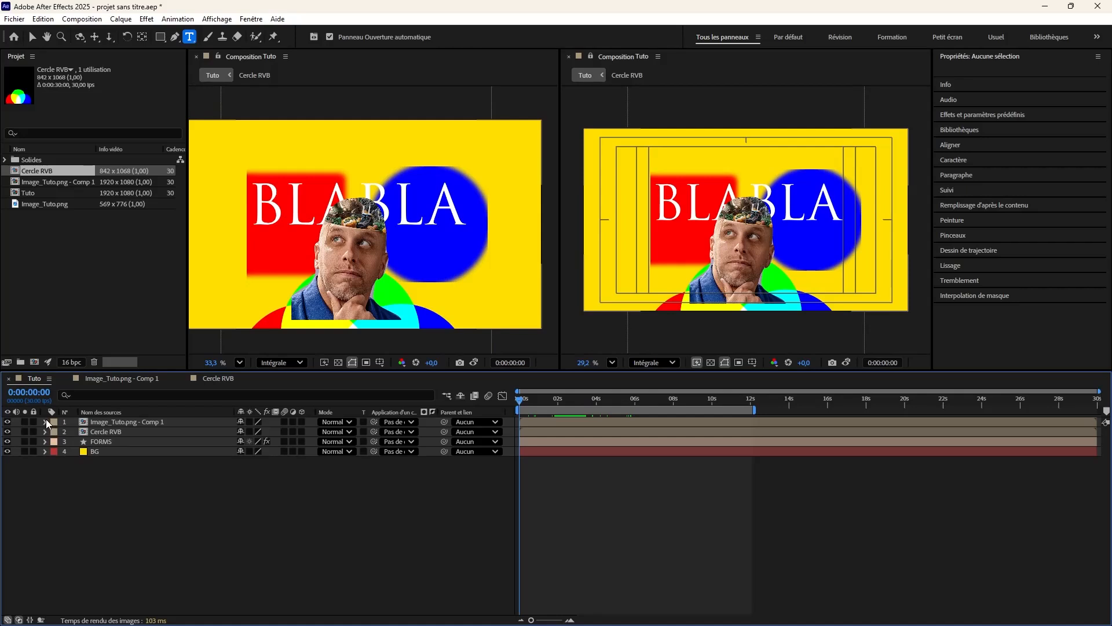
# Enable keyframing for anchor point, position and scale on the Image_Tuto.png - Comp 1 layer at 0:00:00:00.
pyautogui.click(45, 422)
pyautogui.click(54, 432)
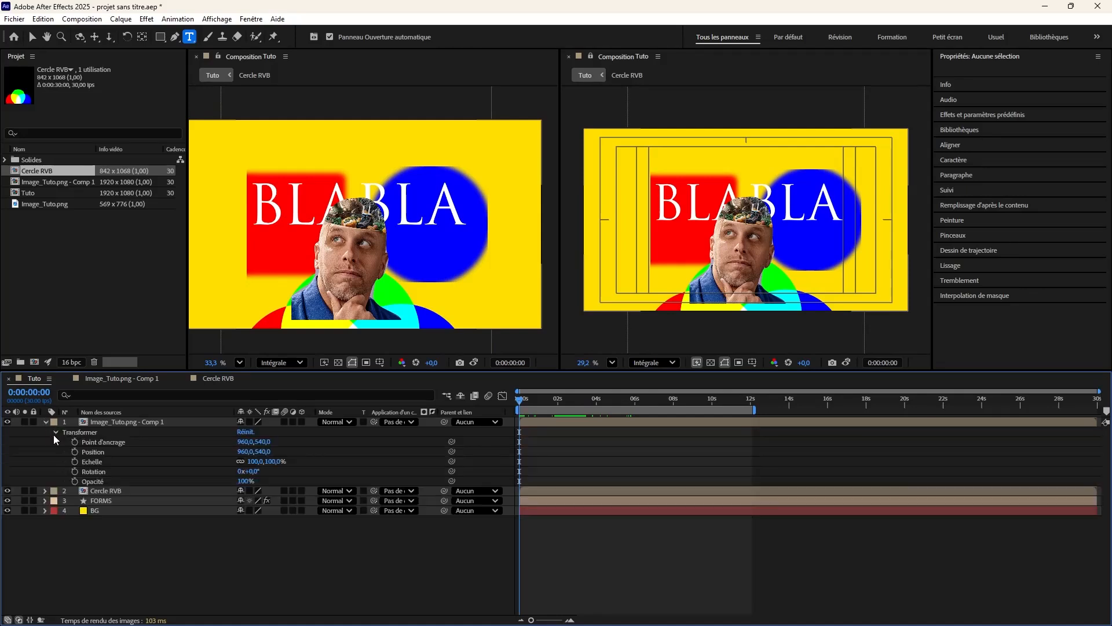
pyautogui.click(54, 432)
pyautogui.click(55, 432)
pyautogui.click(75, 442)
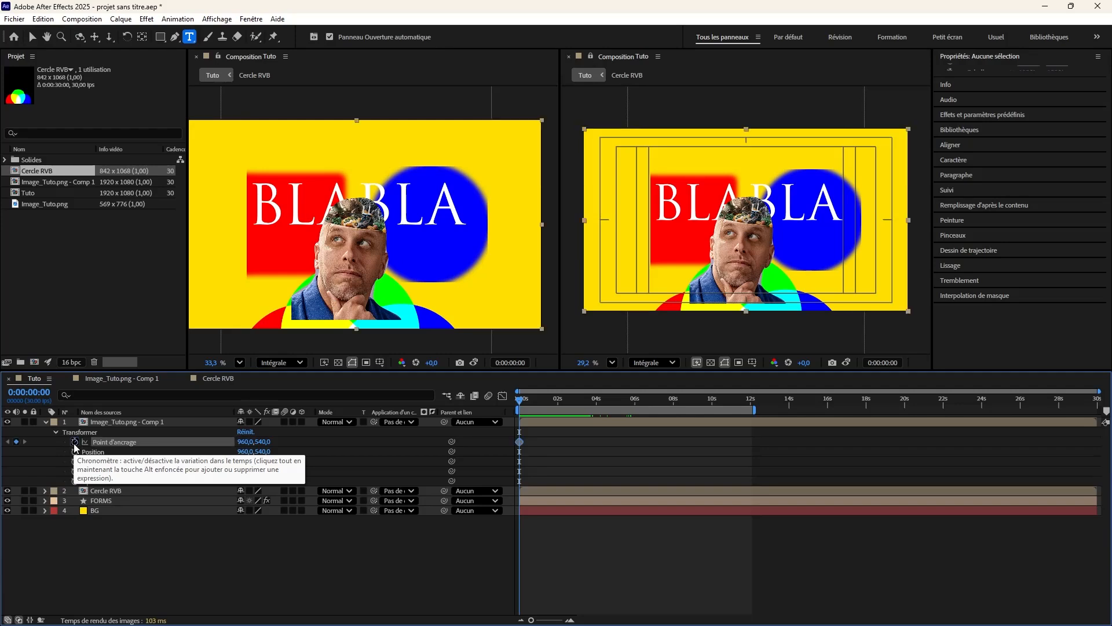
pyautogui.click(75, 452)
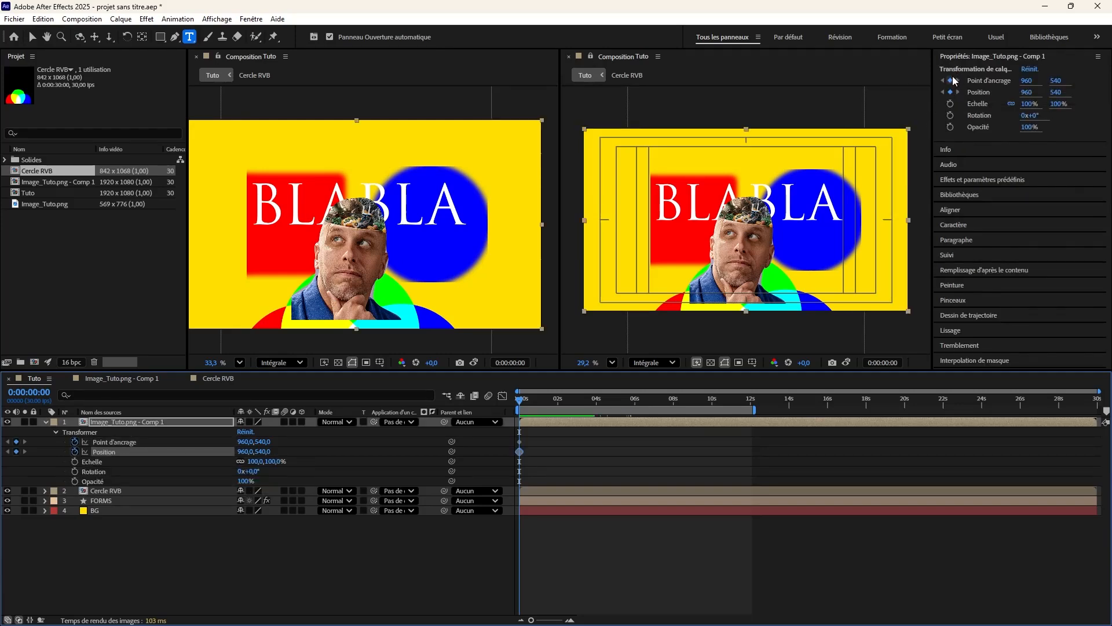
pyautogui.click(950, 104)
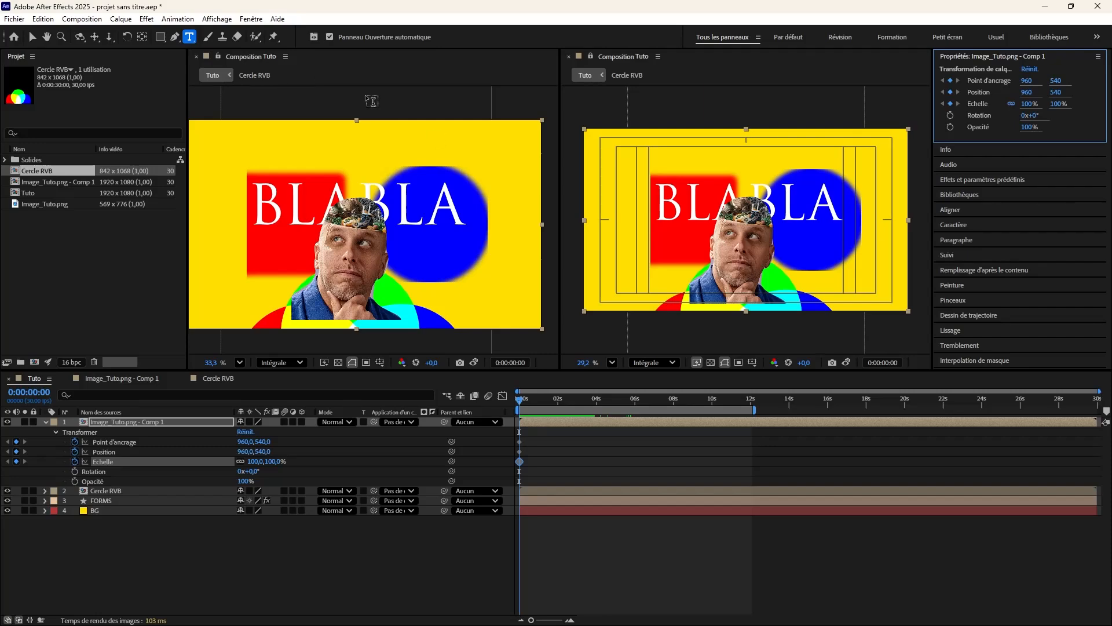
# Display the effect controls and enable keyframing for the FORMS layer's Gaussian blur dimensions and repeat edge pixels option.
pyautogui.click(250, 19)
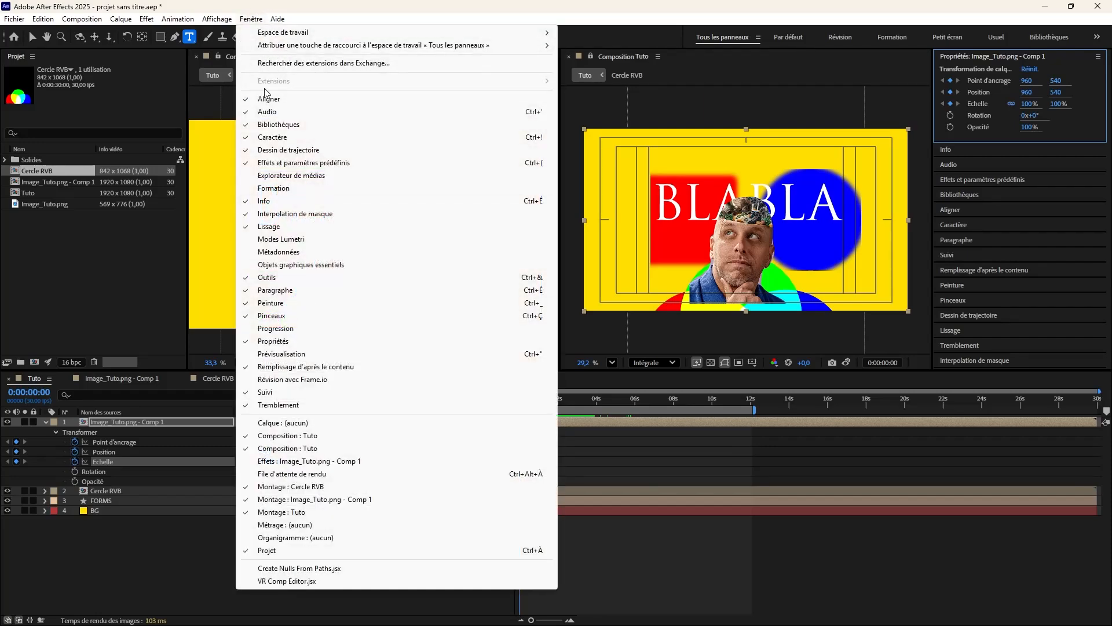
pyautogui.click(273, 463)
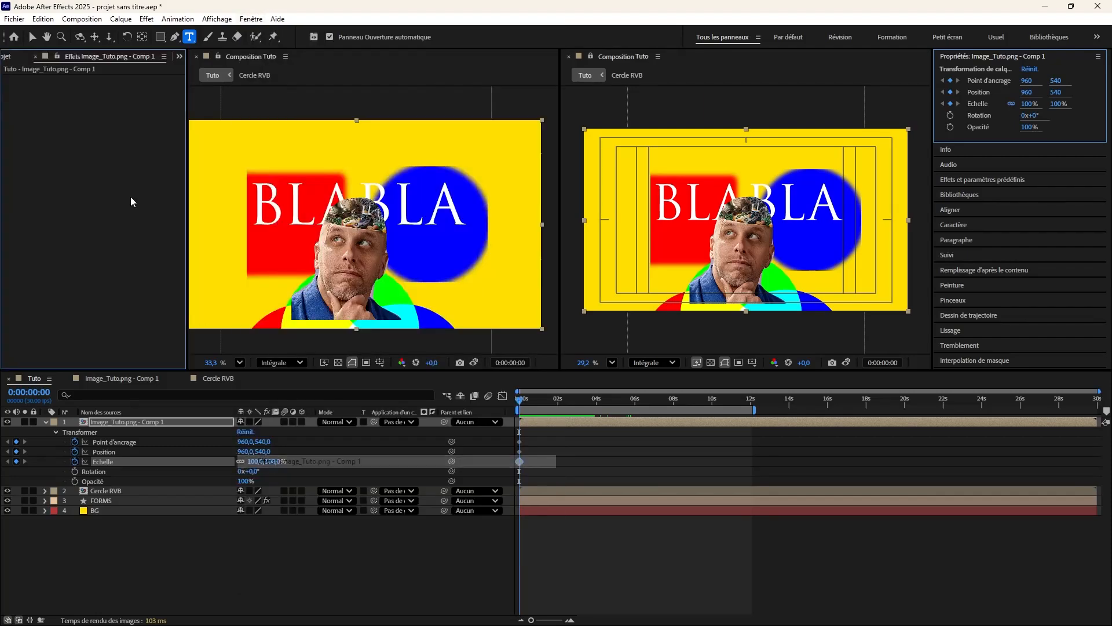
pyautogui.click(102, 500)
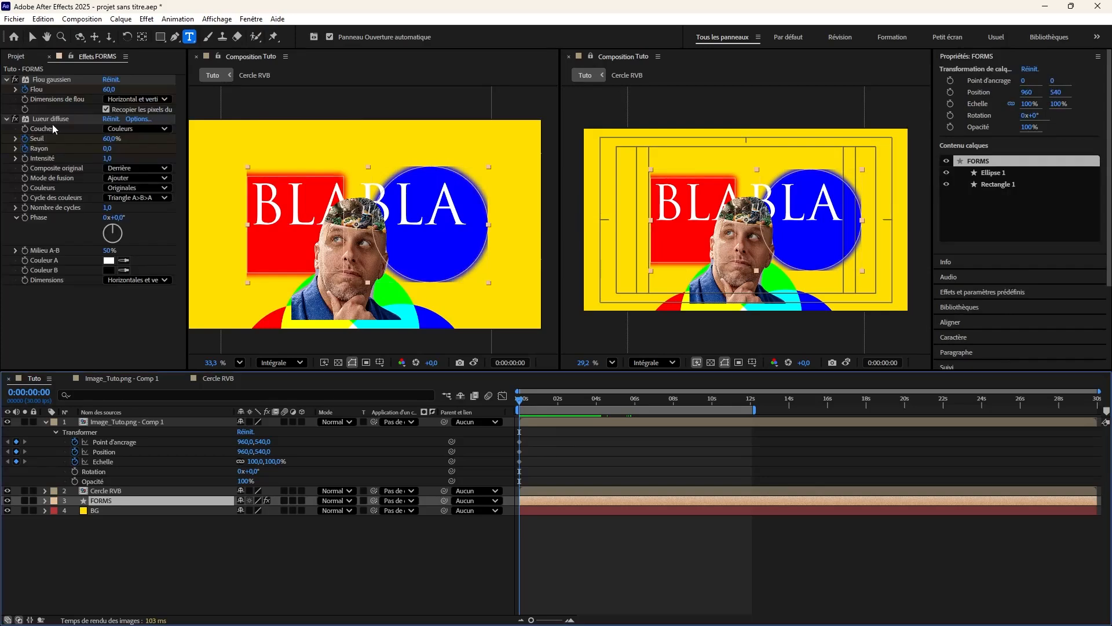
pyautogui.click(25, 109)
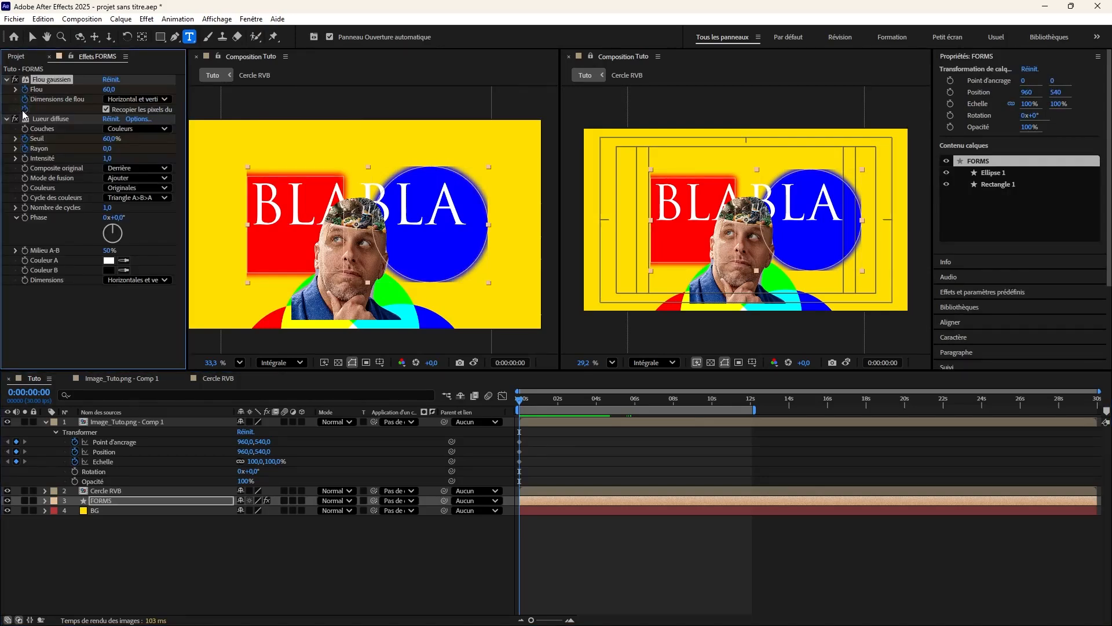
pyautogui.click(109, 555)
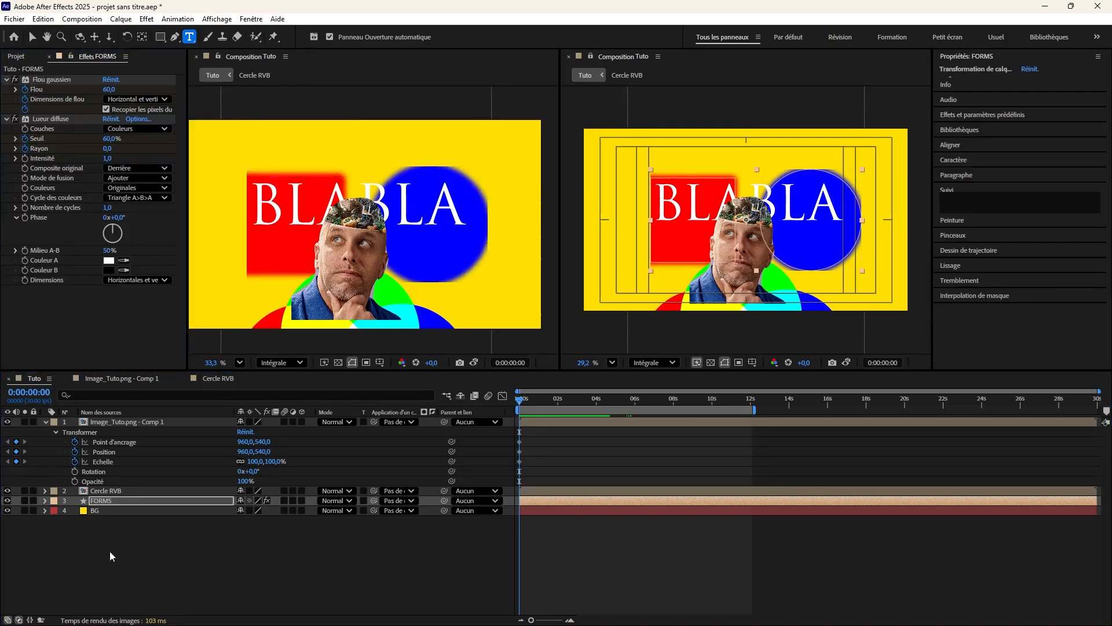
# Show only the keyframed properties of the Image_Tuto.png - Comp 1 and FORMS layers in the timeline.
pyautogui.click(111, 421)
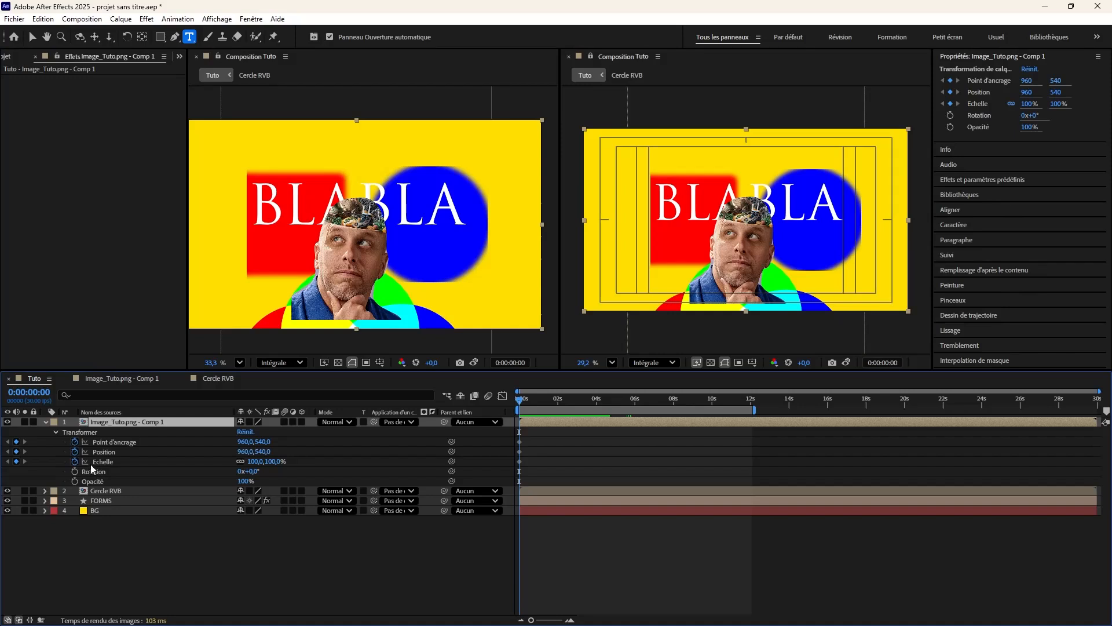
pyautogui.press('u')
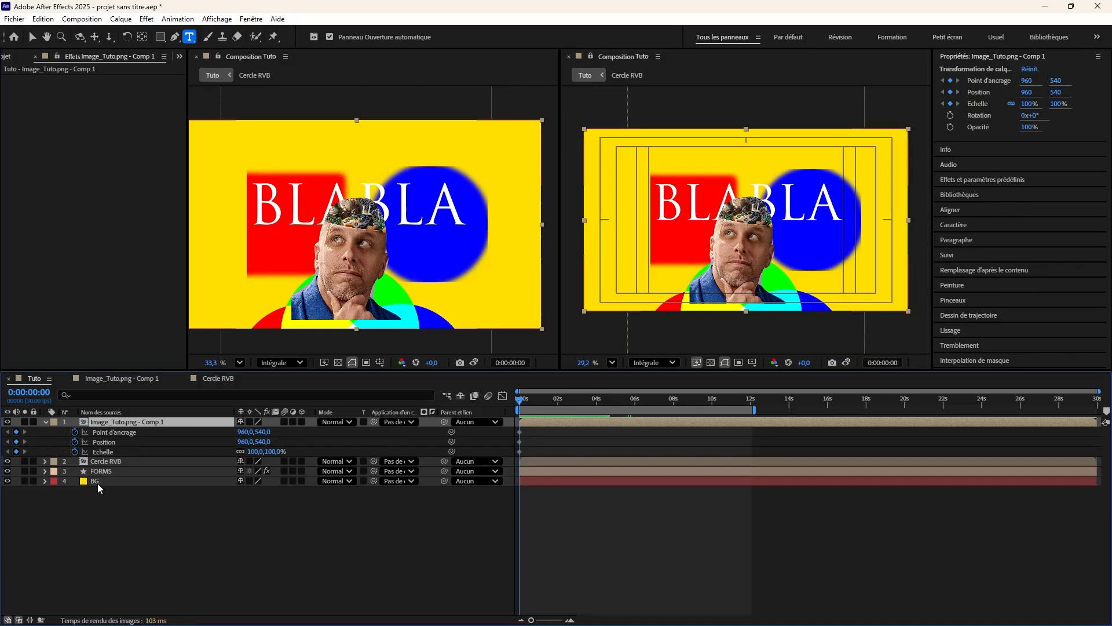
pyautogui.click(105, 461)
pyautogui.click(101, 471)
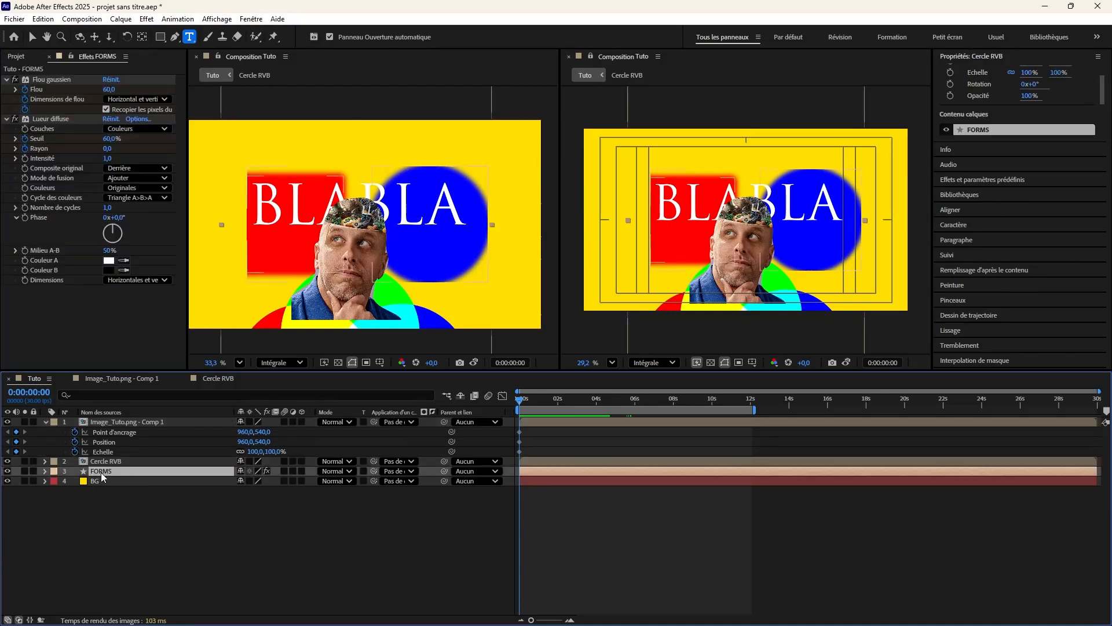
pyautogui.press('u')
pyautogui.press('u')
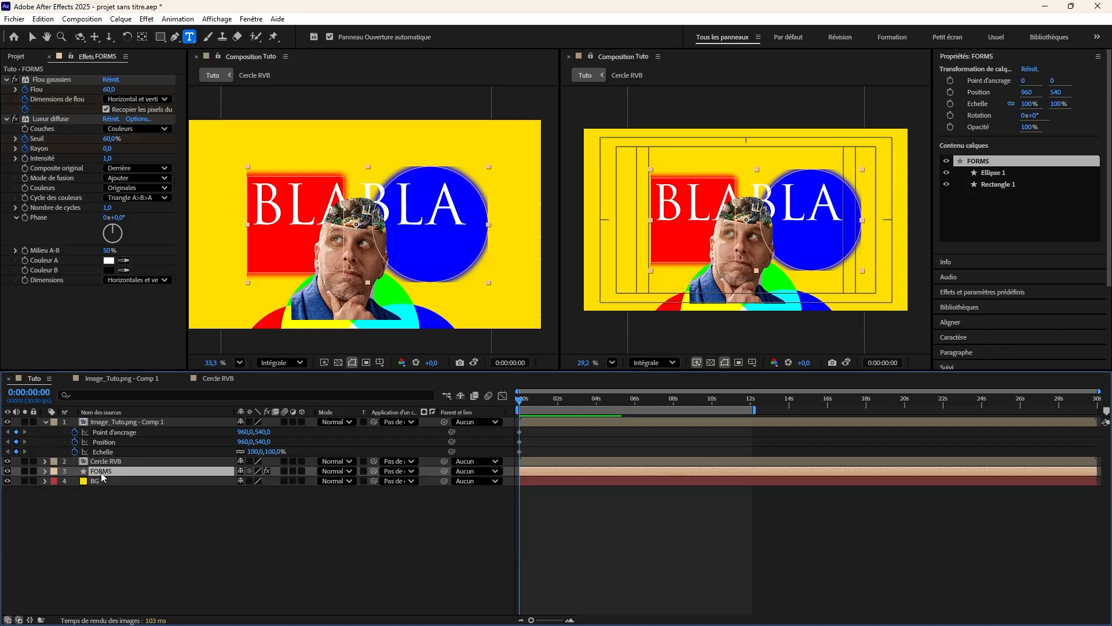
pyautogui.press('u')
pyautogui.press('u')
pyautogui.press('u')
pyautogui.press('u')
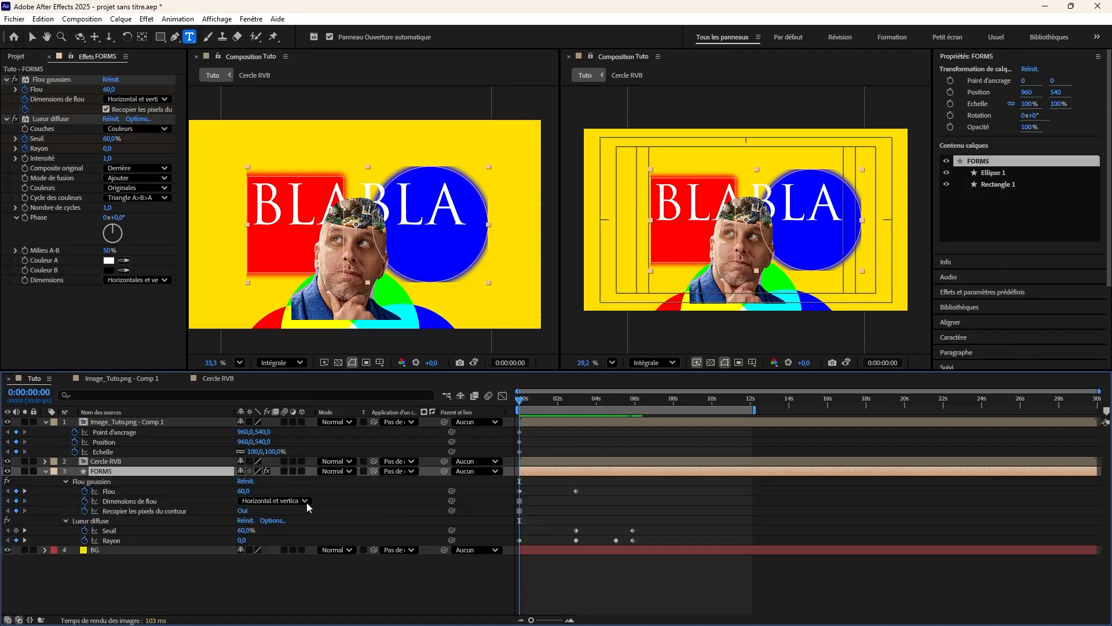
# Scrub through the animation in Tuto and inside the Cercle RVB precomposition, and return to the Tuto composition.
pyautogui.moveTo(551, 399); pyautogui.dragTo(619, 410)
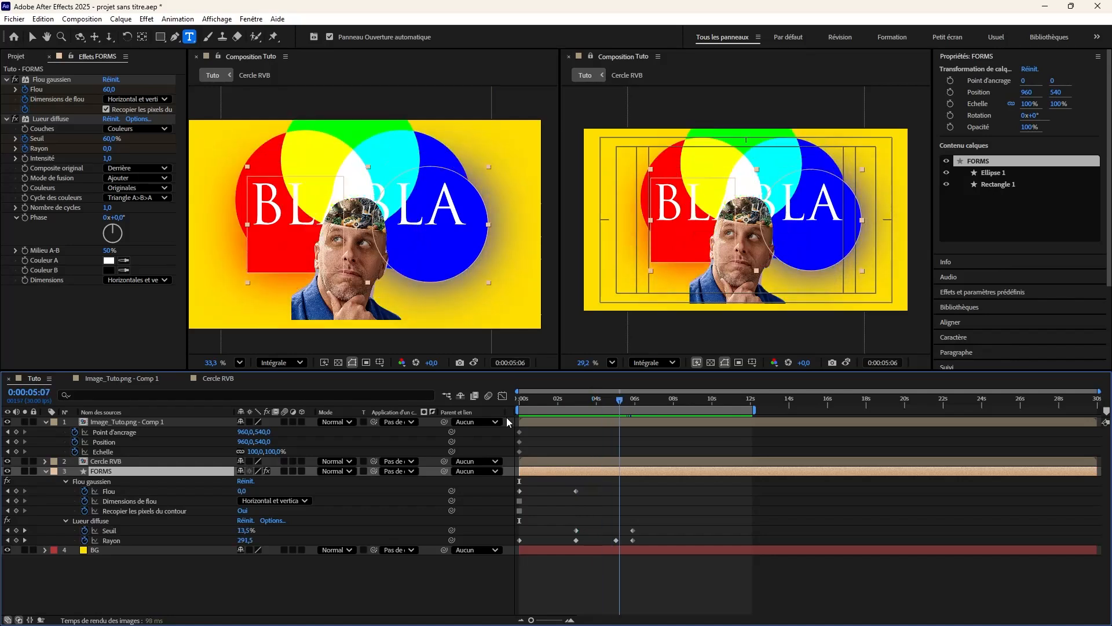
pyautogui.doubleClick(110, 461)
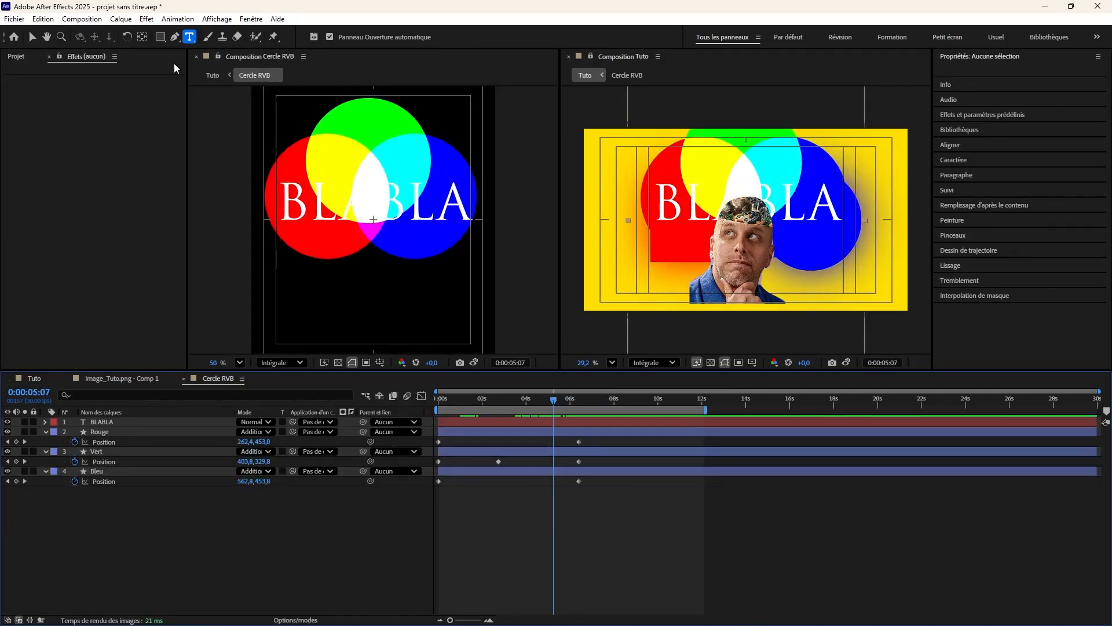
pyautogui.click(212, 76)
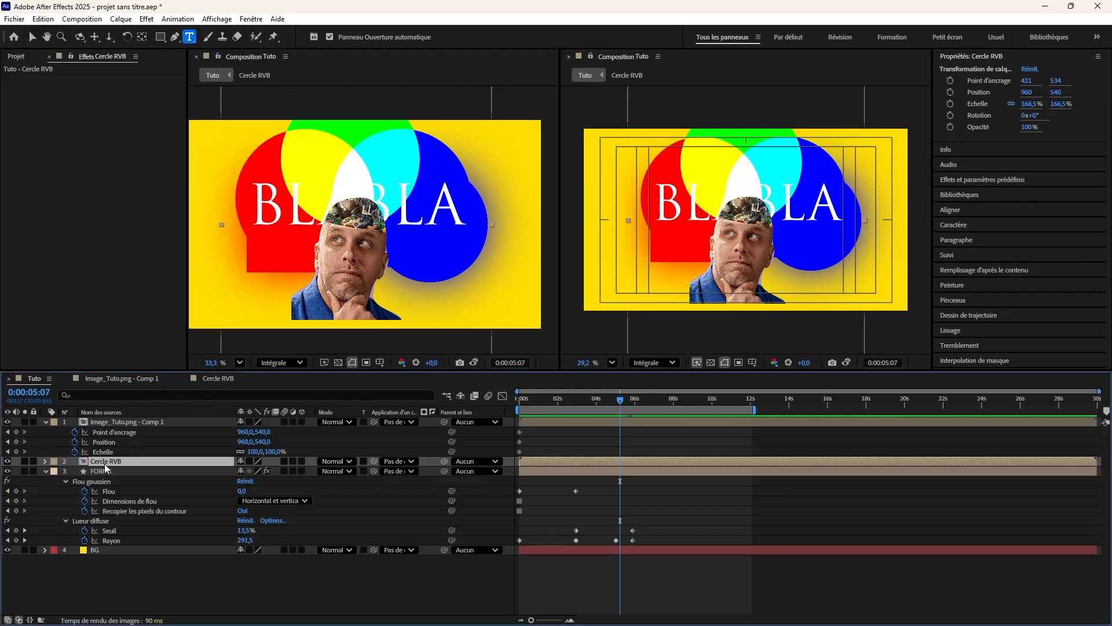
pyautogui.doubleClick(110, 461)
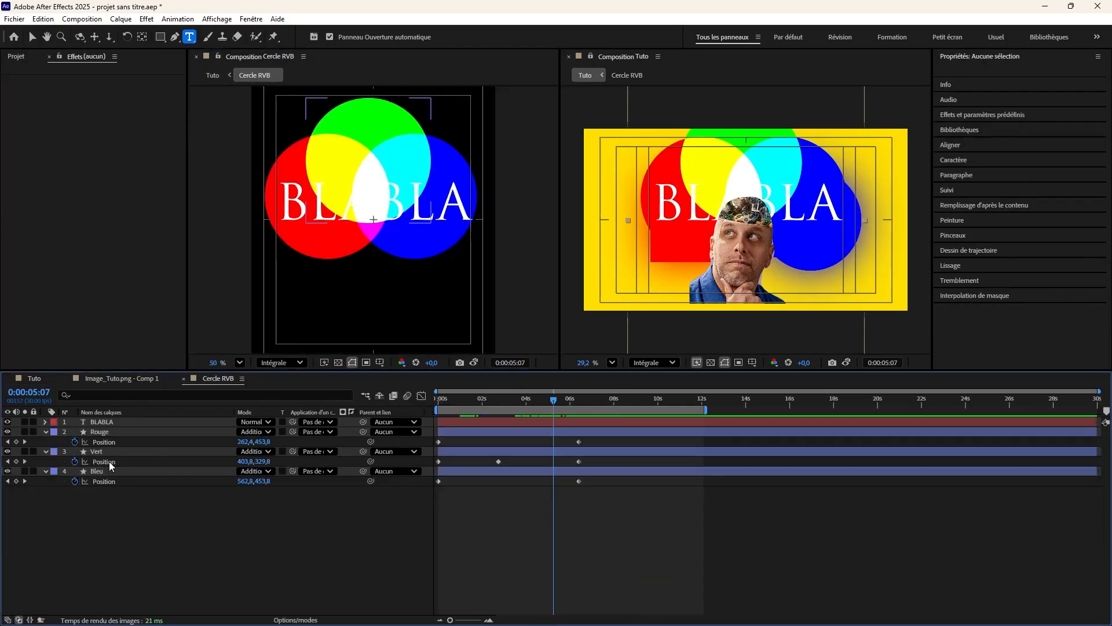
pyautogui.click(488, 400)
pyautogui.moveTo(545, 405); pyautogui.dragTo(427, 417)
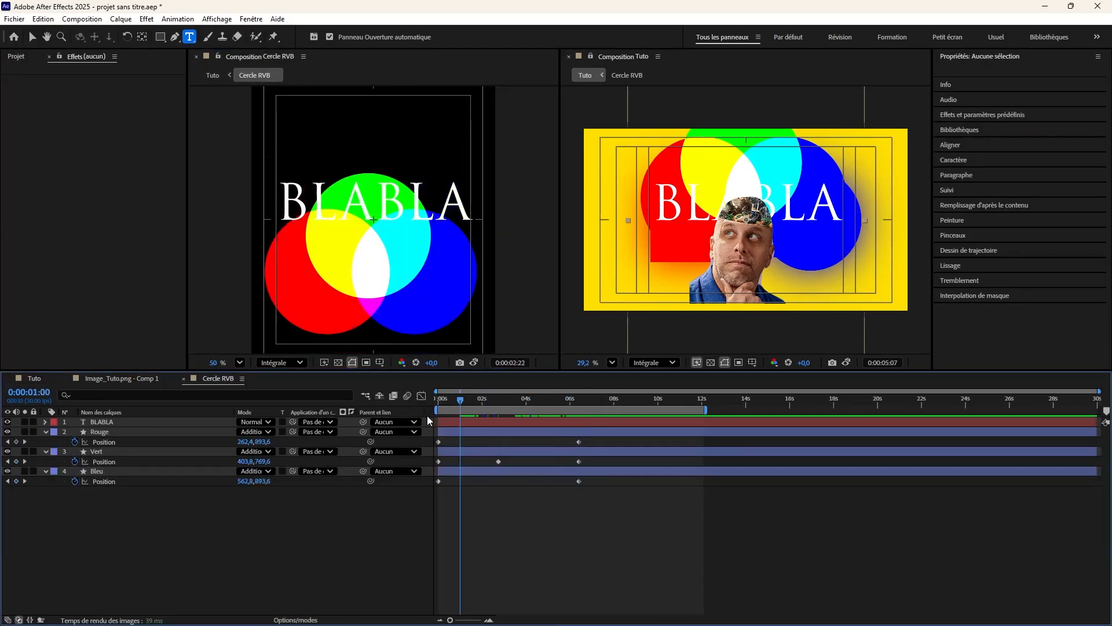
pyautogui.click(213, 75)
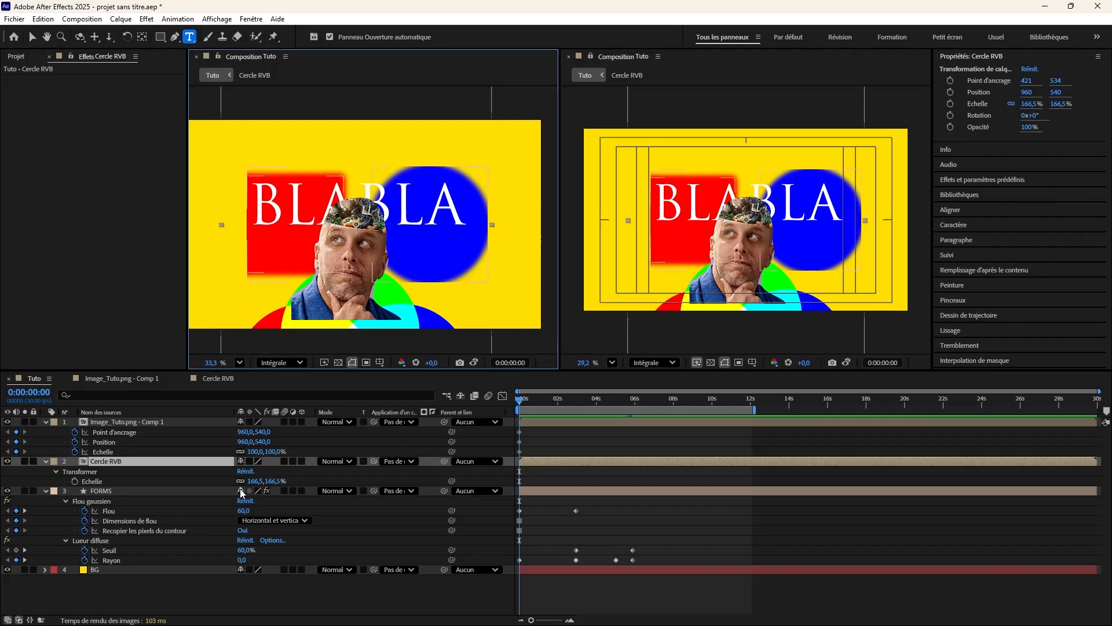
# Close the second Tuto viewer and enlarge the timeline area, with its time ruler starting at zero.
pyautogui.scroll(4, 241, 494)
pyautogui.scroll(-1, 241, 494)
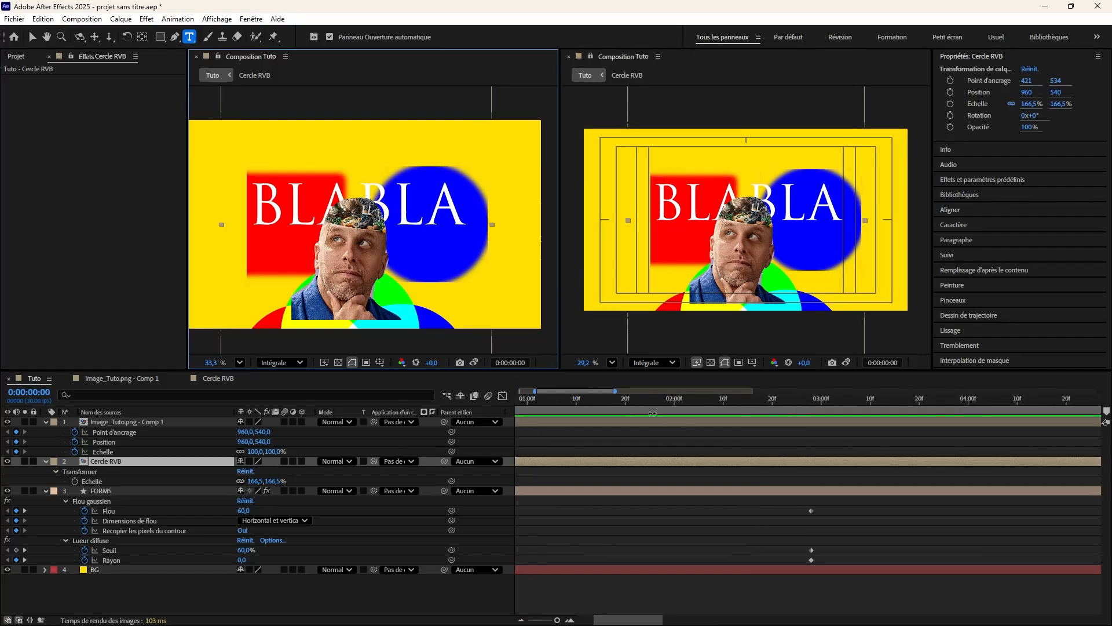
pyautogui.moveTo(534, 390); pyautogui.dragTo(438, 402)
pyautogui.moveTo(481, 371); pyautogui.dragTo(481, 277)
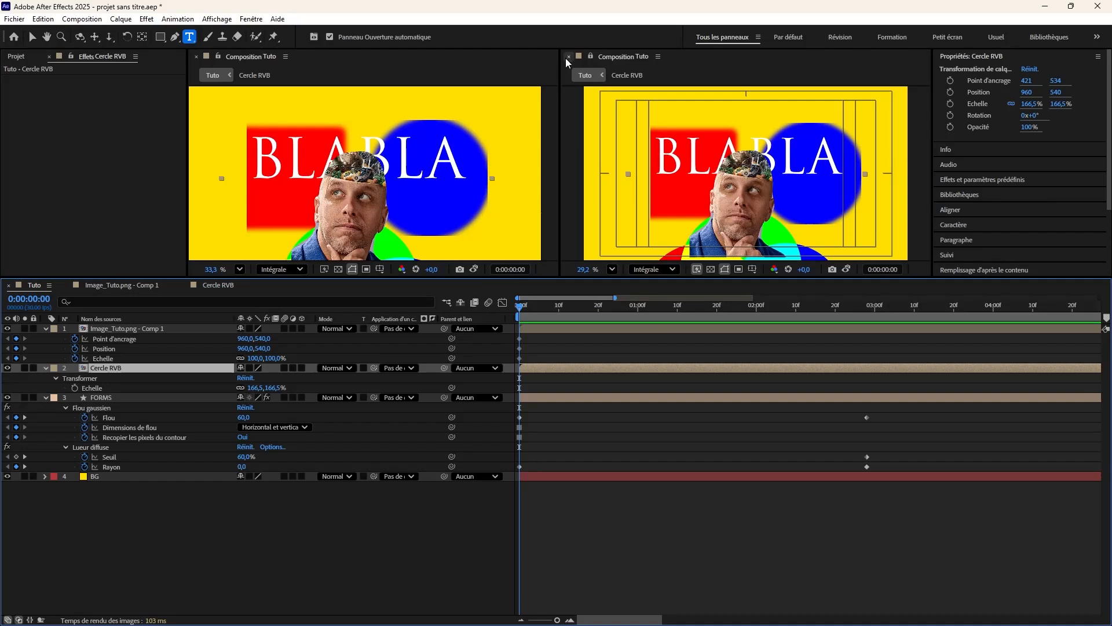
pyautogui.click(568, 56)
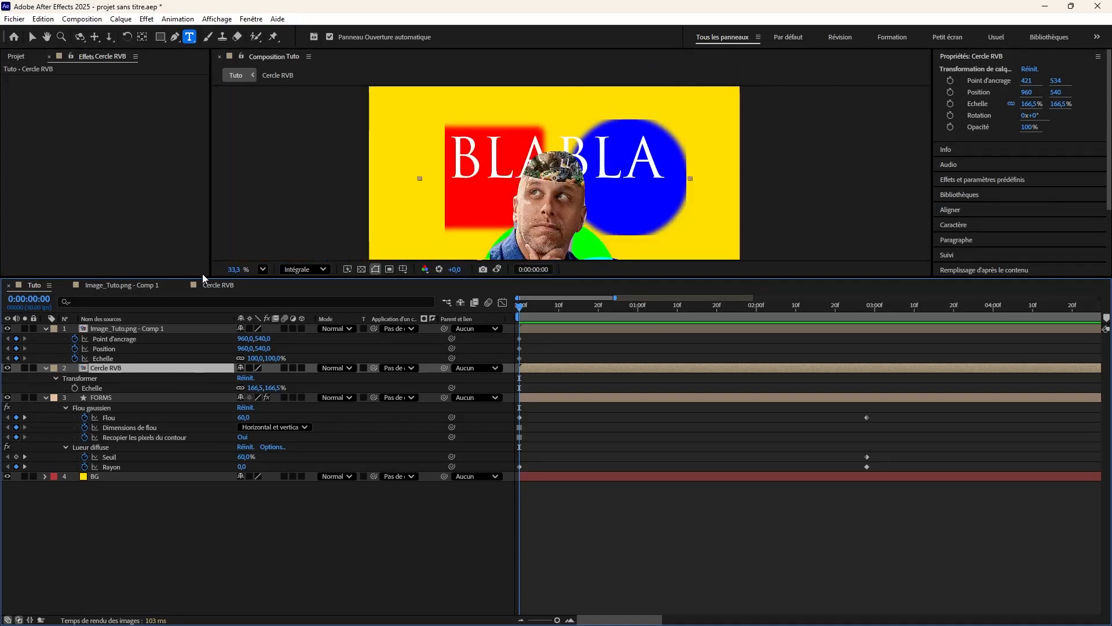
pyautogui.moveTo(206, 277); pyautogui.dragTo(207, 244)
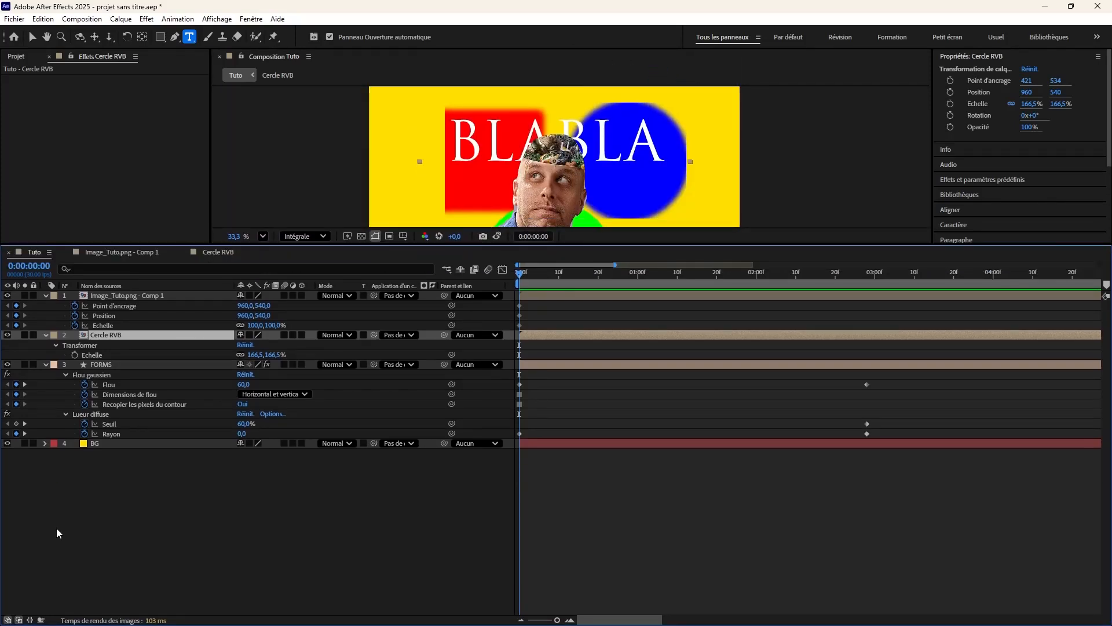
# Hide the layer switches and transfer mode columns in the timeline.
pyautogui.click(8, 620)
pyautogui.click(19, 620)
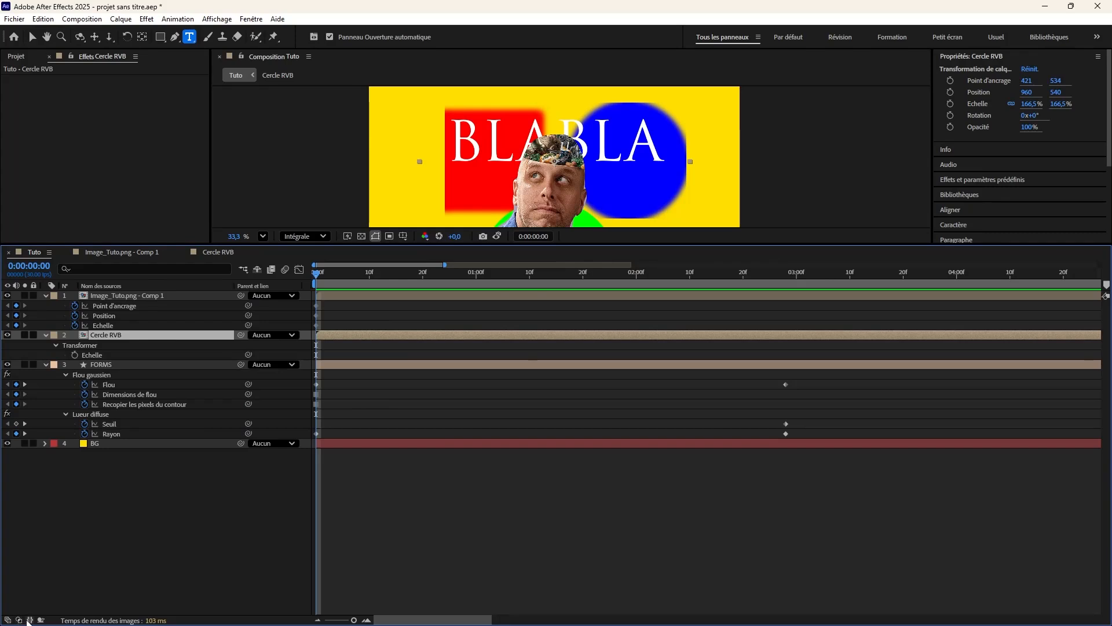
pyautogui.click(30, 620)
# Show the render time column, go through its guided tour to the end, and hide the column again.
pyautogui.click(41, 620)
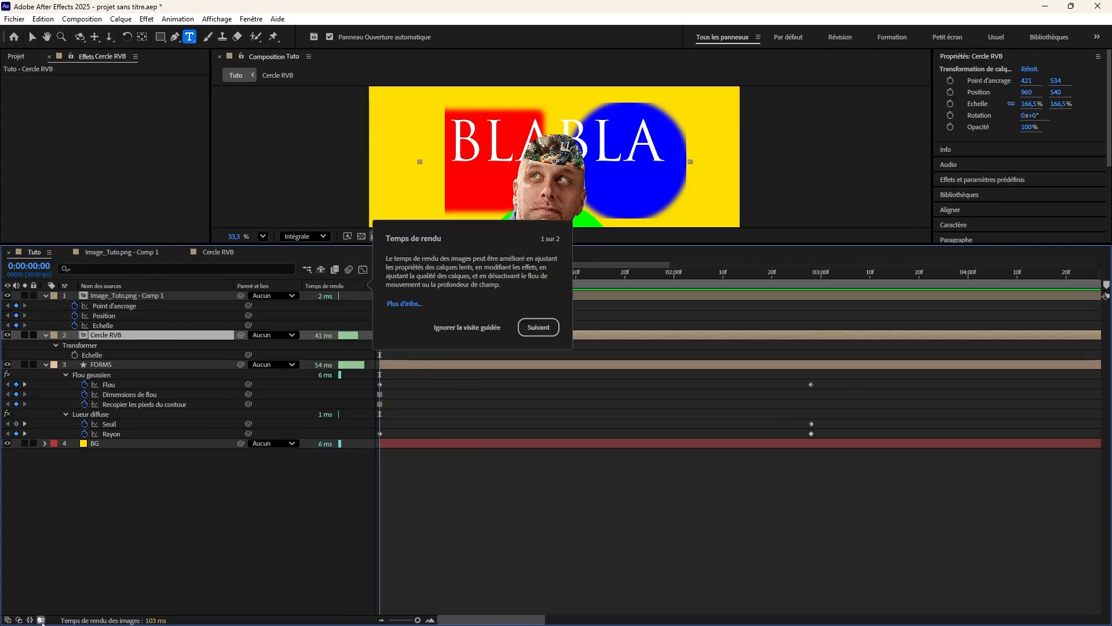
pyautogui.click(530, 331)
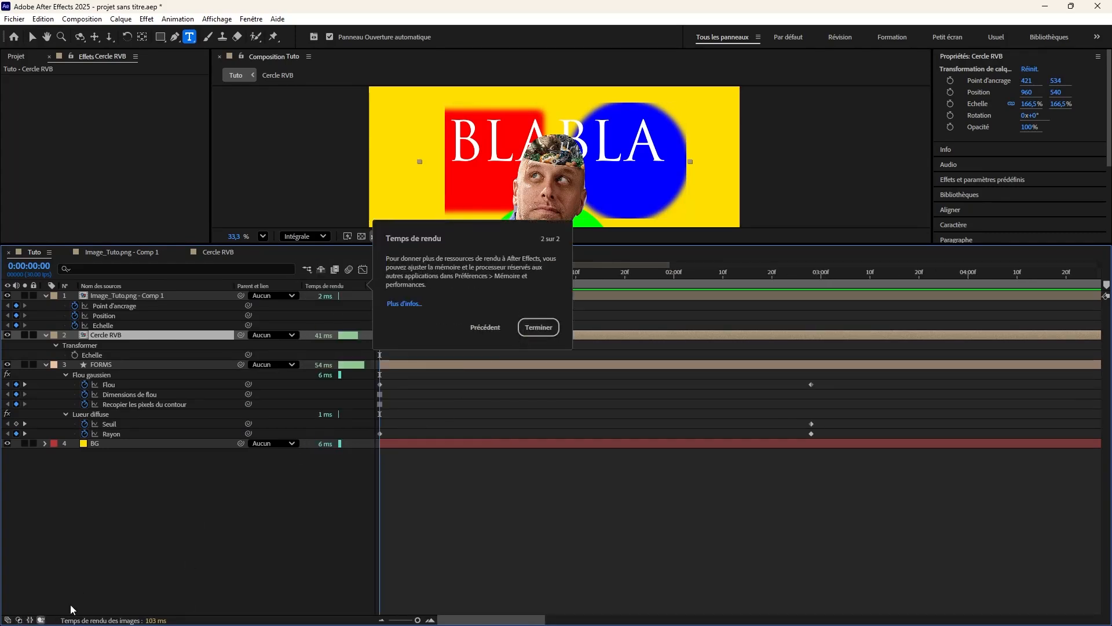
pyautogui.click(41, 620)
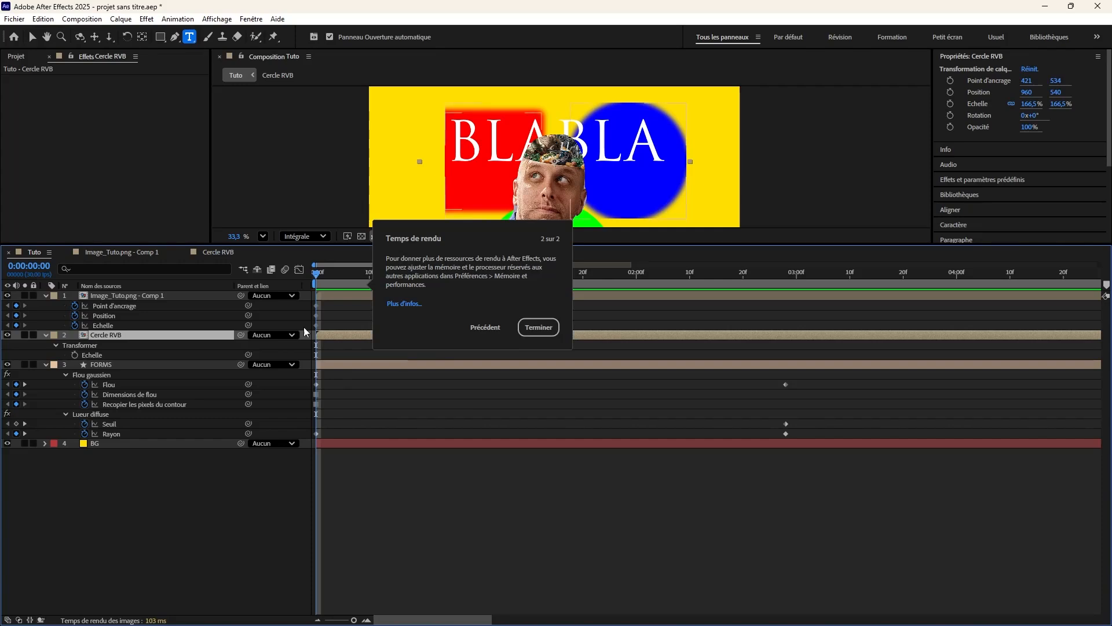
pyautogui.click(536, 328)
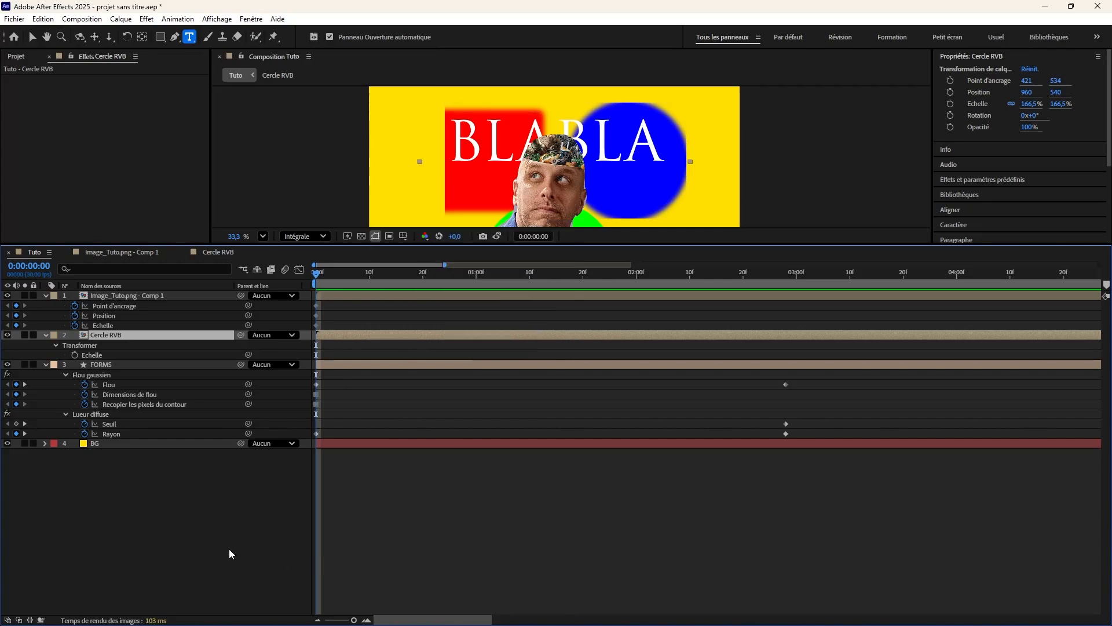
# Deselect all layers, play a preview of Tuto and scrub the playhead to 0:00:02:18.
pyautogui.click(226, 545)
pyautogui.press('space')
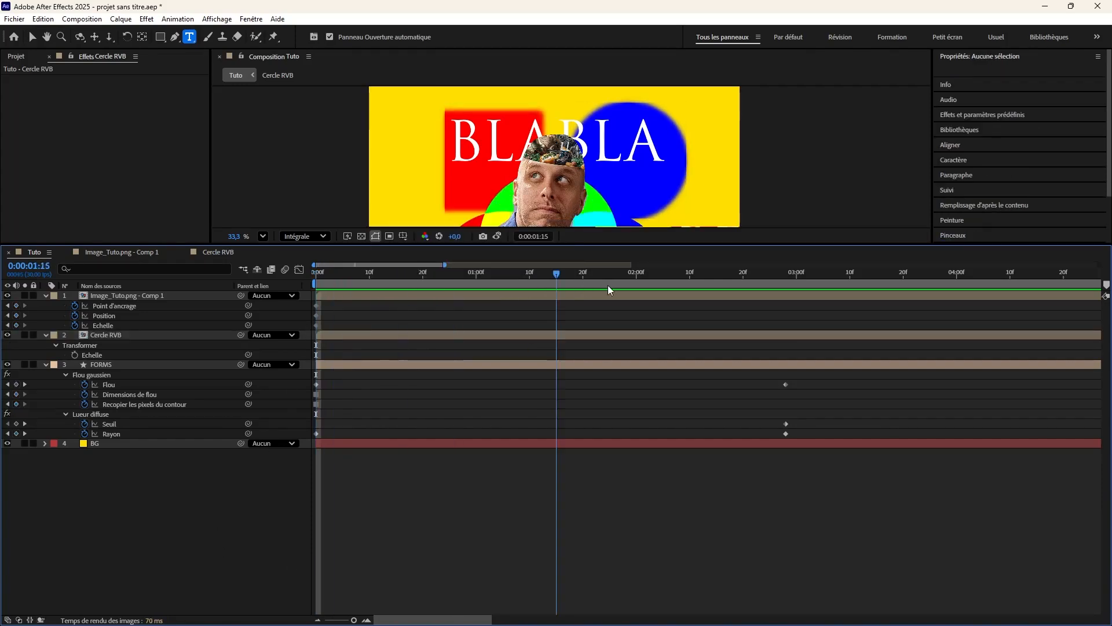
pyautogui.moveTo(399, 374); pyautogui.dragTo(731, 371)
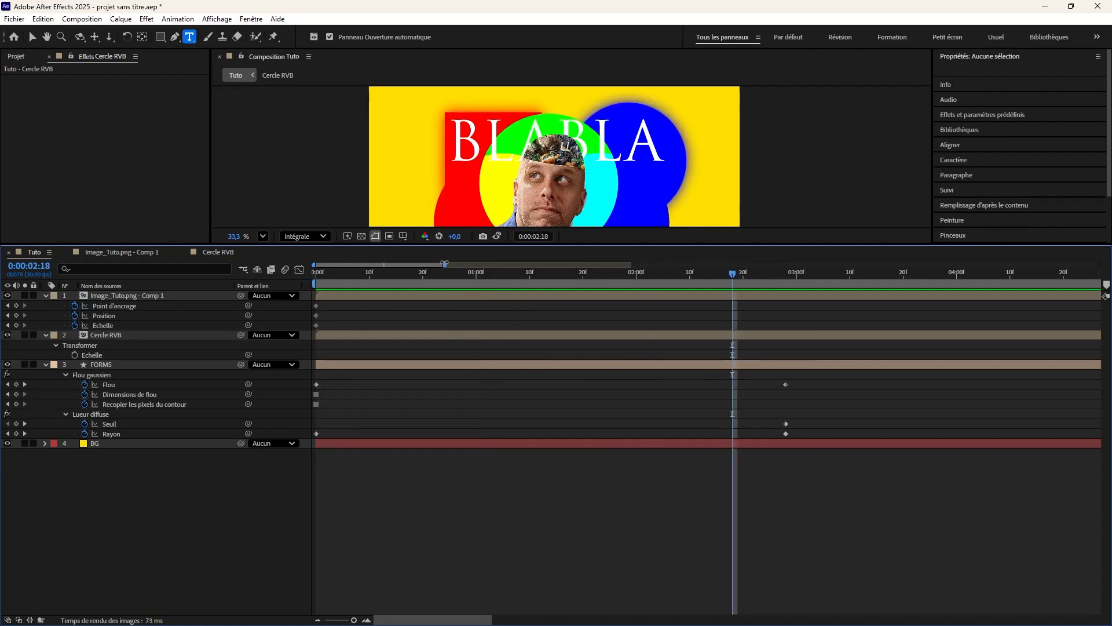
# Extend the visible time range to the full 30 seconds, scrub to 0:00:04:15, and magnify the time ruler.
pyautogui.moveTo(447, 264); pyautogui.dragTo(1099, 264)
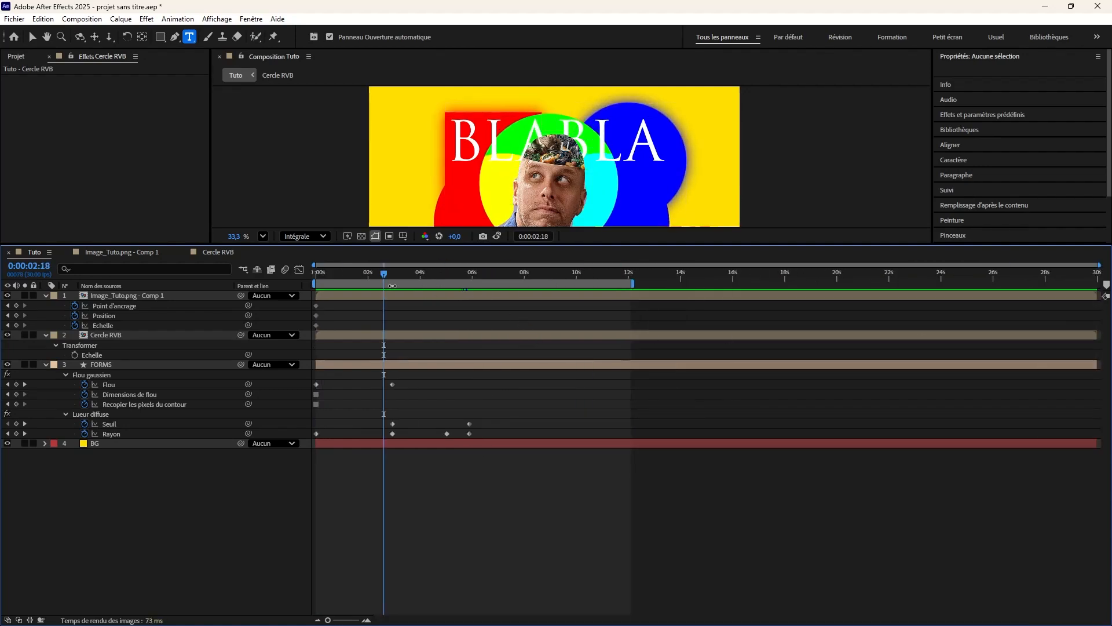
pyautogui.moveTo(483, 273); pyautogui.dragTo(433, 348)
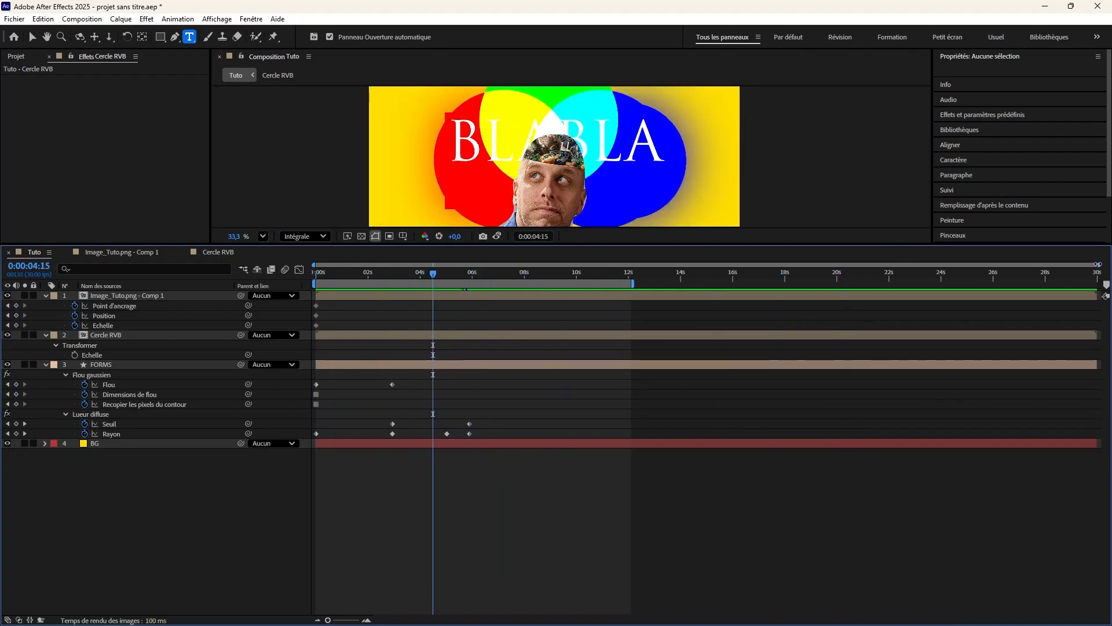
pyautogui.moveTo(1099, 264)
pyautogui.mouseDown()
pyautogui.moveTo(440, 266)
pyautogui.moveTo(1083, 277)
pyautogui.mouseUp()
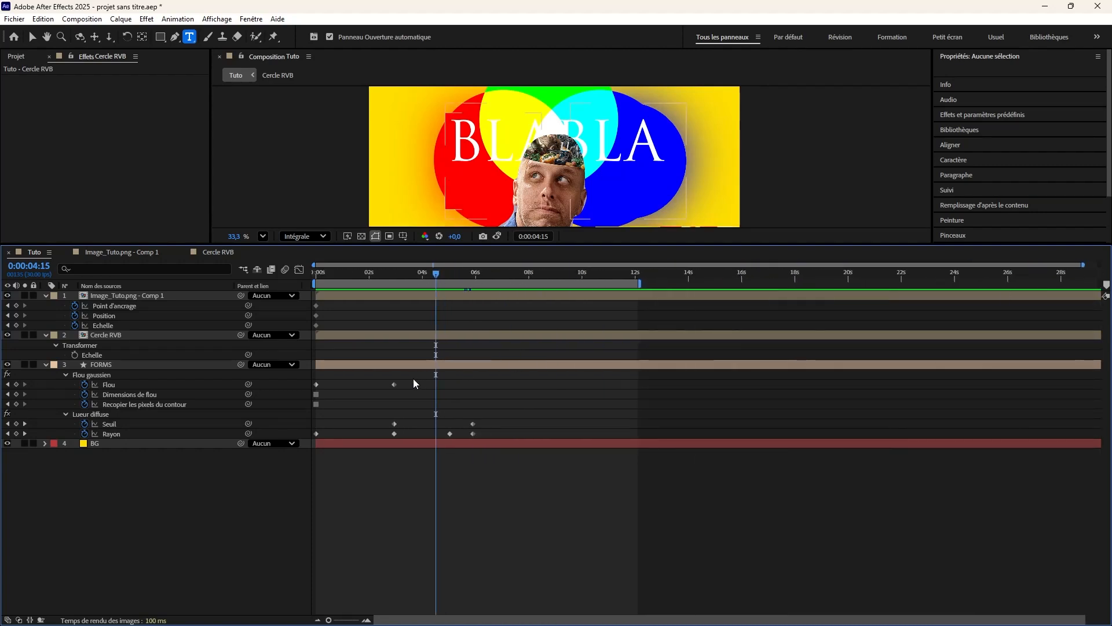
pyautogui.scroll(10, 413, 390)
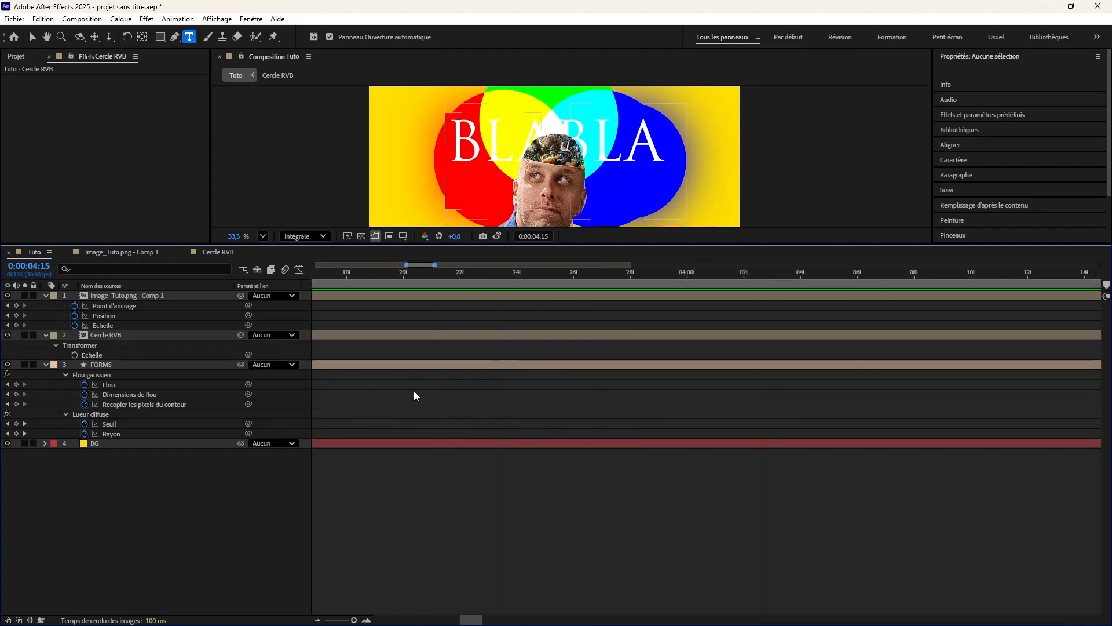
# Examine the layer keyframes at the timeline's start and around 0:00:04:15, alternating between the full 30-second range and a magnified ruler.
pyautogui.scroll(-10, 414, 390)
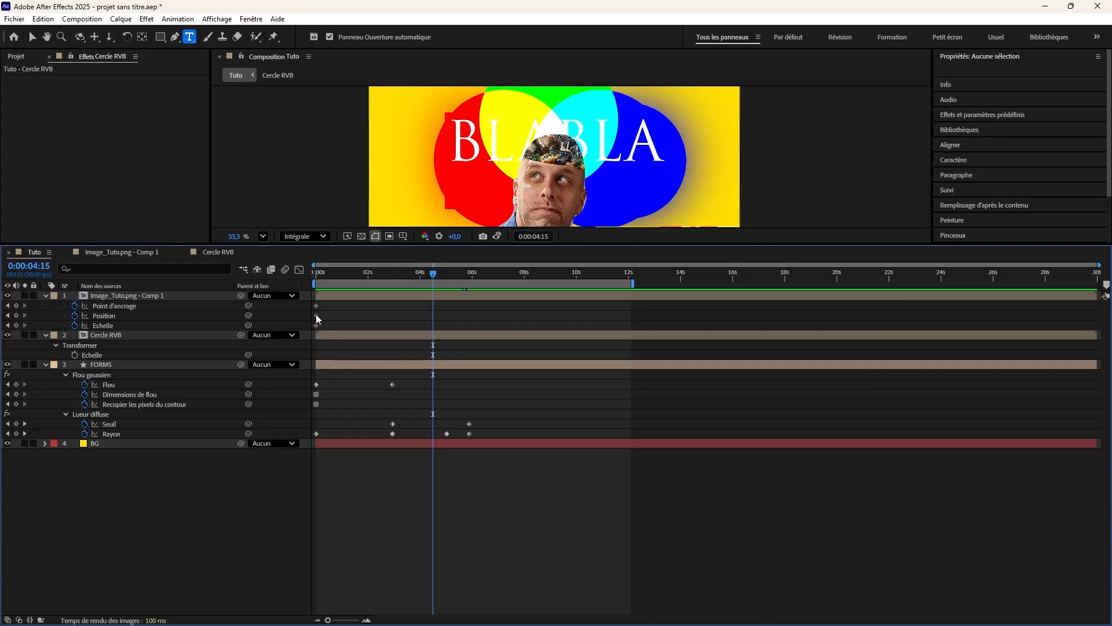
pyautogui.scroll(5, 315, 315)
pyautogui.scroll(2, 316, 318)
pyautogui.scroll(-8, 344, 326)
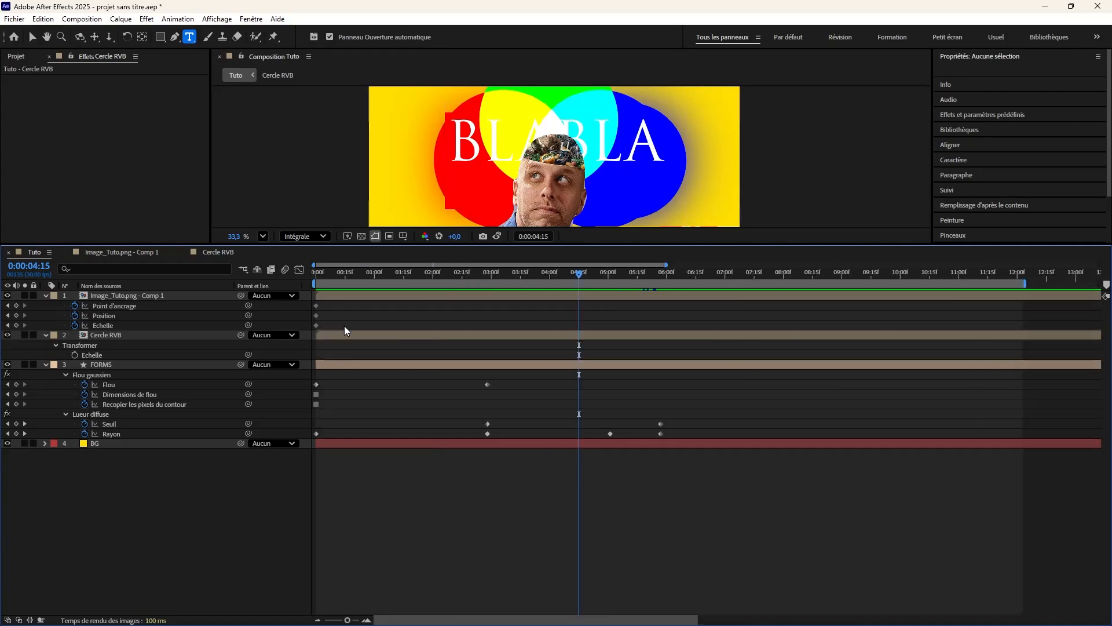
pyautogui.scroll(6, 442, 435)
pyautogui.scroll(-6, 416, 428)
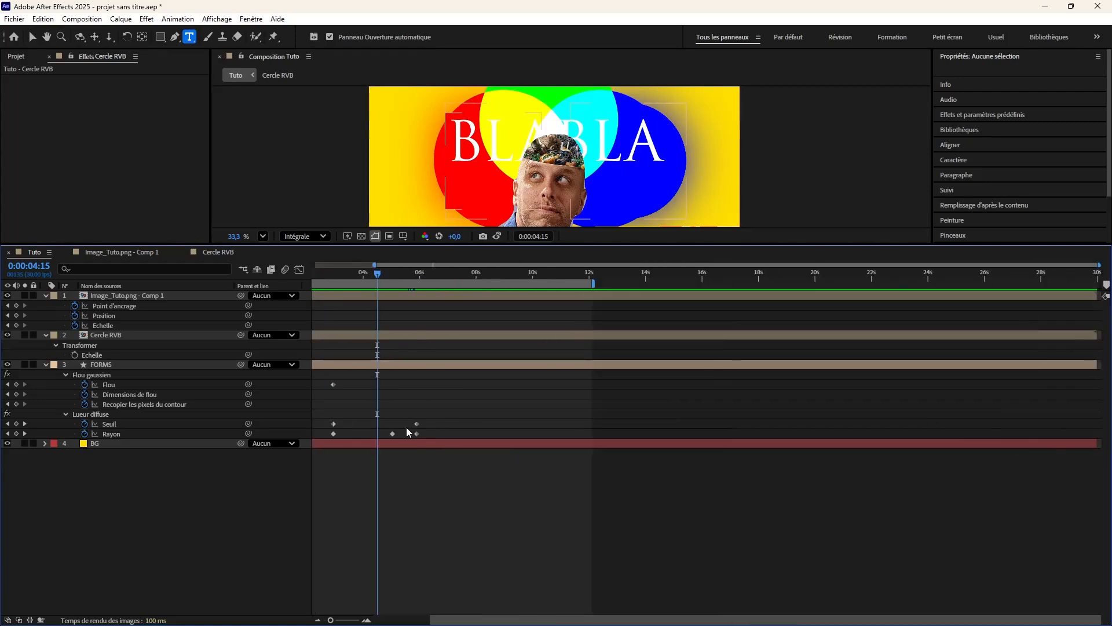
# Pan along the magnified timeline towards the last FORMS keyframes and play the preview up to 0:00:06:28.
pyautogui.press('space')
pyautogui.scroll(10, 442, 422)
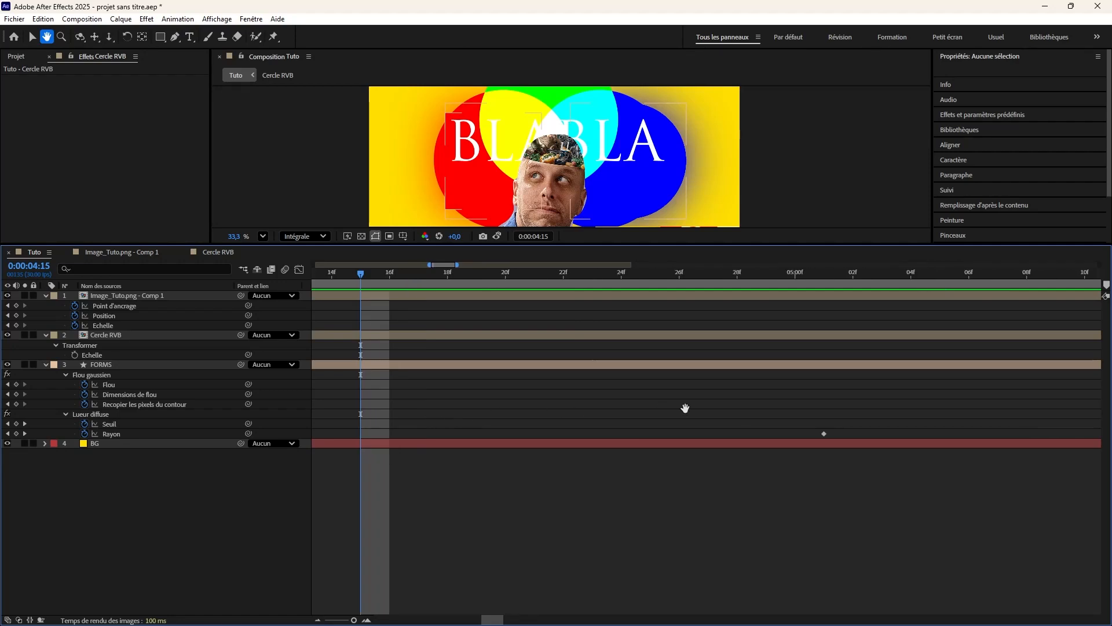
pyautogui.moveTo(759, 388); pyautogui.dragTo(462, 384)
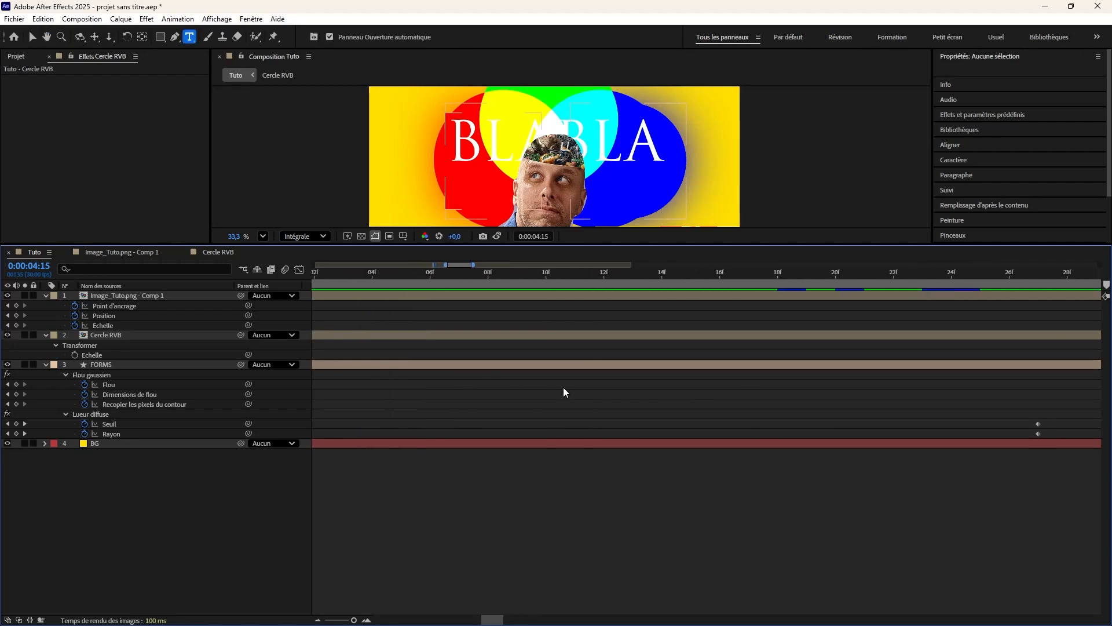
pyautogui.press('space')
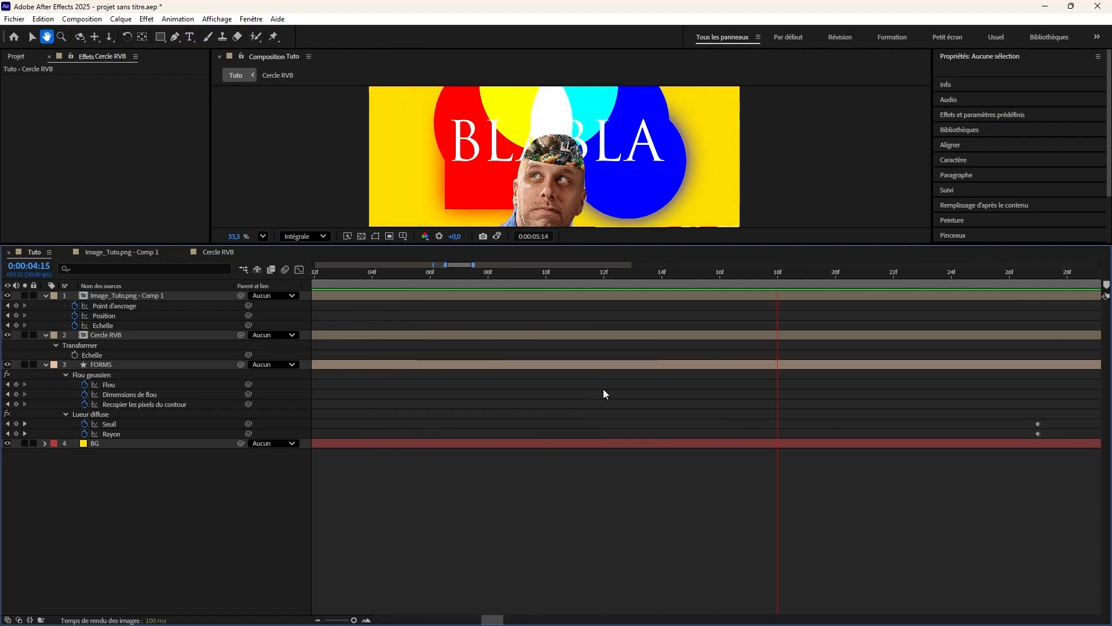
pyautogui.moveTo(735, 377); pyautogui.dragTo(477, 400)
pyautogui.scroll(-3, 598, 390)
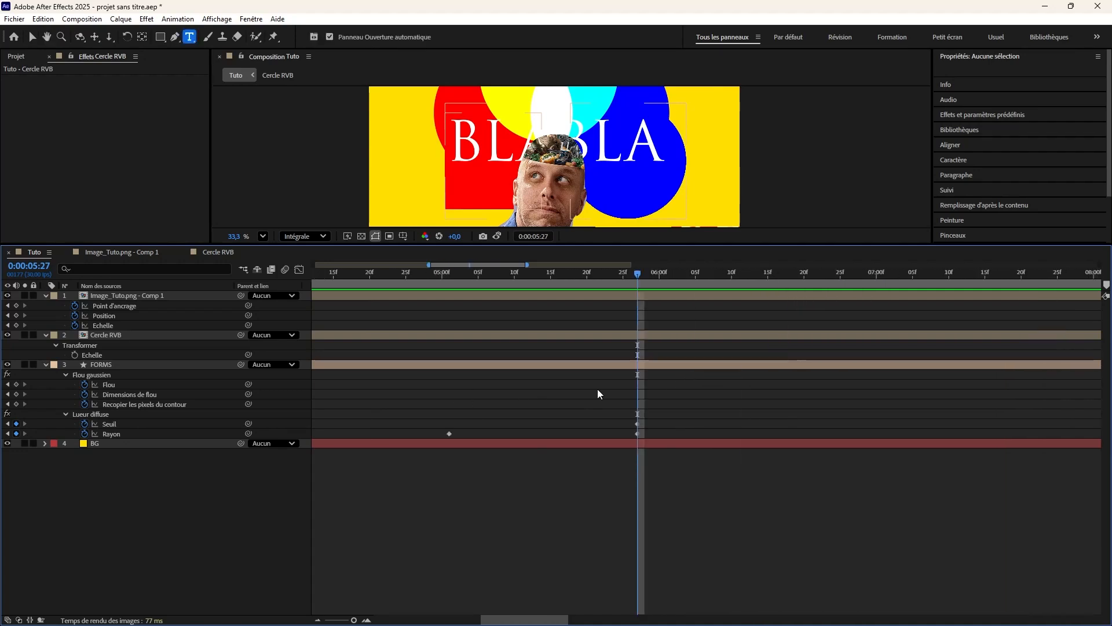
pyautogui.press('space')
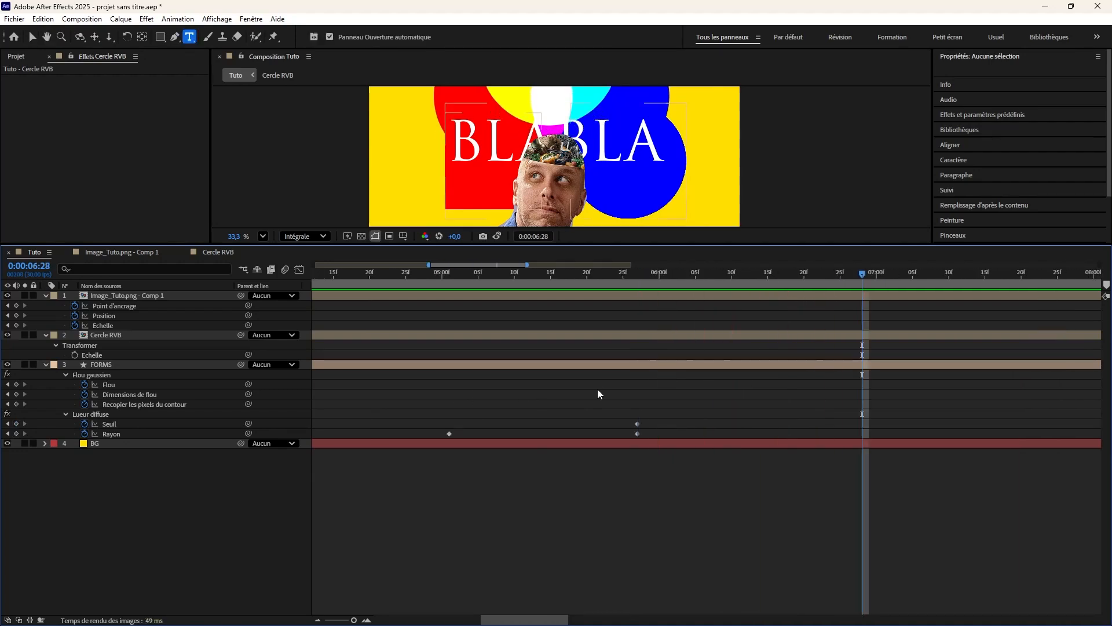
# Inspect the earlier keyframes by panning back to the timeline's beginning and alternating between frame-level detail and the full range.
pyautogui.moveTo(573, 389); pyautogui.dragTo(925, 394)
pyautogui.moveTo(445, 390); pyautogui.dragTo(827, 402)
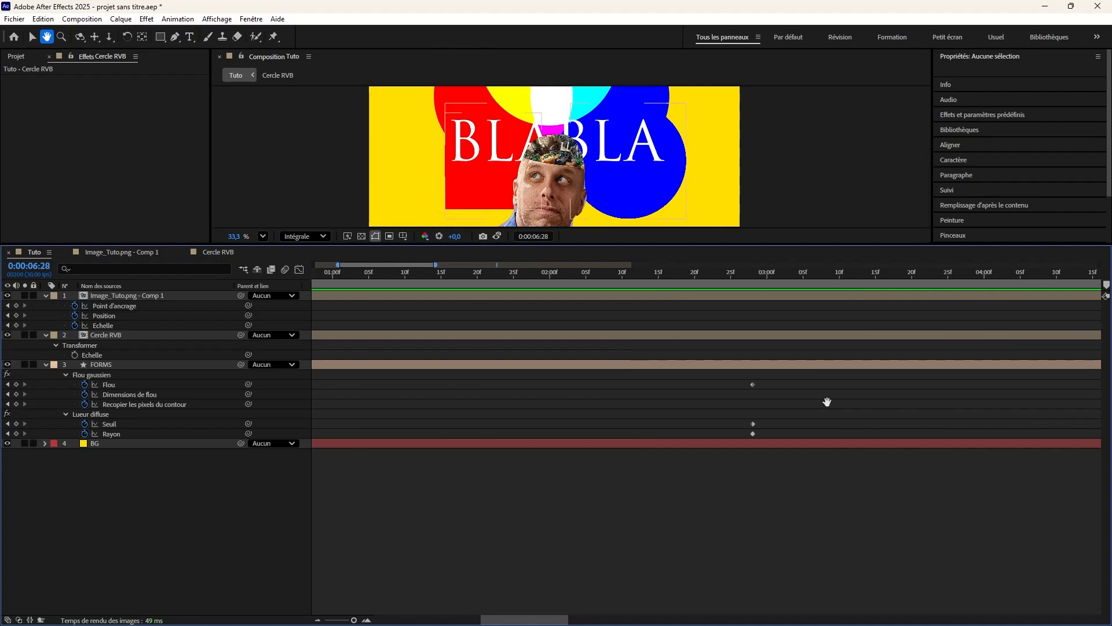
pyautogui.moveTo(501, 391); pyautogui.dragTo(816, 399)
pyautogui.scroll(-5, 592, 405)
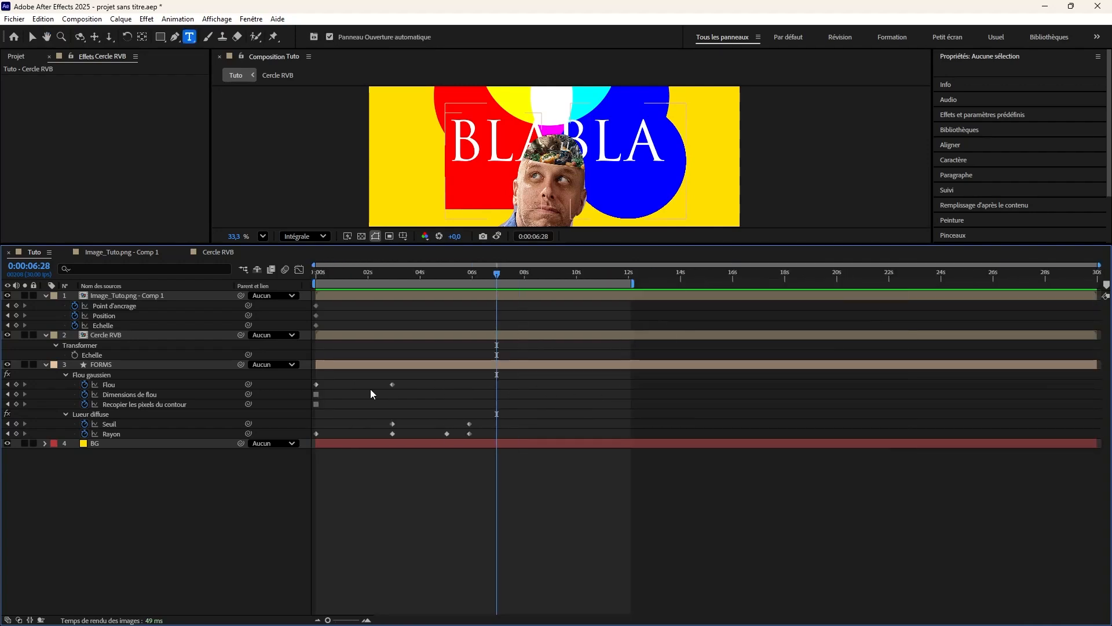
pyautogui.scroll(10, 395, 380)
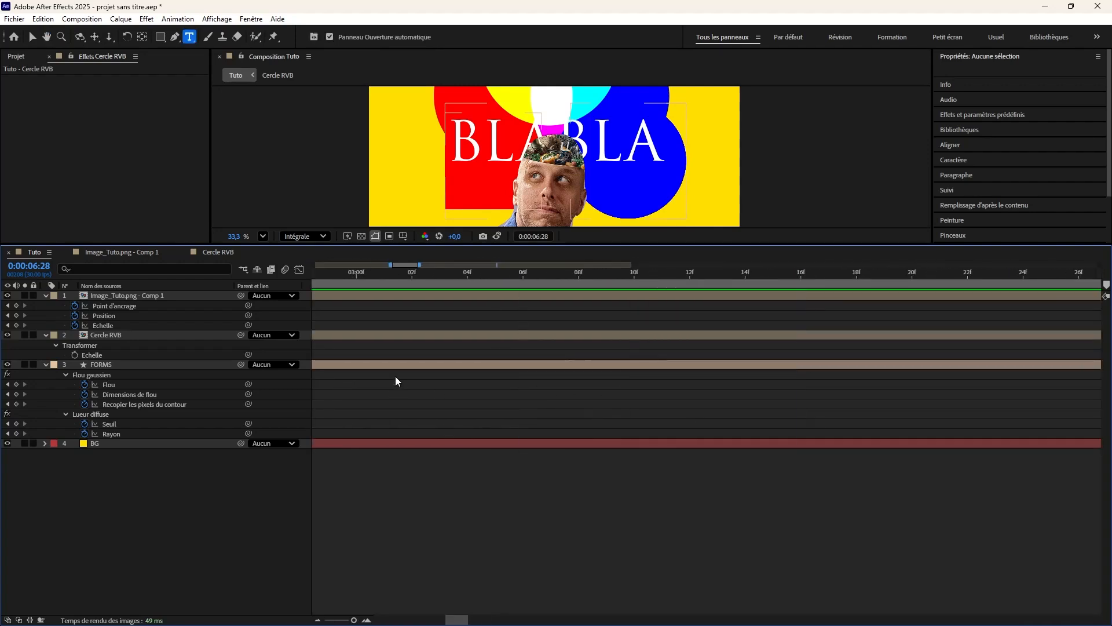
pyautogui.scroll(-8, 395, 377)
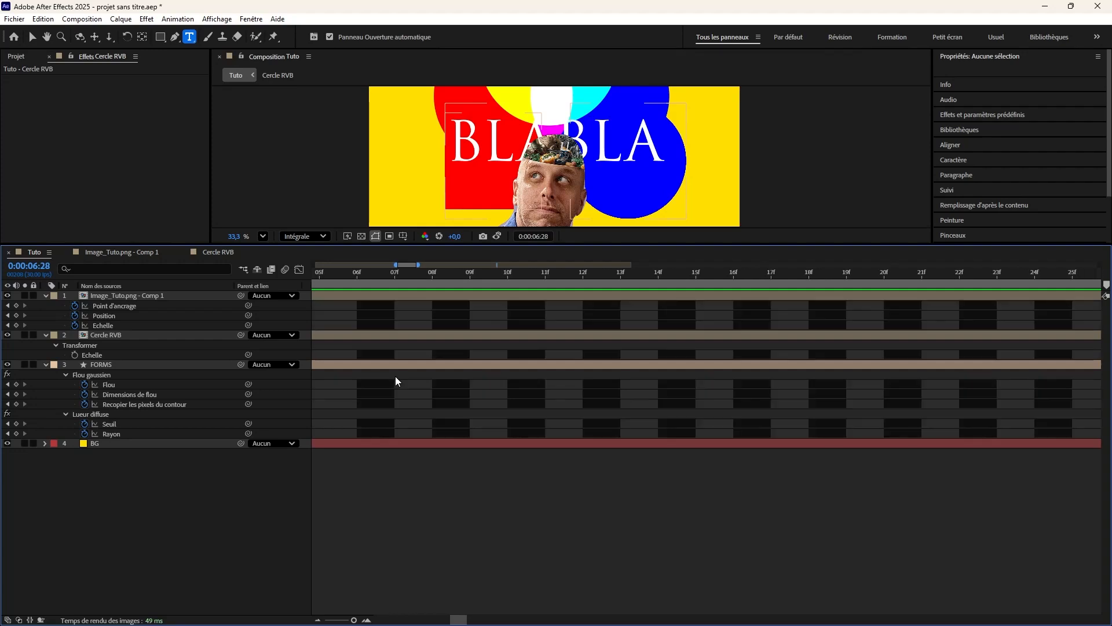
pyautogui.press('space')
pyautogui.moveTo(422, 372); pyautogui.dragTo(716, 394)
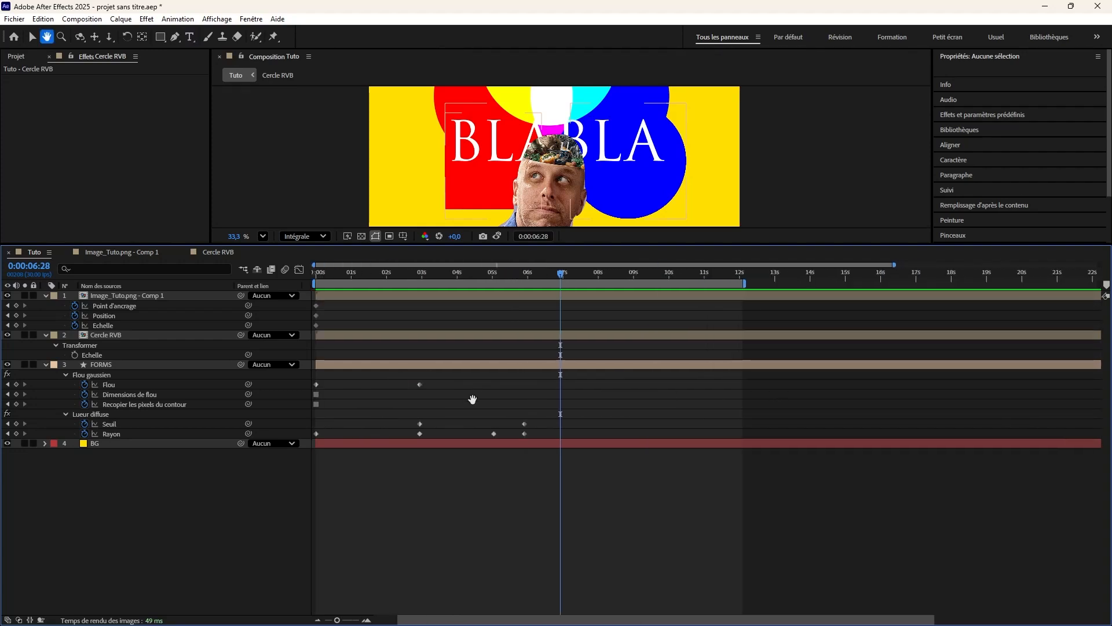
pyautogui.scroll(10, 453, 415)
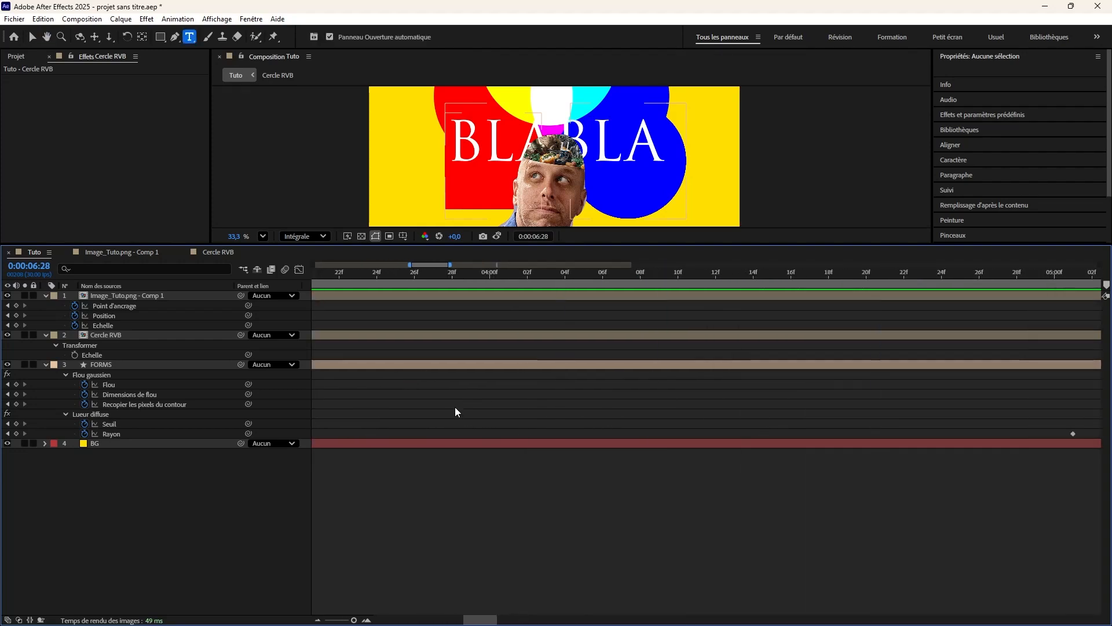
pyautogui.scroll(-10, 668, 404)
pyautogui.hotkey('ctrl', 't')
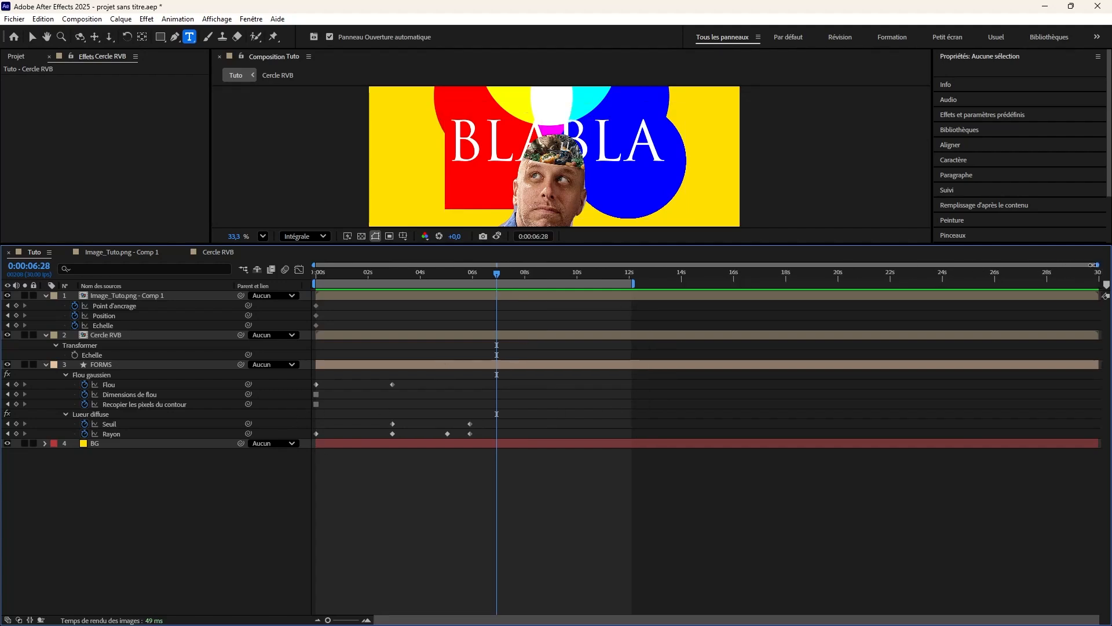
# Magnify the ruler, set the visible time range's start to zero and extend its end to 30 seconds.
pyautogui.scroll(5, 450, 263)
pyautogui.moveTo(449, 264); pyautogui.dragTo(314, 264)
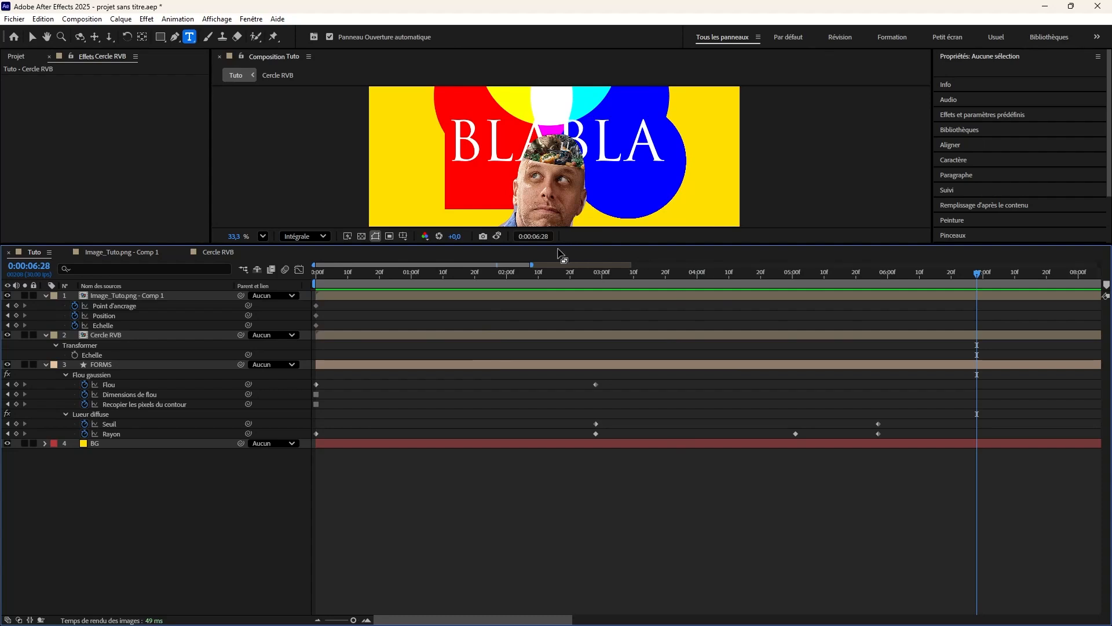
pyautogui.moveTo(533, 265); pyautogui.dragTo(1099, 266)
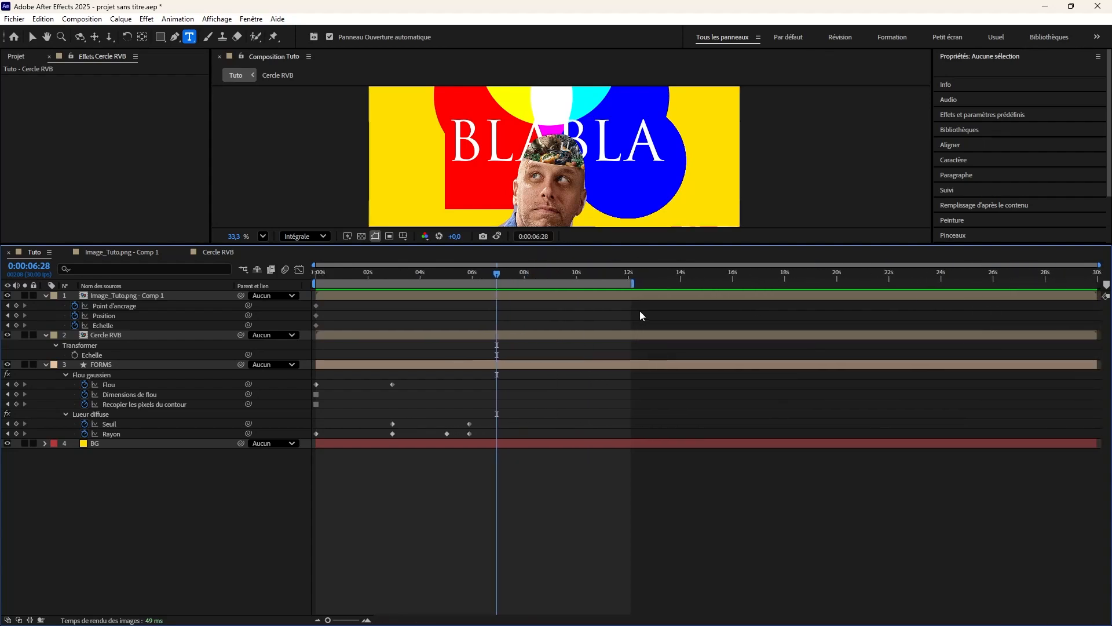
# Extend the work area's end to 30 seconds, try its start at 10 seconds and bring the start back to zero.
pyautogui.moveTo(637, 286)
pyautogui.mouseDown()
pyautogui.moveTo(1098, 283)
pyautogui.moveTo(348, 284)
pyautogui.moveTo(974, 325)
pyautogui.moveTo(1100, 283)
pyautogui.mouseUp()
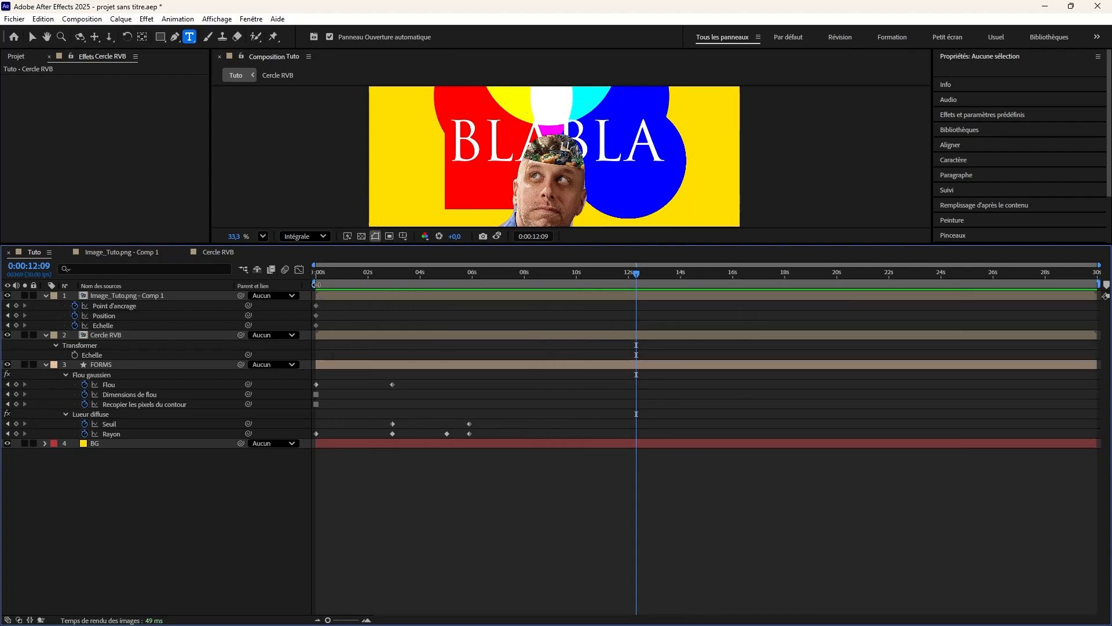
pyautogui.moveTo(316, 284)
pyautogui.mouseDown()
pyautogui.moveTo(579, 282)
pyautogui.moveTo(1098, 328)
pyautogui.moveTo(899, 323)
pyautogui.mouseUp()
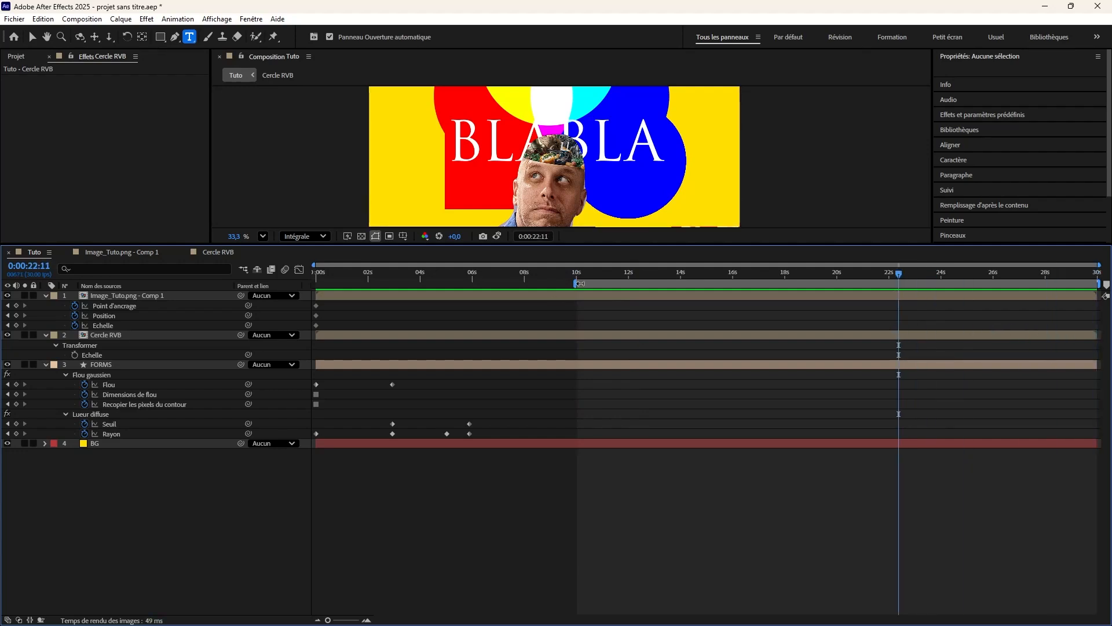
pyautogui.moveTo(580, 283); pyautogui.dragTo(314, 283)
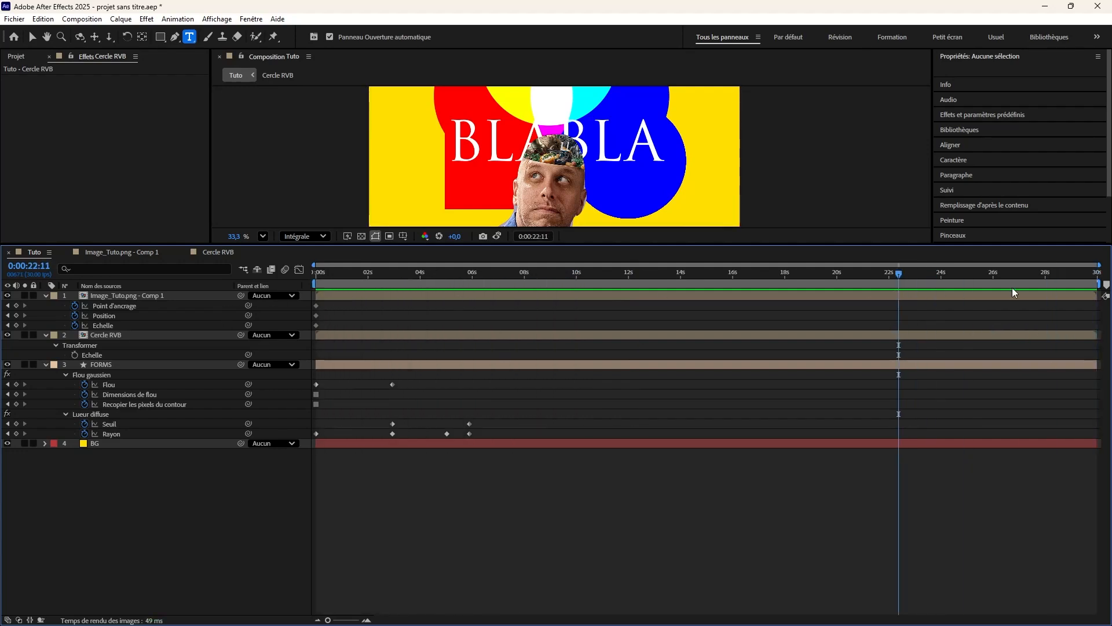
# Shorten the work area to end at about 3.5 seconds and preview it from 0:00:00:00.
pyautogui.moveTo(1095, 282); pyautogui.dragTo(407, 284)
pyautogui.click(363, 272)
pyautogui.press('space')
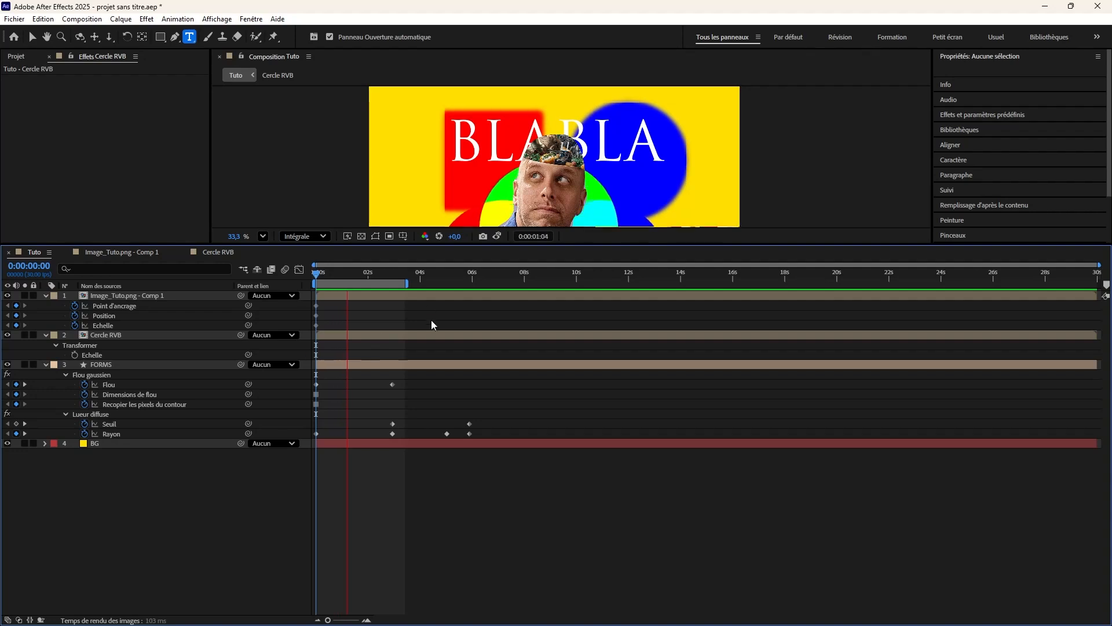
# Shift the work area to span about 2 to 6 seconds and preview, stopping at 0:00:02:17.
pyautogui.moveTo(393, 282); pyautogui.dragTo(450, 283)
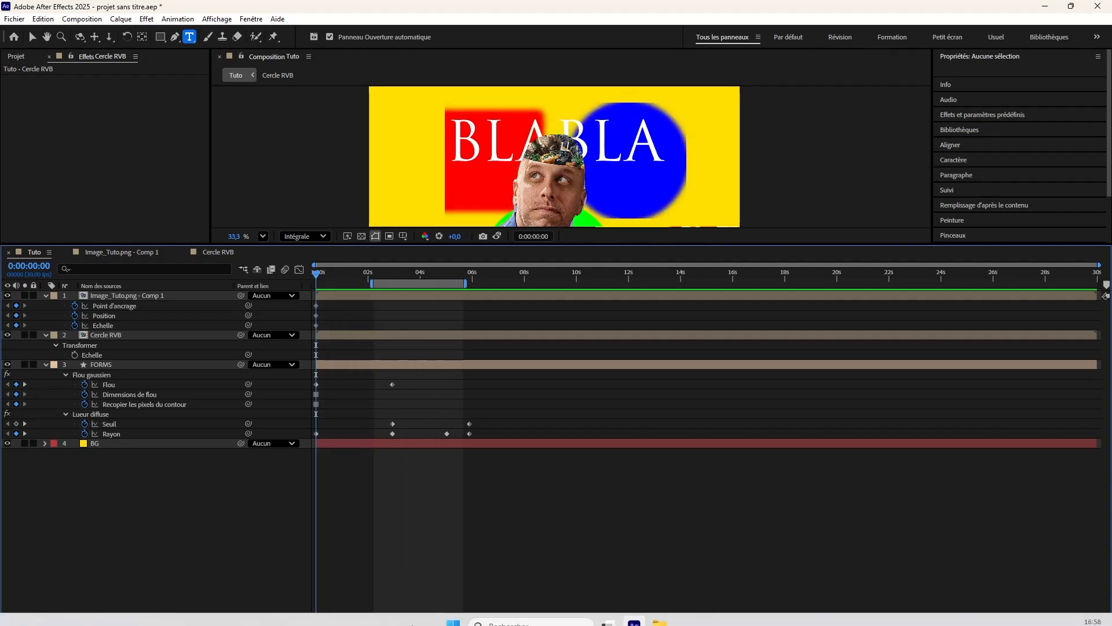
pyautogui.press('space')
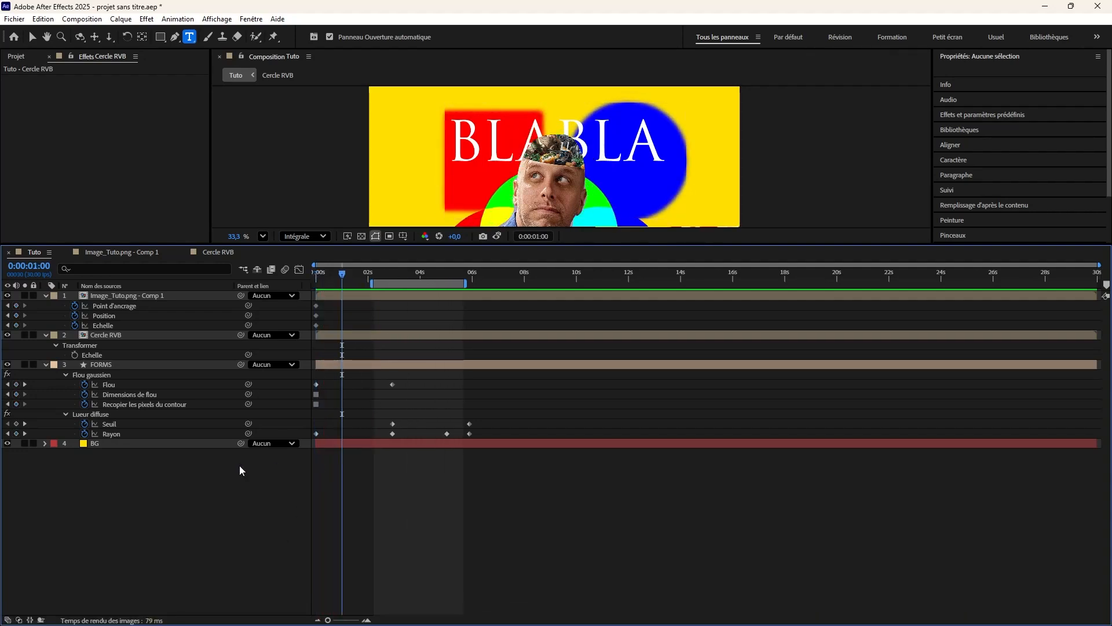
pyautogui.press('space')
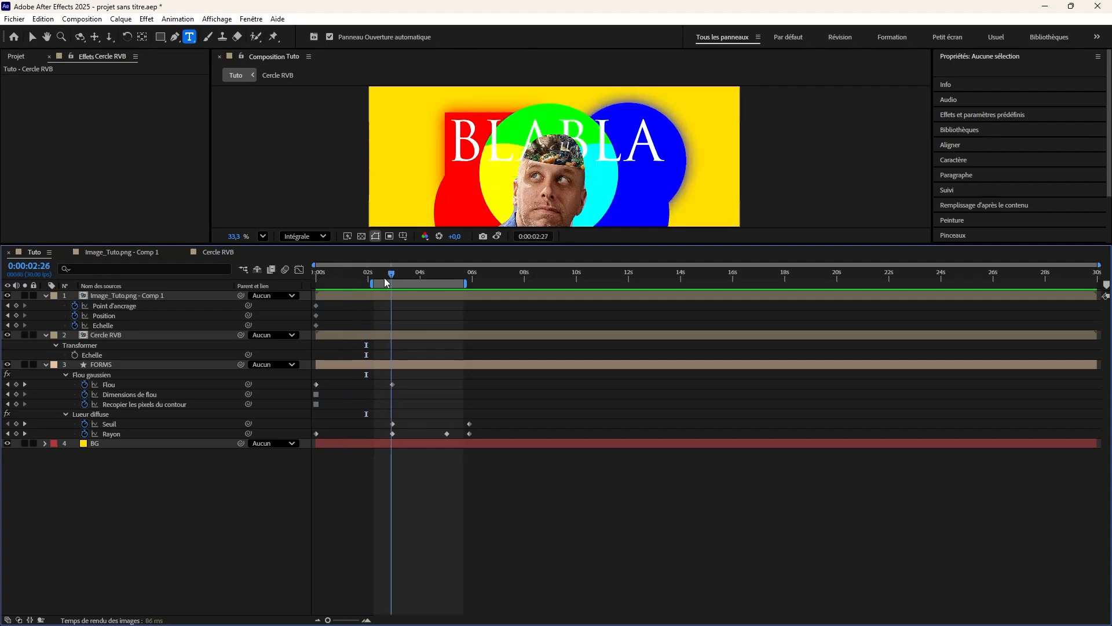
pyautogui.press('space')
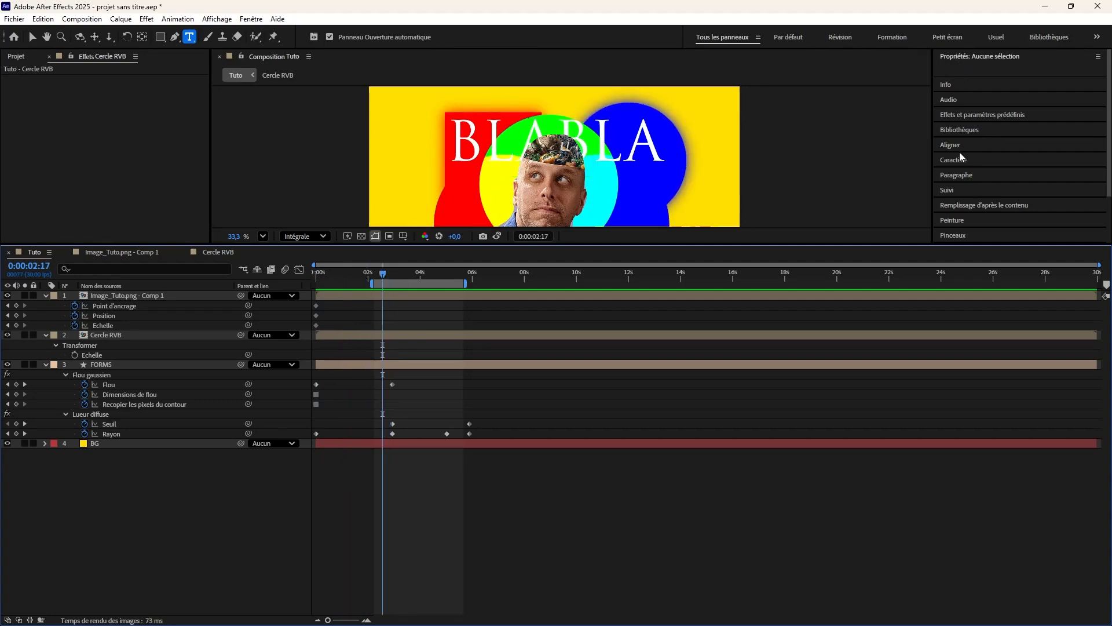
# Show the Prévisualisation settings, enlarge their area and set Lire à partir de to Début de plage.
pyautogui.scroll(-2, 960, 152)
pyautogui.scroll(2, 959, 151)
pyautogui.click(251, 18)
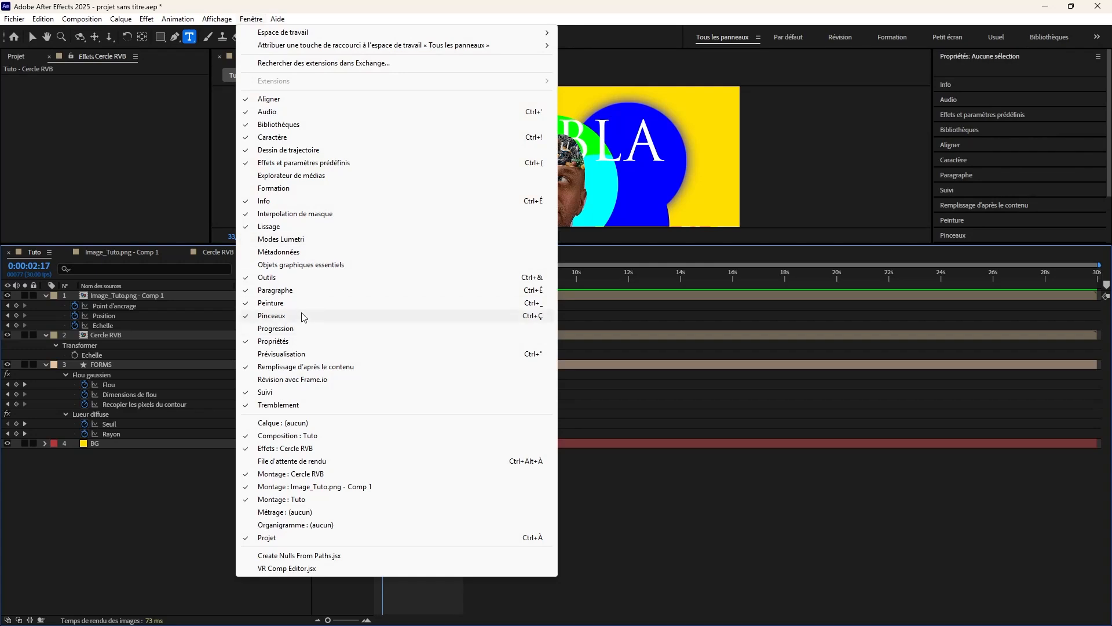
pyautogui.click(289, 355)
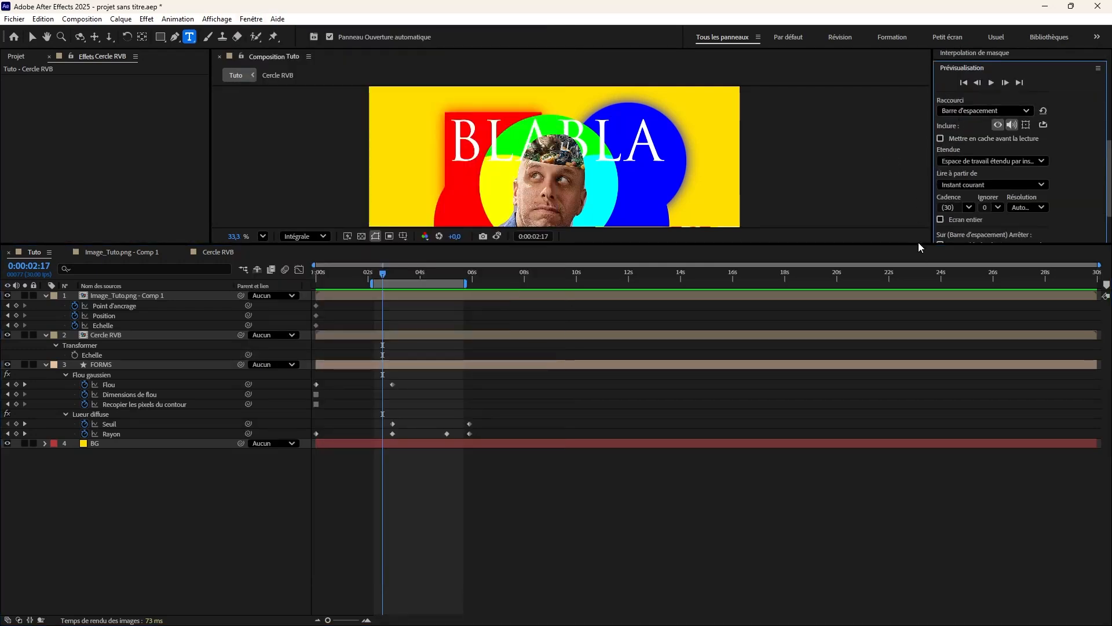
pyautogui.moveTo(919, 243); pyautogui.dragTo(919, 295)
pyautogui.click(984, 184)
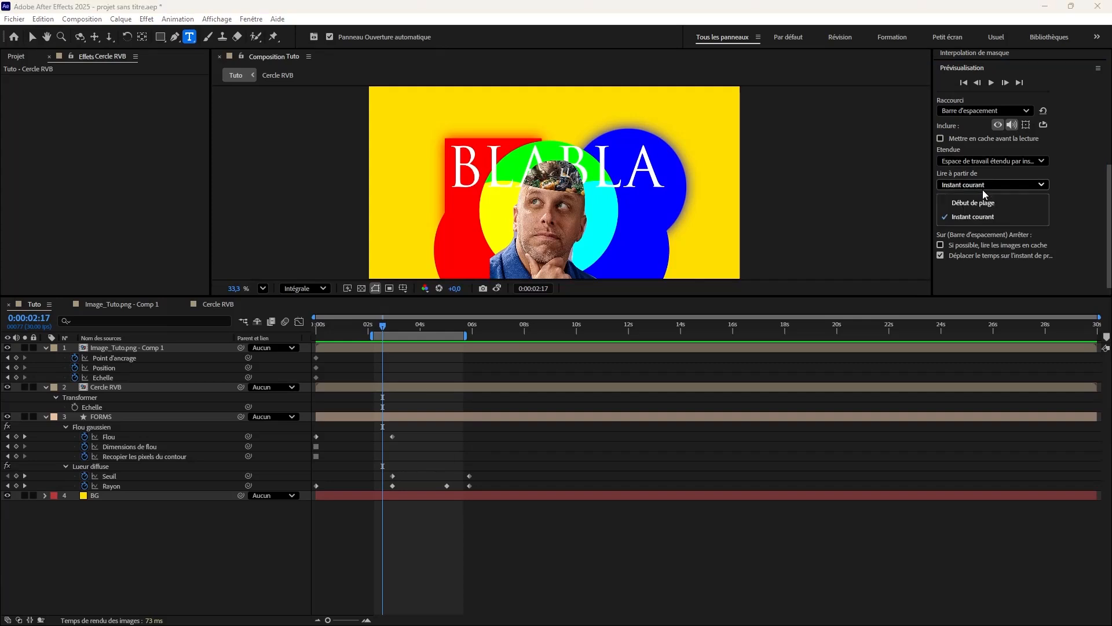
pyautogui.click(985, 203)
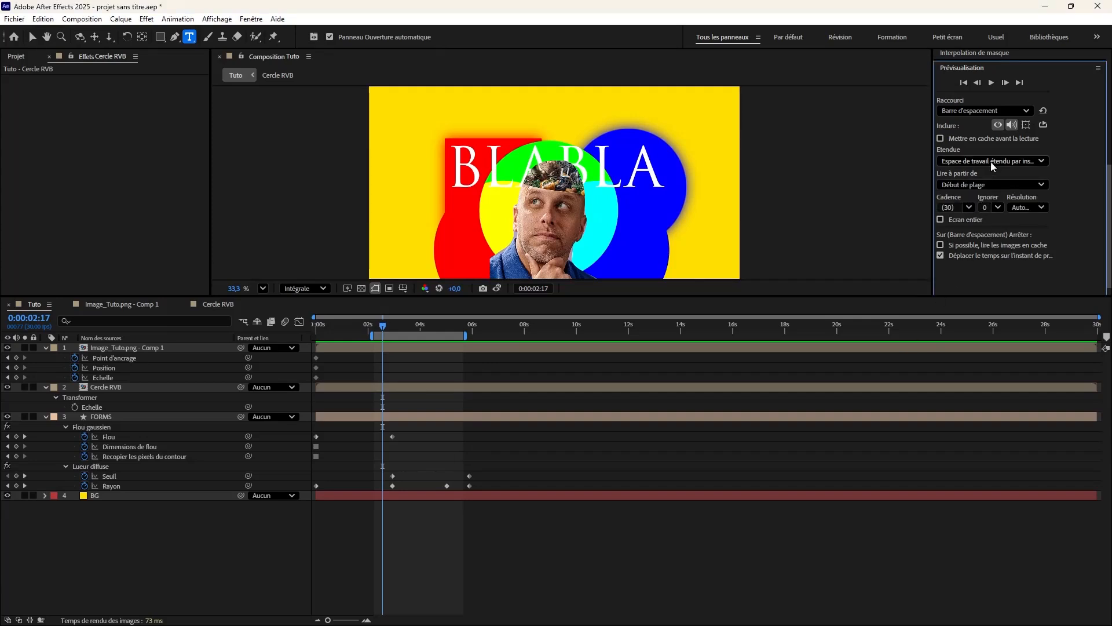
# Test the preview, place the playhead at 0:00:00:16 ahead of the work area and preview again.
pyautogui.click(535, 471)
pyautogui.press('space')
pyautogui.press('space')
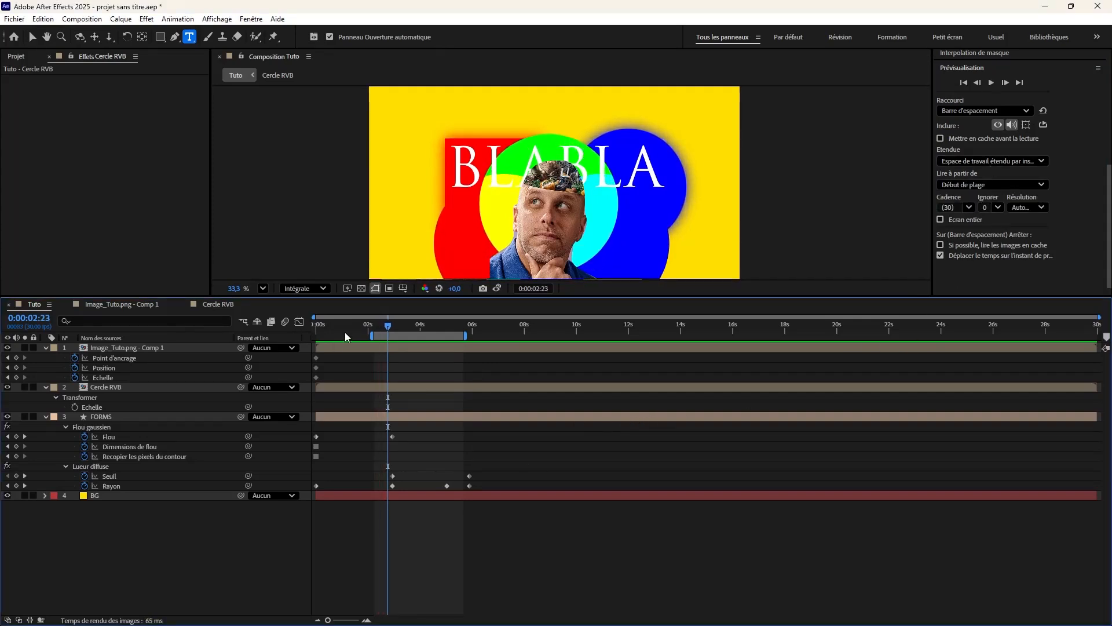
pyautogui.moveTo(342, 330); pyautogui.dragTo(331, 330)
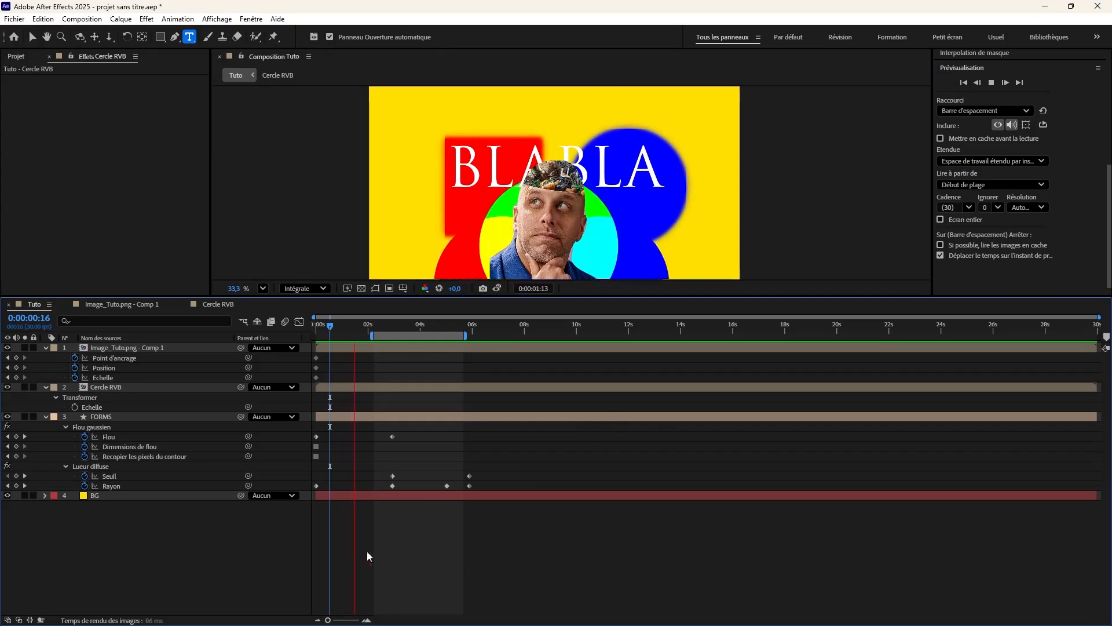
pyautogui.press('space')
# Set the preview Etendue to Zone de travail and test playback, including with the playhead at 0:00:08:20 beyond the work area.
pyautogui.click(981, 162)
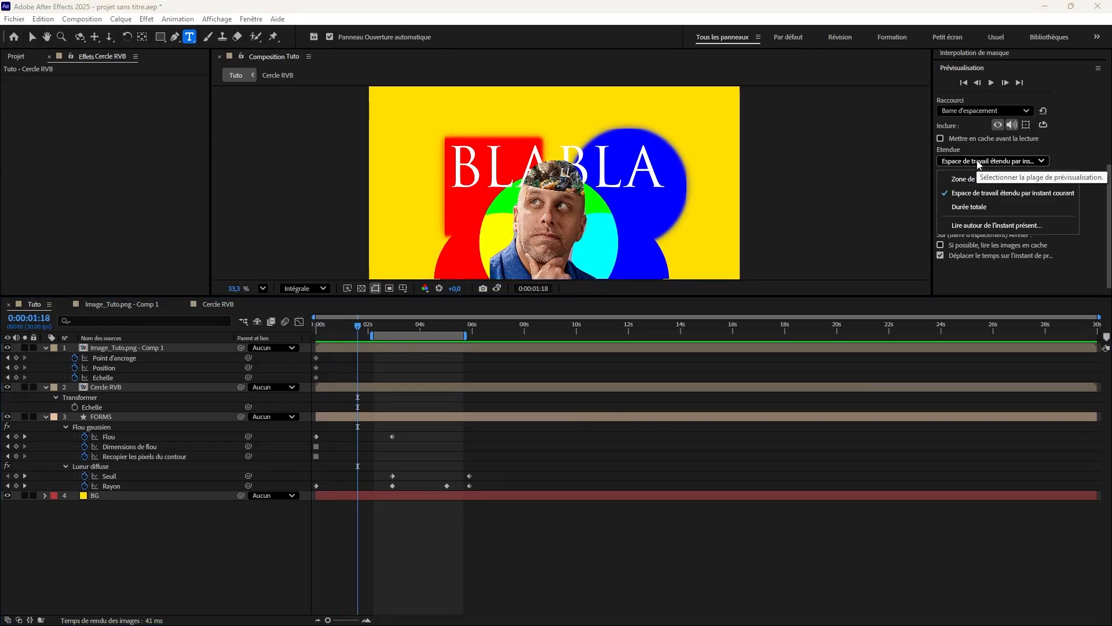
pyautogui.click(973, 179)
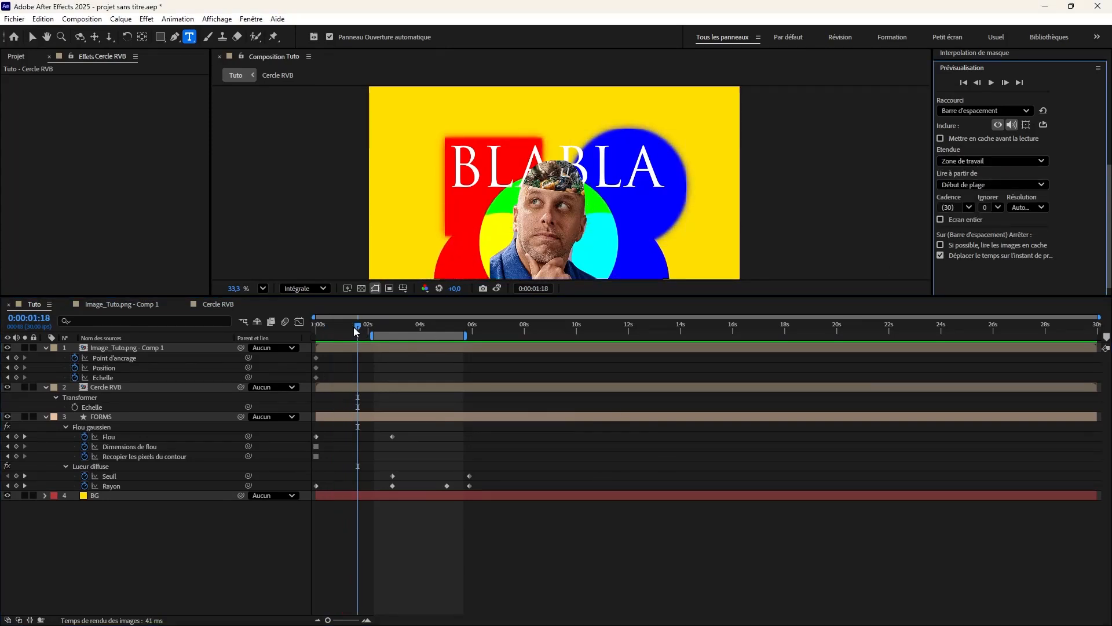
pyautogui.press('space')
pyautogui.press('space')
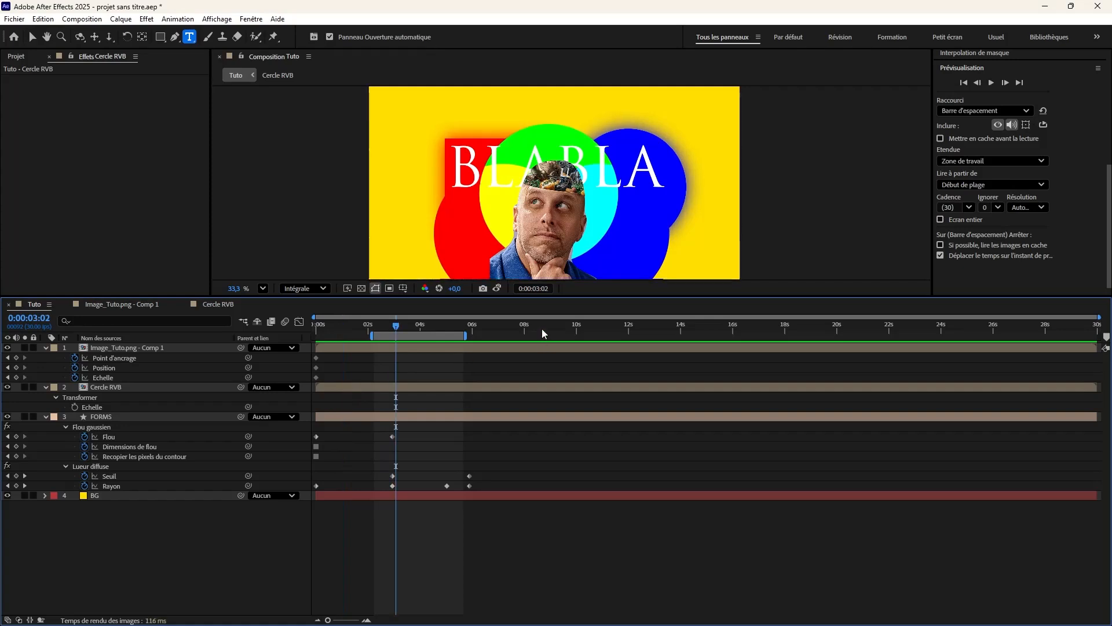
pyautogui.click(544, 333)
pyautogui.press('space')
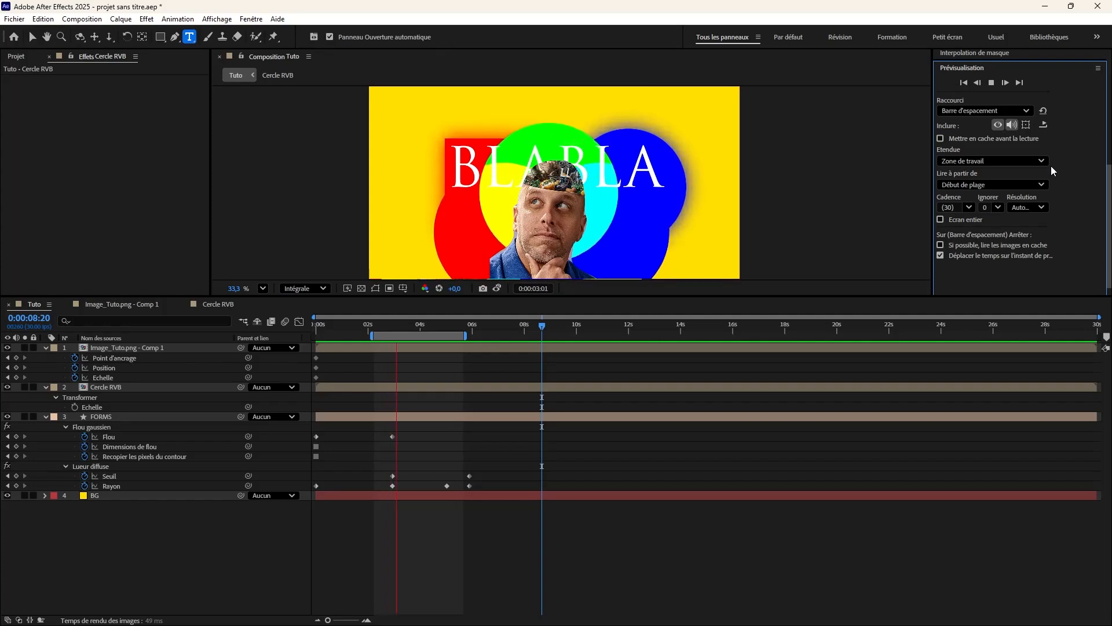
# Set the preview to play only once and test playback twice, leaving the playhead at 0:00:04:17.
pyautogui.click(1043, 125)
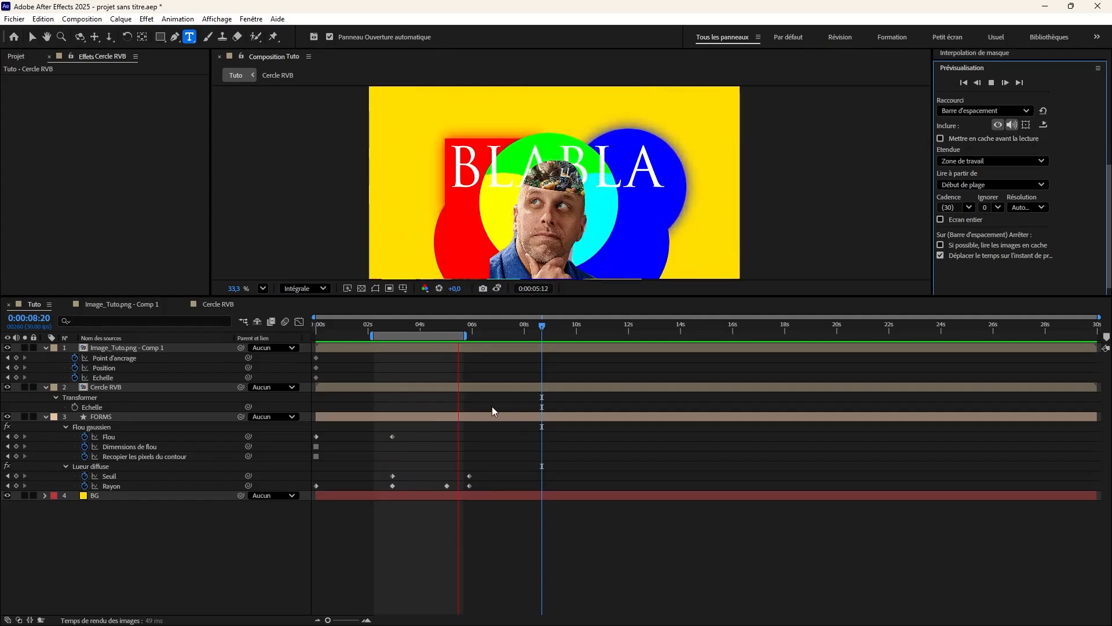
pyautogui.press('space')
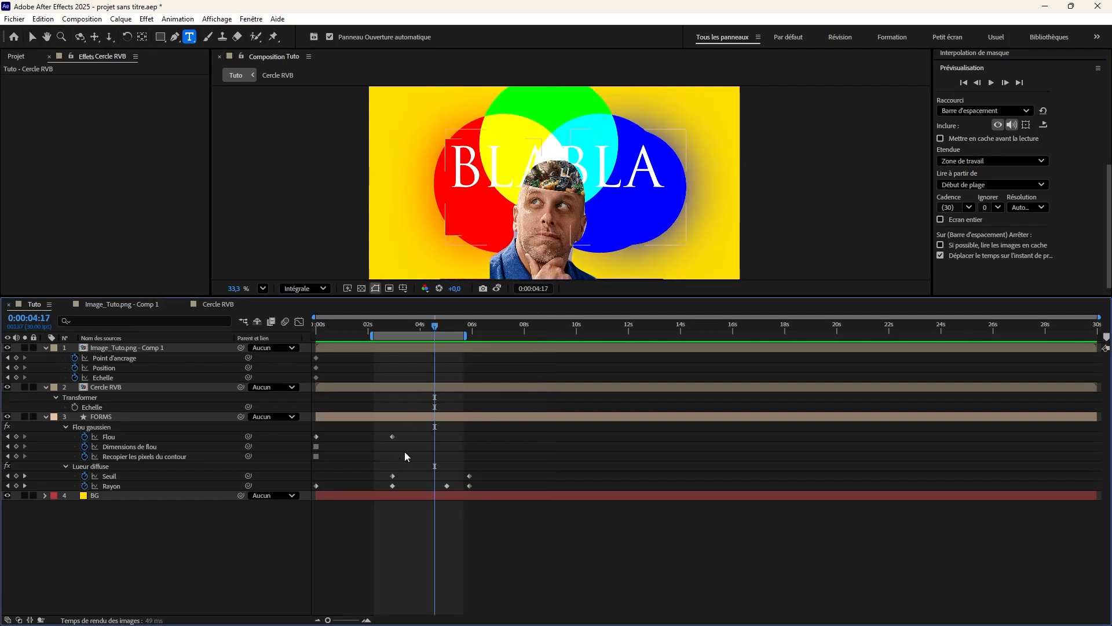
pyautogui.press('space')
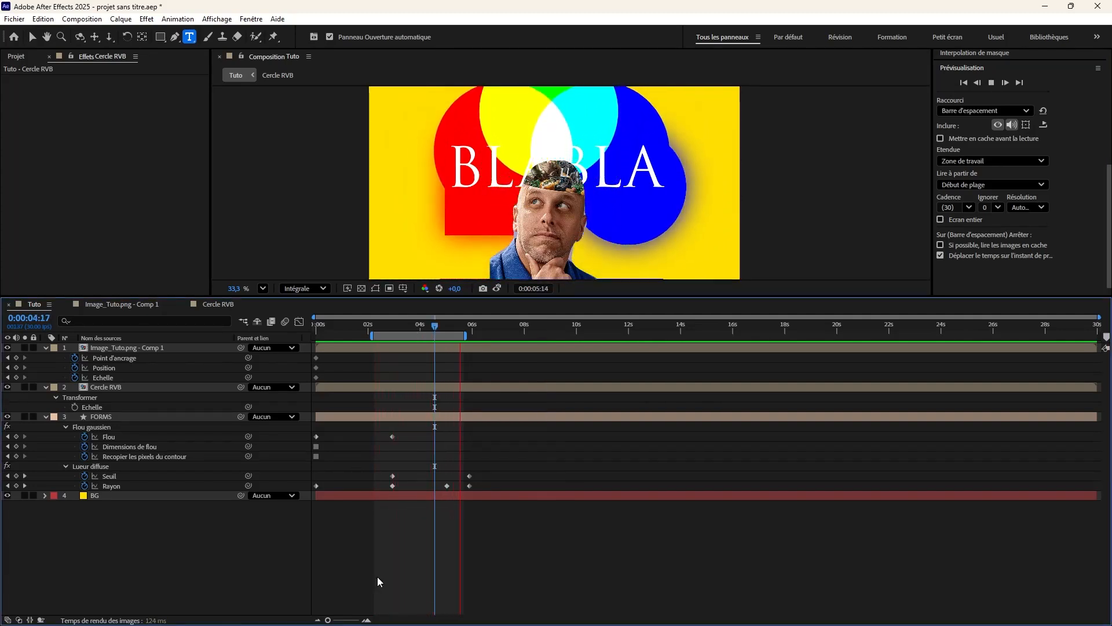
pyautogui.press('space')
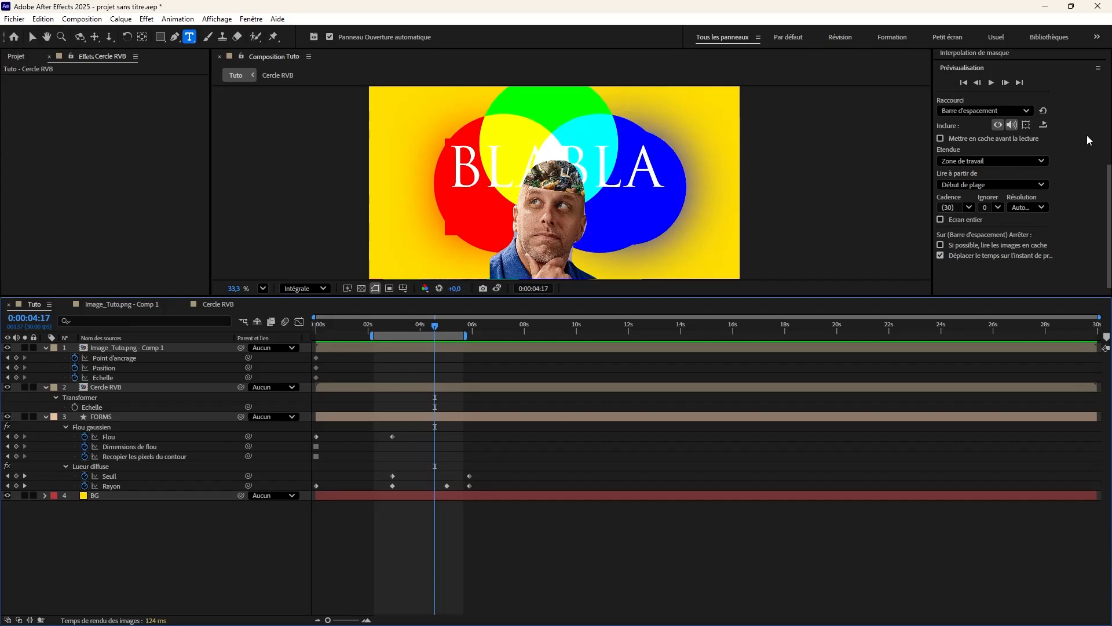
# Turn preview looping on and test playback, stopping at 0:00:04:21.
pyautogui.click(1046, 131)
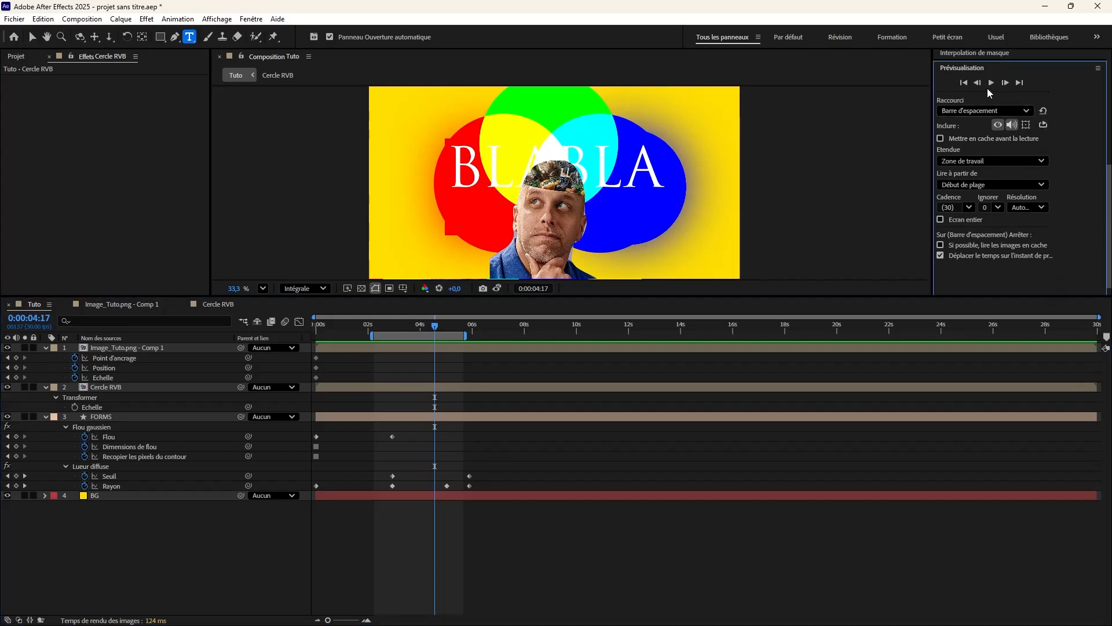
pyautogui.click(993, 83)
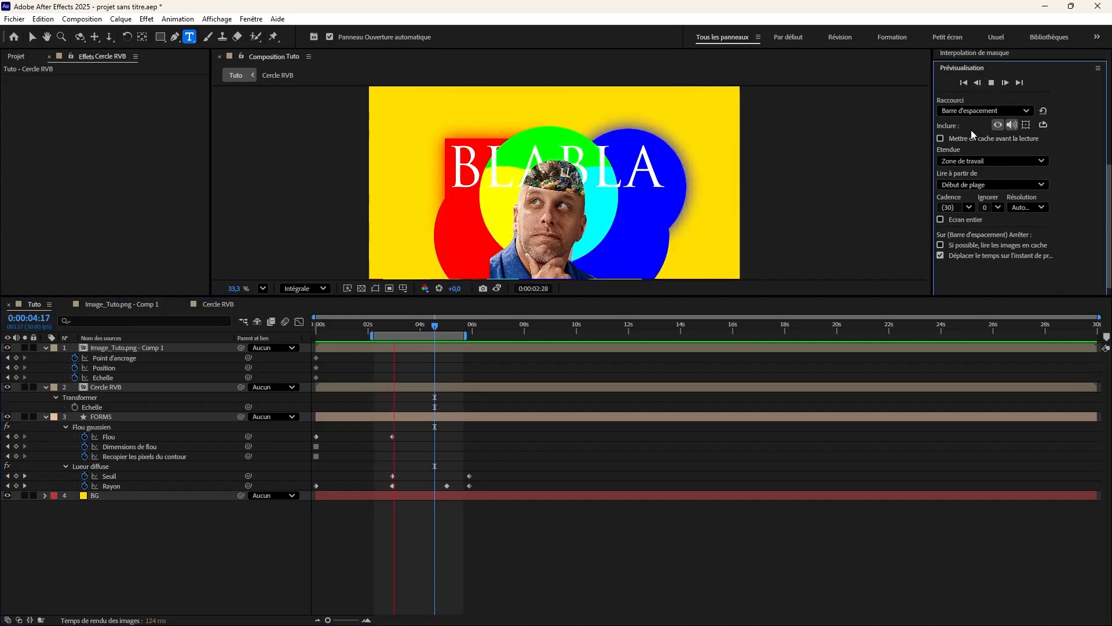
pyautogui.click(992, 83)
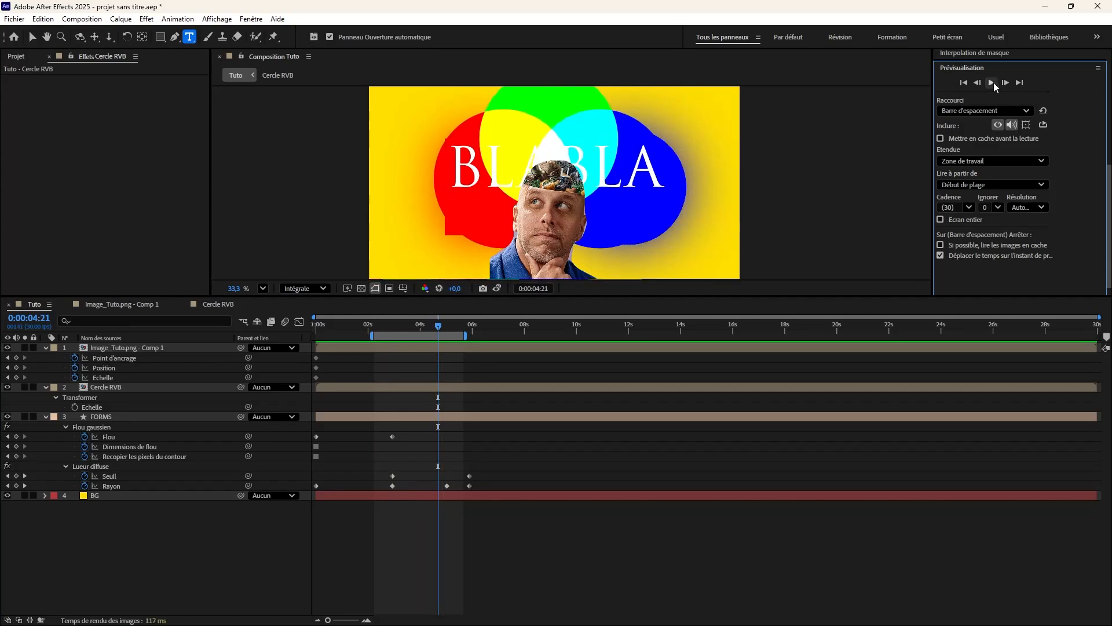
# Step the playhead forward and back by single frames, jump to the last frame, and return to 0:00:00:00.
pyautogui.click(1006, 83)
pyautogui.click(1006, 83)
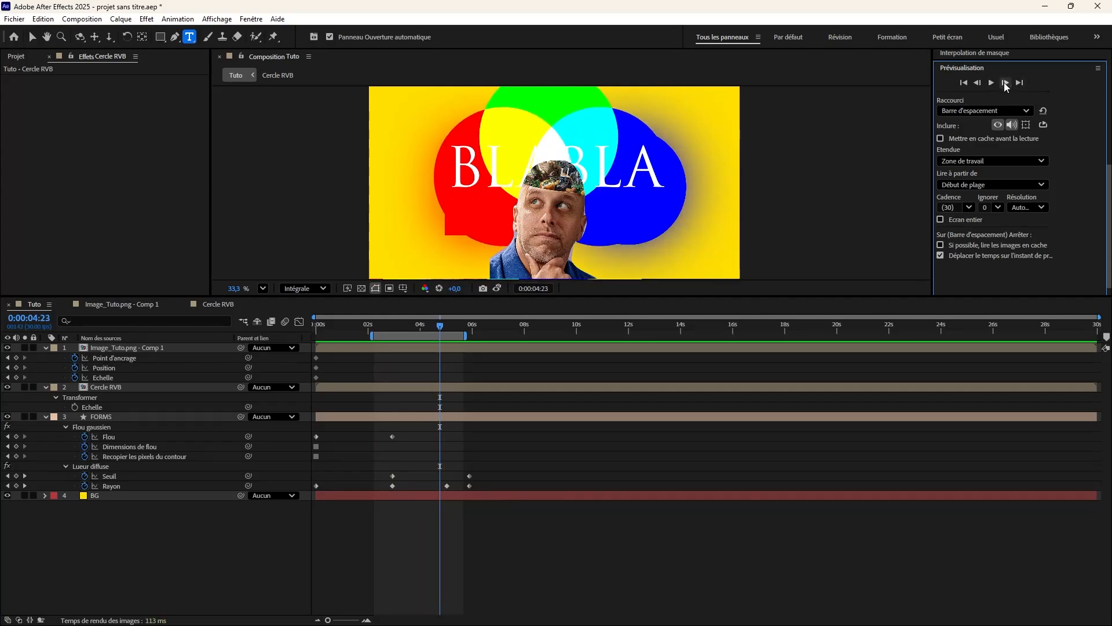
pyautogui.click(978, 83)
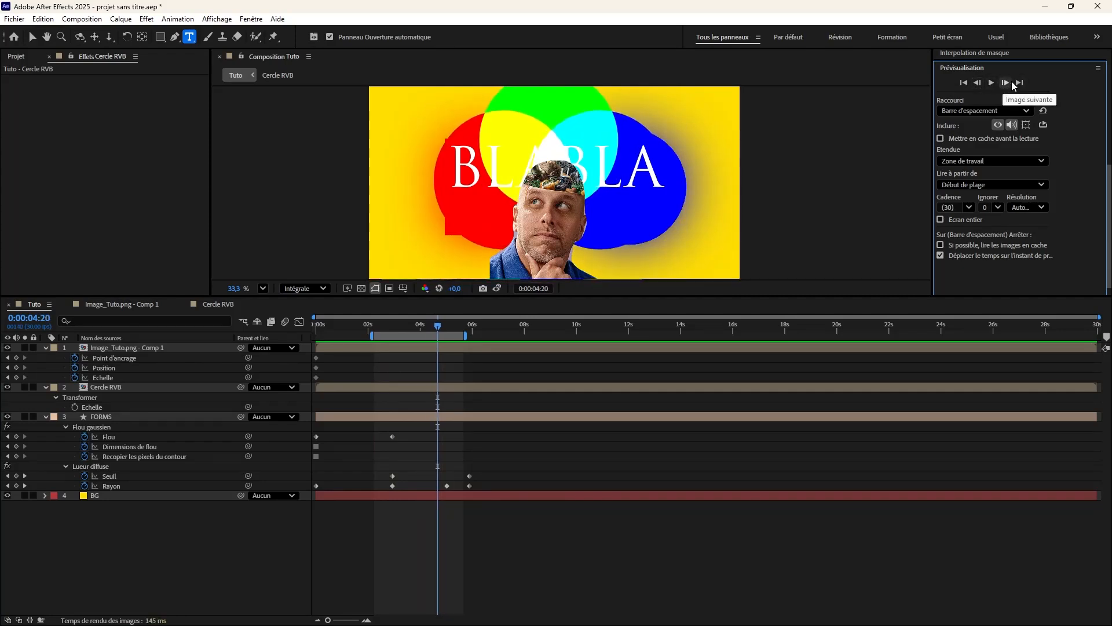
pyautogui.click(1019, 83)
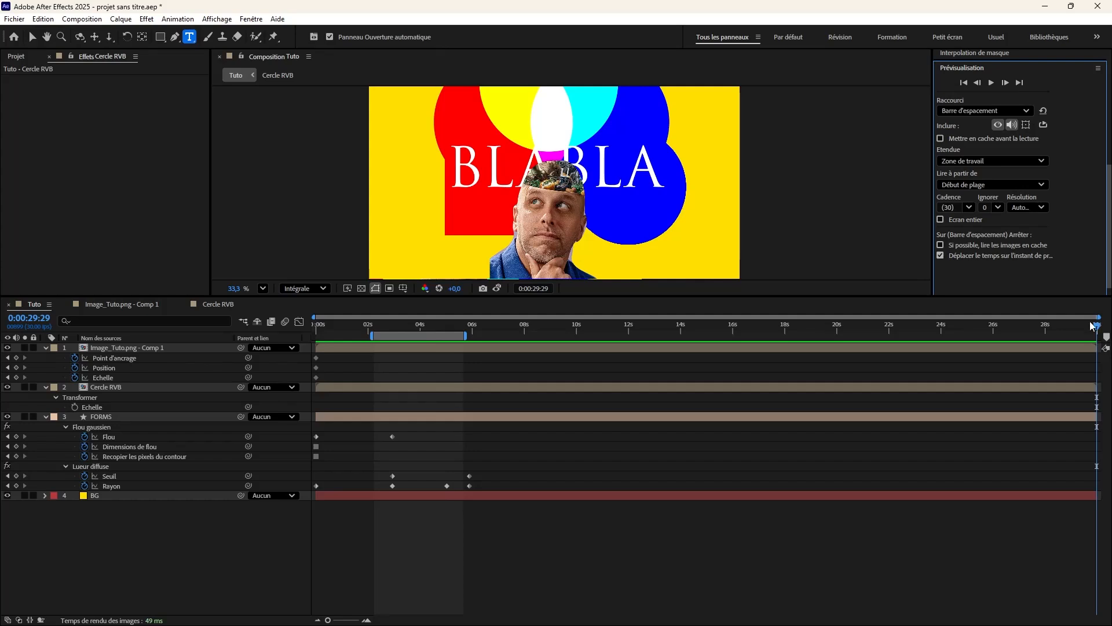
pyautogui.click(964, 83)
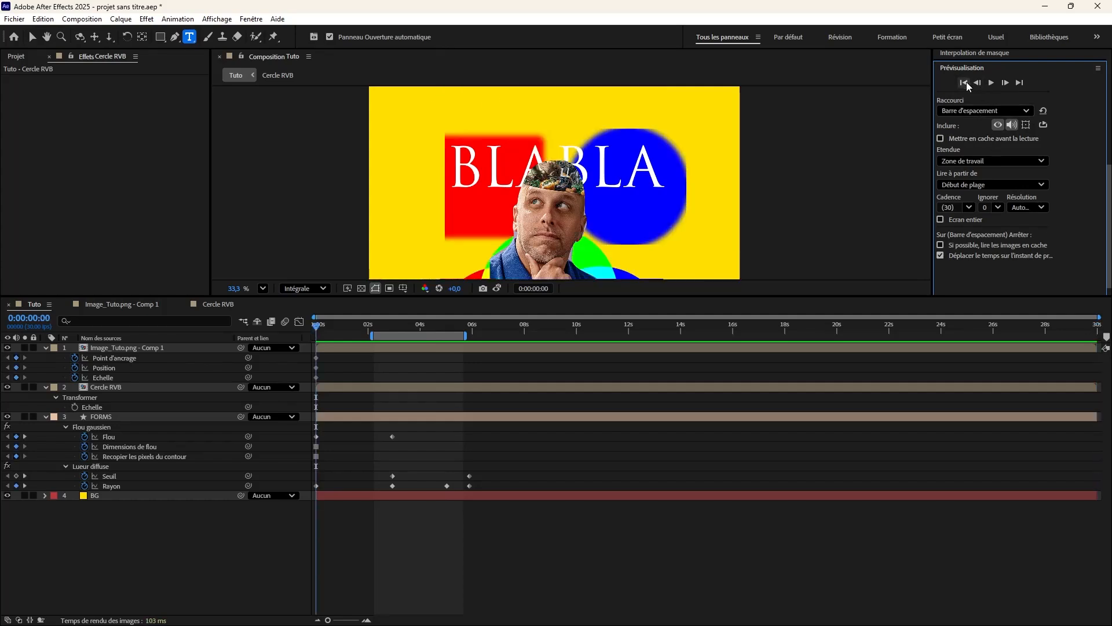
# Keep Barre d'espacement as the preview shortcut, reset its preview settings to the defaults and test playback, stopping at 0:00:01:02.
pyautogui.click(987, 110)
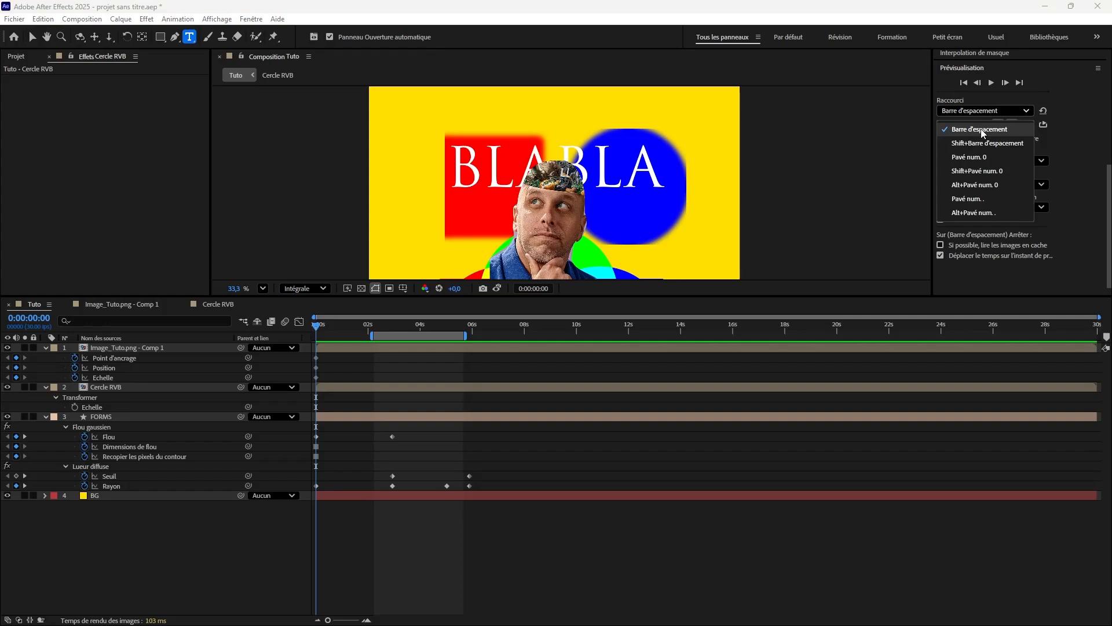
pyautogui.click(983, 132)
pyautogui.click(983, 111)
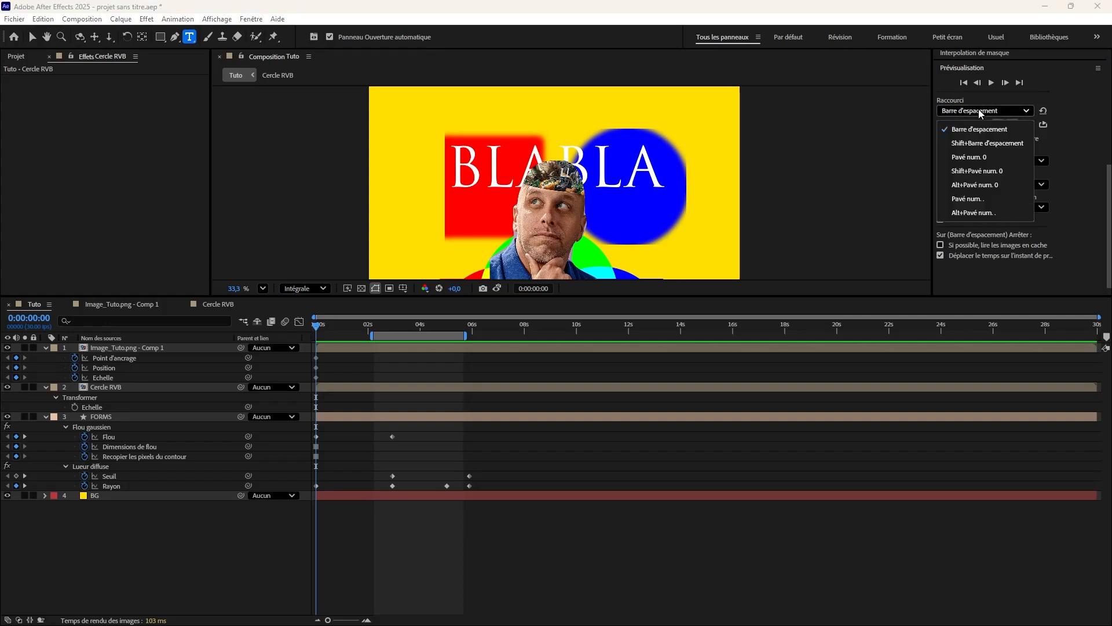
pyautogui.click(1062, 124)
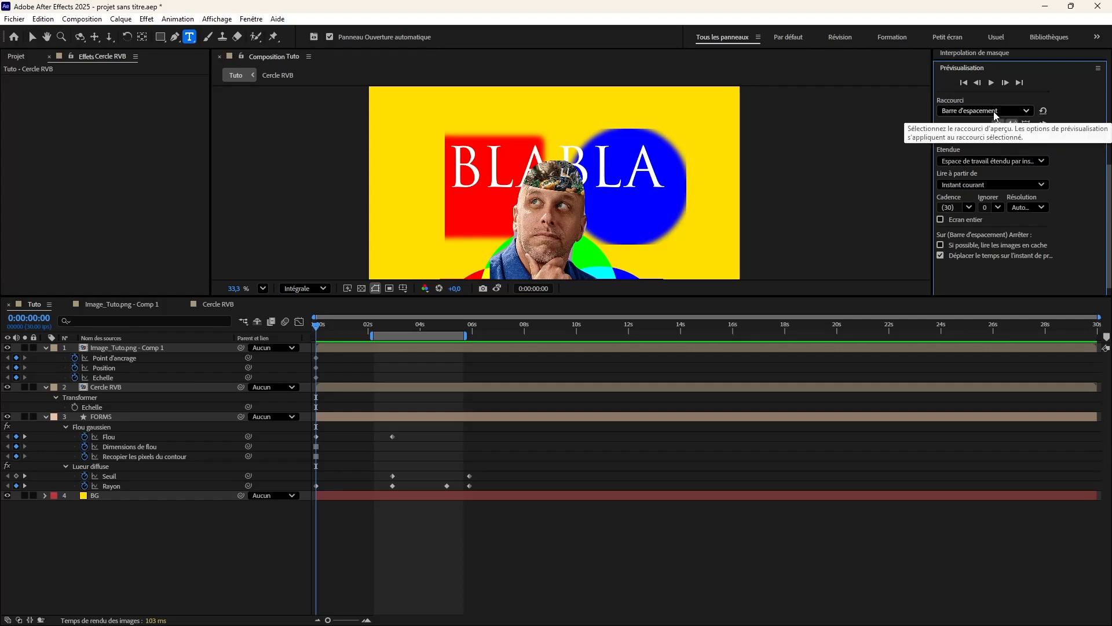
pyautogui.press('space')
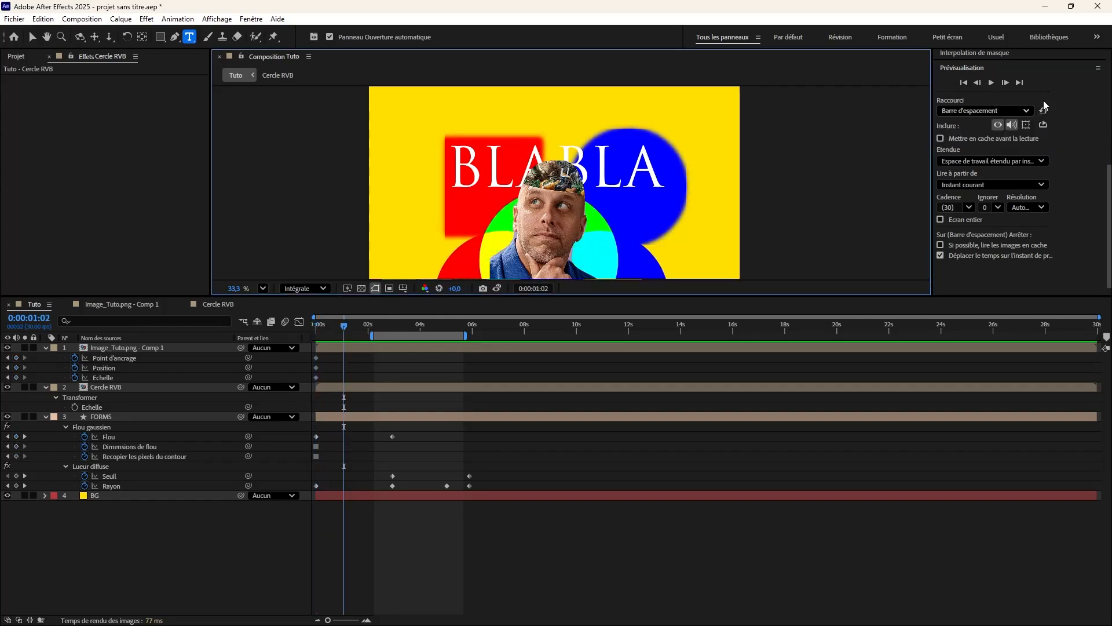
pyautogui.click(1087, 126)
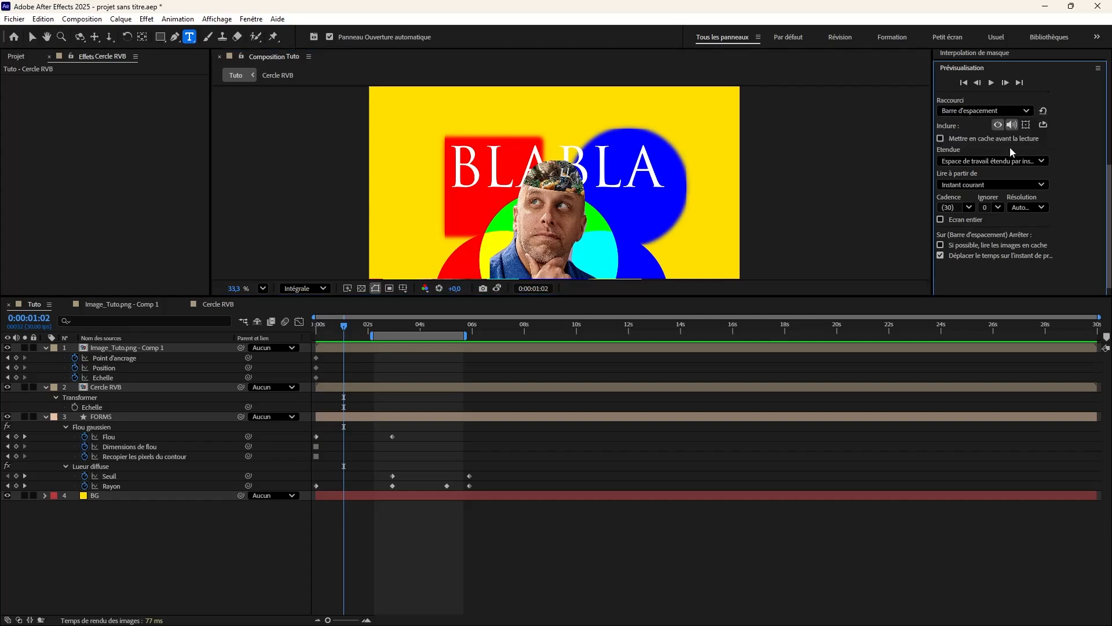
# Enable Mettre en cache avant la lecture and try the video, audio and layer-control inclusions, leaving only video and audio included.
pyautogui.click(941, 139)
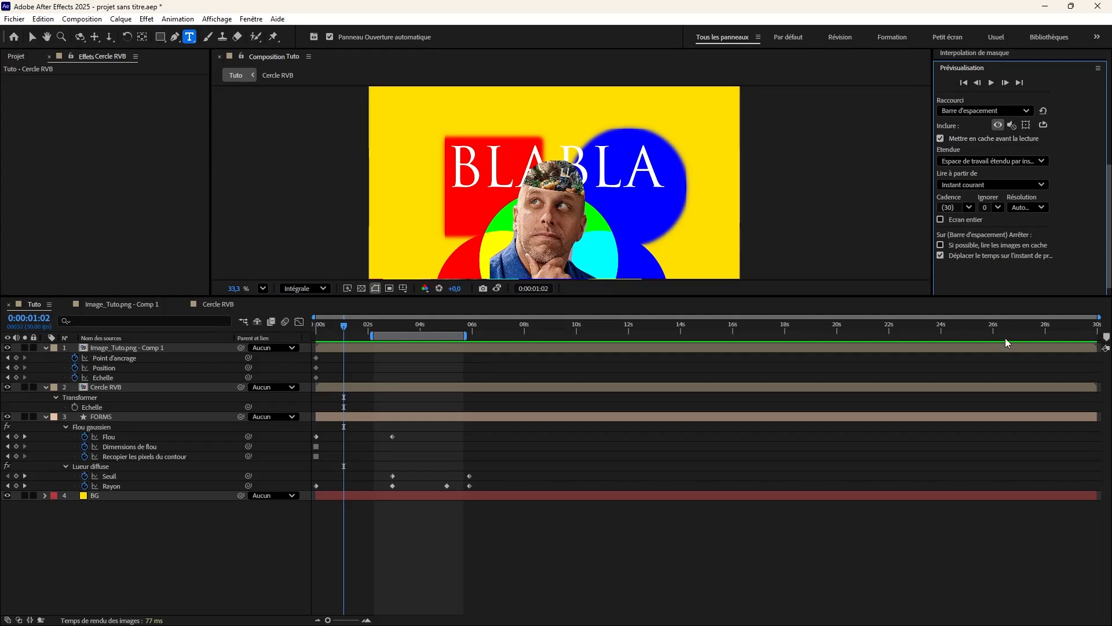
pyautogui.click(1012, 126)
pyautogui.click(999, 127)
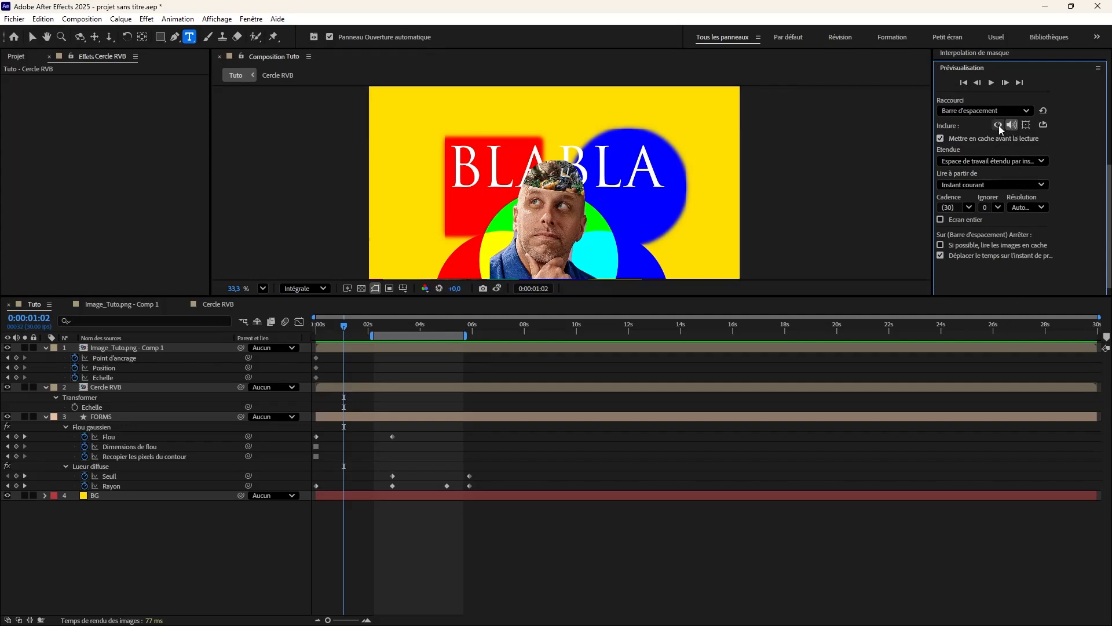
pyautogui.click(1030, 130)
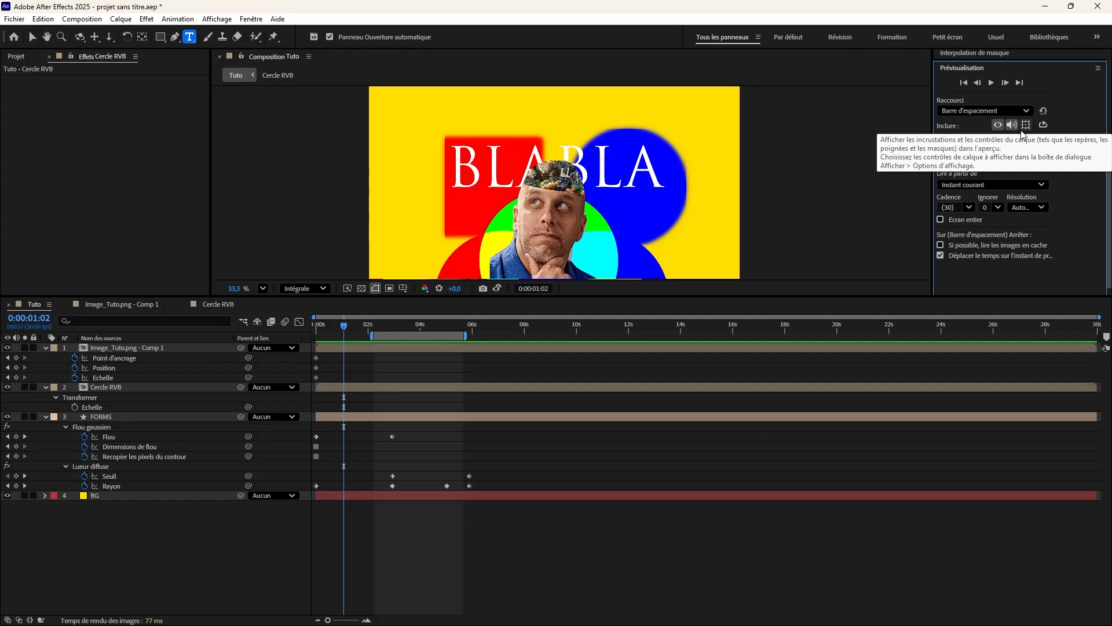
pyautogui.click(1027, 126)
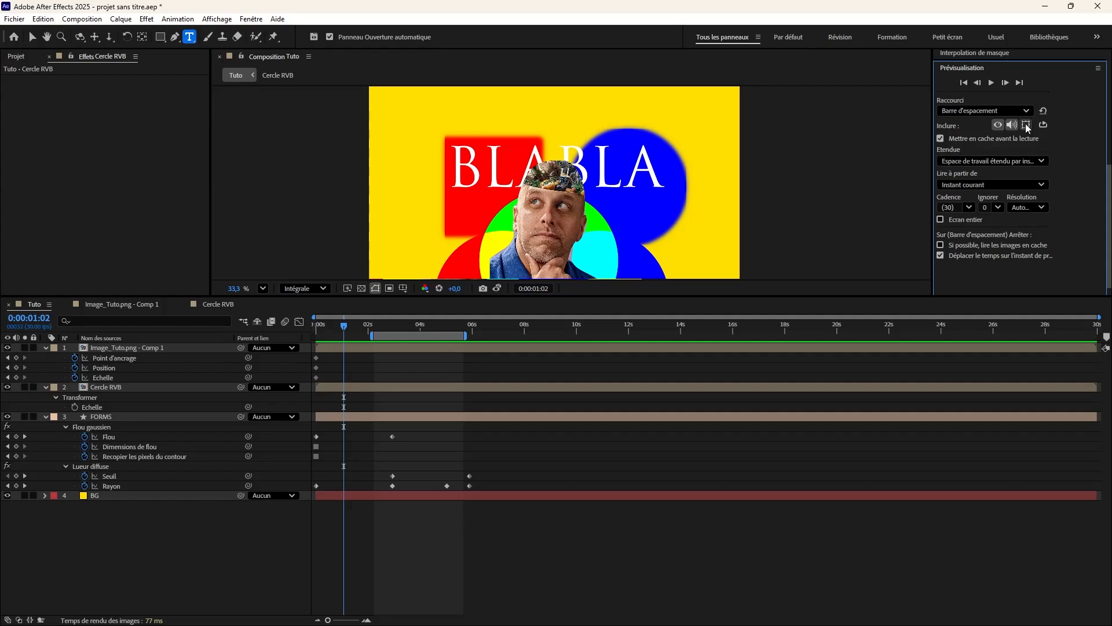
# Set the preview Etendue to Durée totale and Lire à partir de to Début de plage.
pyautogui.click(965, 160)
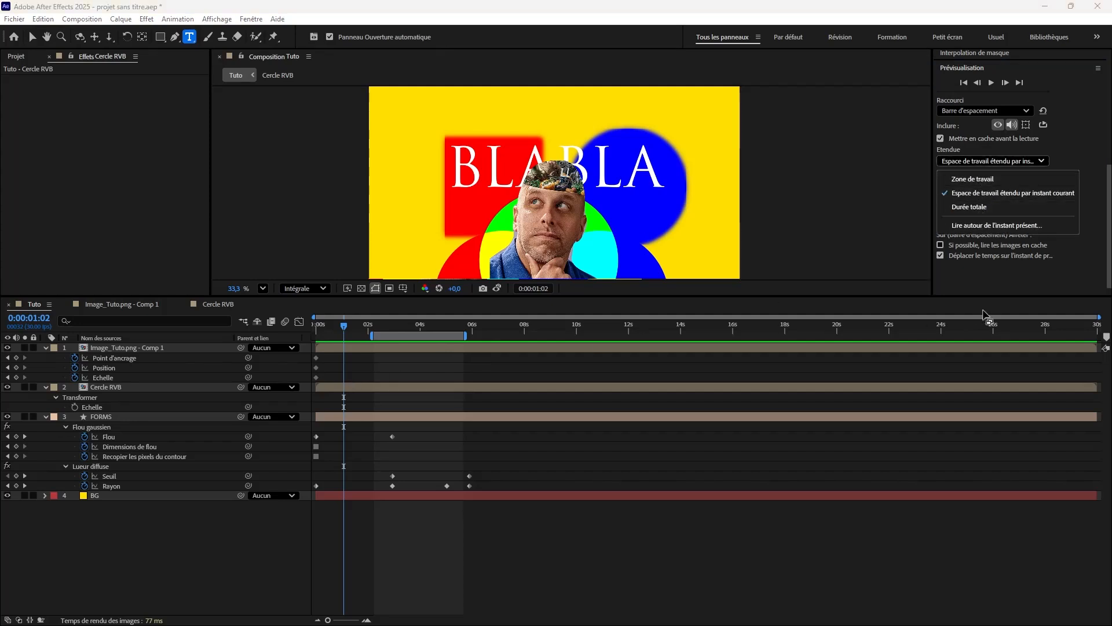
pyautogui.click(977, 207)
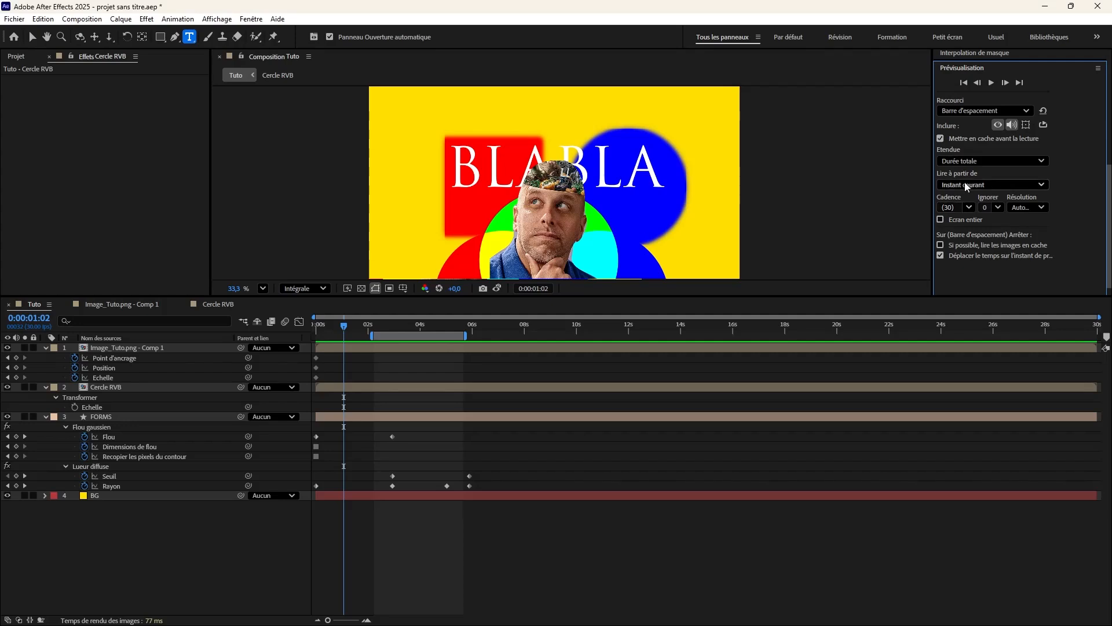
pyautogui.click(967, 185)
pyautogui.click(969, 201)
# Set the preview Cadence to 15, Ignorer to 2 and Résolution to Un tiers.
pyautogui.click(949, 206)
pyautogui.click(967, 244)
pyautogui.click(998, 208)
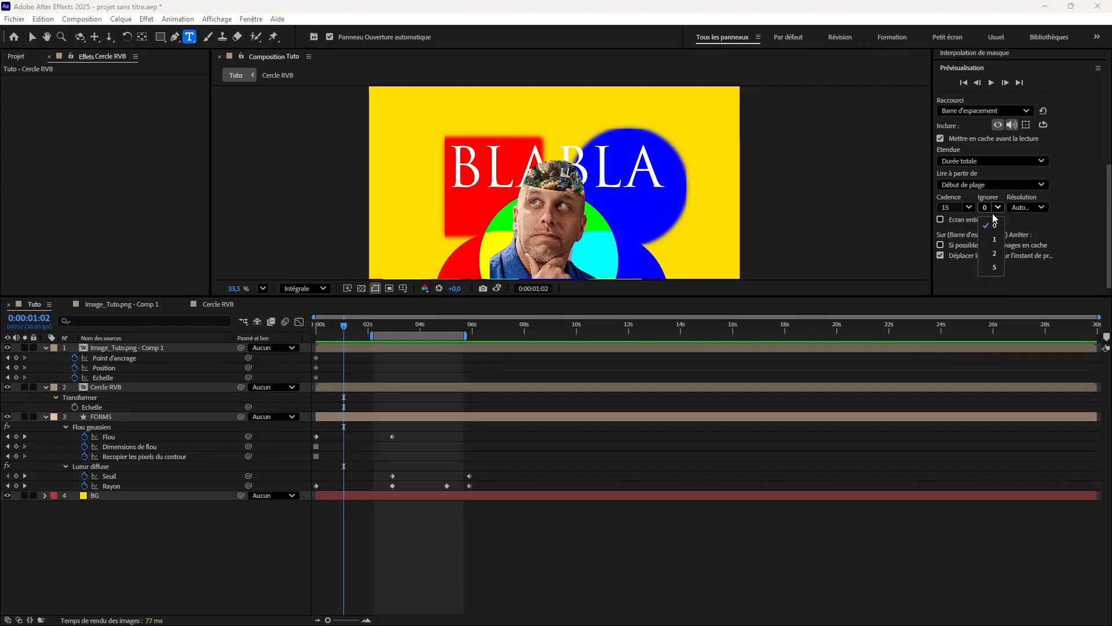
pyautogui.click(995, 253)
pyautogui.click(1034, 210)
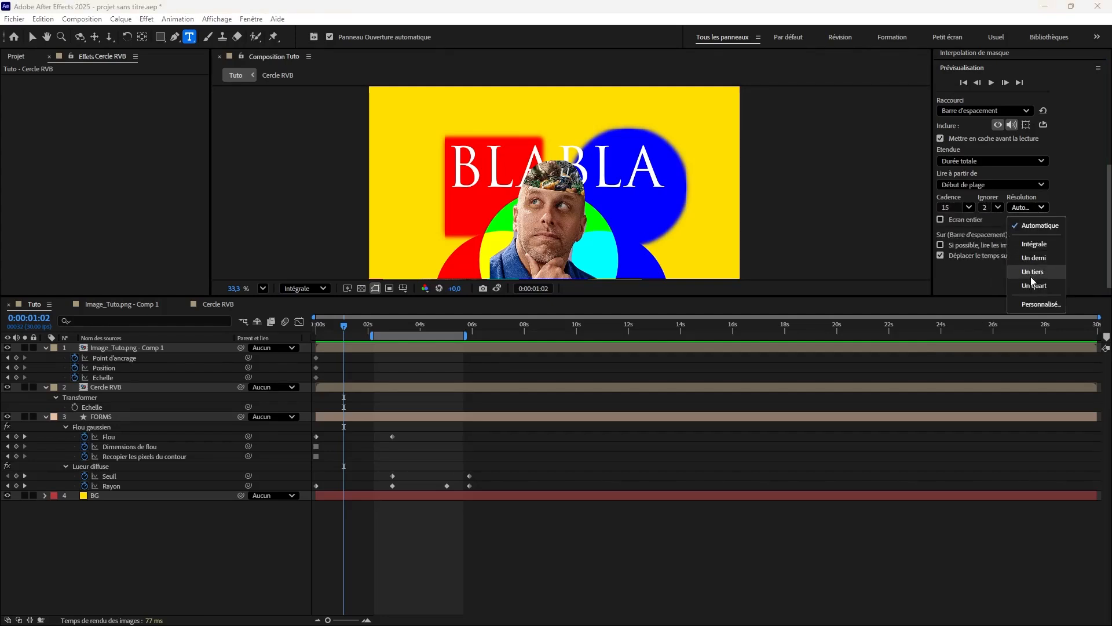
pyautogui.click(1025, 279)
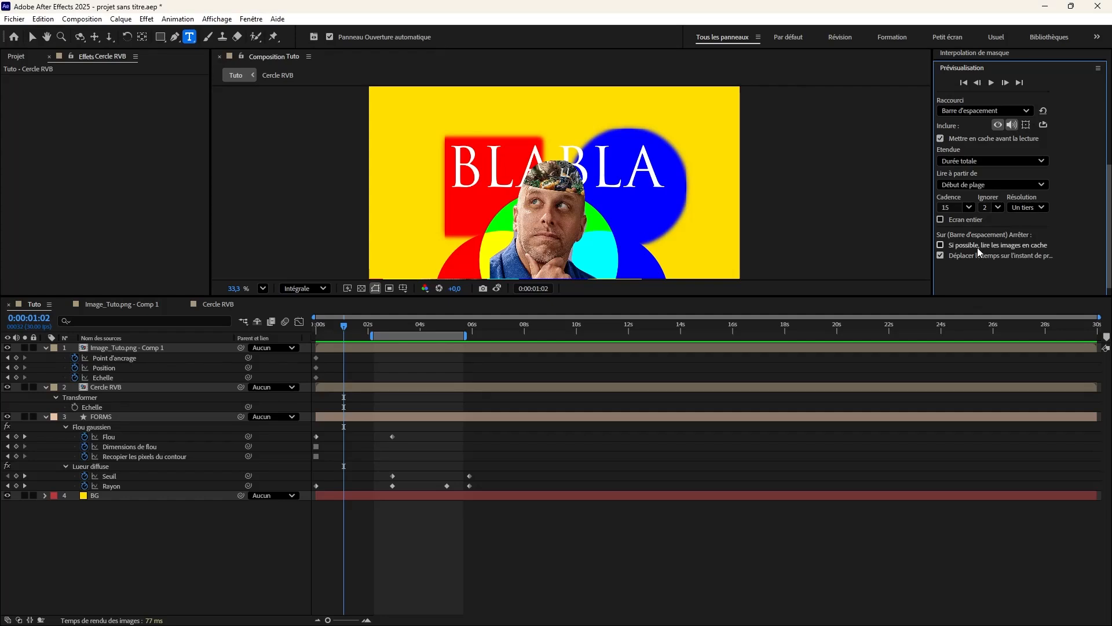
# Test the reduced-quality preview, move the playhead and work area start to 0:00:00:00, and preview again.
pyautogui.press('space')
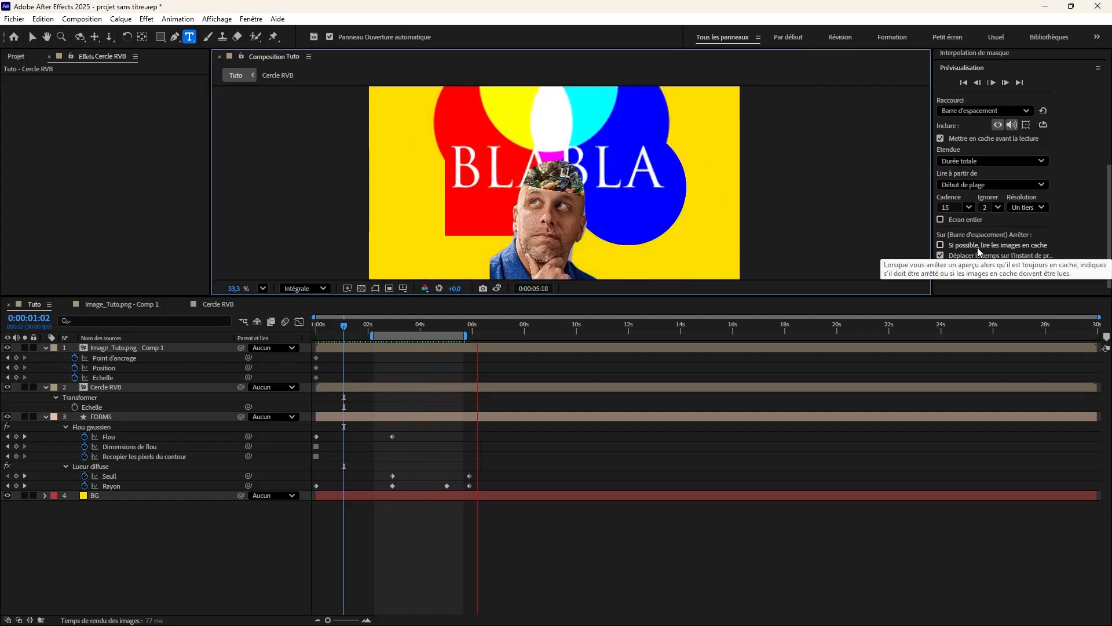
pyautogui.press('space')
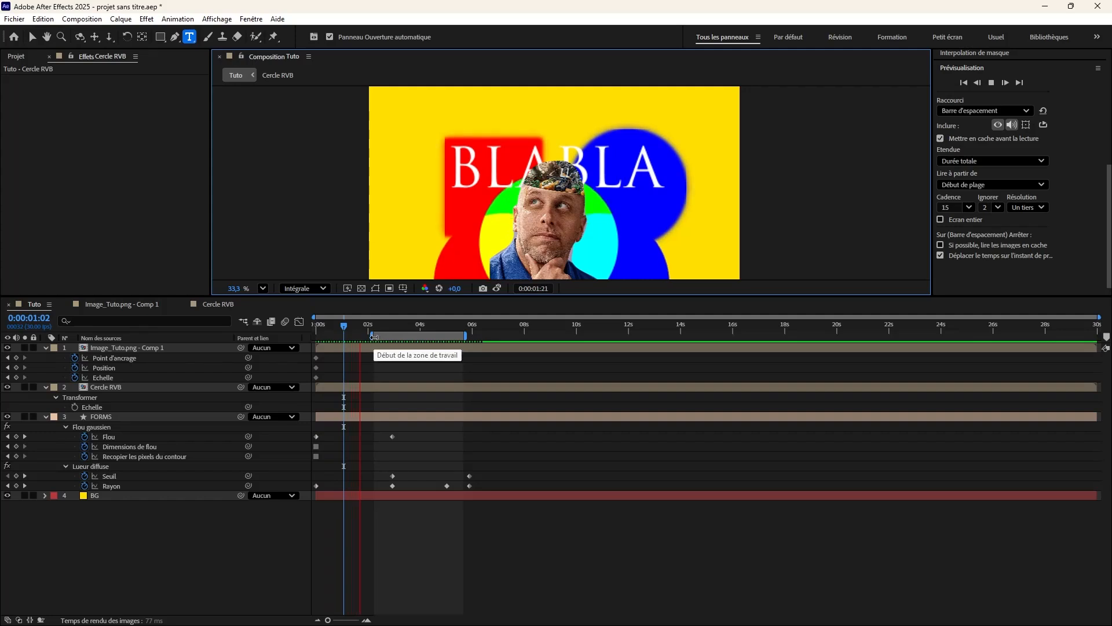
pyautogui.press('space')
pyautogui.press('Home')
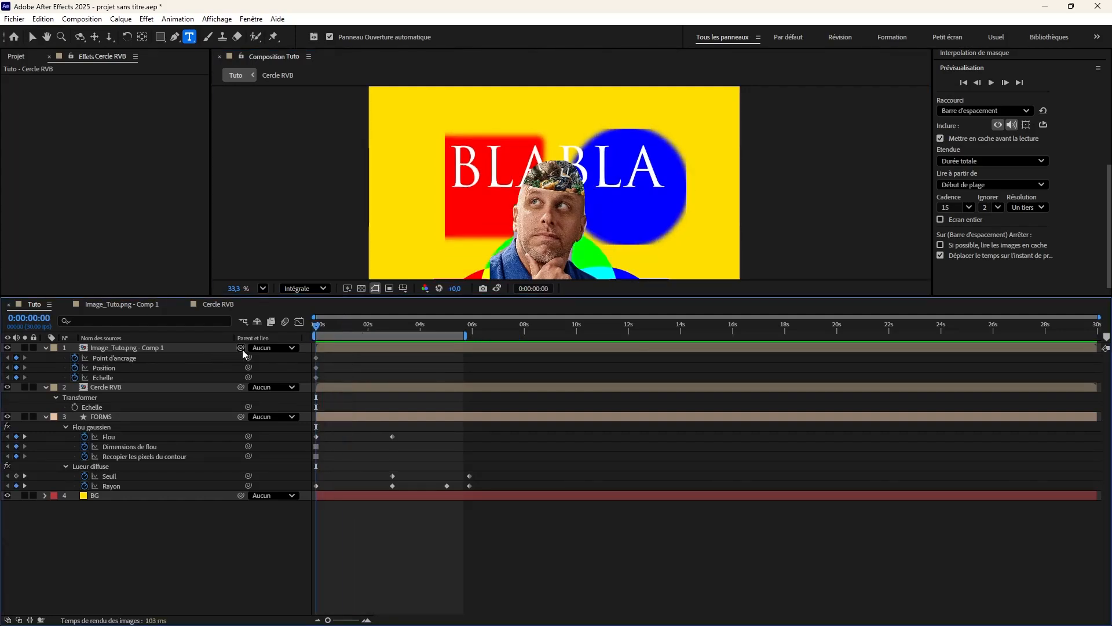
pyautogui.press('space')
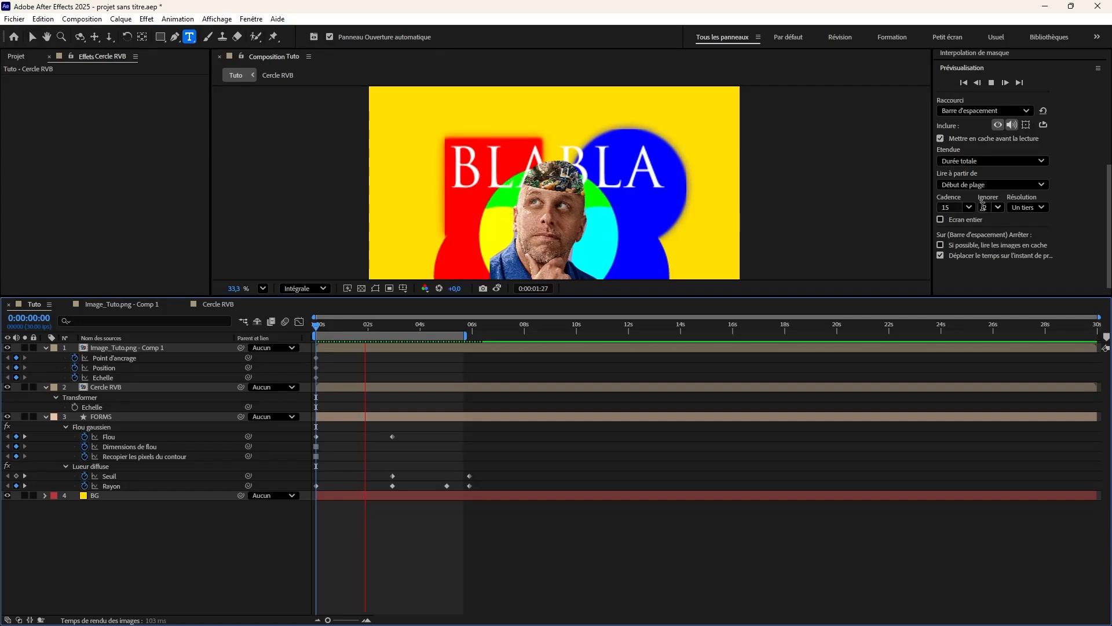
# Set the preview Résolution to Intégrale, Ignorer to 0 and Cadence to 30.
pyautogui.click(1024, 210)
pyautogui.click(1037, 250)
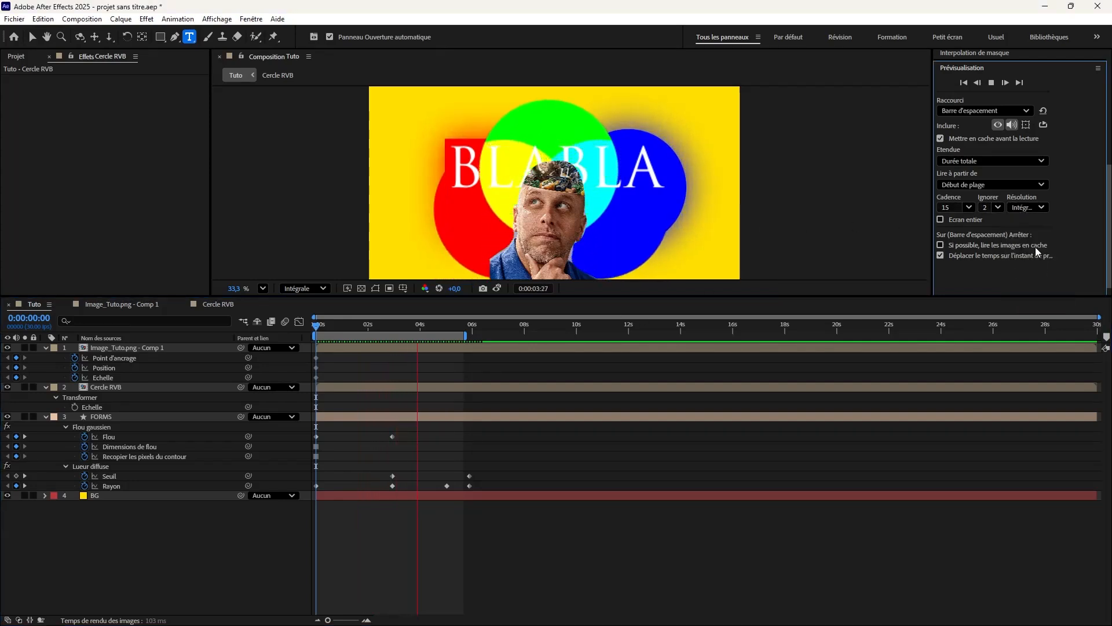
pyautogui.click(999, 209)
pyautogui.click(986, 219)
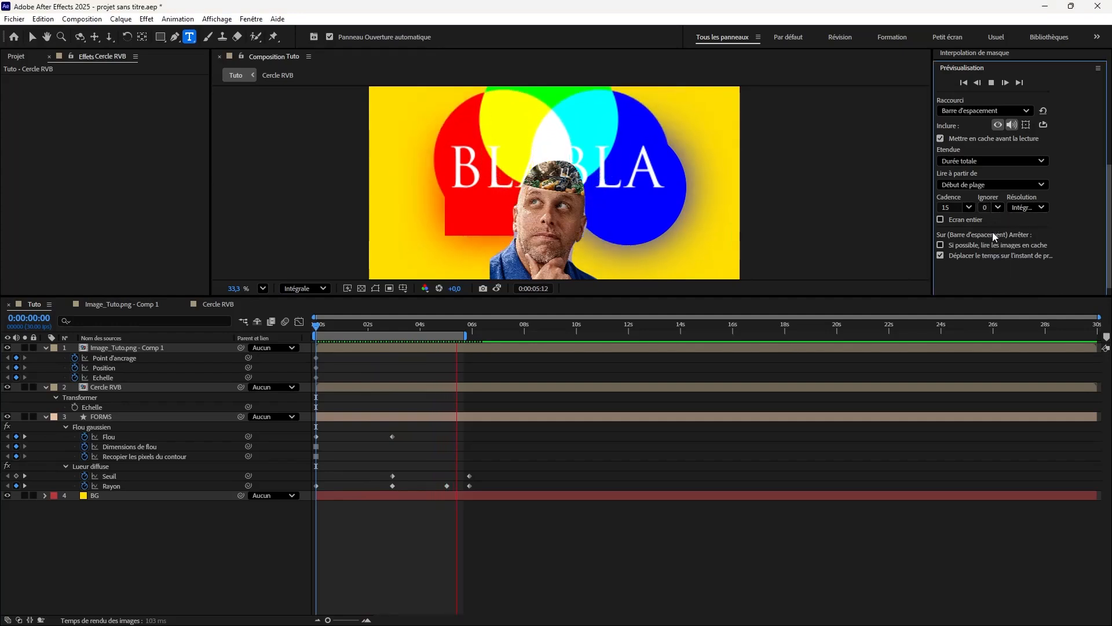
pyautogui.click(969, 206)
pyautogui.click(959, 302)
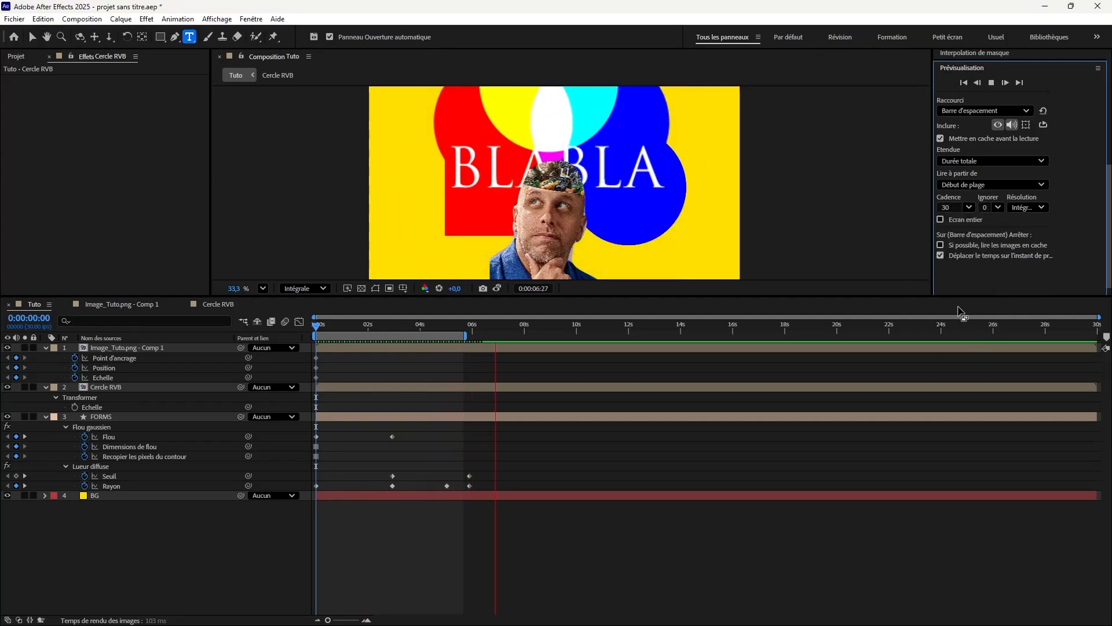
# Test the full-quality preview, stop at 0:00:00:27, enlarge the composition view to about 71.2 % and preview again.
pyautogui.click(506, 414)
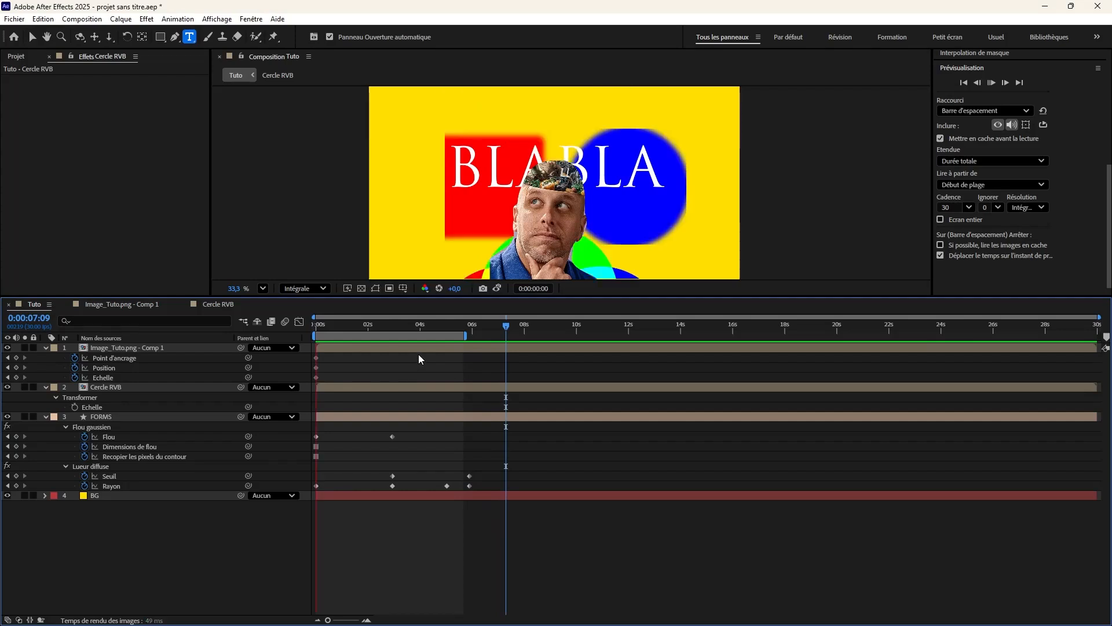
pyautogui.press('space')
pyautogui.scroll(6, 539, 229)
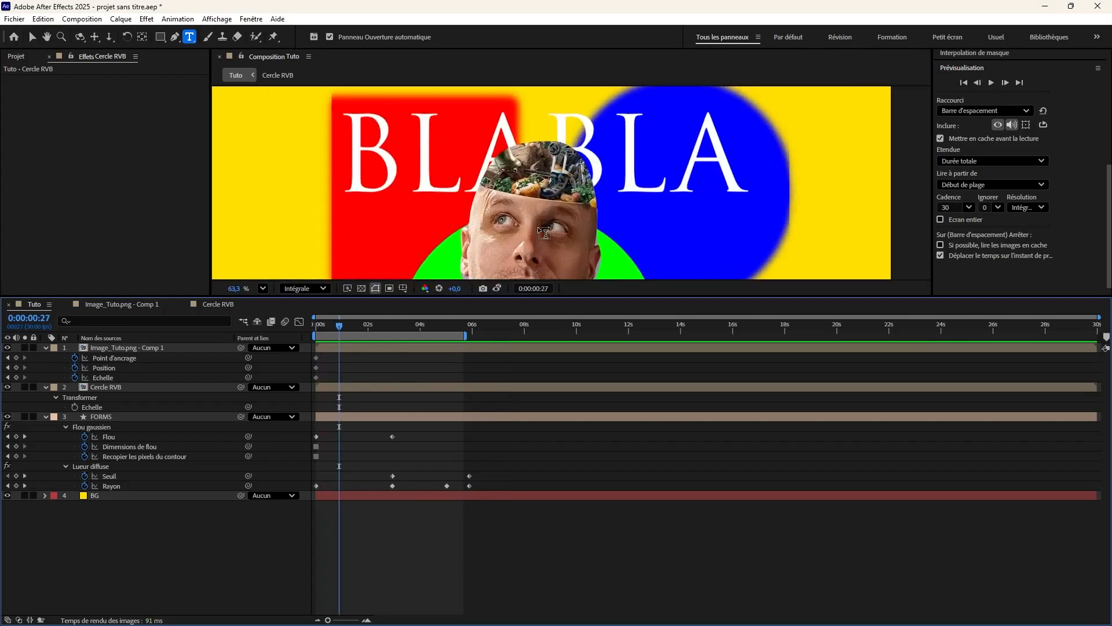
pyautogui.press('space')
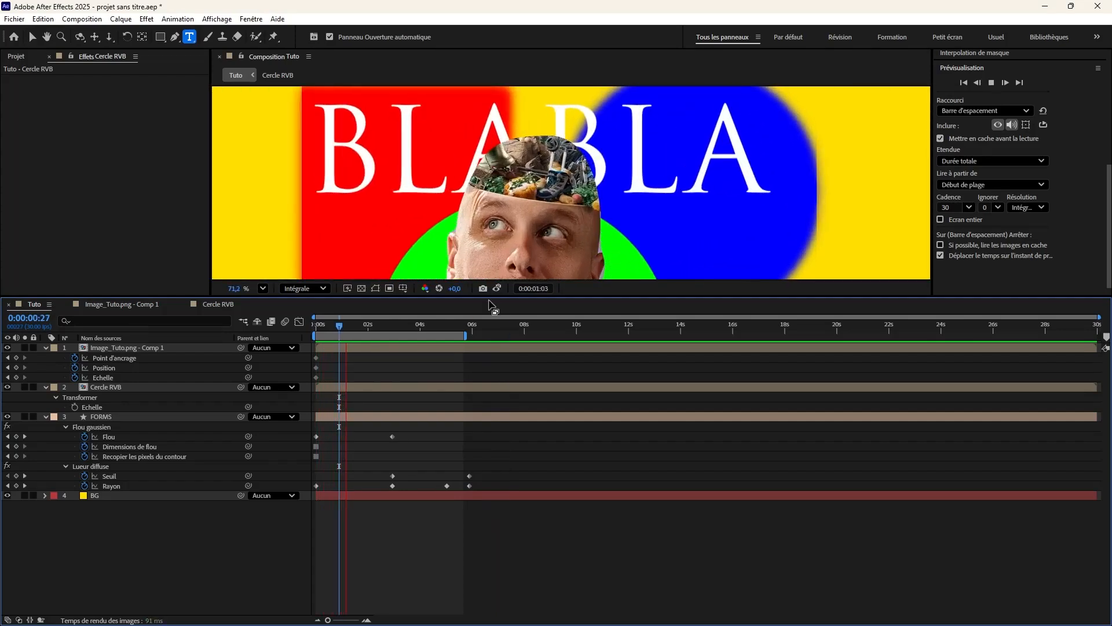
# Reduce the composition view to 50 %, collapse the Prévisualisation options and give the viewer more height than the timeline.
pyautogui.scroll(-3, 588, 206)
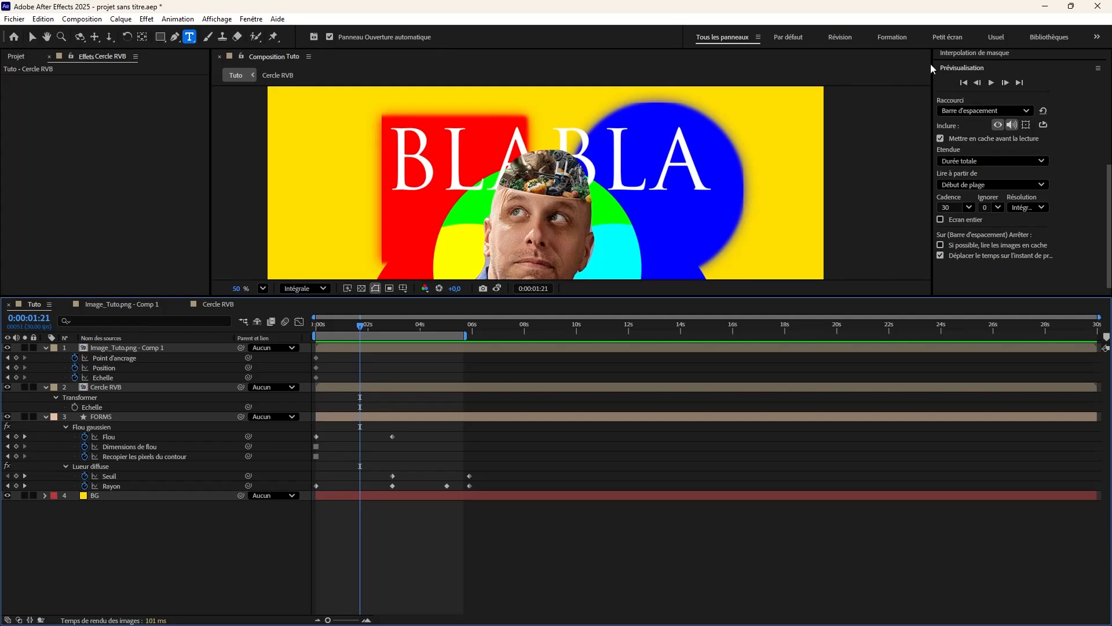
pyautogui.click(955, 68)
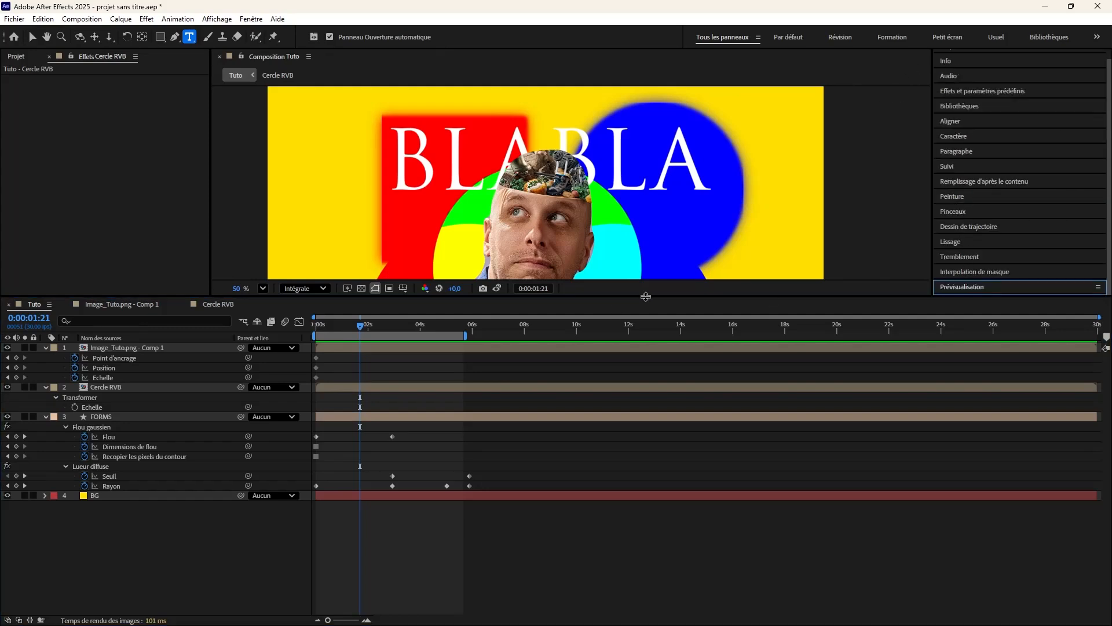
pyautogui.moveTo(646, 296); pyautogui.dragTo(646, 341)
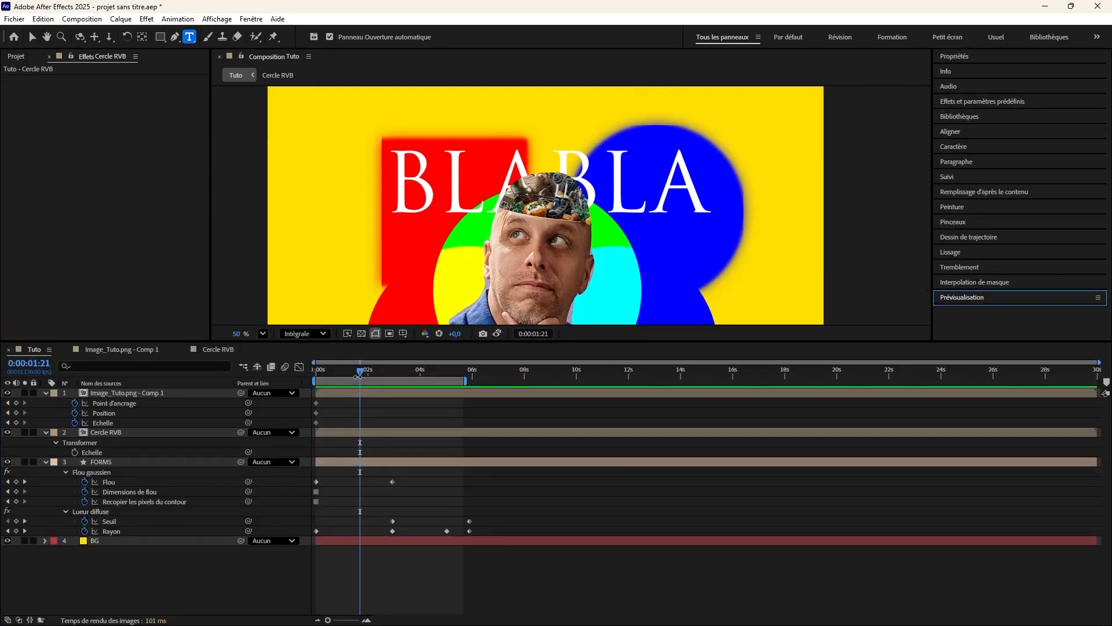
# Return the playhead to 0:00:00:00 and test zooming the timeline in, then restore its full 30-second range.
pyautogui.moveTo(357, 377); pyautogui.dragTo(311, 380)
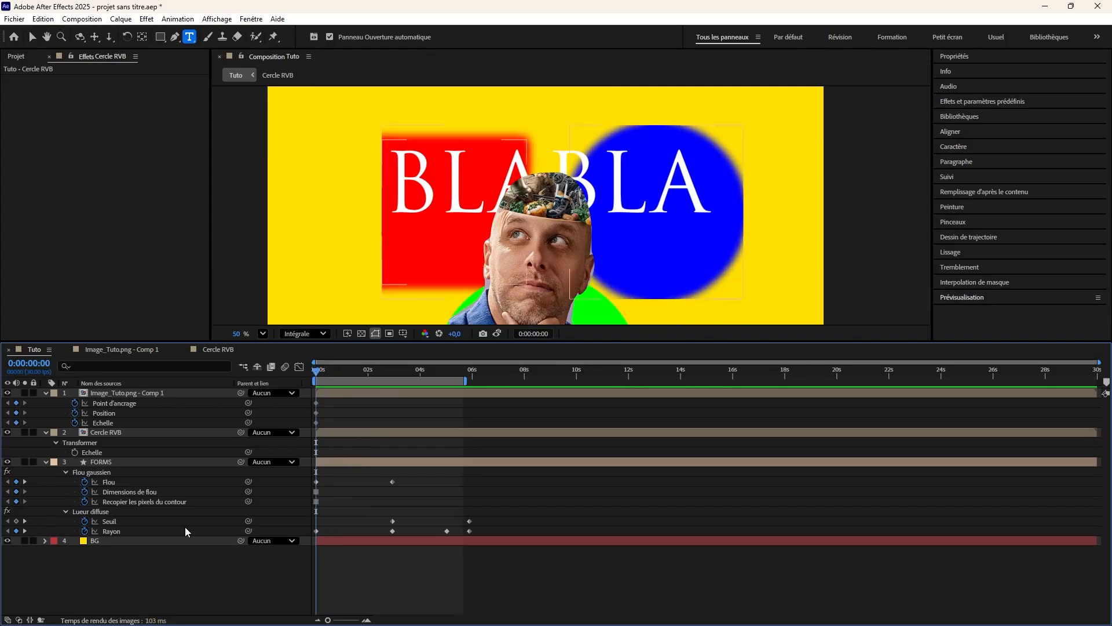
pyautogui.moveTo(35, 366)
pyautogui.mouseDown()
pyautogui.moveTo(111, 366)
pyautogui.moveTo(32, 373)
pyautogui.mouseUp()
pyautogui.moveTo(1098, 361); pyautogui.dragTo(615, 361)
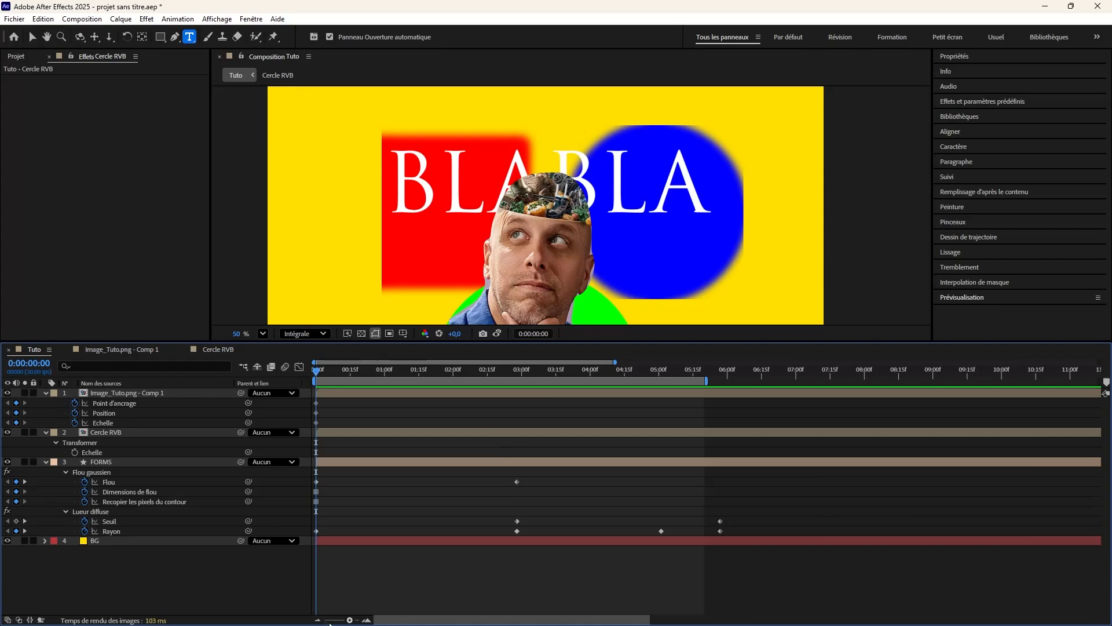
pyautogui.moveTo(349, 620)
pyautogui.mouseDown()
pyautogui.moveTo(328, 621)
pyautogui.moveTo(358, 621)
pyautogui.moveTo(346, 623)
pyautogui.mouseUp()
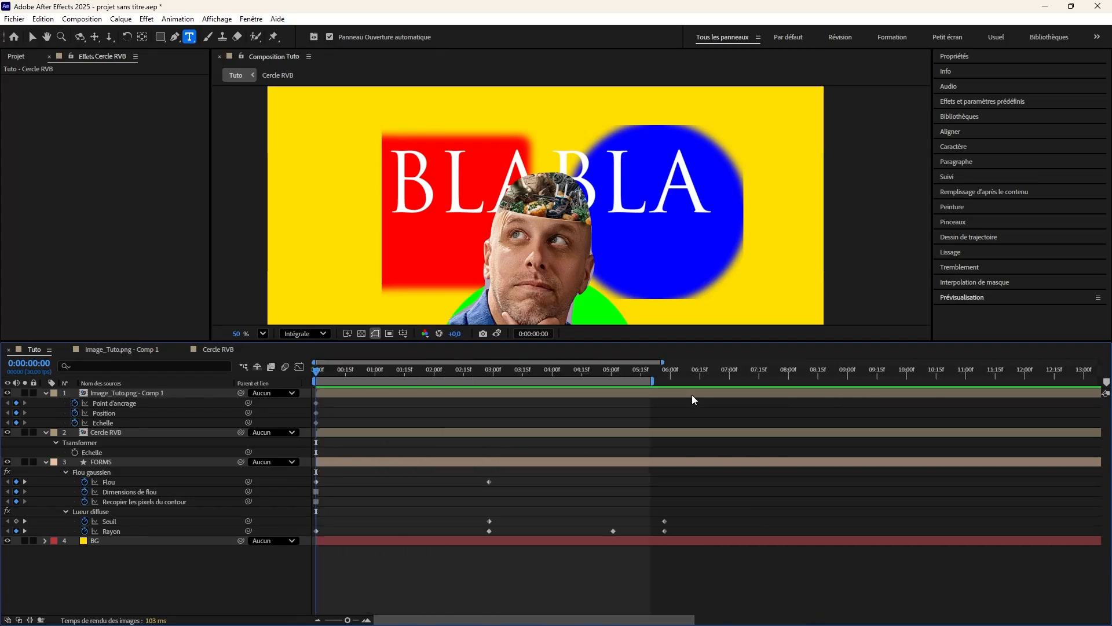
pyautogui.moveTo(662, 363); pyautogui.dragTo(1099, 362)
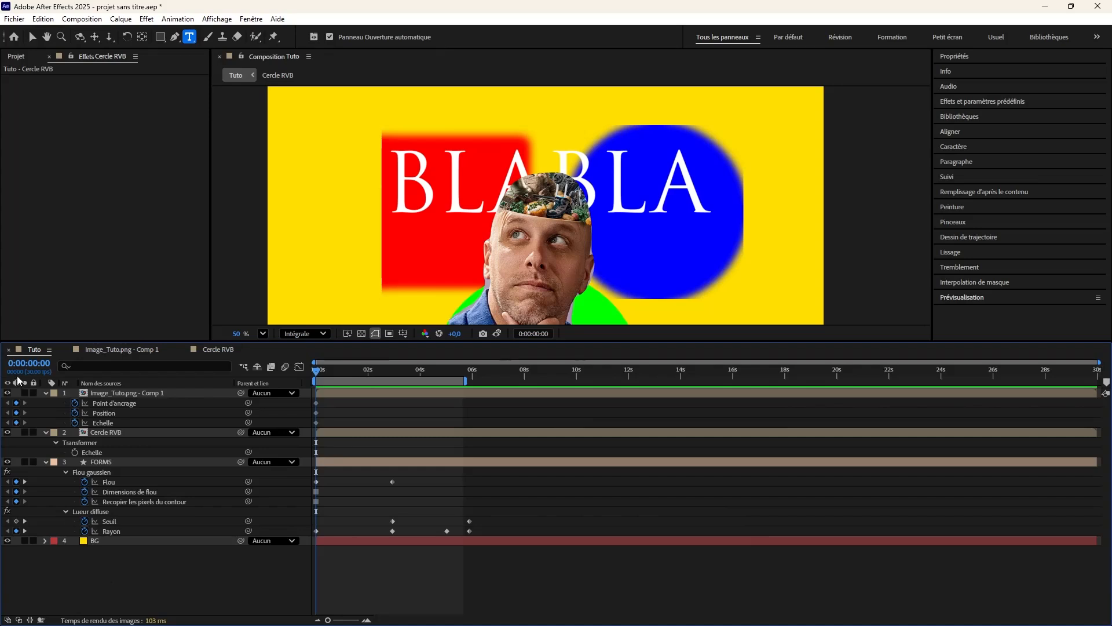
# Scrub the current time to 0:00:00:24, then set it to exactly 0:00:10:00.
pyautogui.moveTo(29, 364)
pyautogui.mouseDown()
pyautogui.moveTo(89, 366)
pyautogui.moveTo(36, 367)
pyautogui.mouseUp()
pyautogui.click(37, 367)
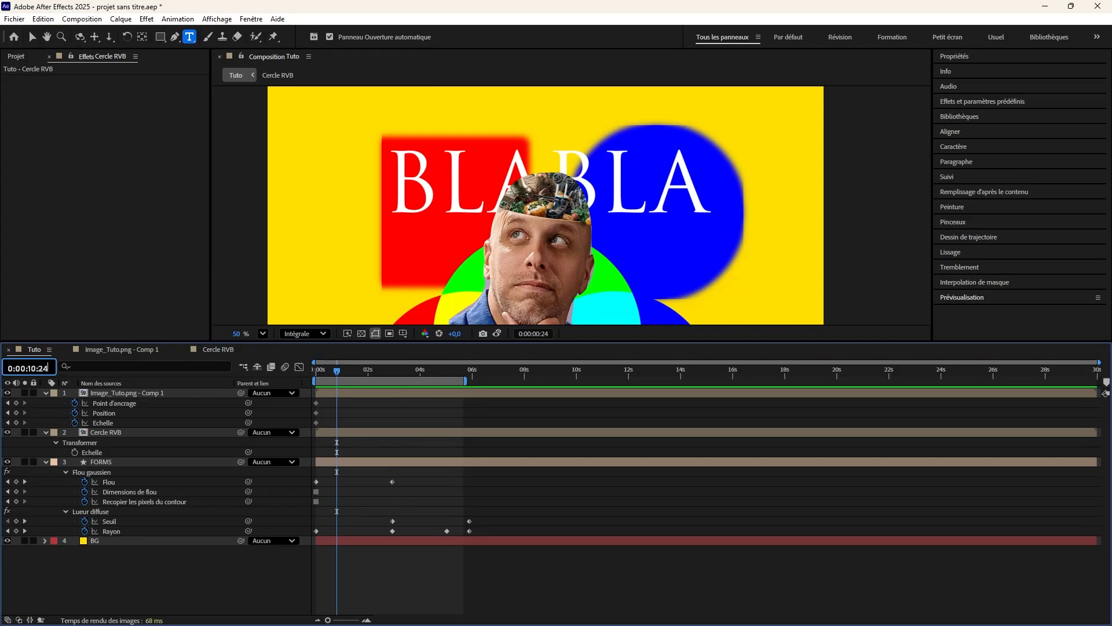
pyautogui.write('0:00:10:0')
pyautogui.press('Return')
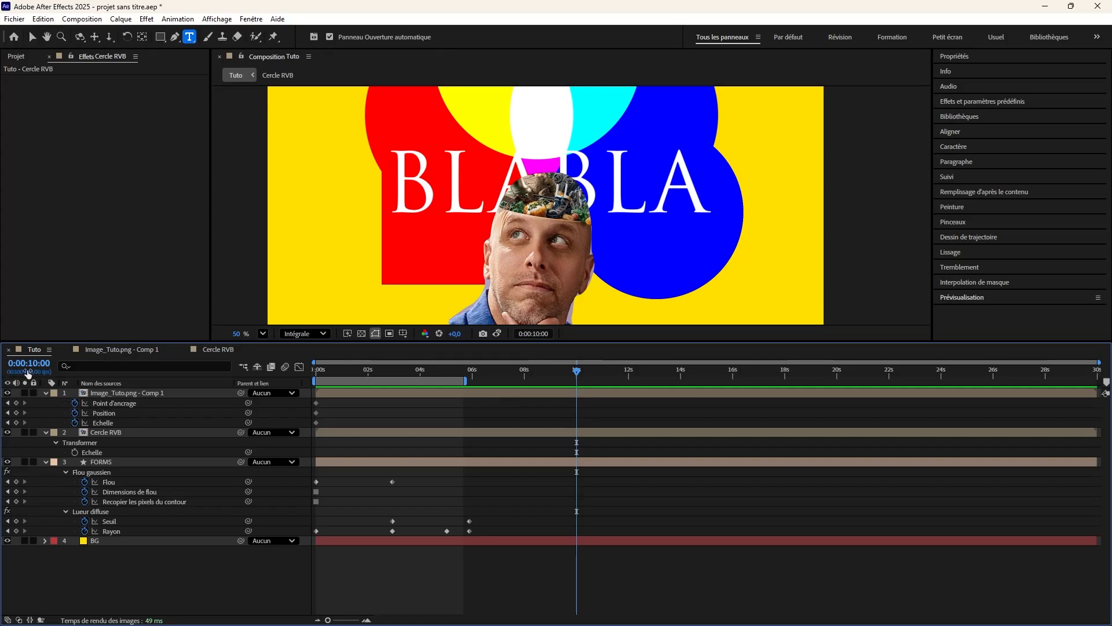
# Test the timeline's layer search with "hjdhqdj", then clear the search.
pyautogui.click(101, 367)
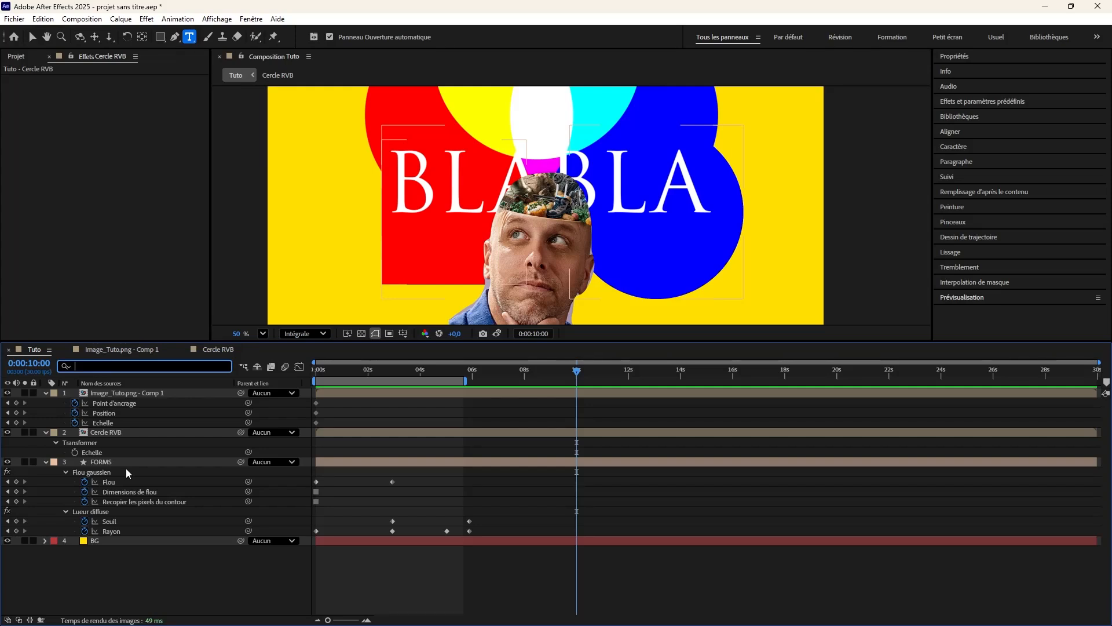
pyautogui.write('hjdhqdj')
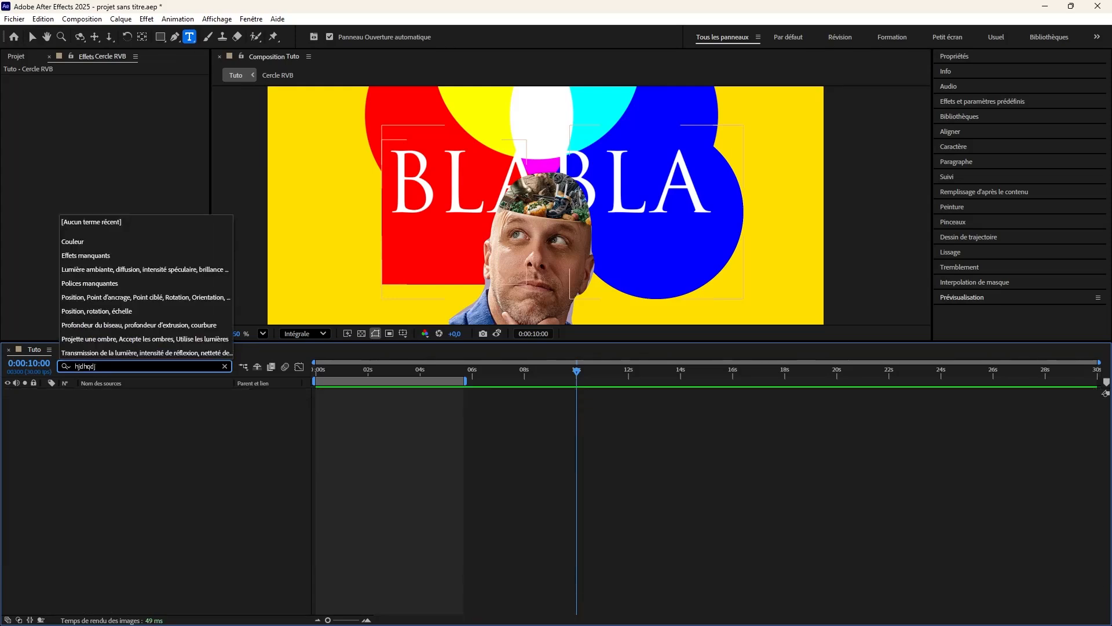
pyautogui.hotkey('ctrl', 'a')
pyautogui.press('BackSpace')
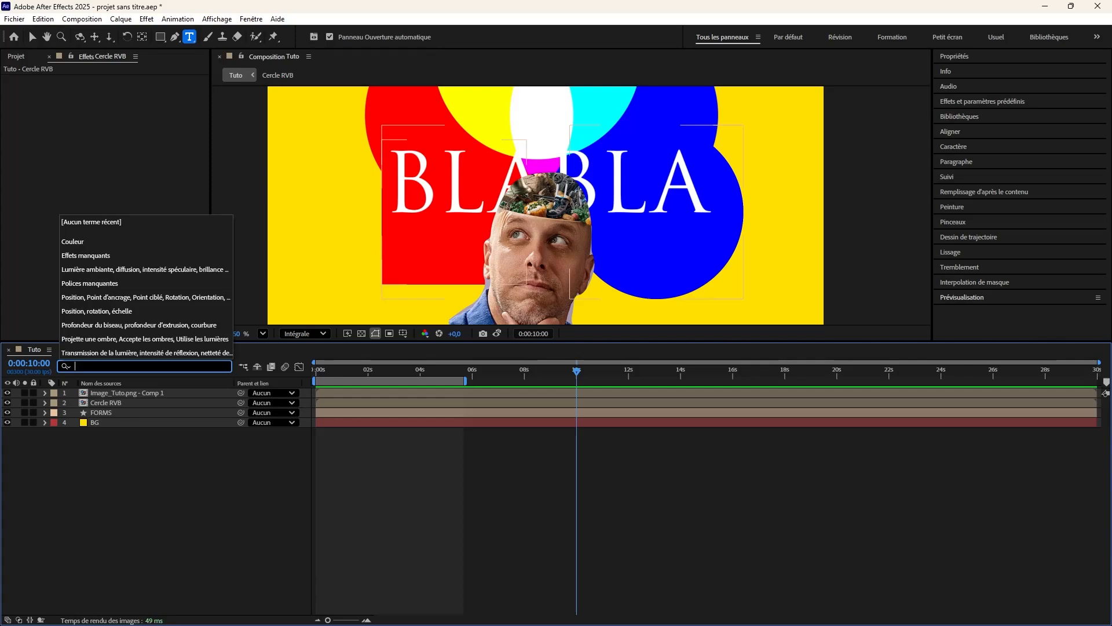
pyautogui.click(99, 541)
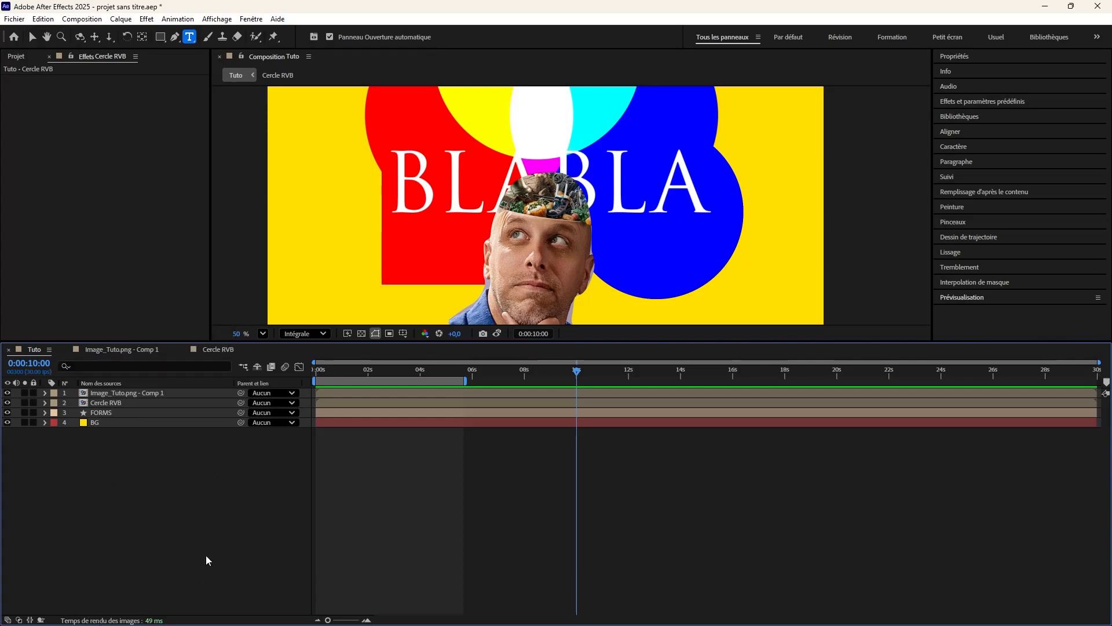
# Show the composition mini-flowchart for Tuto, look at its options, then close it and show it again.
pyautogui.click(244, 367)
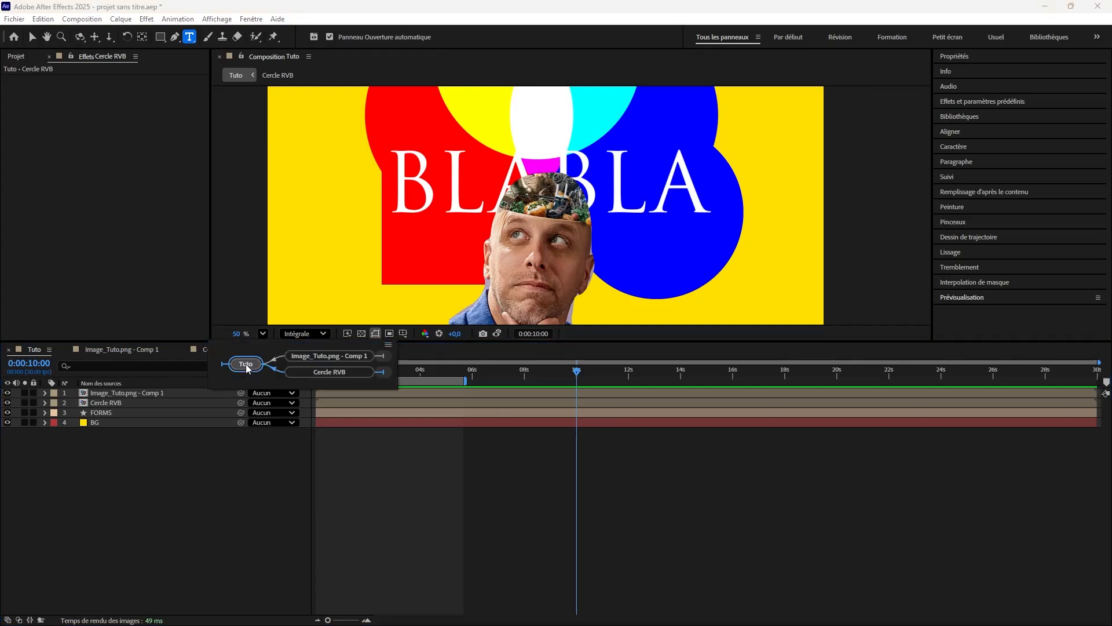
pyautogui.click(388, 345)
pyautogui.click(367, 393)
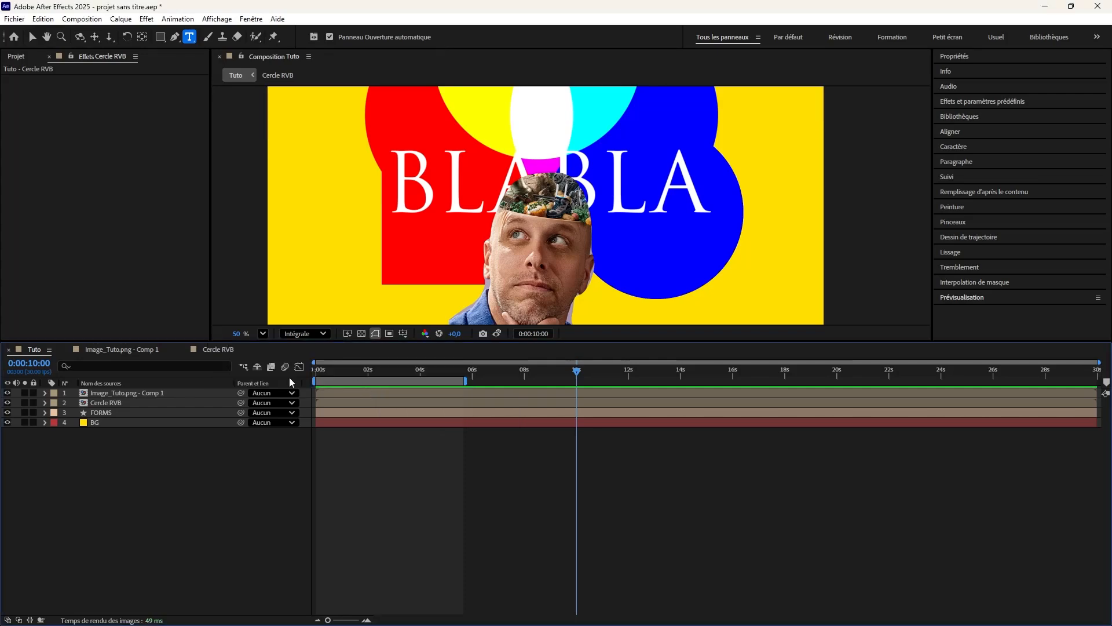
pyautogui.click(247, 366)
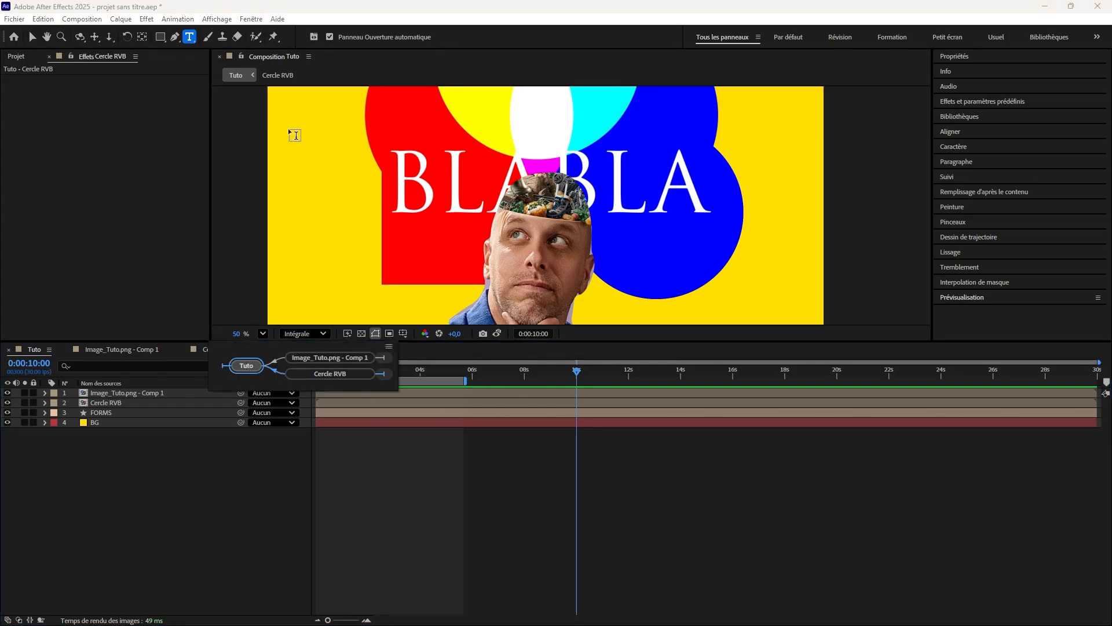
# Open the Organigramme panel, try it with the Image_Tuto.png - Comp 1 layer selected, and move the playhead to 0:00:00:17.
pyautogui.click(245, 21)
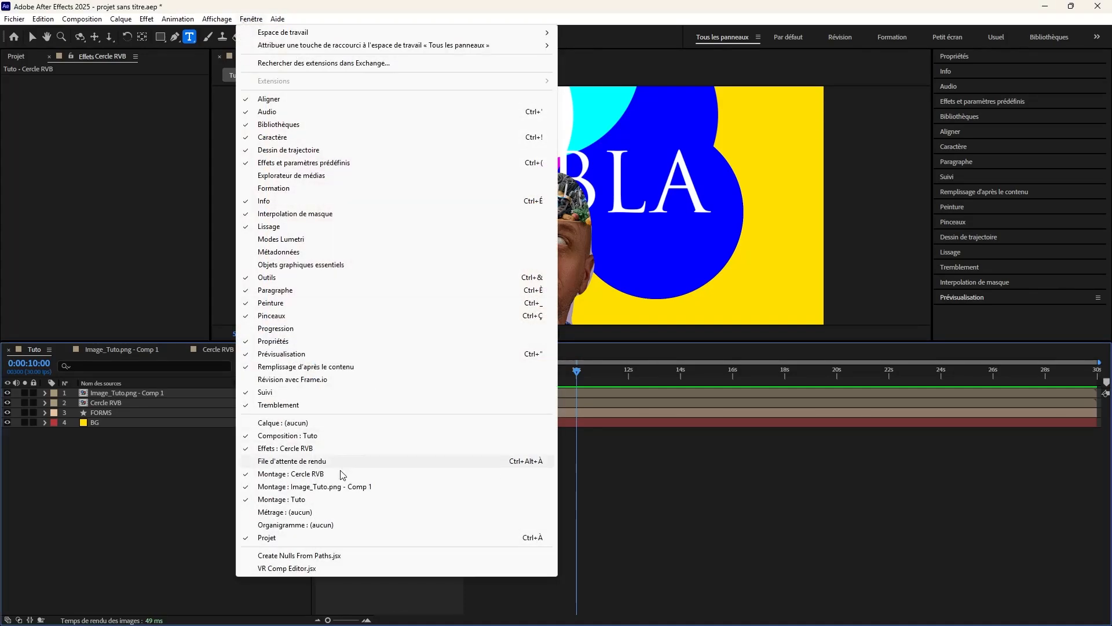
pyautogui.click(294, 525)
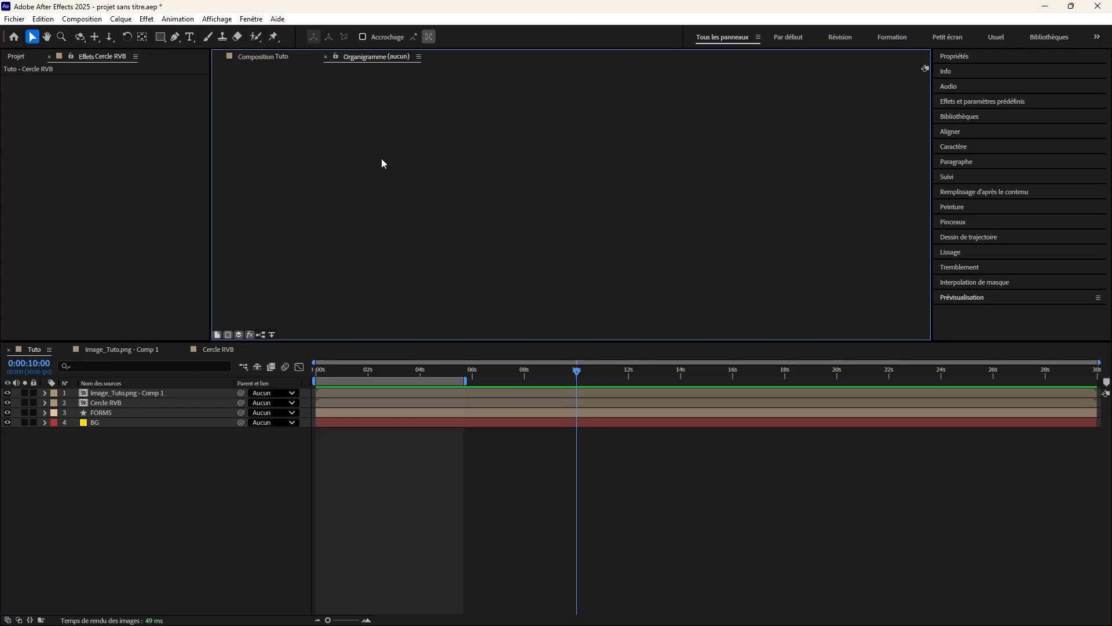
pyautogui.click(142, 393)
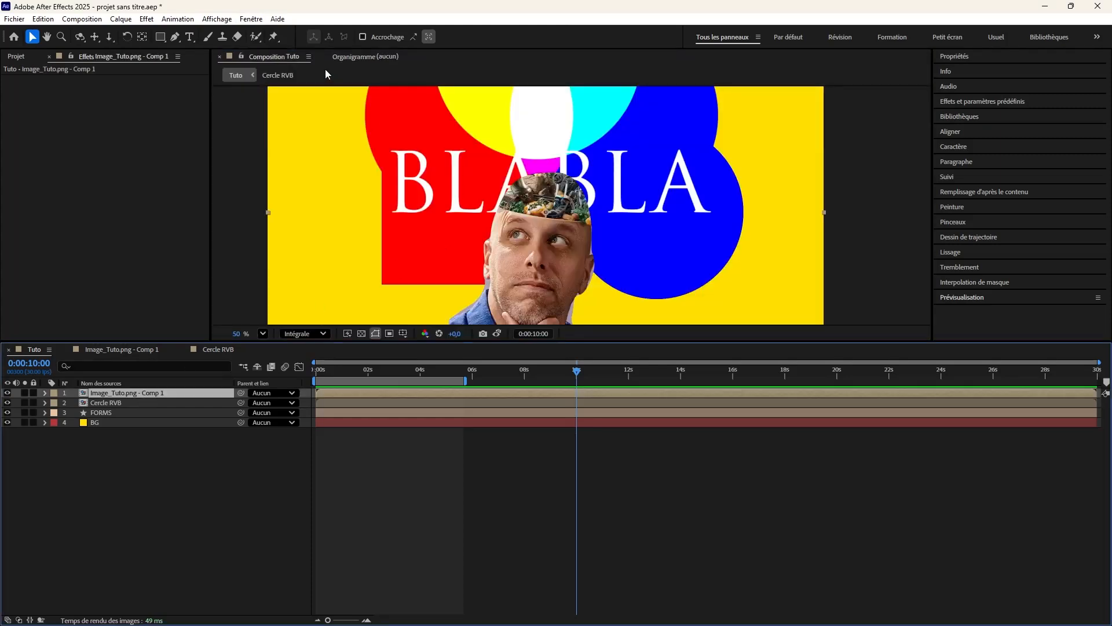
pyautogui.click(351, 56)
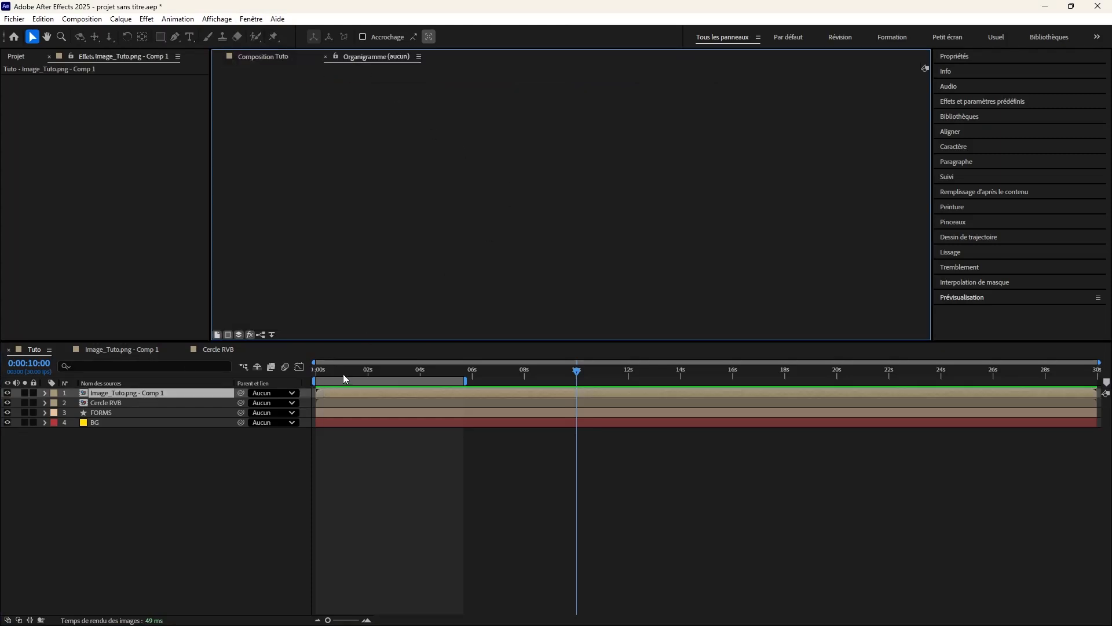
pyautogui.moveTo(344, 377); pyautogui.dragTo(330, 380)
# Select the Tuto composition among the project items and try to show it in the Organigramme panel.
pyautogui.click(19, 56)
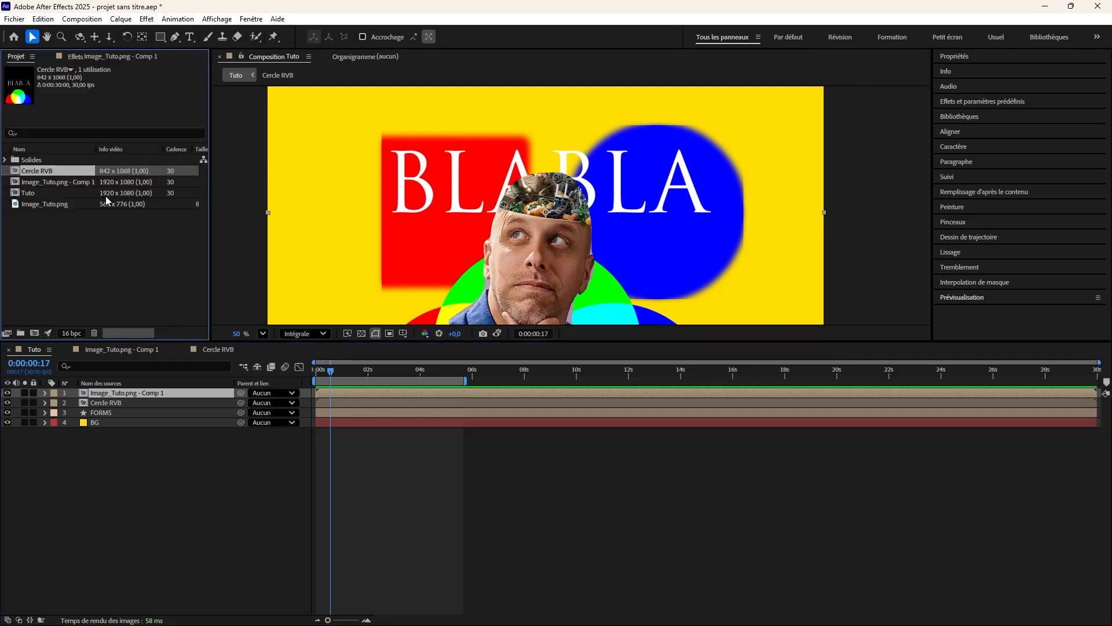
pyautogui.click(44, 194)
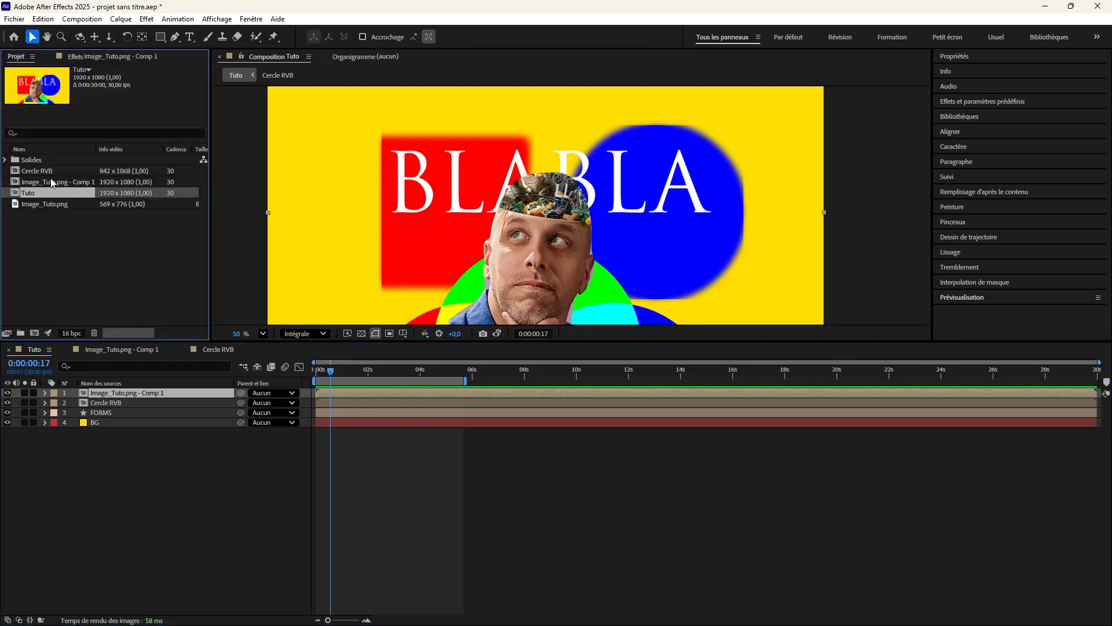
pyautogui.click(250, 18)
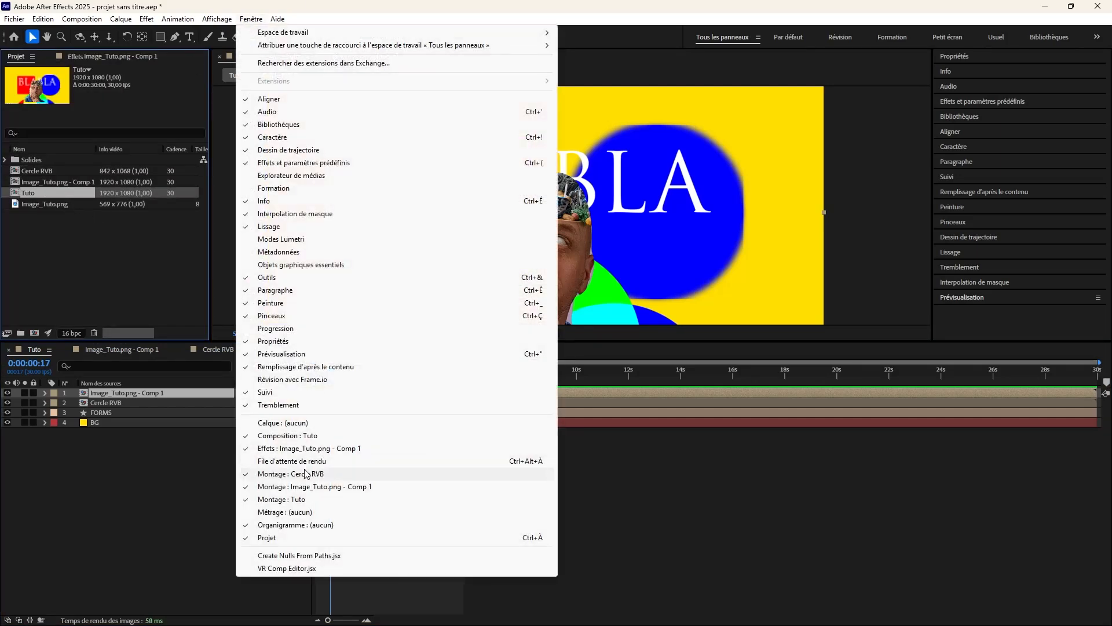
pyautogui.click(282, 525)
pyautogui.click(251, 18)
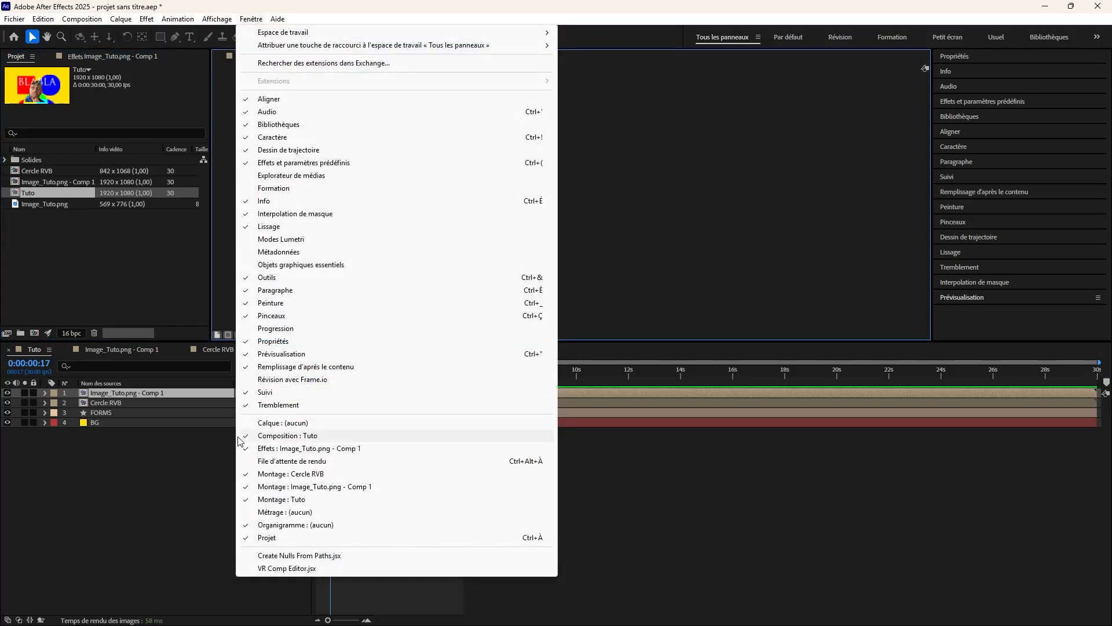
pyautogui.click(607, 148)
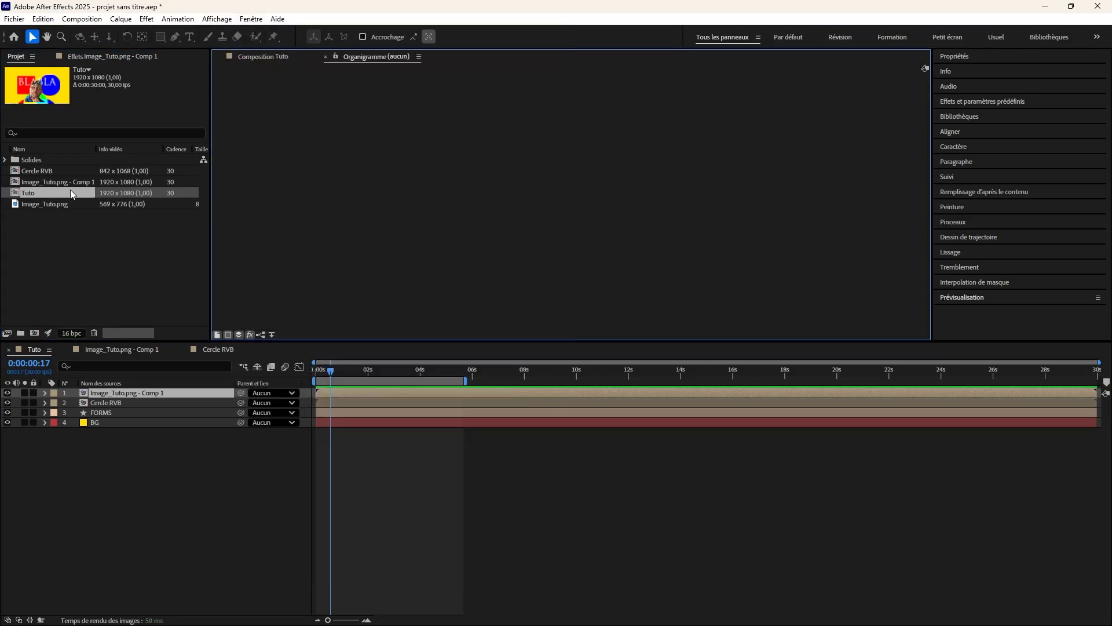
# Retry Organigramme after opening Tuto and selecting the Image_Tuto.png - Comp 1, FORMS and Cercle RVB layers, then close the panel.
pyautogui.doubleClick(72, 195)
pyautogui.click(340, 58)
pyautogui.click(97, 394)
pyautogui.click(104, 412)
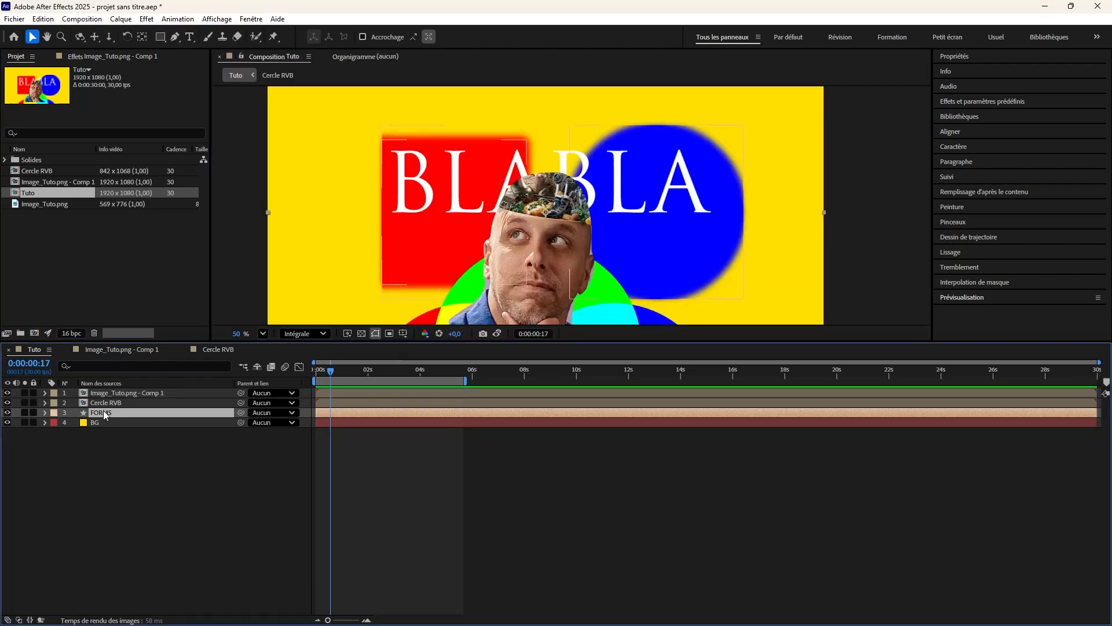
pyautogui.click(107, 403)
pyautogui.click(377, 57)
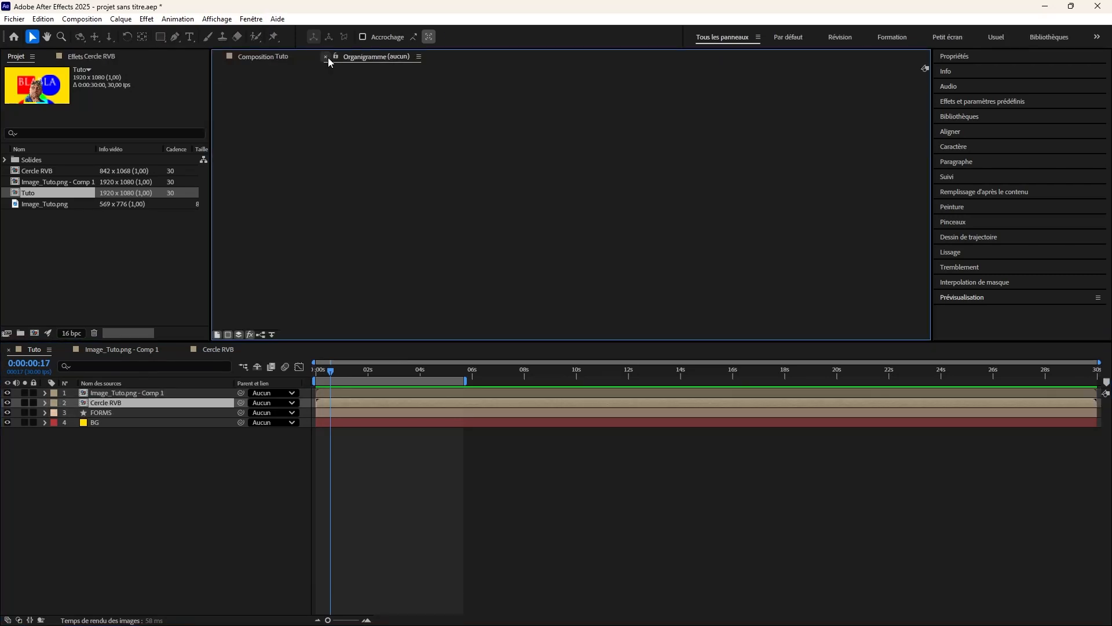
pyautogui.click(419, 57)
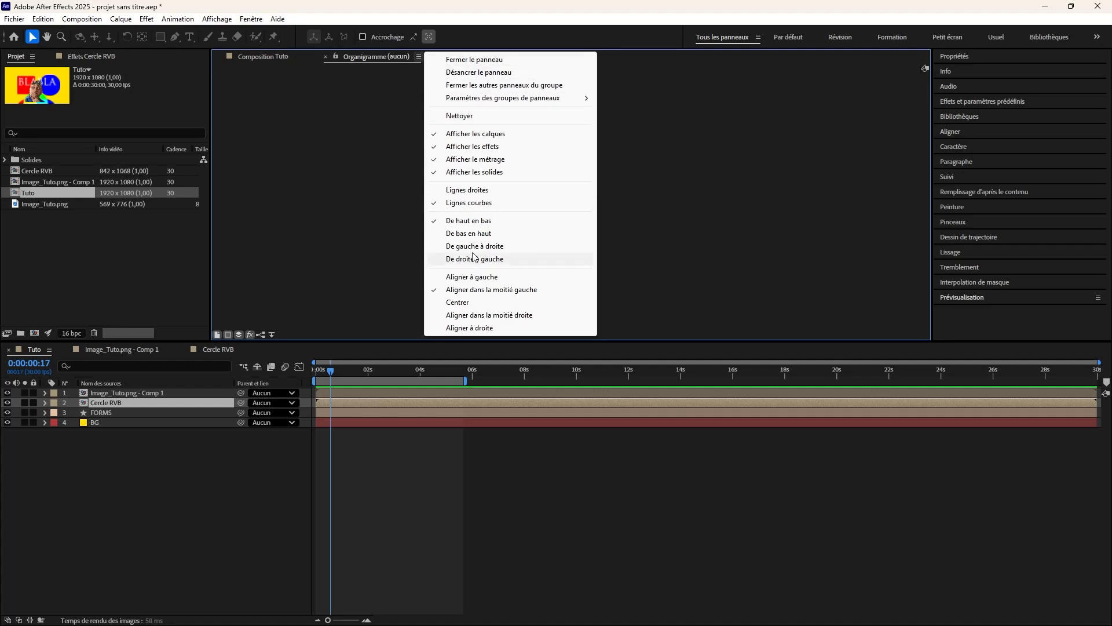
pyautogui.click(506, 60)
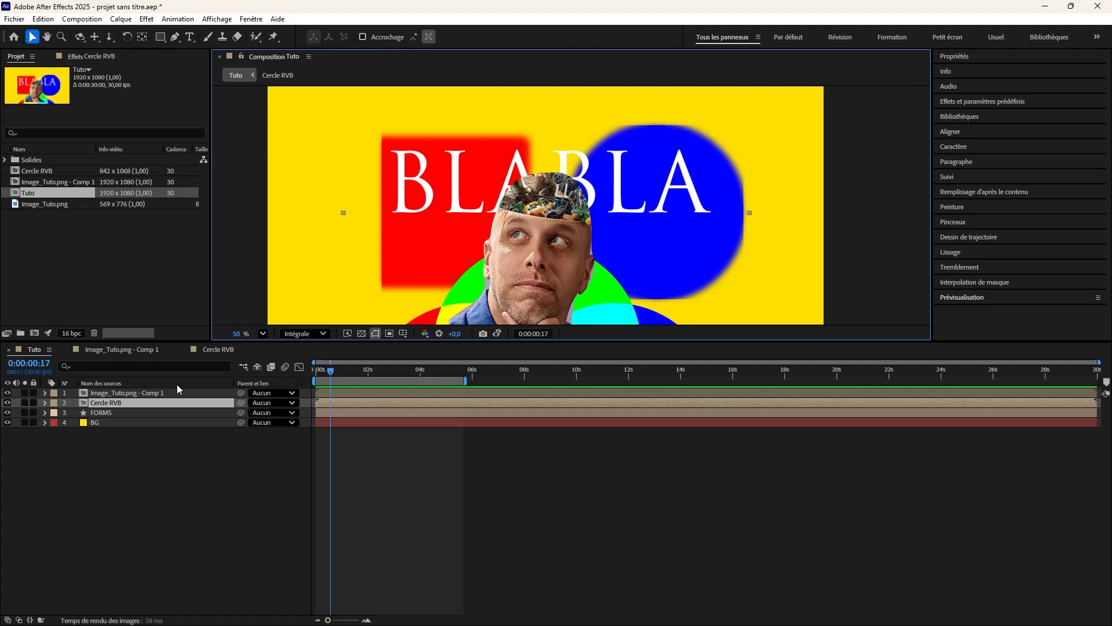
# Use the composition mini-flowchart to go into Image_Tuto.png - Comp 1 and return to Tuto.
pyautogui.click(255, 367)
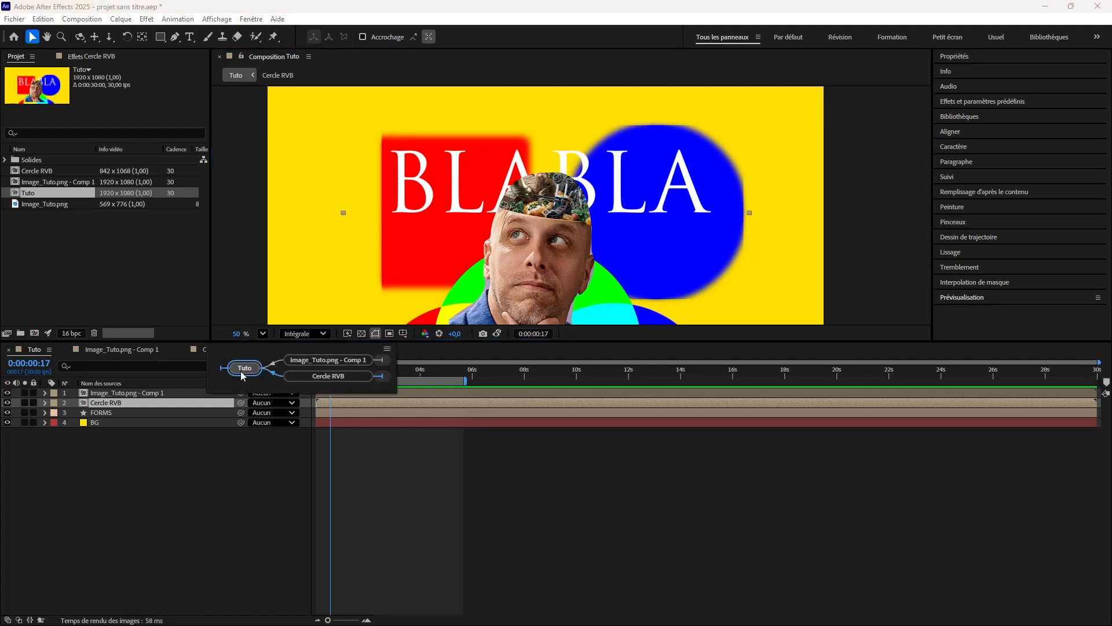
pyautogui.click(310, 362)
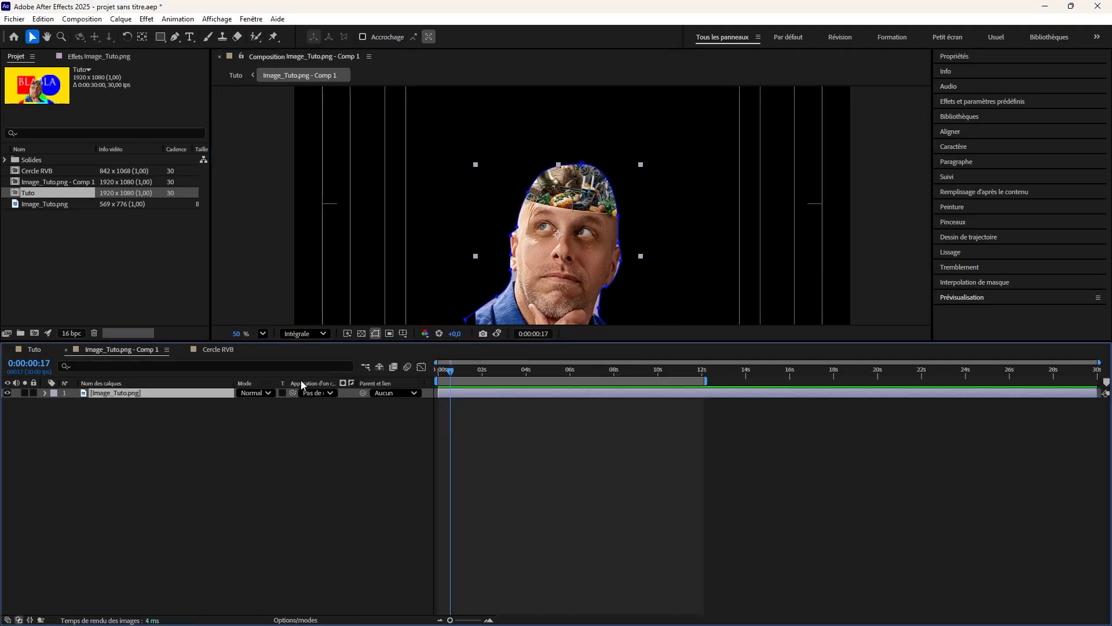
pyautogui.click(365, 368)
pyautogui.click(284, 367)
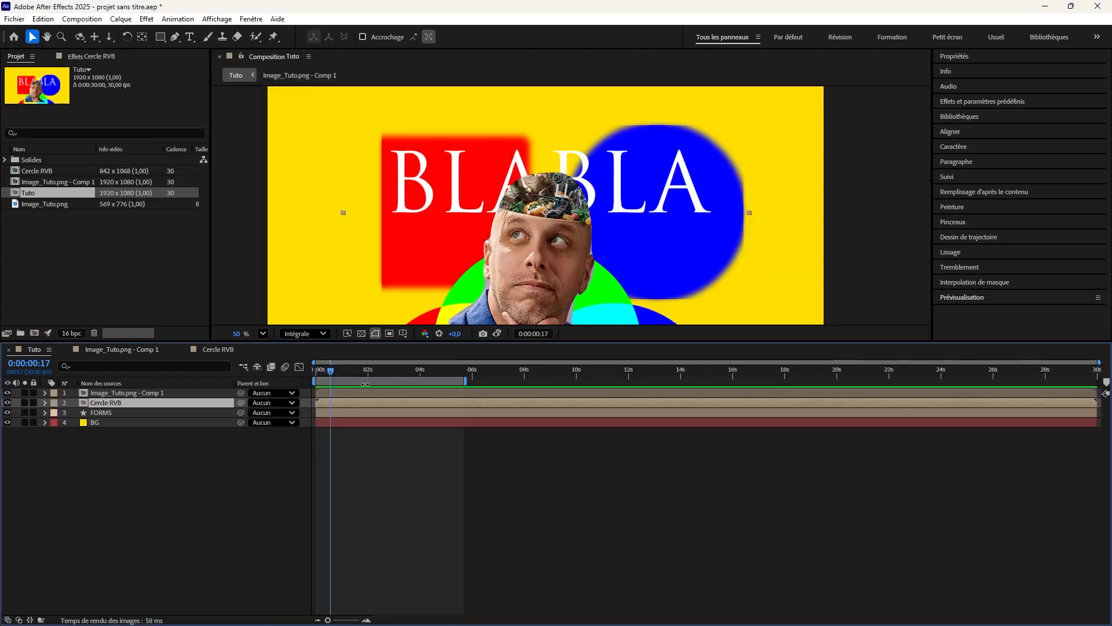
# Show Tuto's mini-flowchart again, deselect all layers, then reopen the flowchart and dismiss it.
pyautogui.click(243, 367)
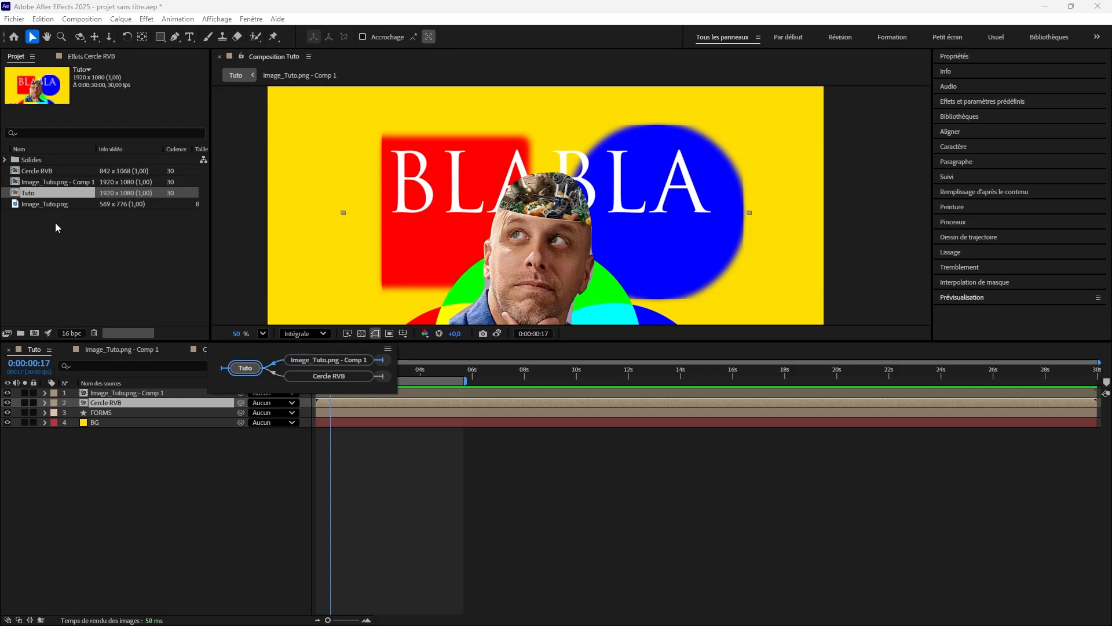
pyautogui.click(203, 477)
pyautogui.press('Tab')
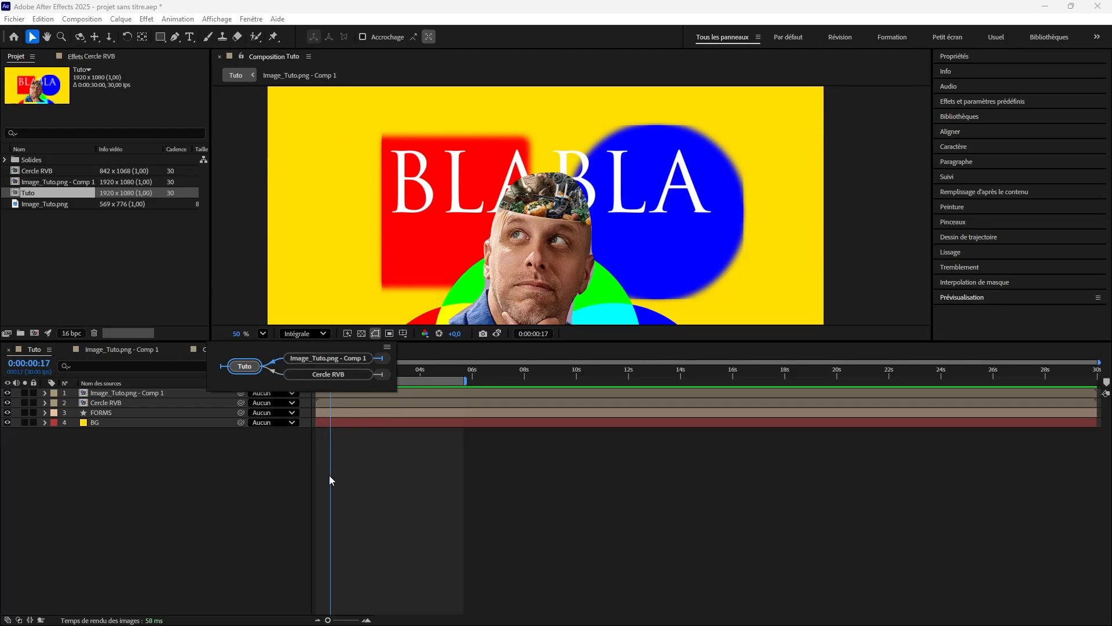
pyautogui.click(268, 422)
pyautogui.click(237, 458)
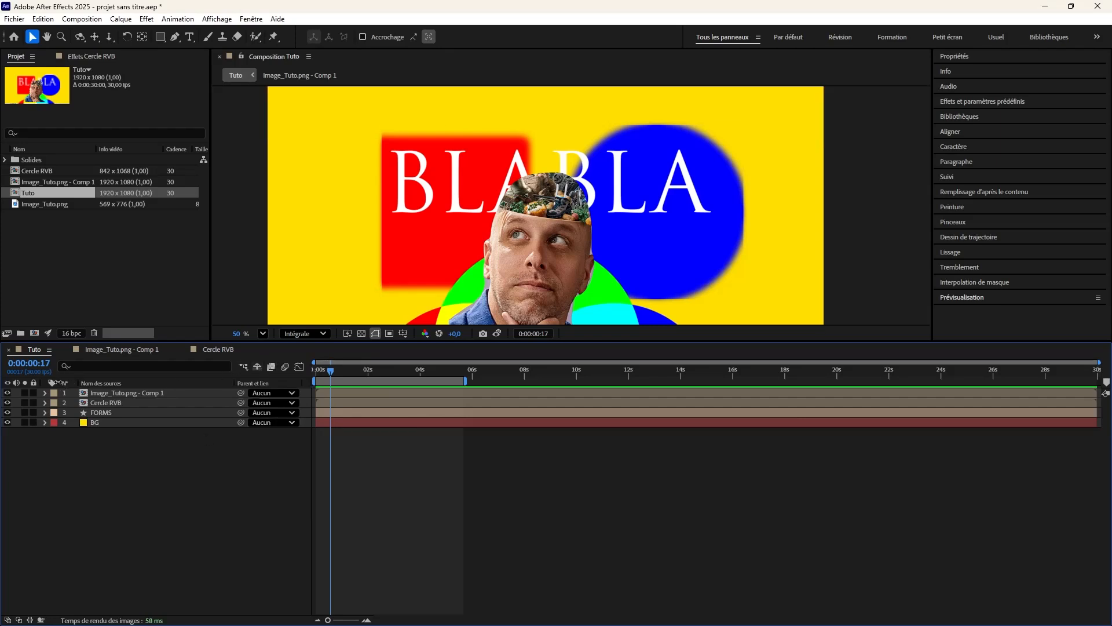
# Widen the timeline's label column and show the Options, Modes, Entrée, Sortie, Durée, Extension and Temps de rendu columns.
pyautogui.moveTo(59, 383); pyautogui.dragTo(100, 382)
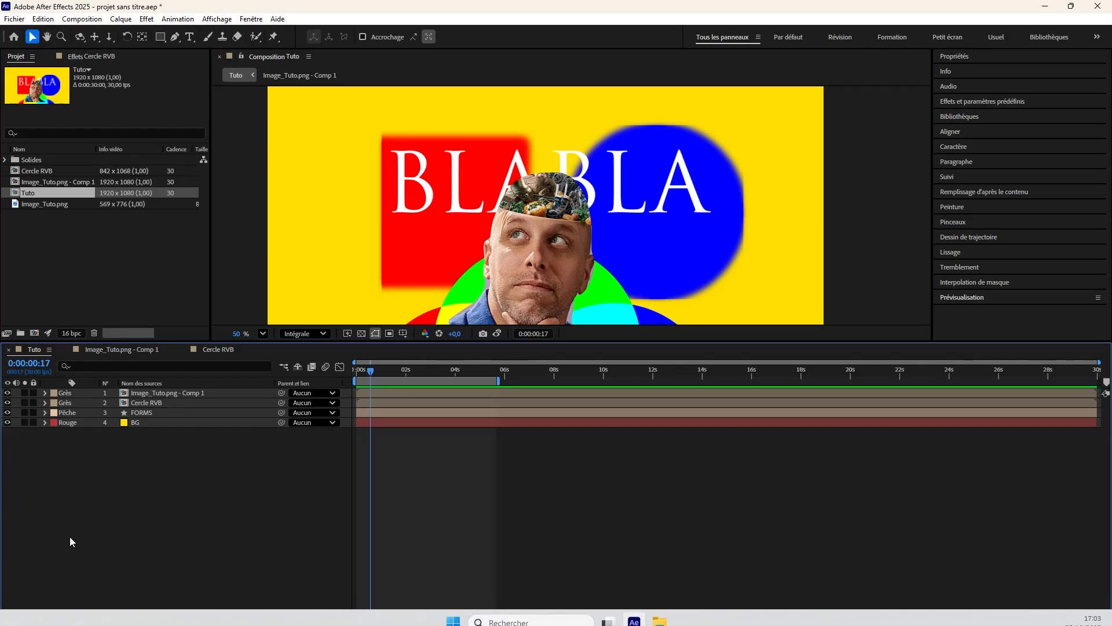
pyautogui.click(20, 620)
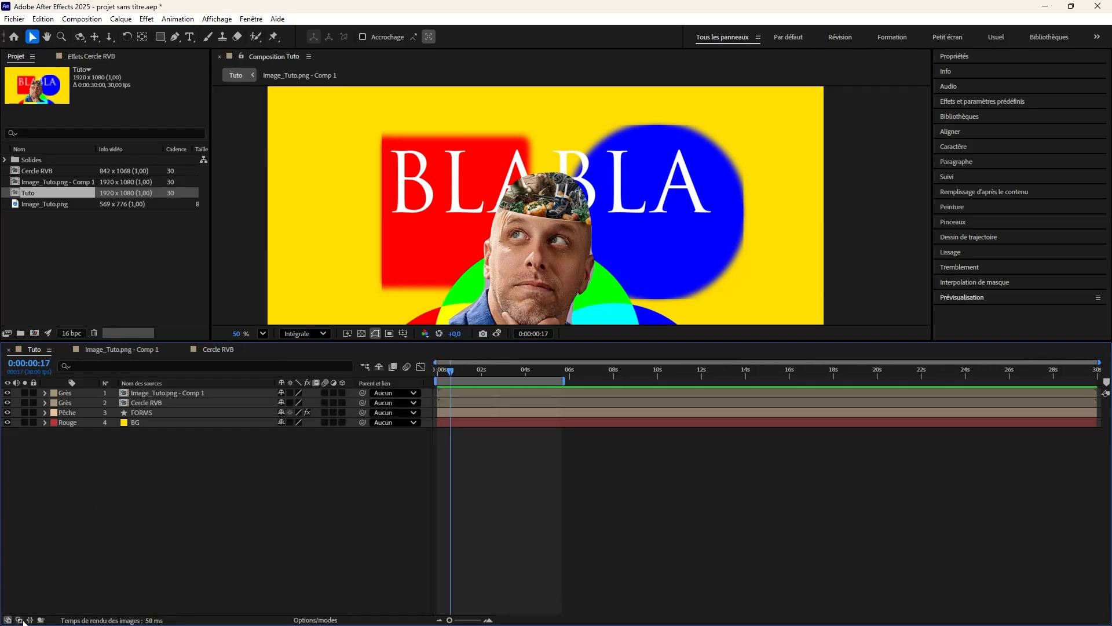
pyautogui.click(22, 621)
pyautogui.click(41, 620)
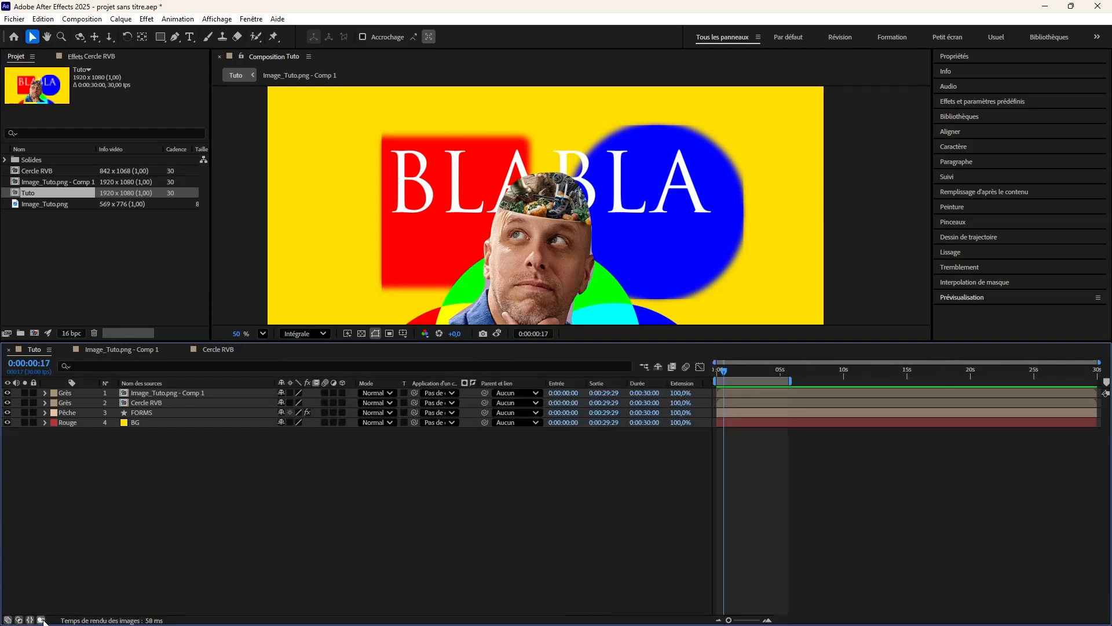
pyautogui.click(42, 620)
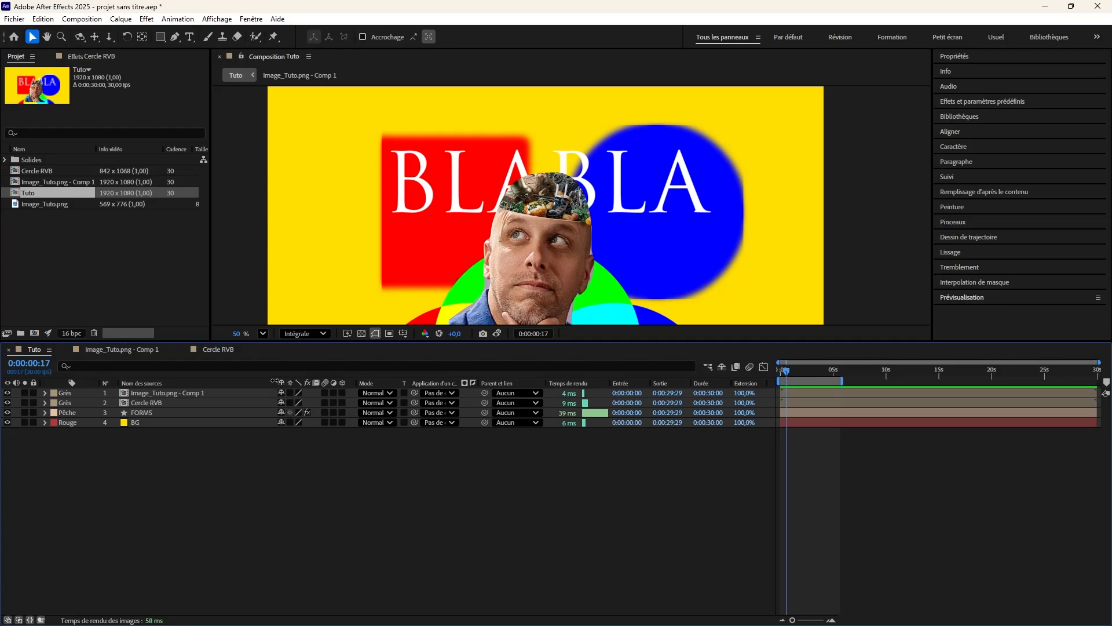
# Narrow the Nom des sources column and move the current time to 0:00:00:00.
pyautogui.moveTo(270, 383); pyautogui.dragTo(231, 383)
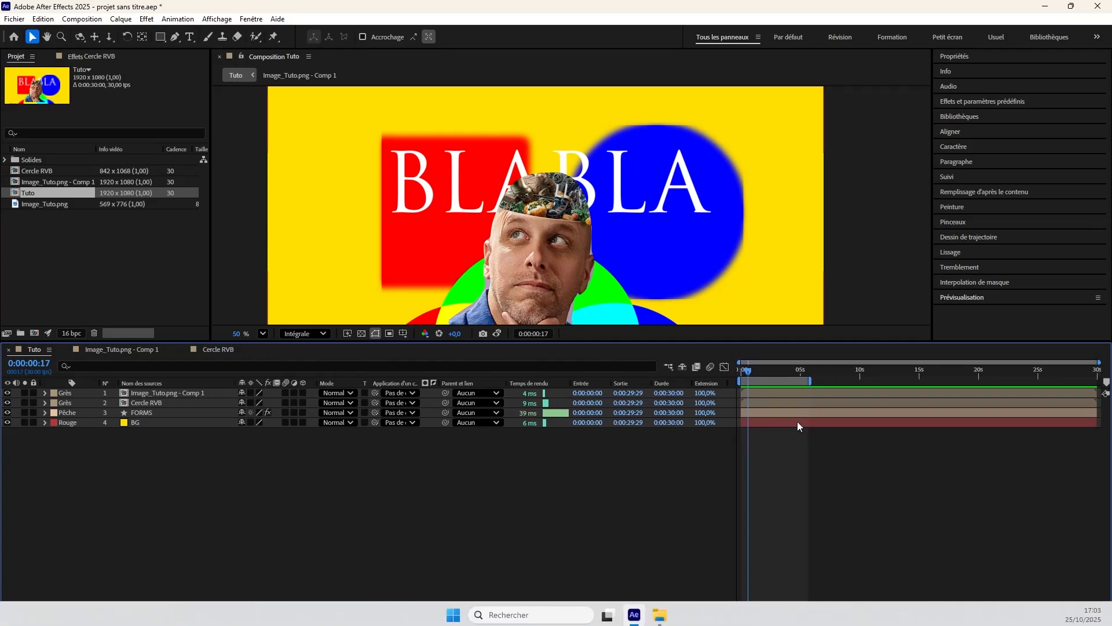
pyautogui.moveTo(798, 371); pyautogui.dragTo(733, 385)
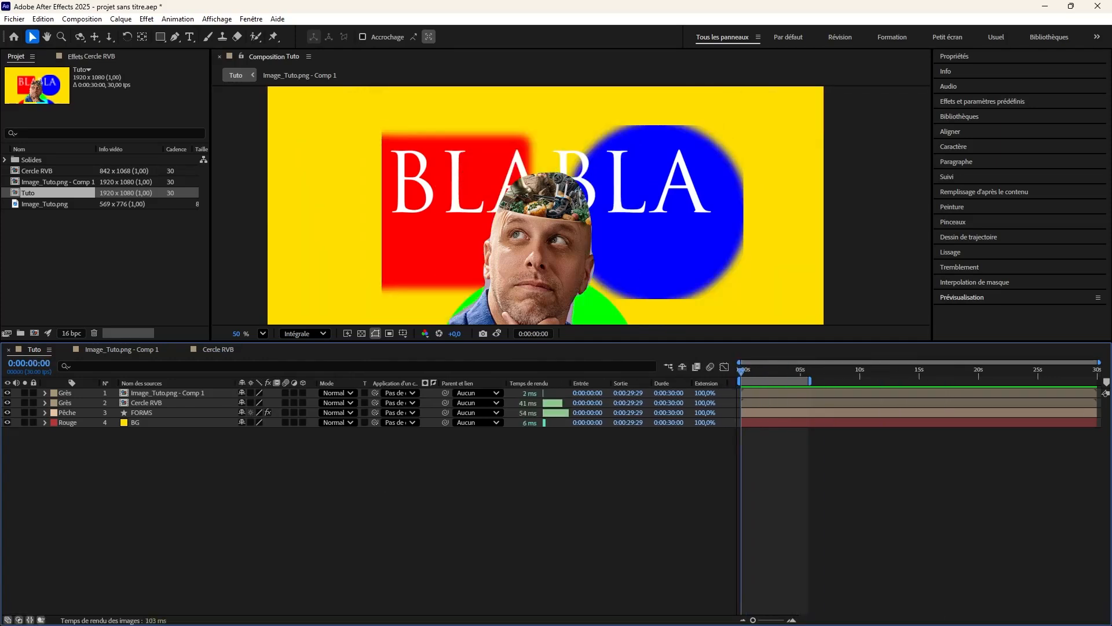
# Toggle the timeline's optional column groups, including the in/out timing and Temps de rendu columns, off and back on.
pyautogui.click(18, 620)
pyautogui.click(19, 620)
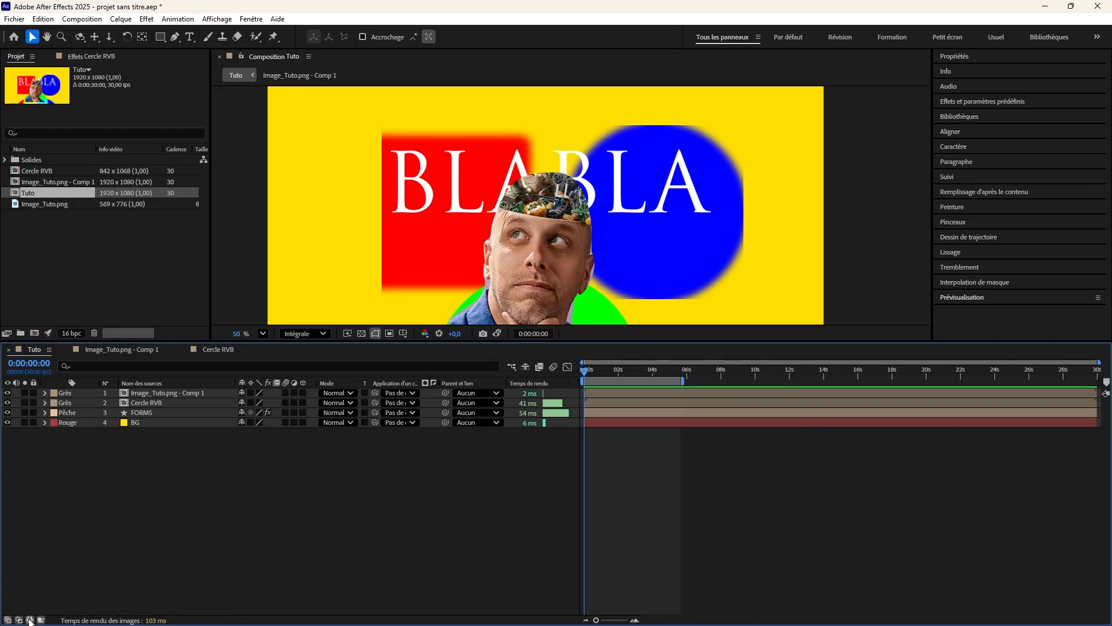
pyautogui.click(40, 620)
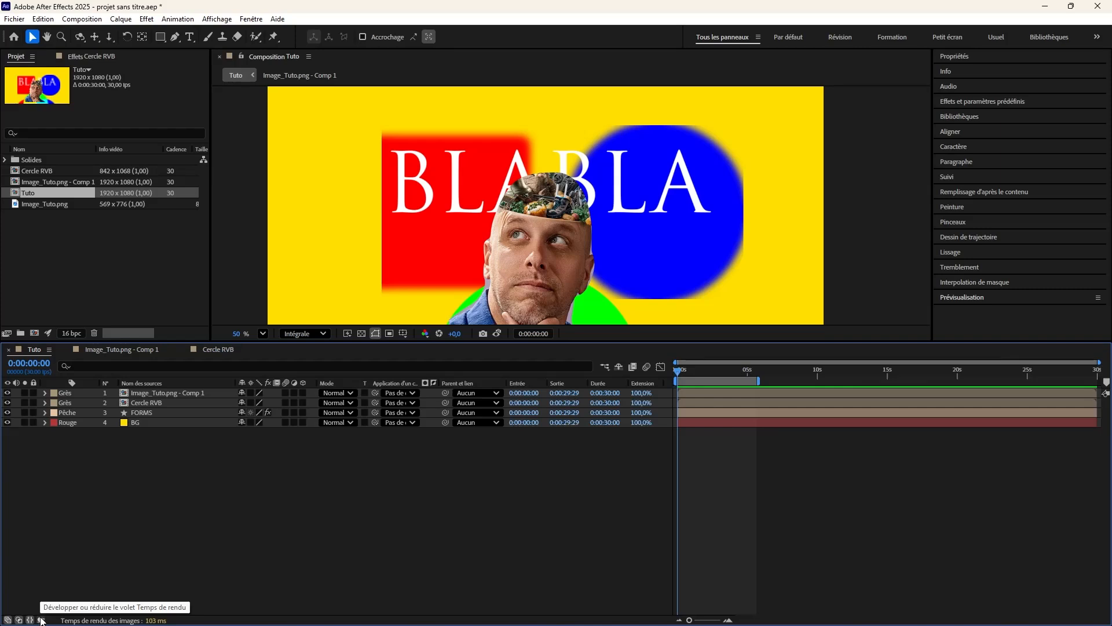
pyautogui.click(41, 620)
pyautogui.click(41, 620)
pyautogui.click(41, 620)
# Add the Clés column, place the Temps de rendu column after Extension, and toggle Temps de rendu off and on.
pyautogui.rightClick(528, 388)
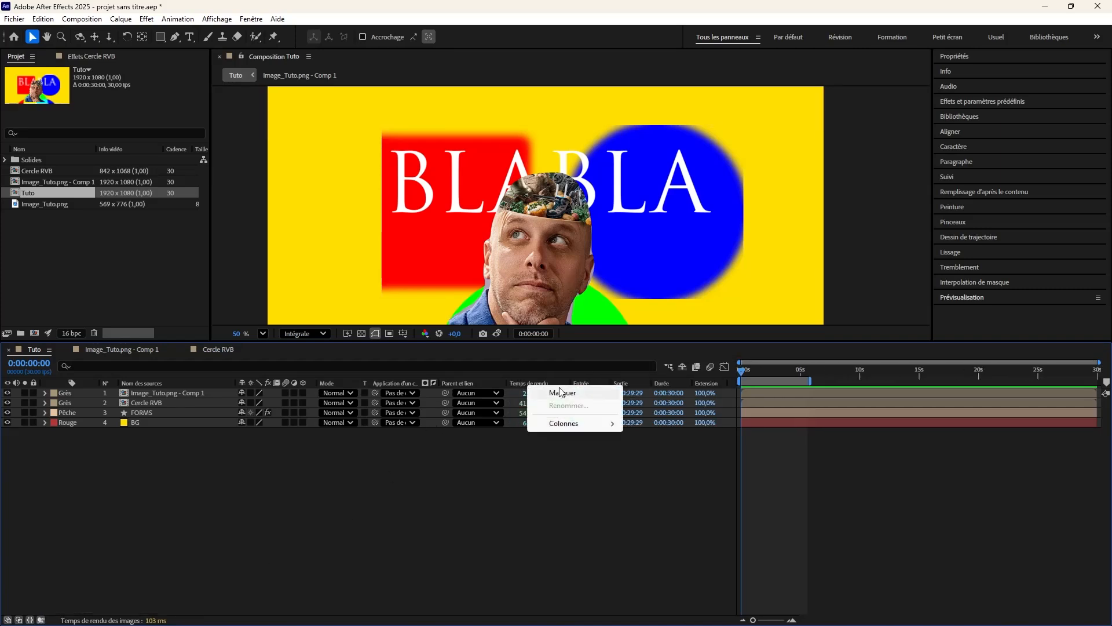
pyautogui.moveTo(579, 424)
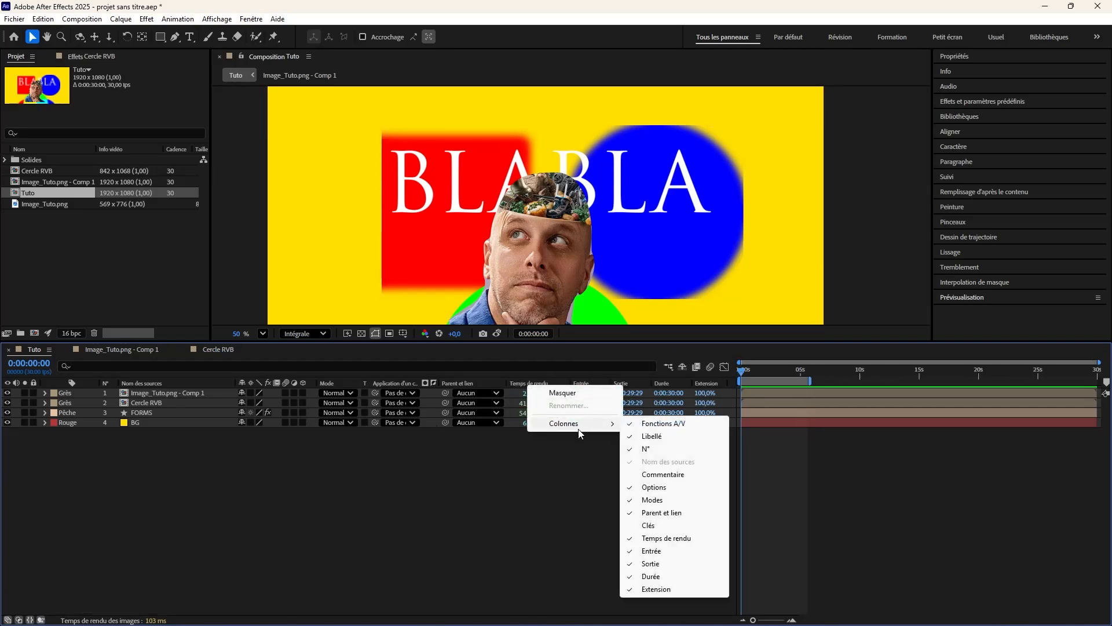
pyautogui.click(666, 525)
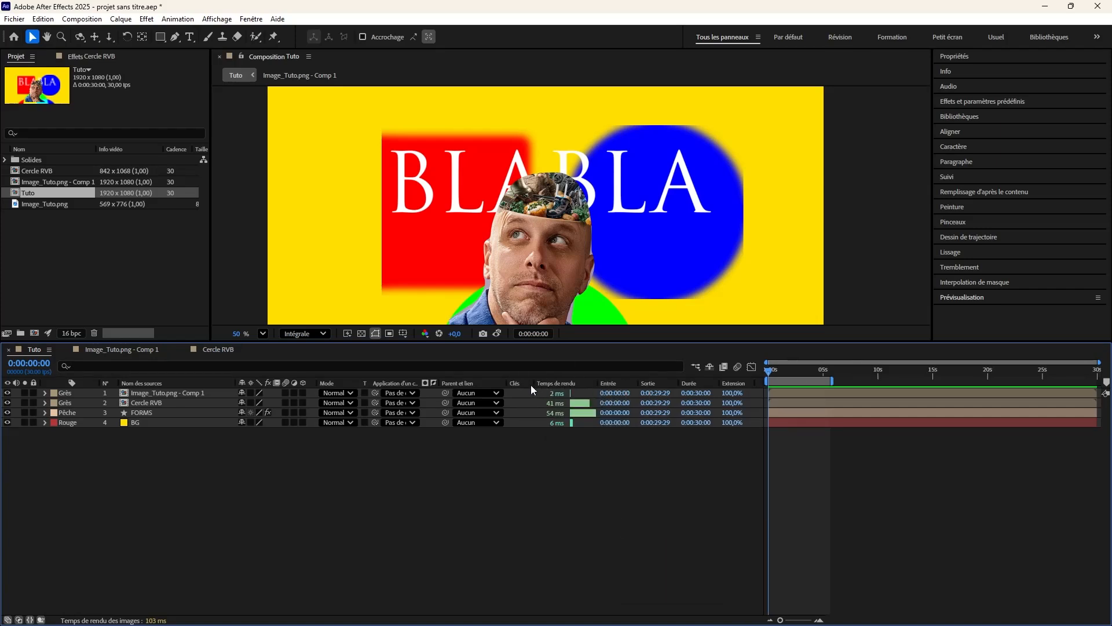
pyautogui.moveTo(572, 383); pyautogui.dragTo(756, 384)
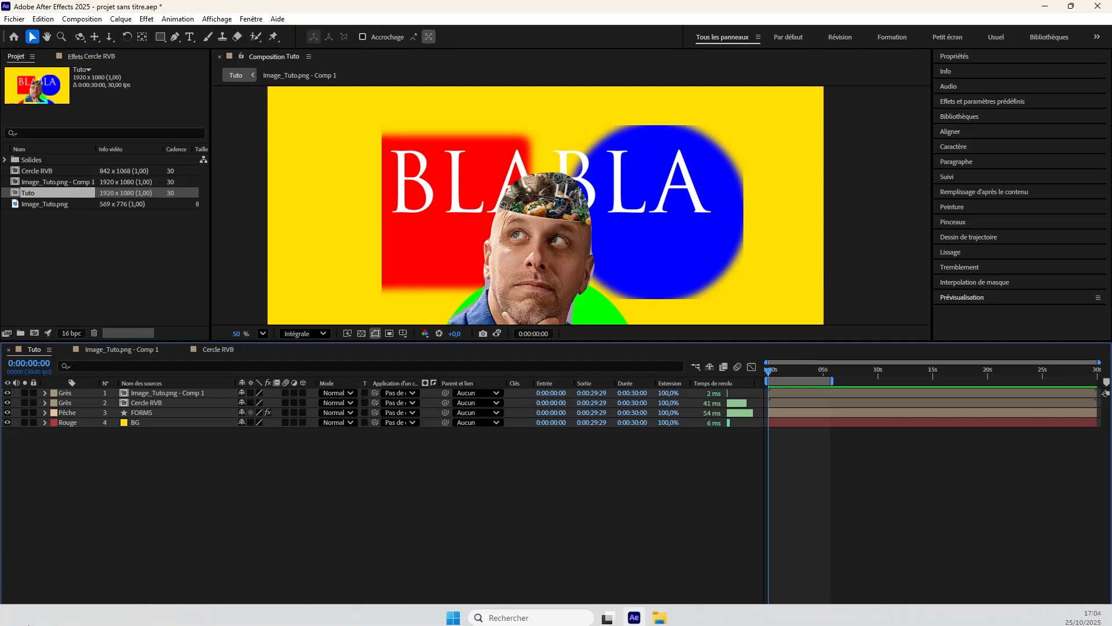
pyautogui.click(41, 619)
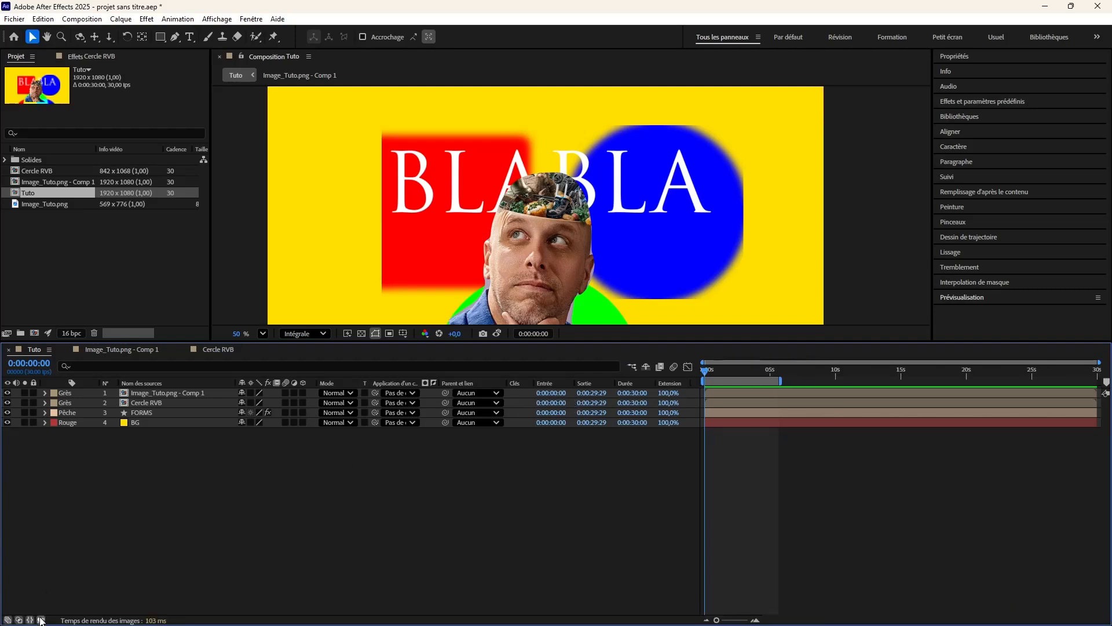
pyautogui.click(41, 619)
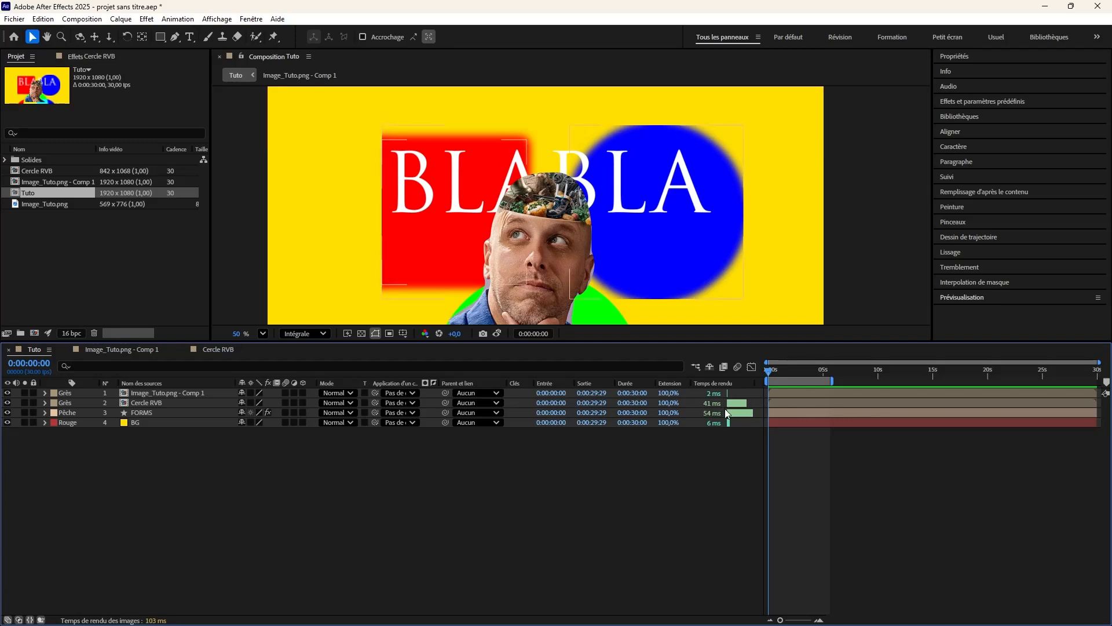
# Move the current time to 0:00:01:17 and toggle the Cercle RVB layer's visibility off and on.
pyautogui.click(780, 370)
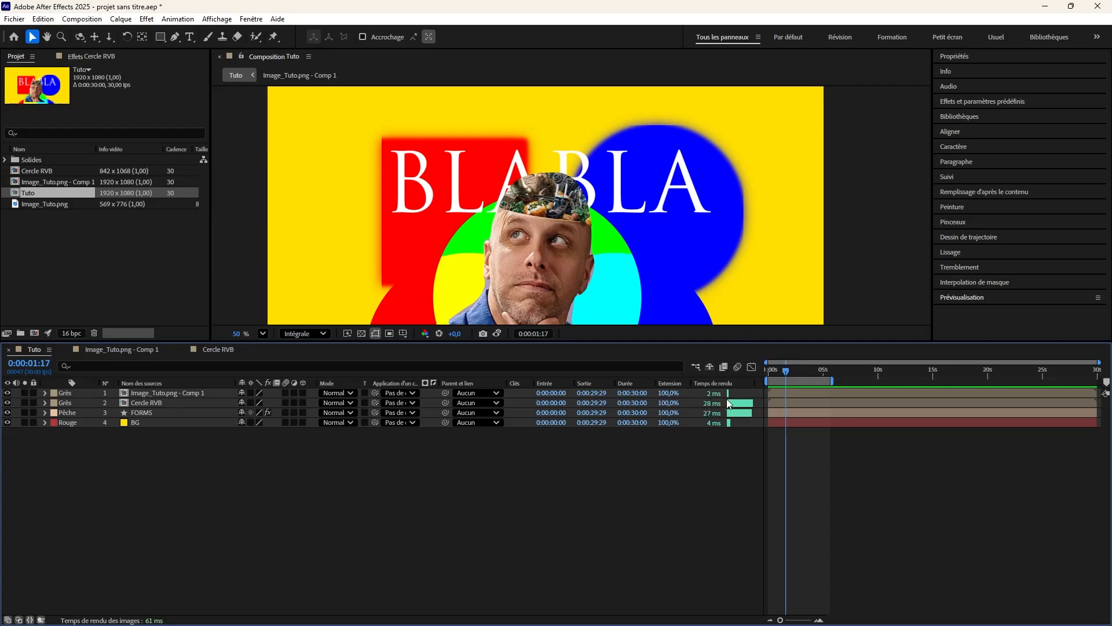
pyautogui.click(8, 402)
pyautogui.click(7, 403)
# Look at the fast preview options without changing them, and hide the Temps de rendu column.
pyautogui.click(348, 334)
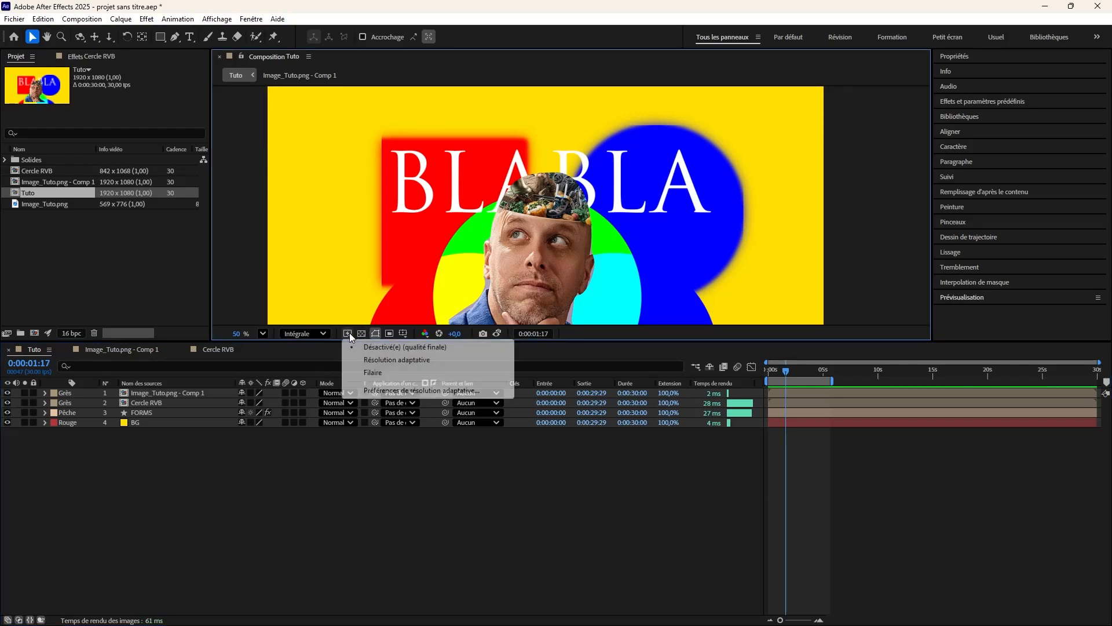
pyautogui.click(421, 524)
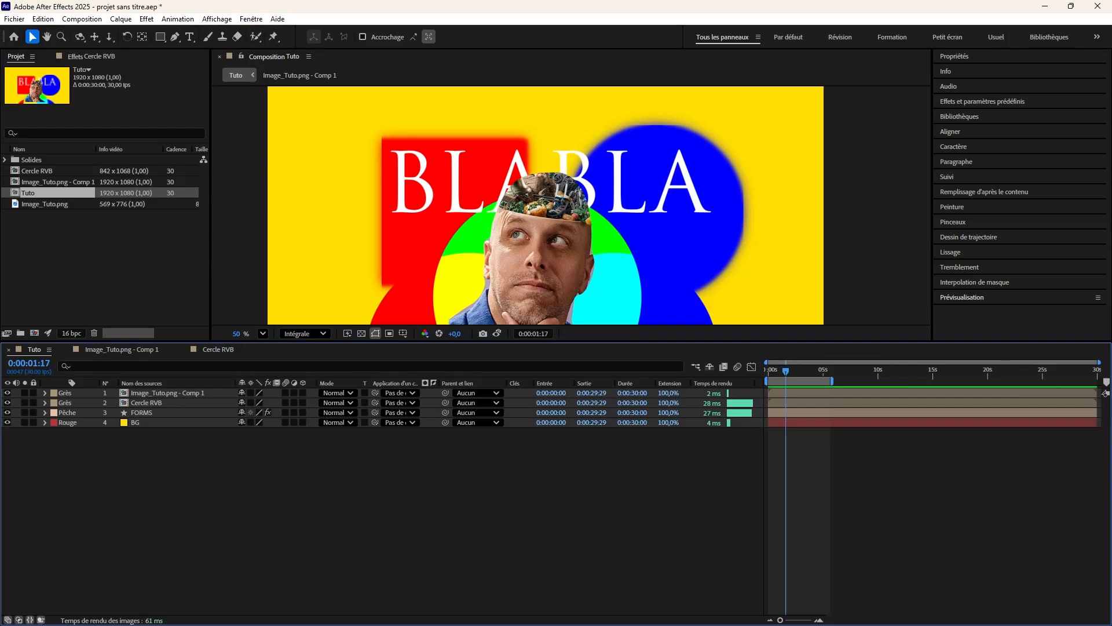
pyautogui.click(38, 619)
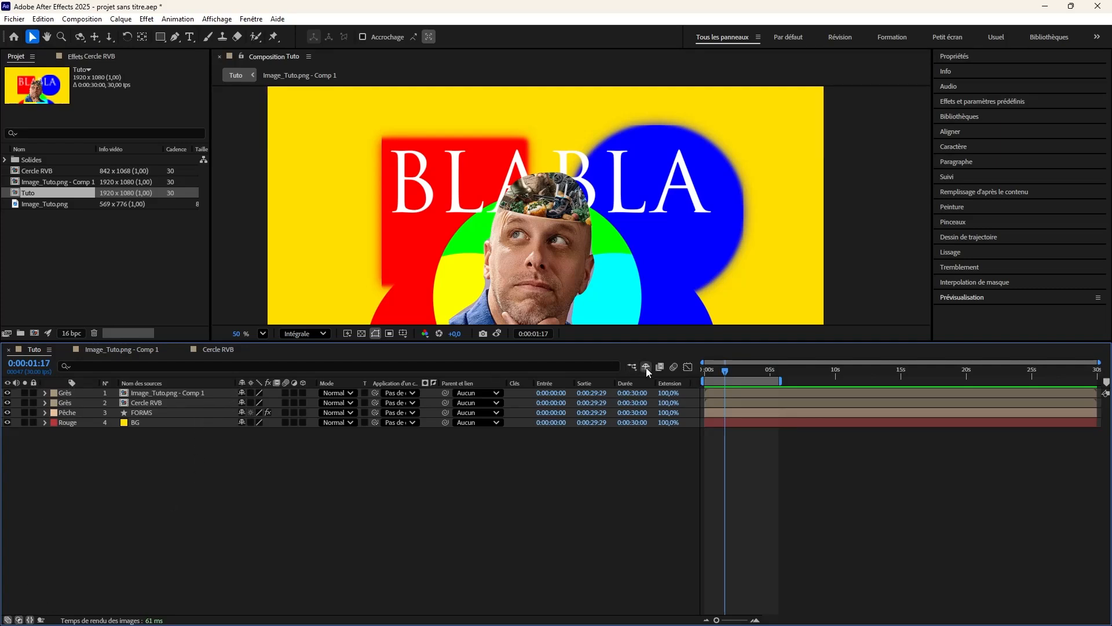
# Toggle the shy switch on and off for the Image_Tuto.png - Comp 1, Cercle RVB and FORMS layers.
pyautogui.click(241, 393)
pyautogui.click(242, 402)
pyautogui.click(242, 393)
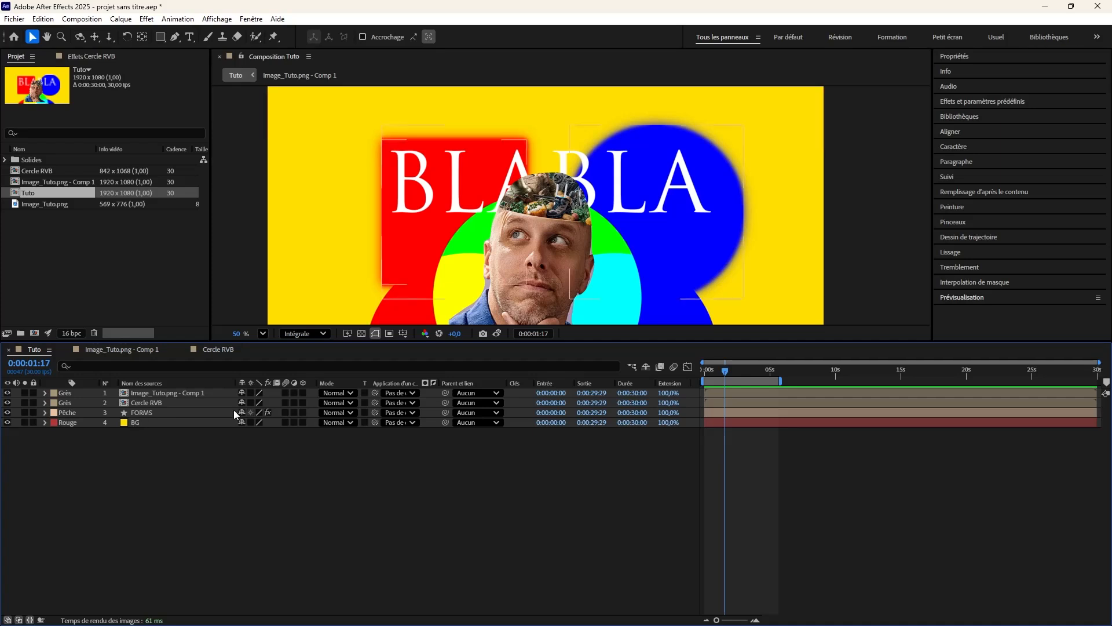
pyautogui.click(241, 393)
pyautogui.click(241, 403)
pyautogui.click(242, 412)
pyautogui.click(242, 413)
pyautogui.click(241, 403)
# Mark the Image_Tuto.png - Comp 1, Cercle RVB, FORMS and BG layers as shy and hide shy layers in the timeline.
pyautogui.scroll(-4, 387, 215)
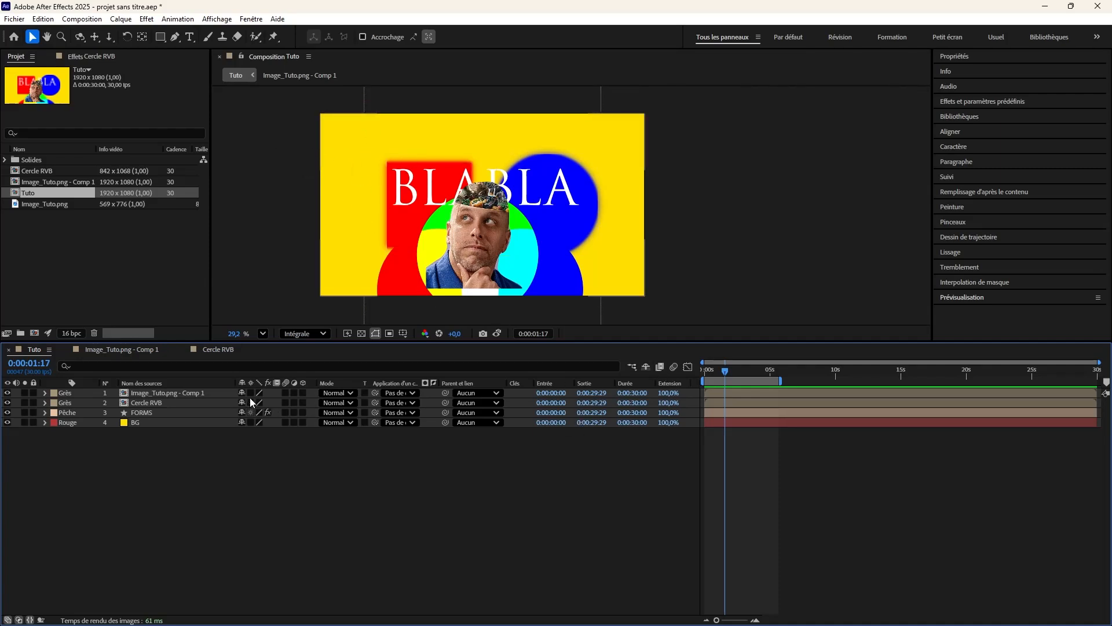
pyautogui.click(174, 393)
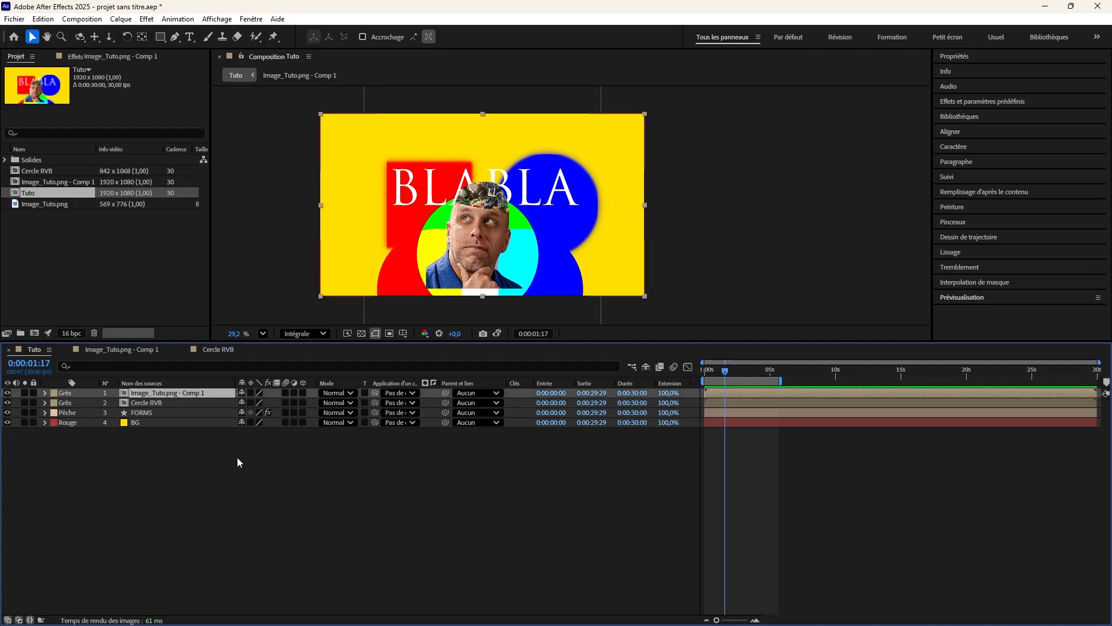
pyautogui.click(243, 396)
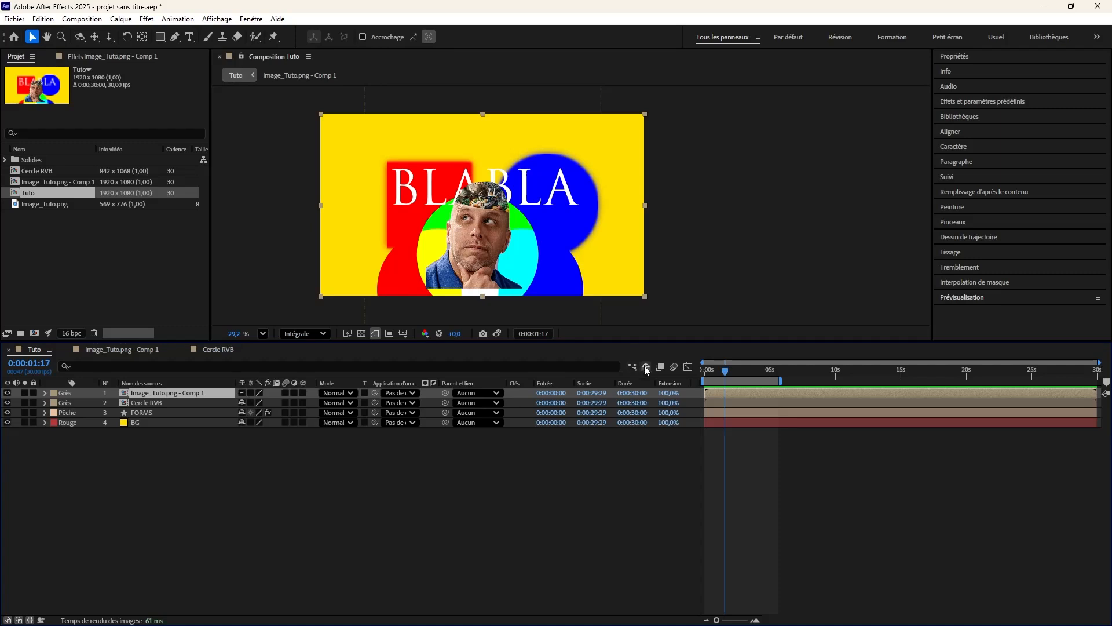
pyautogui.click(645, 368)
pyautogui.click(646, 367)
pyautogui.click(242, 403)
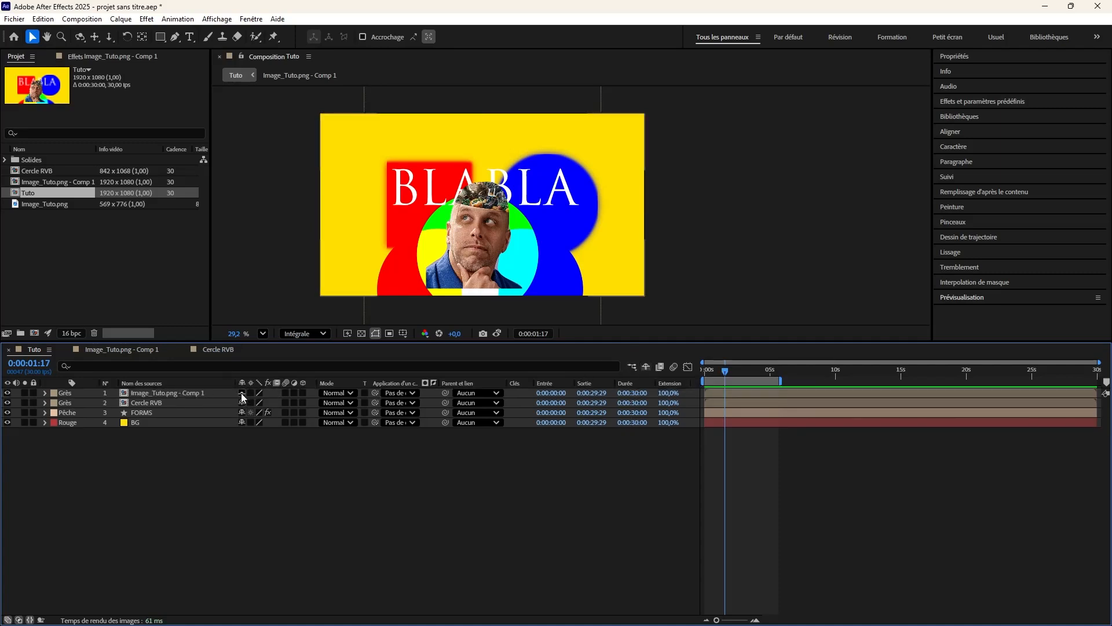
pyautogui.click(242, 412)
pyautogui.click(242, 423)
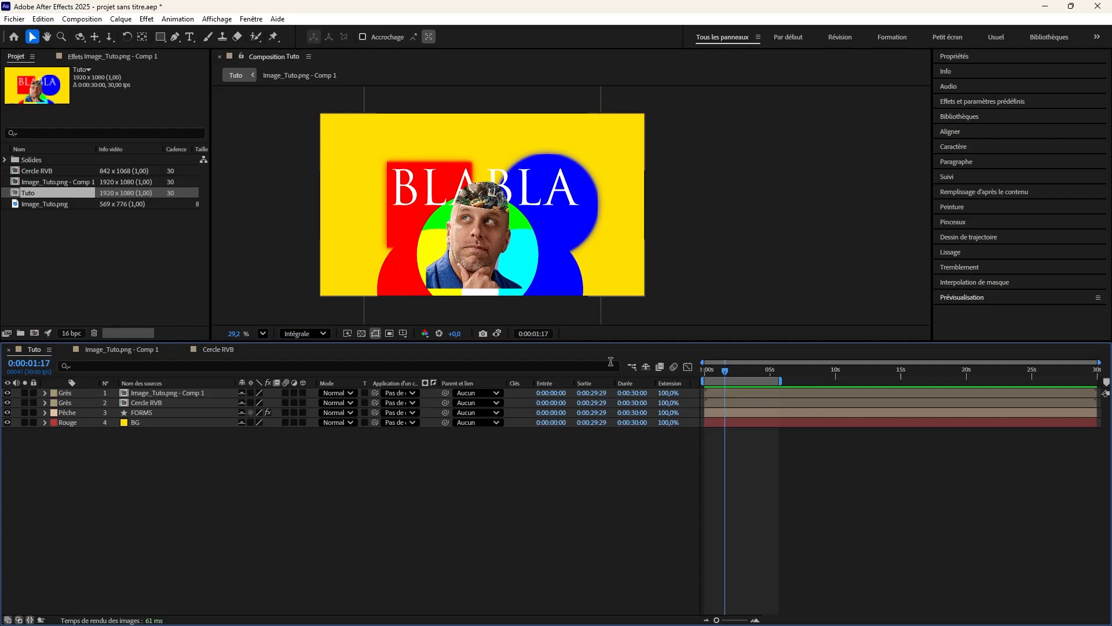
pyautogui.click(645, 367)
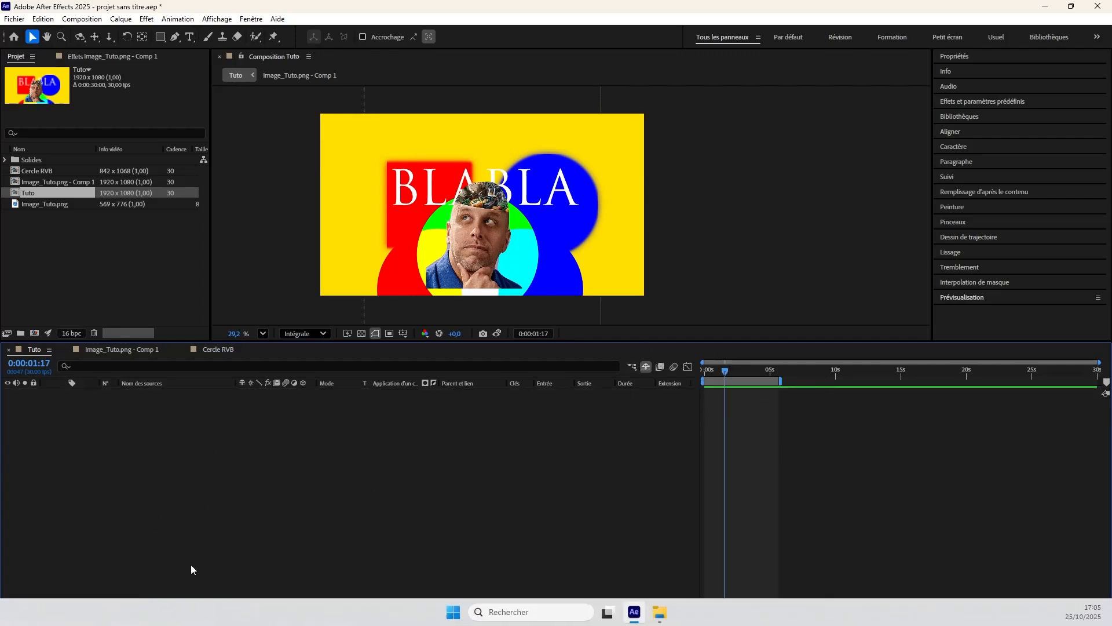
# Move the current time to 0:00:02:05 and toggle the hiding of shy layers several times, ending with all layers shown.
pyautogui.moveTo(759, 363); pyautogui.dragTo(733, 385)
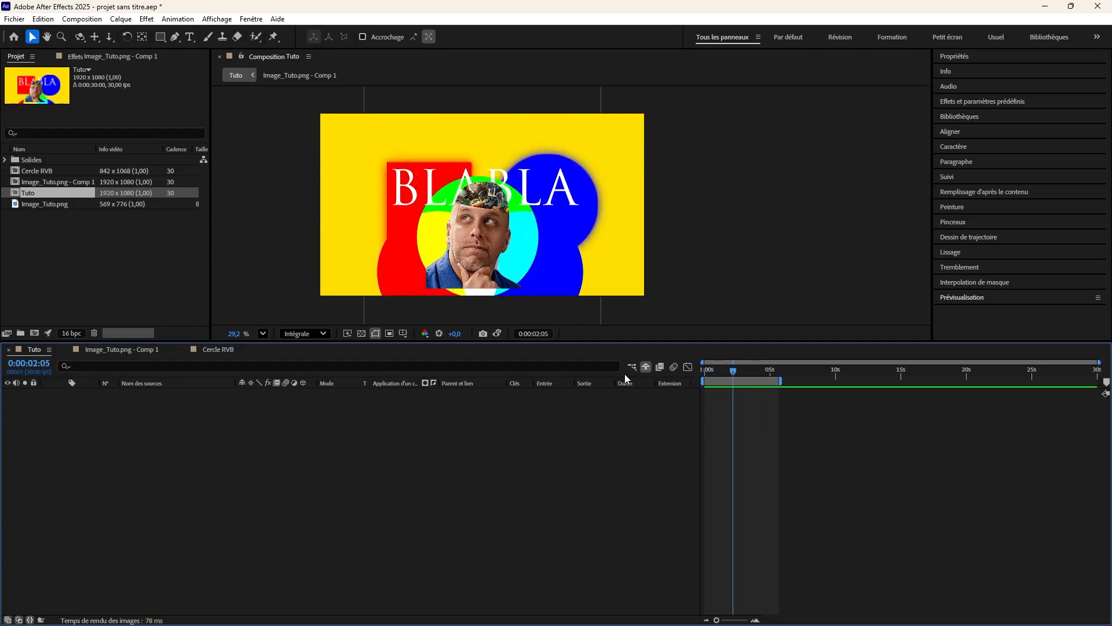
pyautogui.click(645, 368)
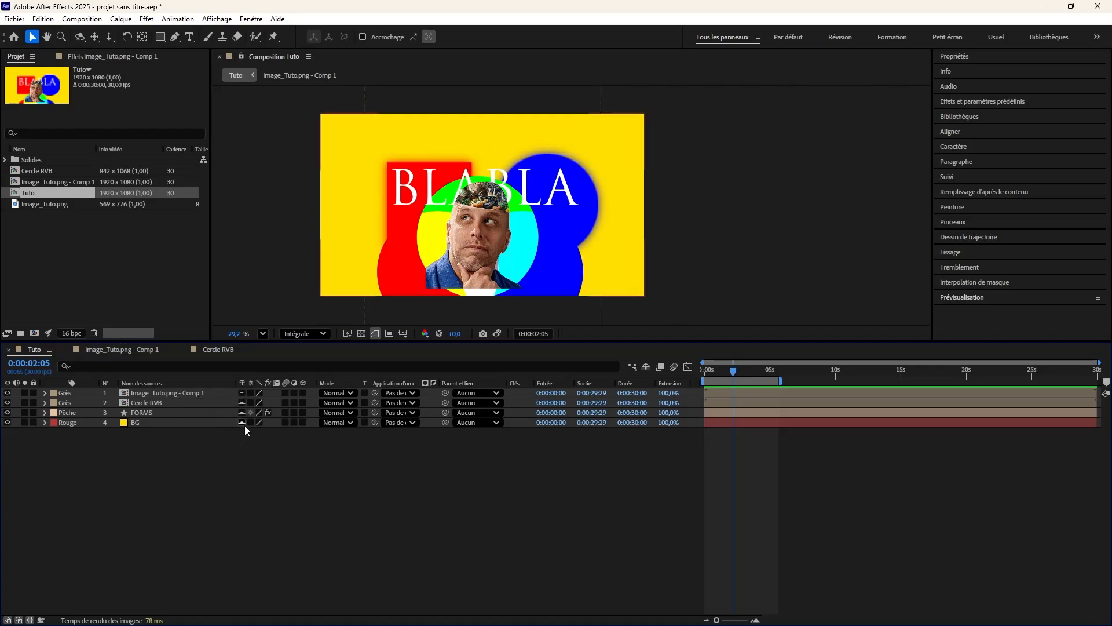
pyautogui.click(646, 367)
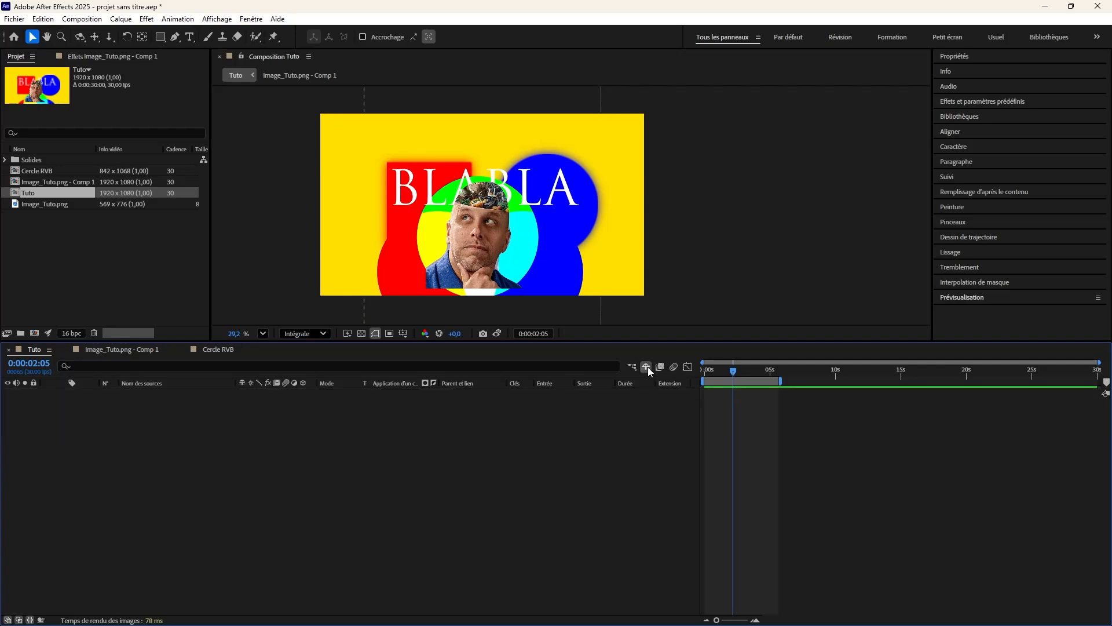
pyautogui.click(646, 367)
pyautogui.click(646, 366)
pyautogui.click(646, 366)
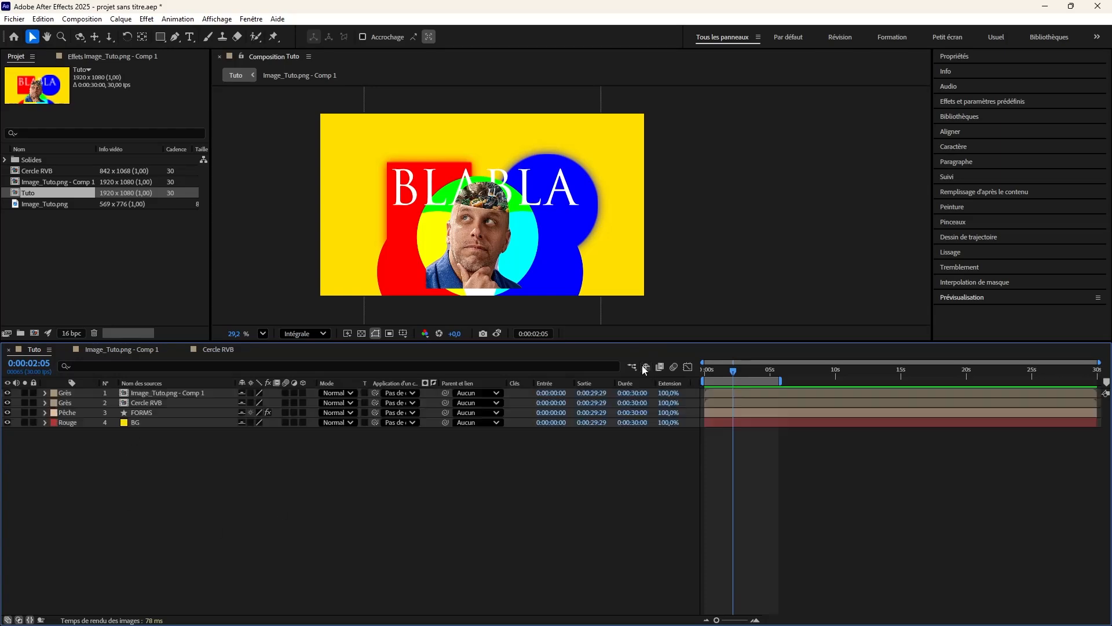
pyautogui.click(645, 367)
pyautogui.click(645, 367)
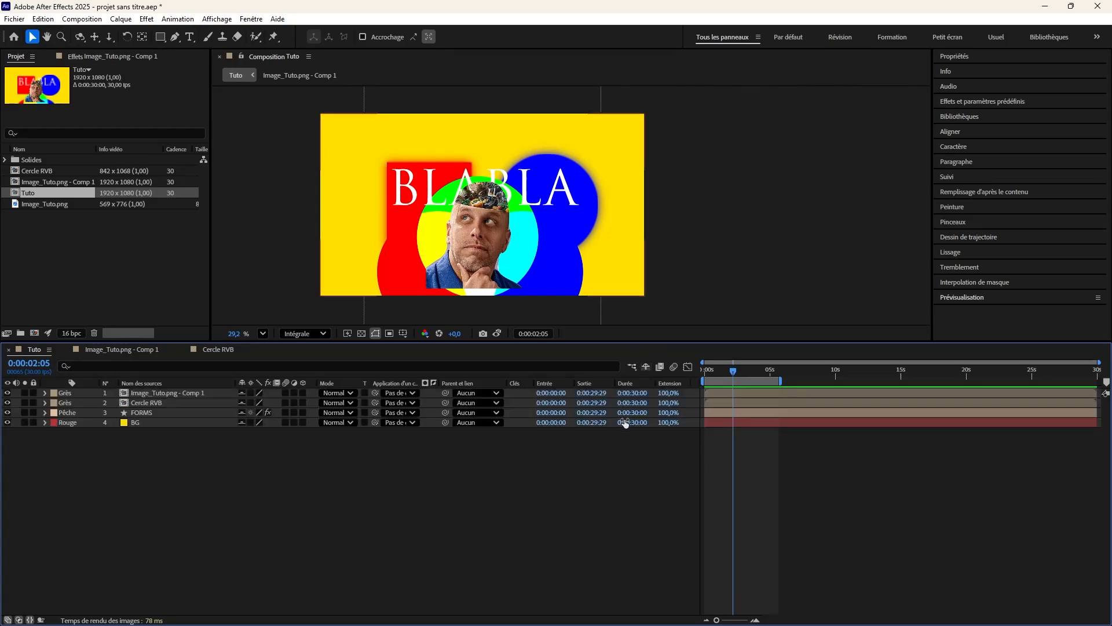
# Enable motion blur for the Tuto composition, then select the Cercle RVB, FORMS and BG layers and deselect them.
pyautogui.click(672, 368)
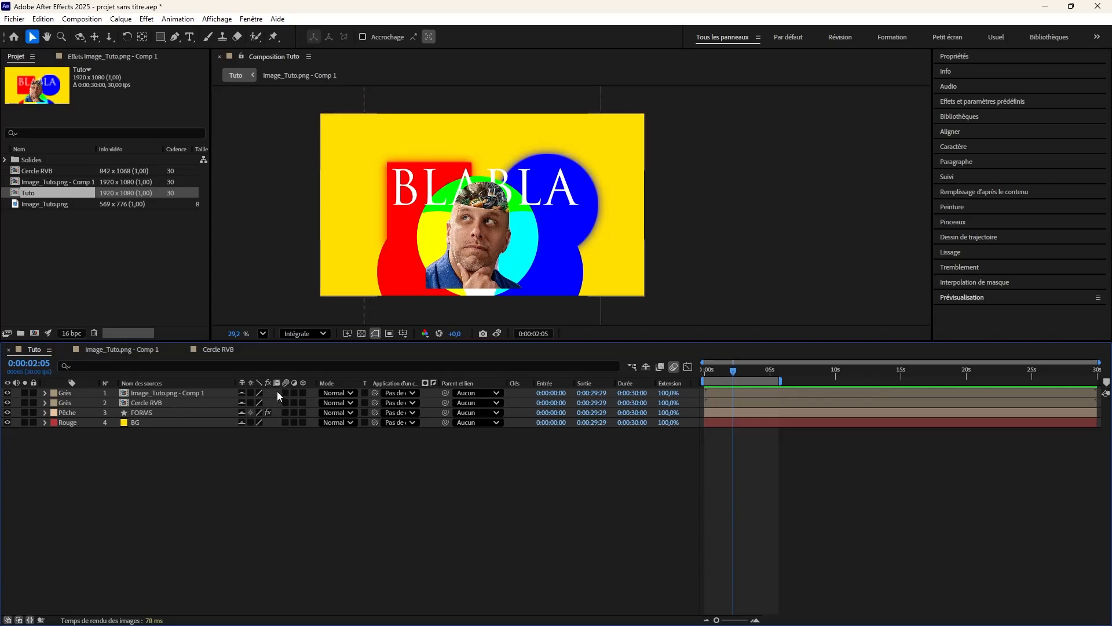
pyautogui.moveTo(276, 402); pyautogui.dragTo(276, 422)
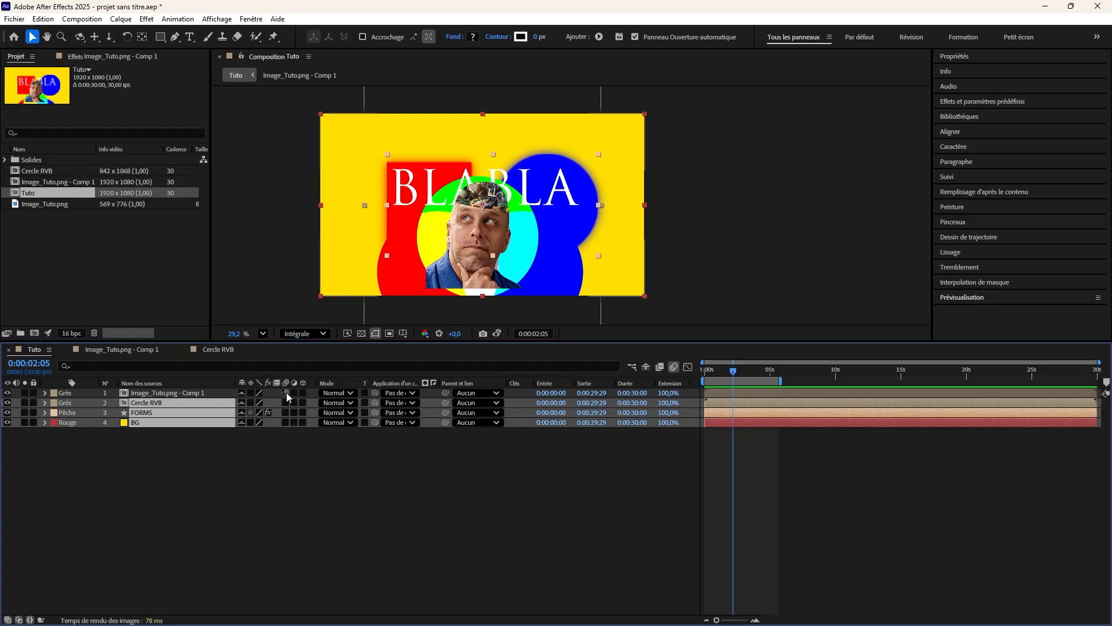
pyautogui.click(235, 472)
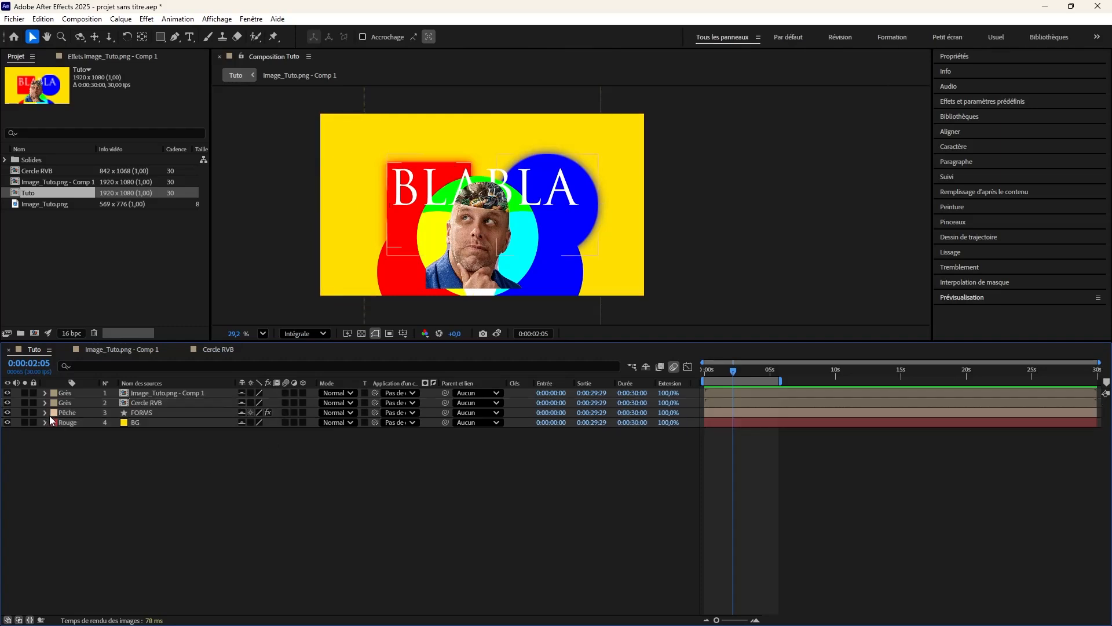
# Draw a blue rectangle shape about 391 × 339 px across the left edge of the Tuto composition.
pyautogui.click(167, 39)
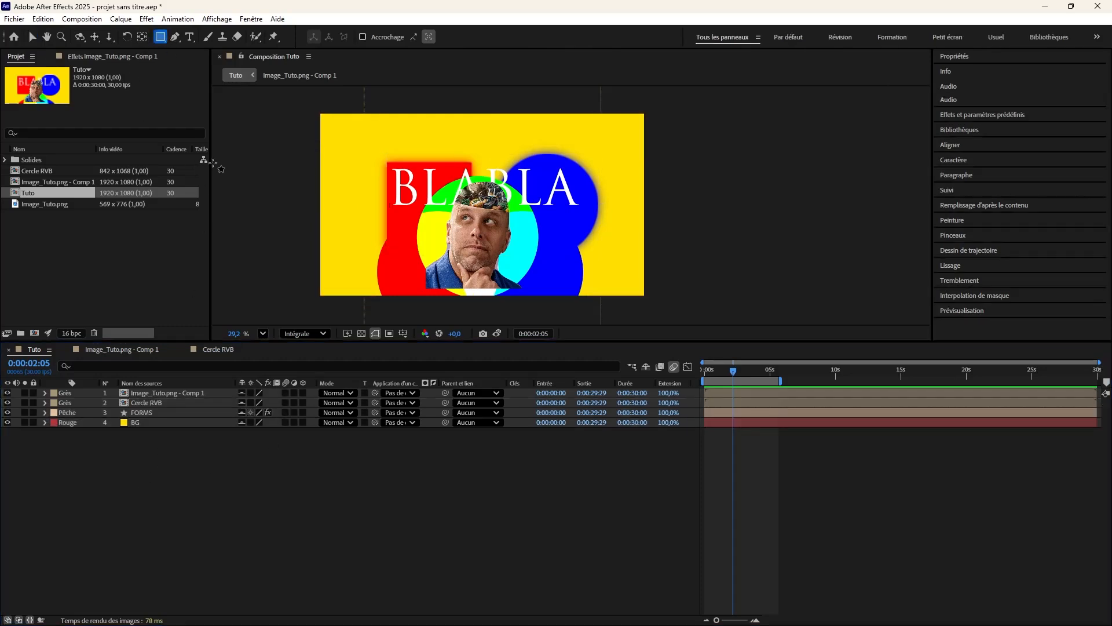
pyautogui.moveTo(280, 211); pyautogui.dragTo(347, 268)
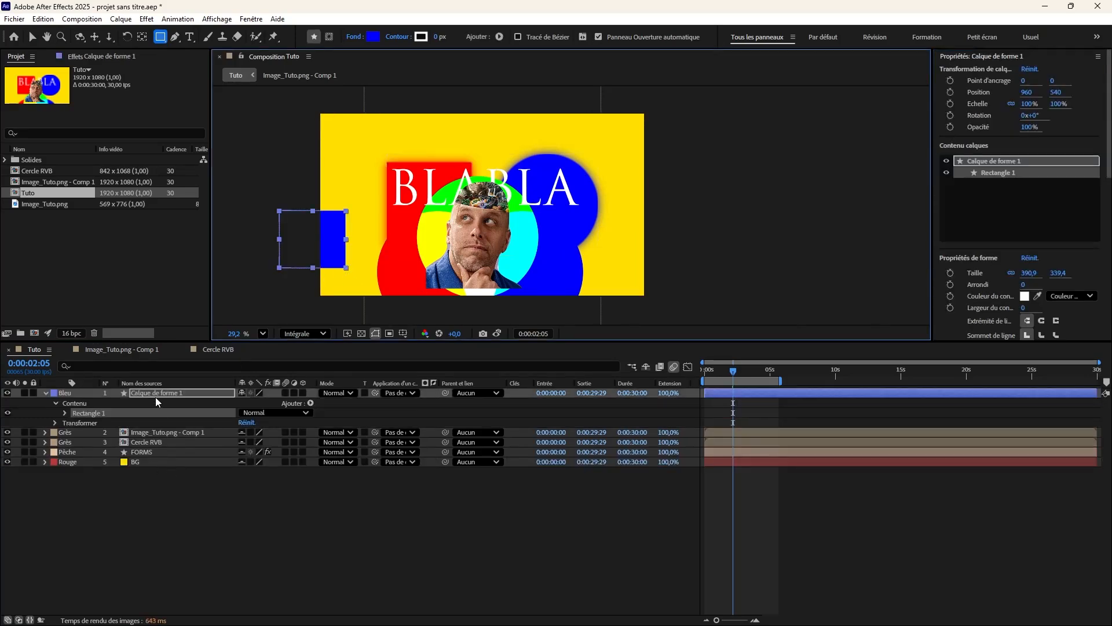
# Animate Calque de forme 1's horizontal position from 960 at the start to 3320, with the end keyframe at about 1 second.
pyautogui.click(155, 396)
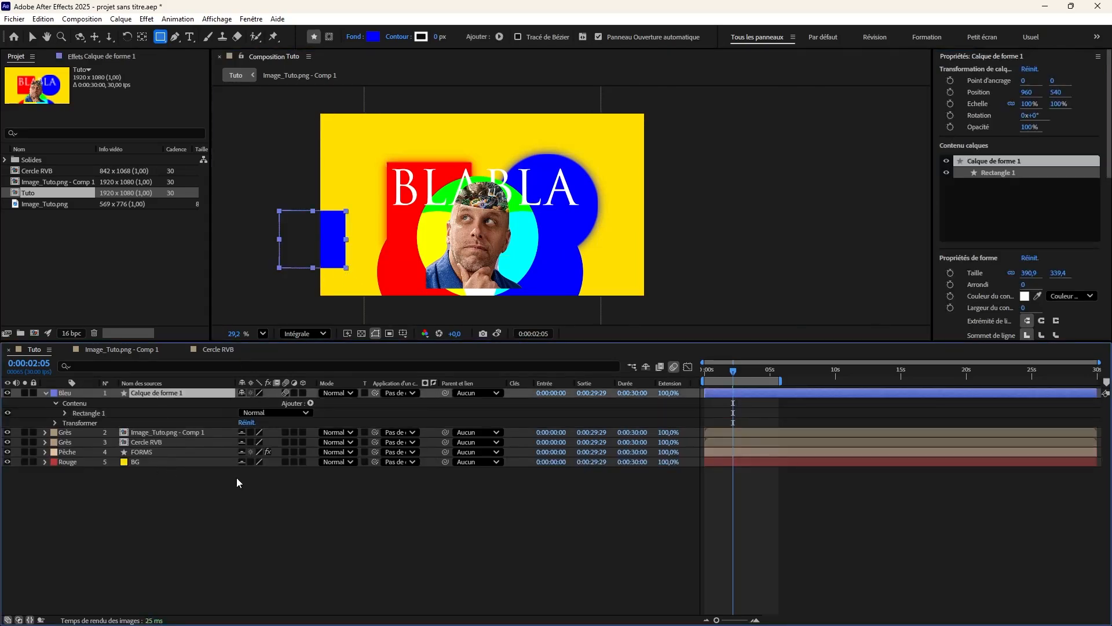
pyautogui.press('p')
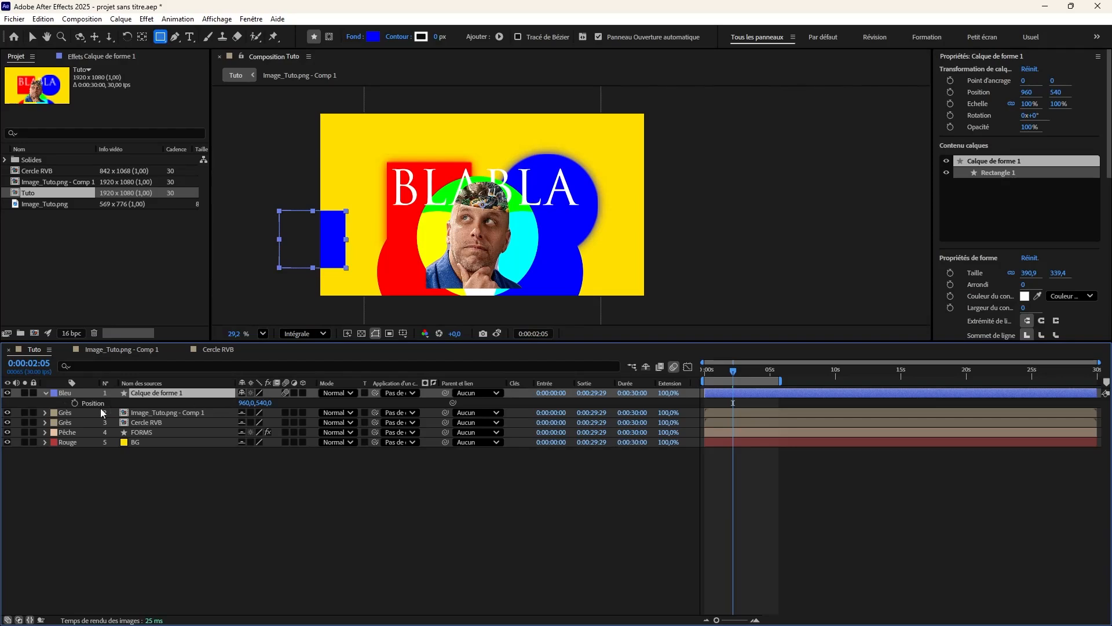
pyautogui.click(75, 403)
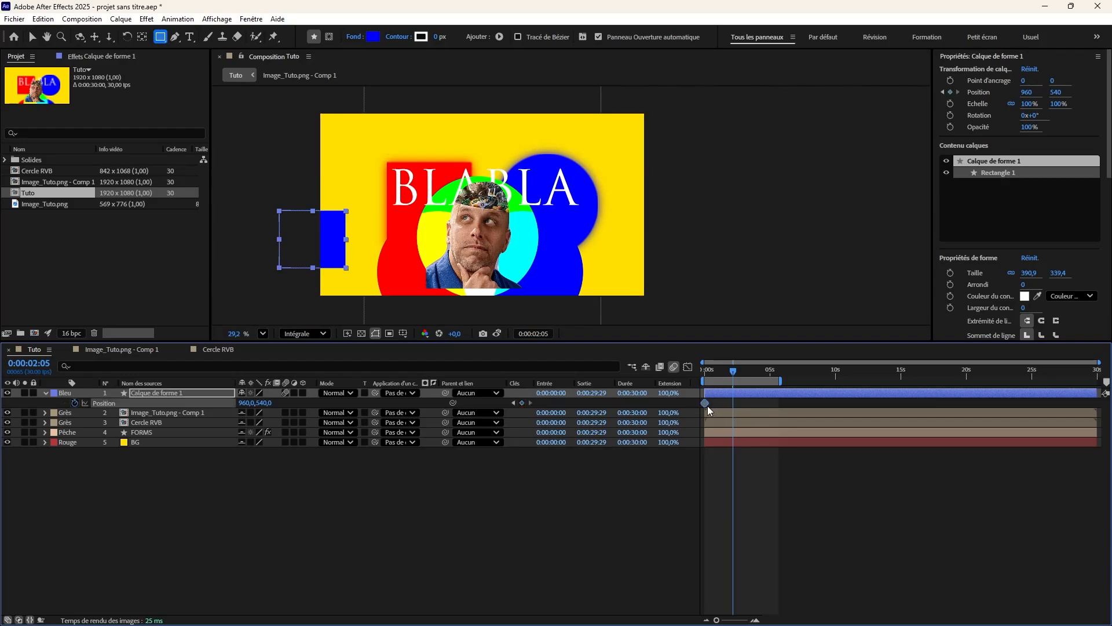
pyautogui.moveTo(247, 407); pyautogui.dragTo(397, 422)
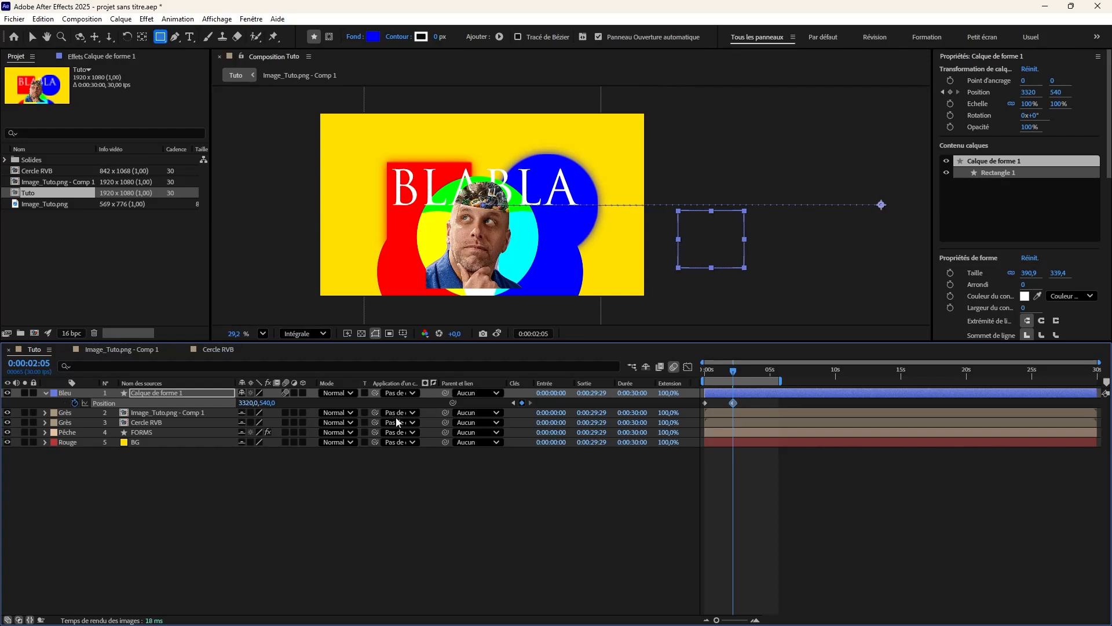
pyautogui.moveTo(718, 375); pyautogui.dragTo(717, 409)
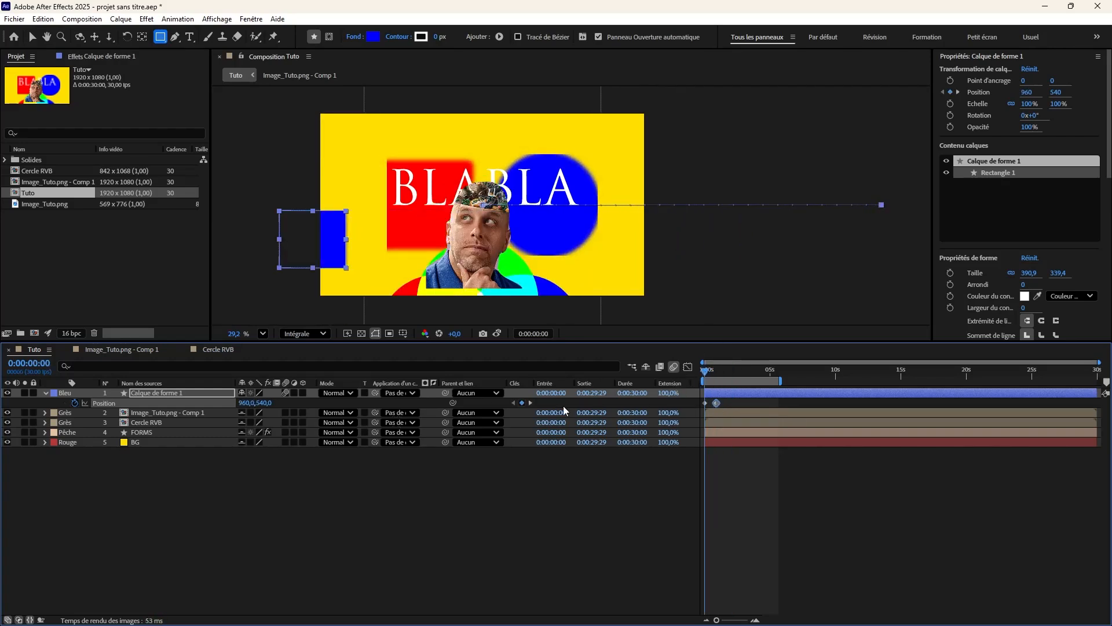
# Play the animation to 0:00:00:09 and compare the rectangle there with the composition's motion blur off and on.
pyautogui.press('space')
pyautogui.moveTo(288, 615)
pyautogui.press('space')
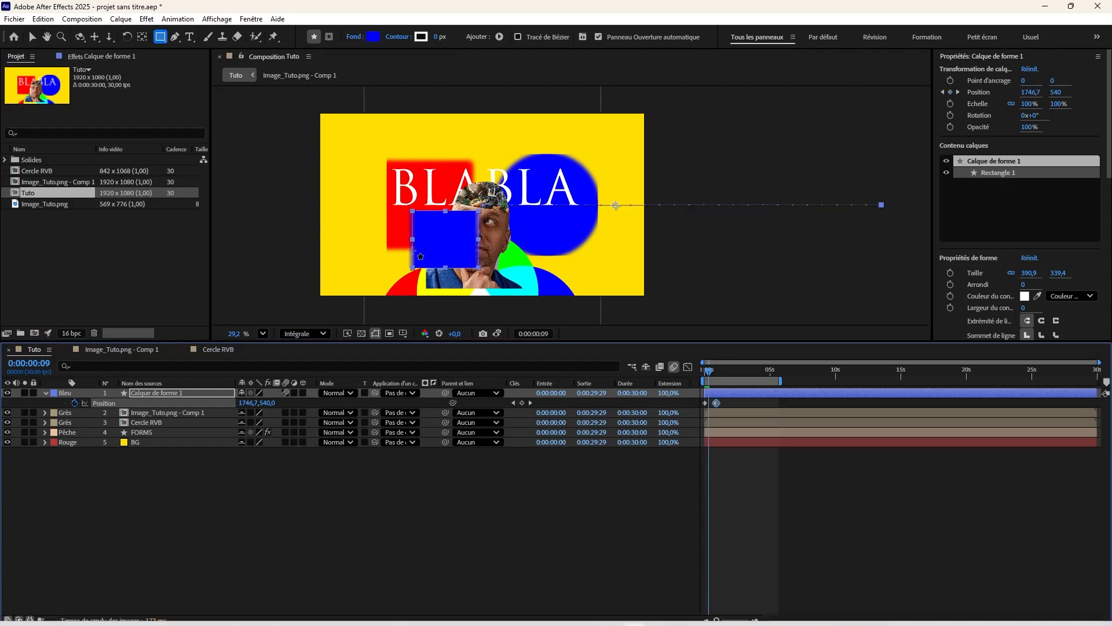
pyautogui.scroll(2, 417, 231)
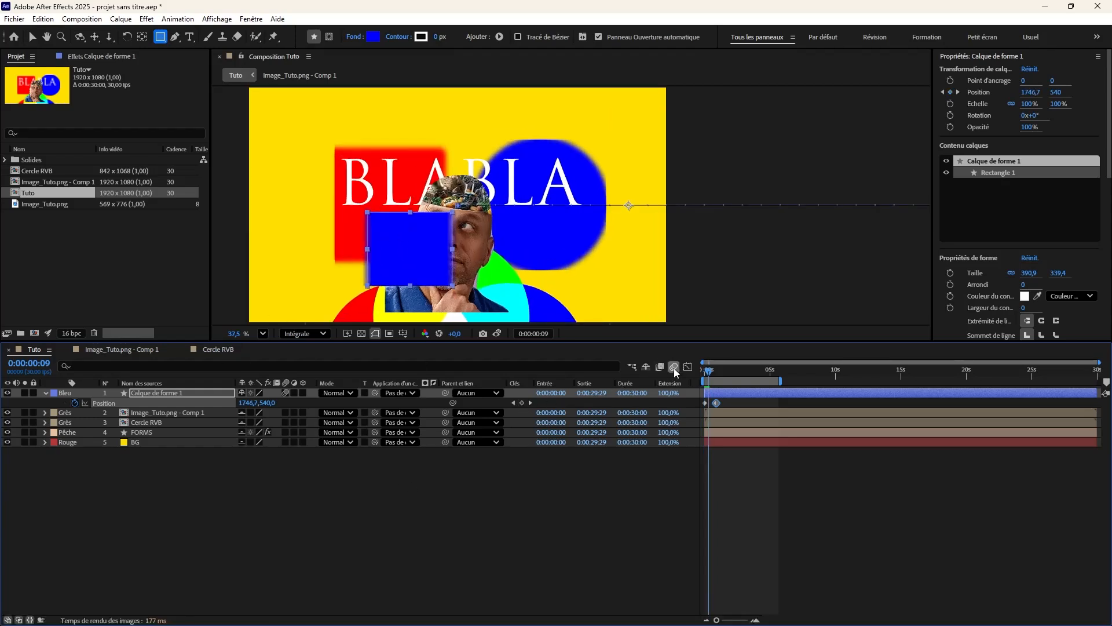
pyautogui.scroll(2, 575, 204)
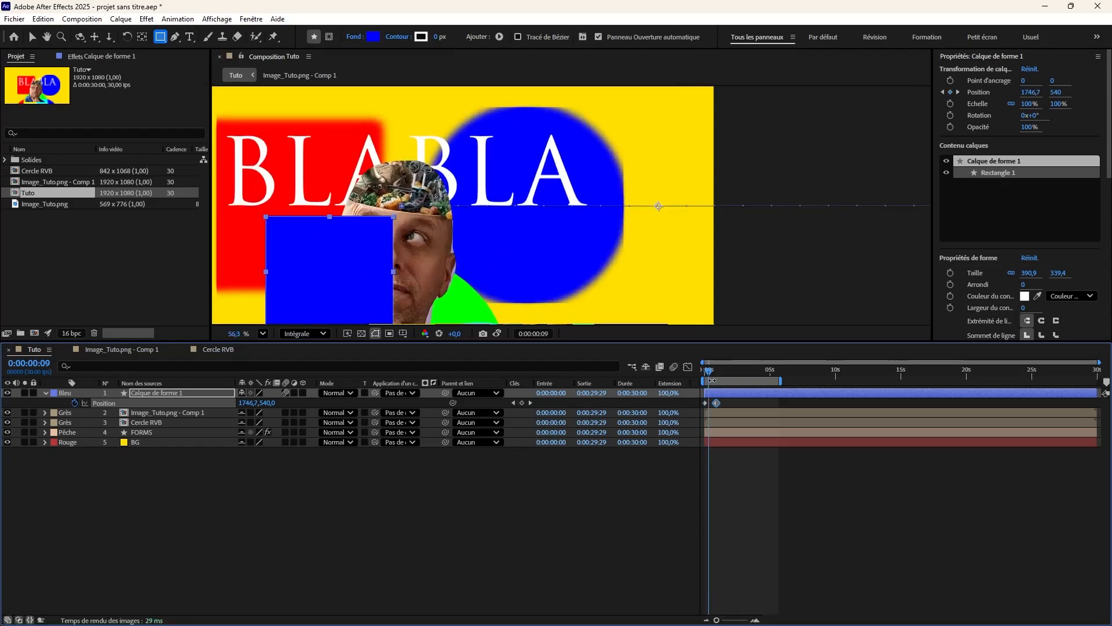
pyautogui.click(673, 367)
pyautogui.scroll(-2, 570, 207)
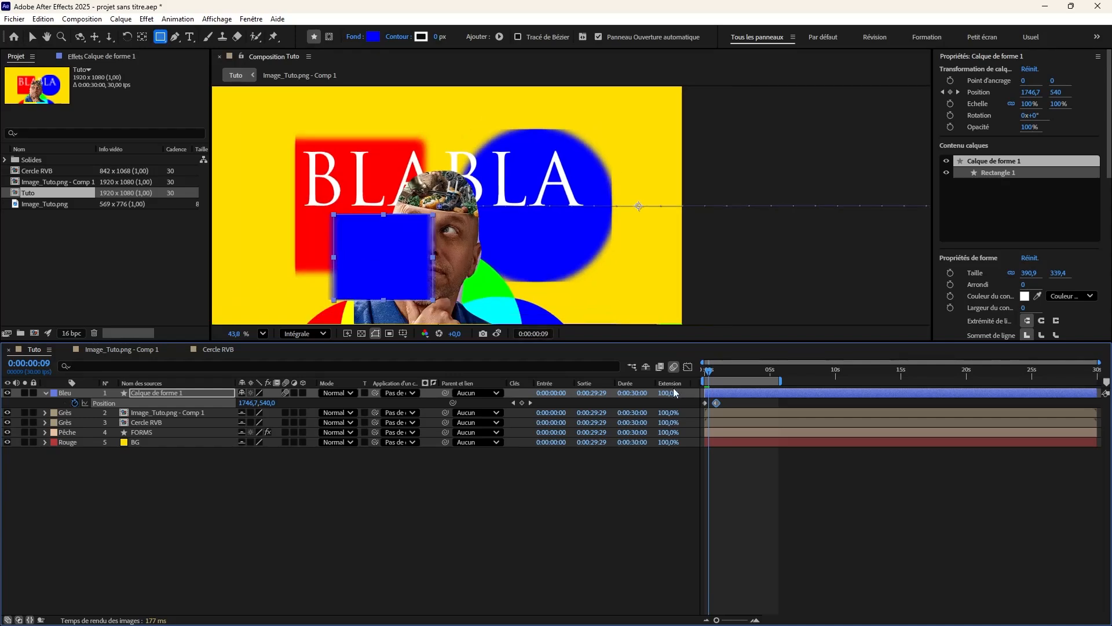
# Preview the rectangle's movement with motion blur and display the Temps de rendu column in the timeline.
pyautogui.press('space')
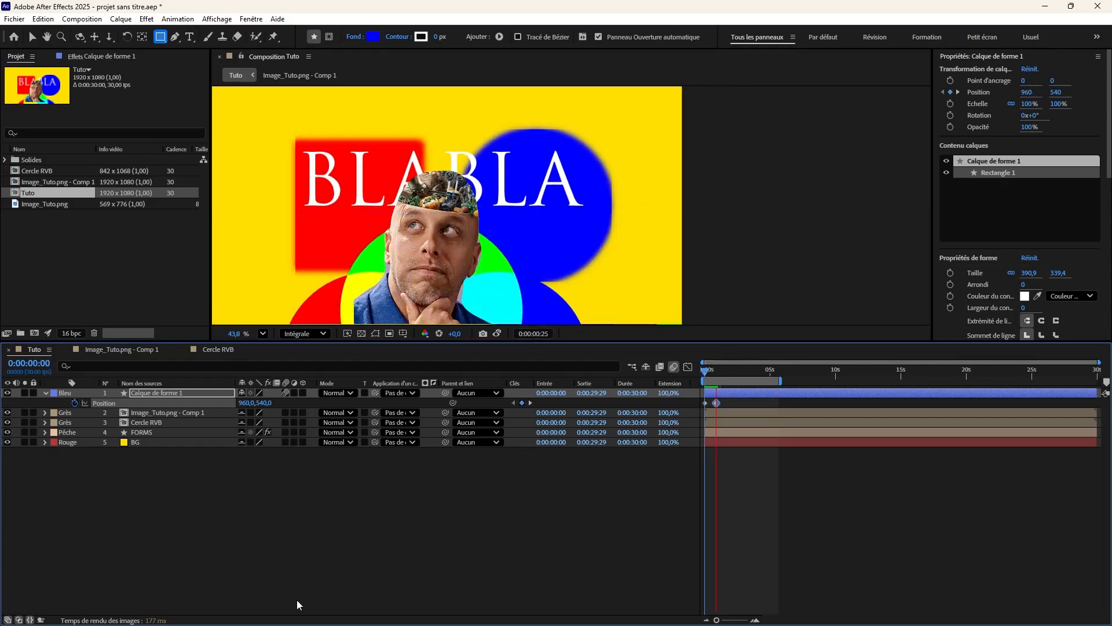
pyautogui.press('space')
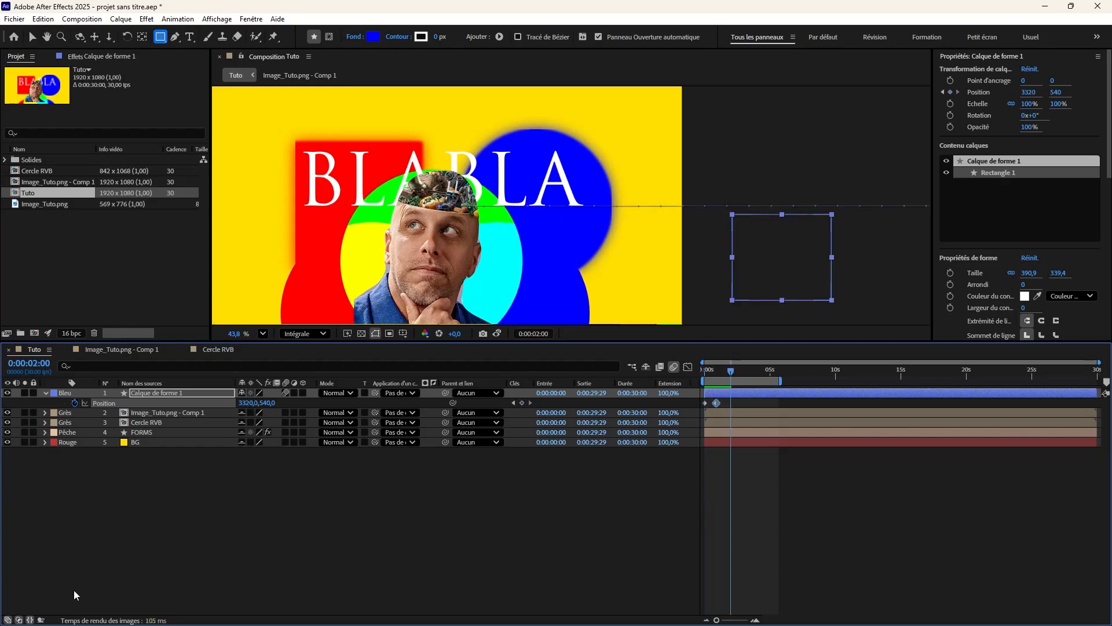
pyautogui.click(41, 619)
pyautogui.click(775, 371)
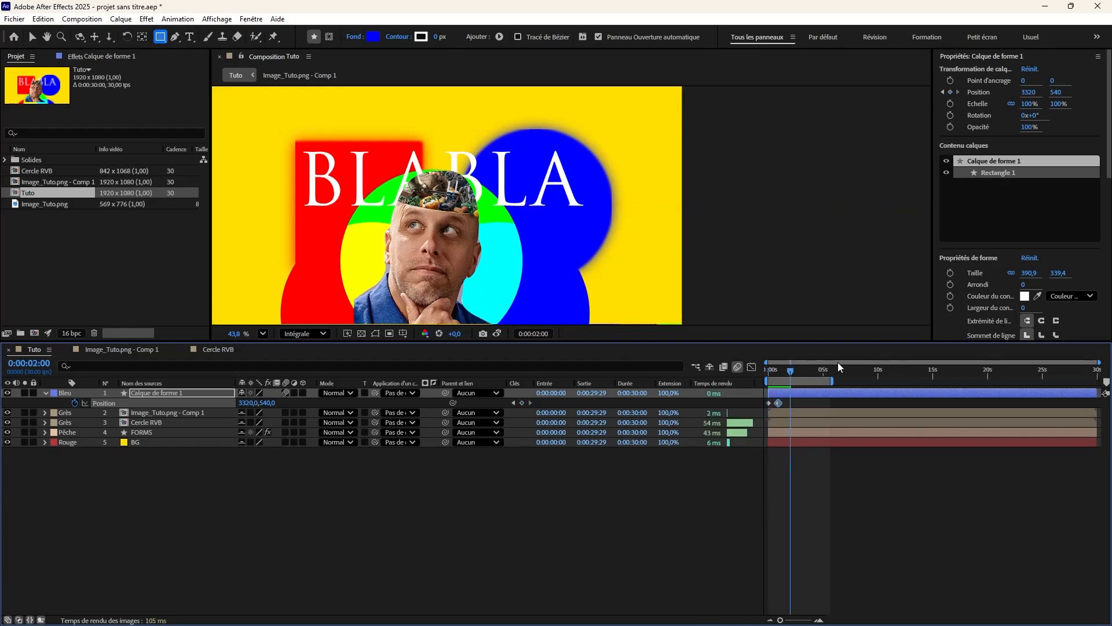
# Preview the Tuto animation twice, returning to 0:00:00:00 in between, to examine the motion blur and render times.
pyautogui.press('space')
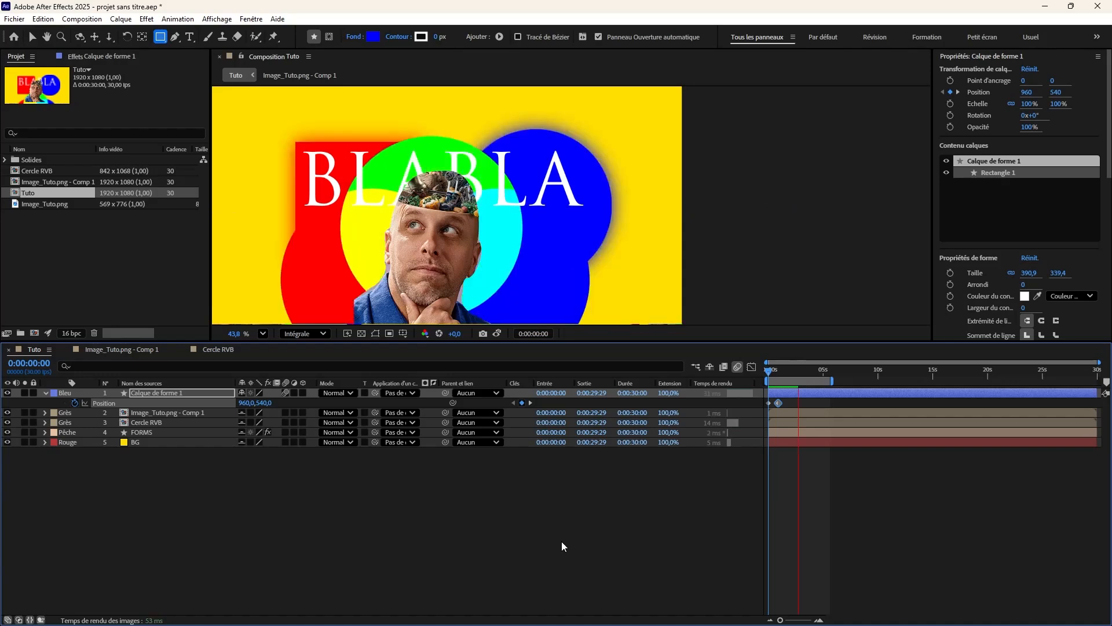
pyautogui.press('space')
pyautogui.moveTo(792, 371); pyautogui.dragTo(698, 364)
pyautogui.scroll(-2, 571, 205)
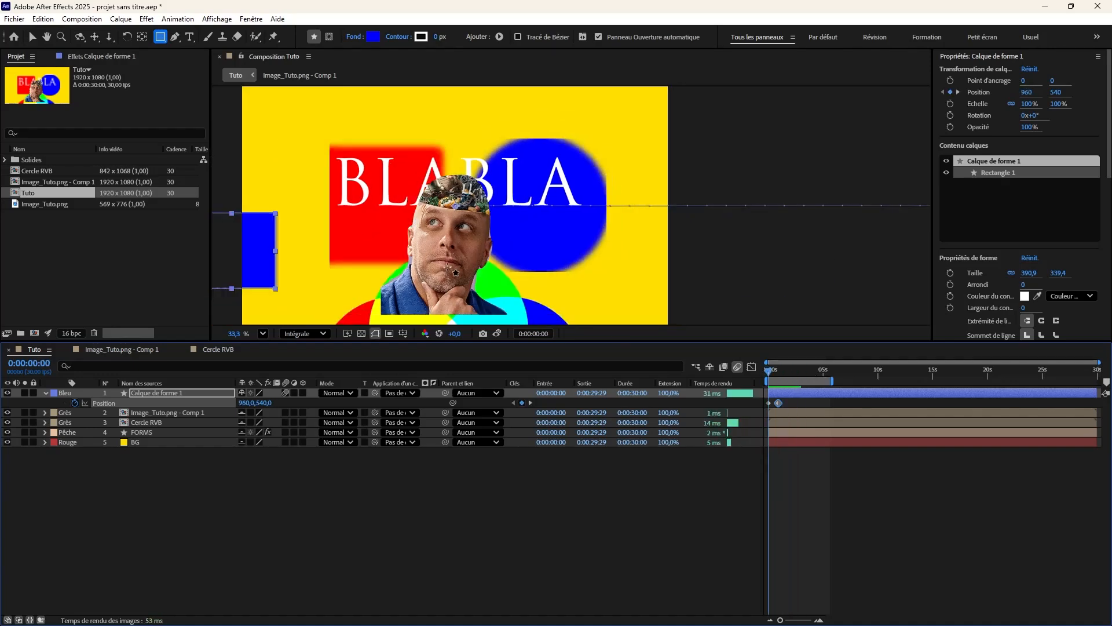
pyautogui.press('space')
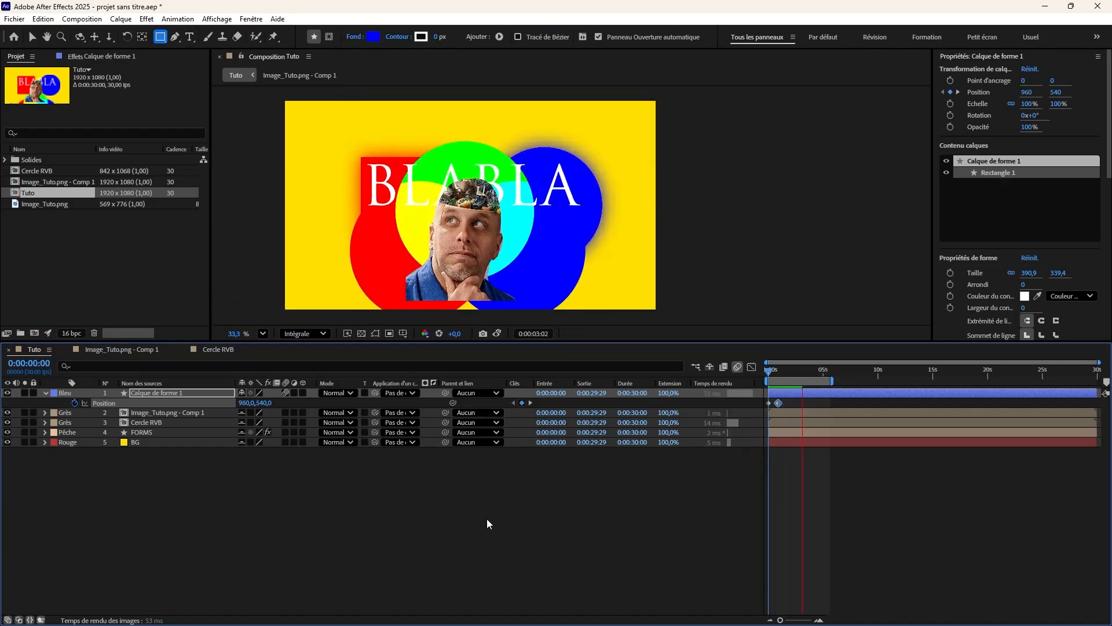
pyautogui.press('space')
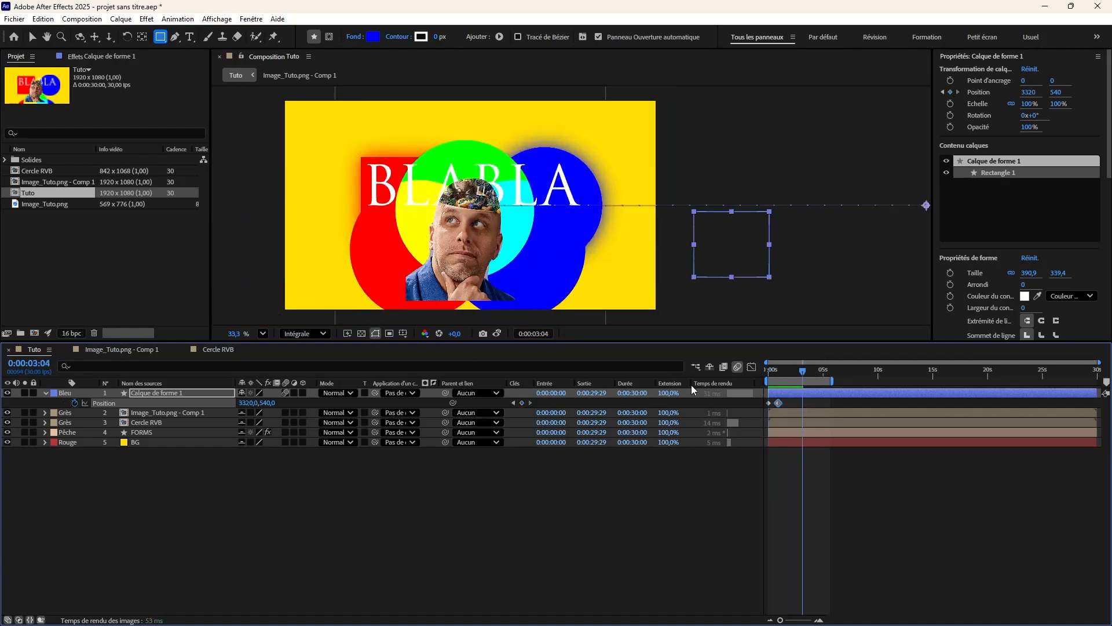
# End the work area at 0:00:03:04 and preview the composition beyond that point.
pyautogui.press('n')
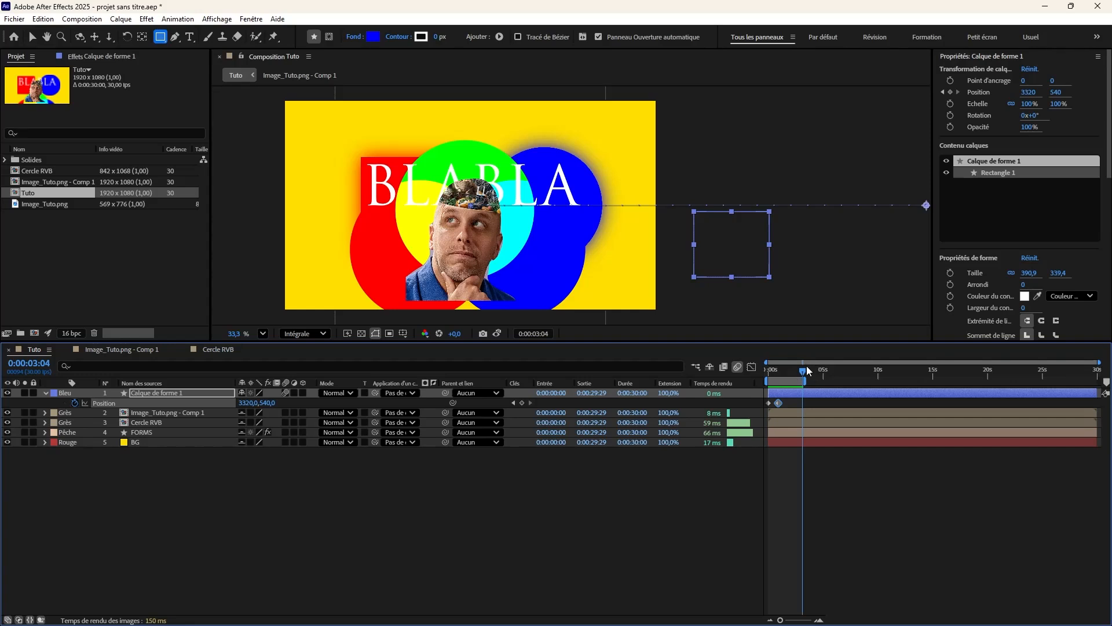
pyautogui.press('space')
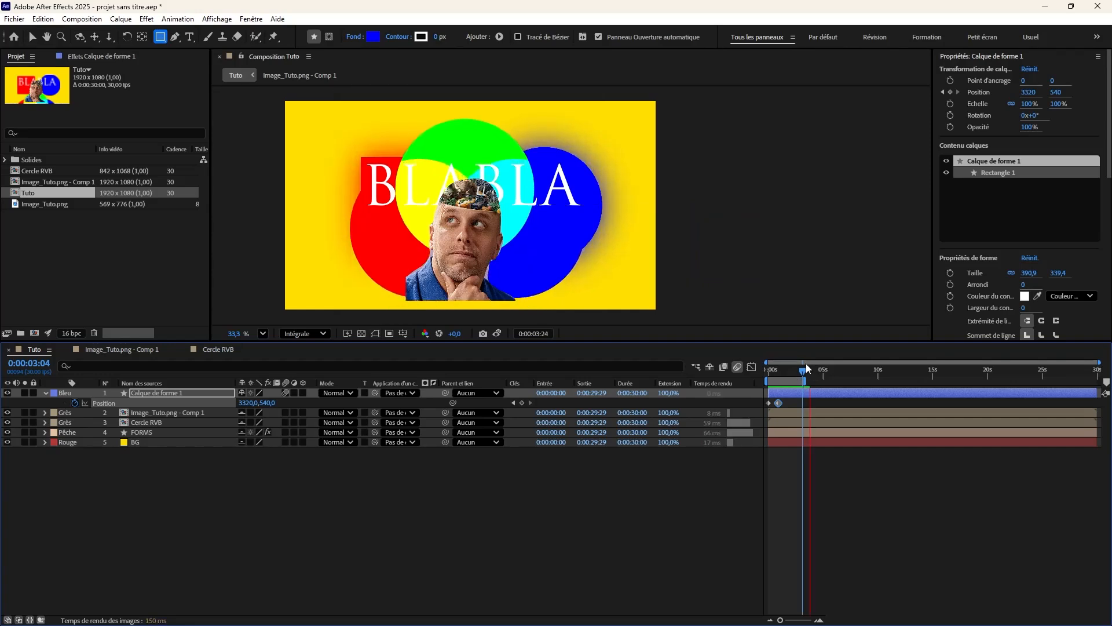
pyautogui.press('space')
pyautogui.press('space')
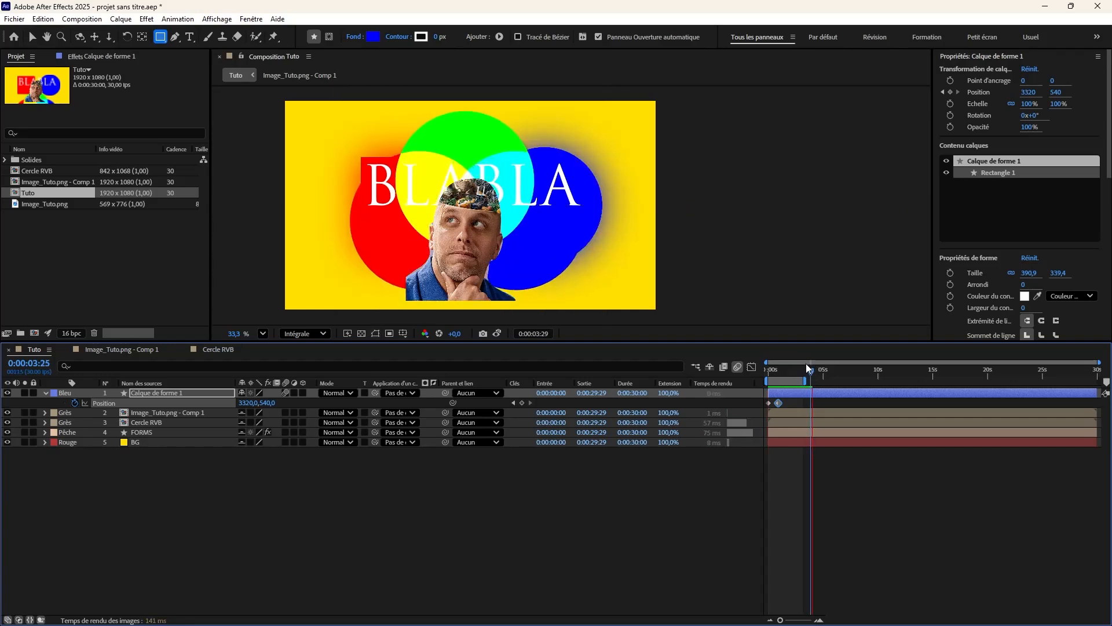
pyautogui.press('space')
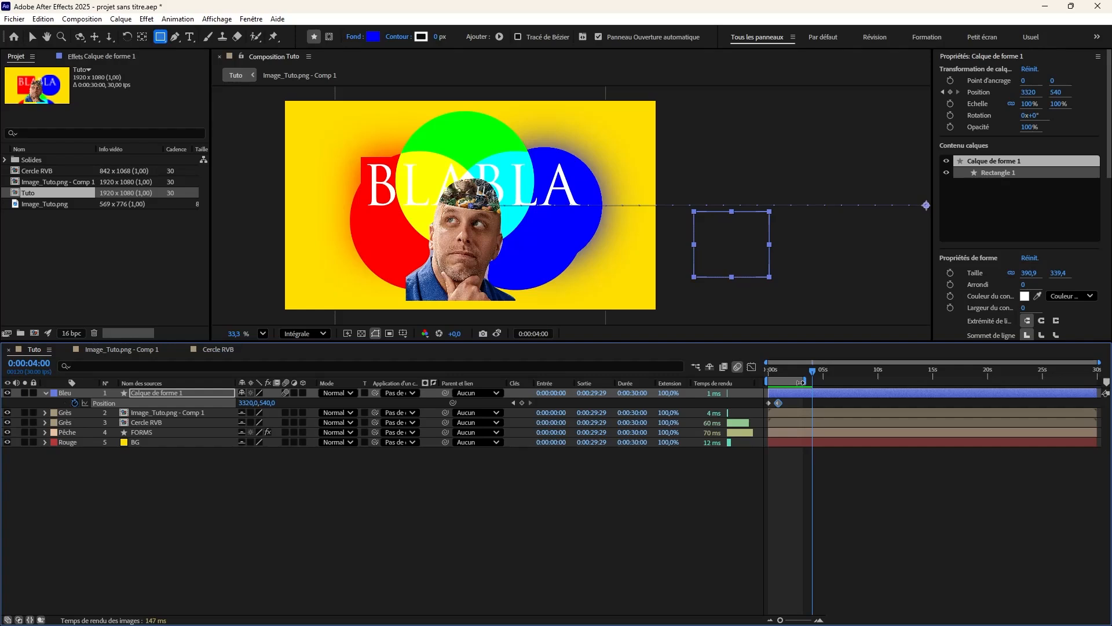
# Magnify the first seconds of the timeline and disable Mettre en cache avant la lecture in the preview settings.
pyautogui.scroll(2, 794, 390)
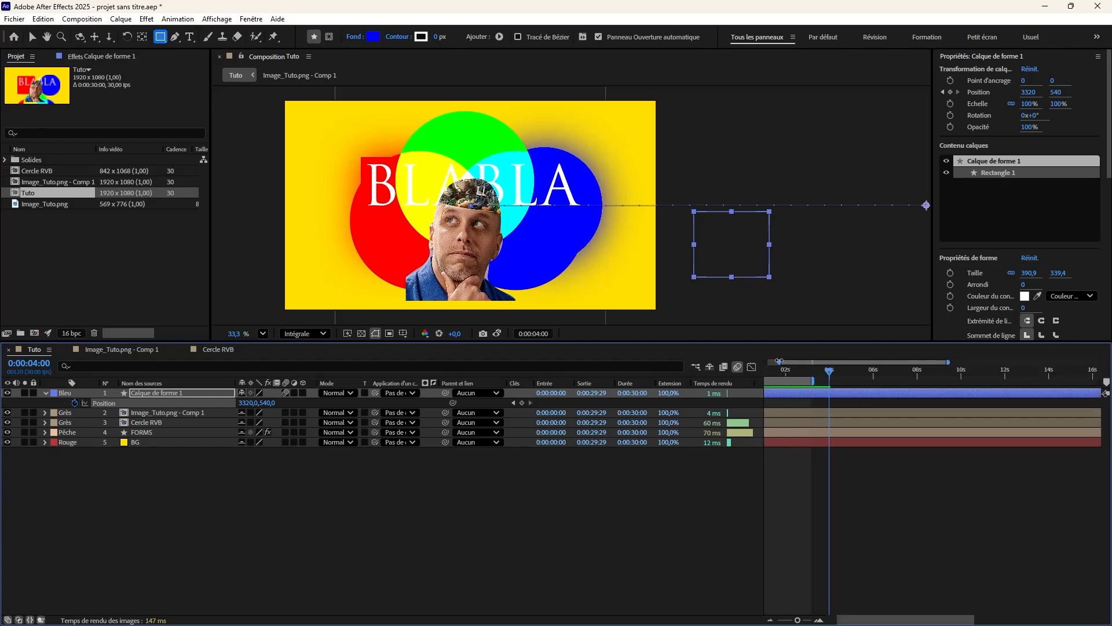
pyautogui.moveTo(779, 361); pyautogui.dragTo(766, 361)
pyautogui.click(968, 57)
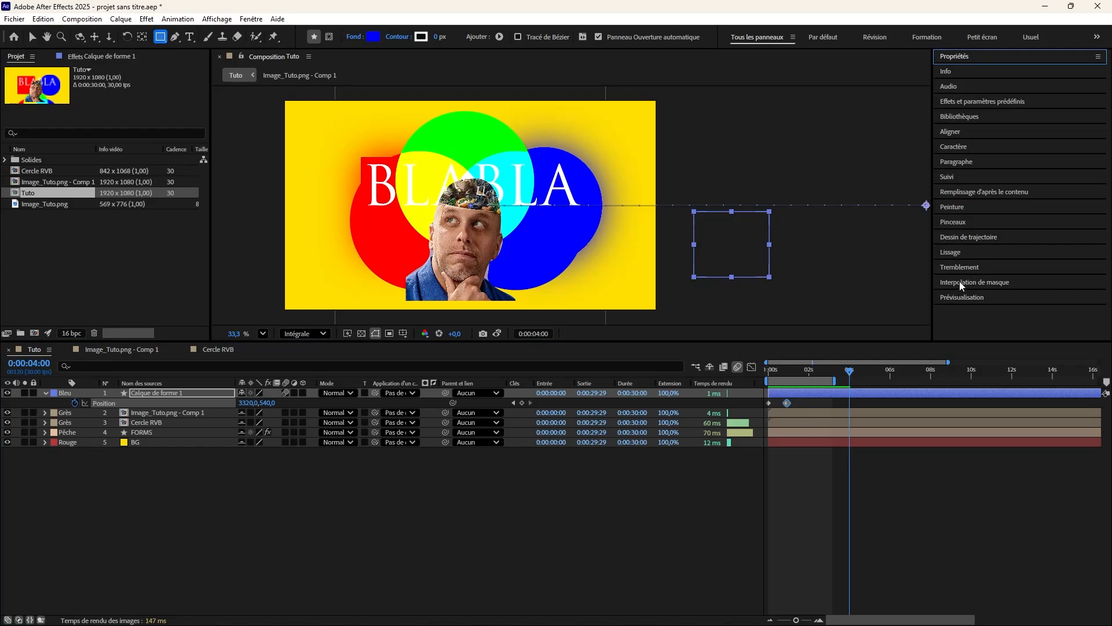
pyautogui.click(955, 299)
pyautogui.scroll(-3, 959, 325)
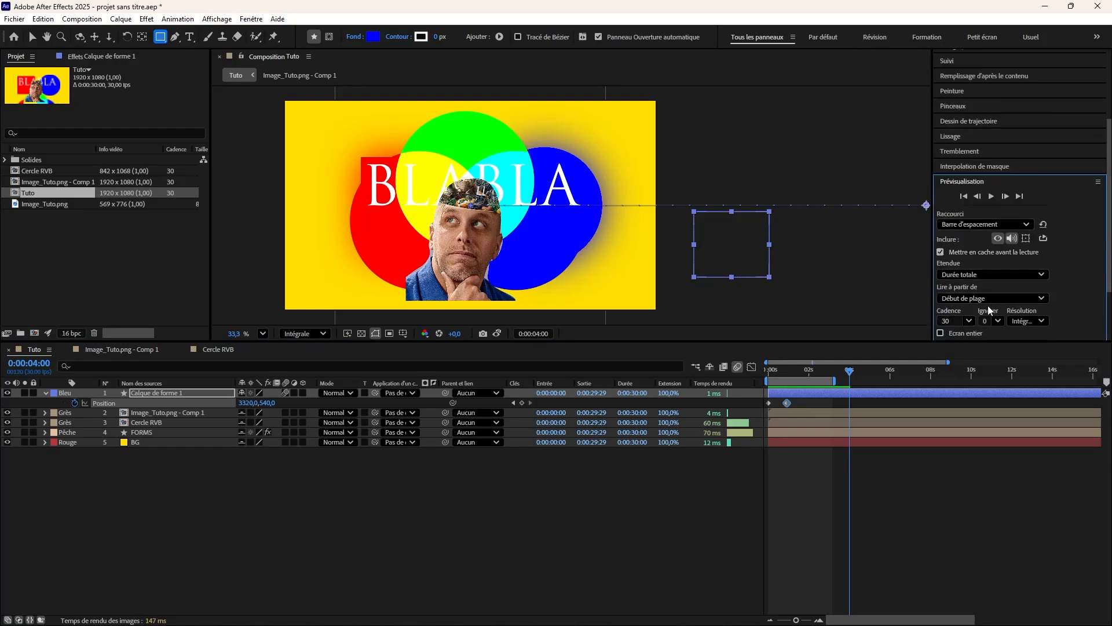
pyautogui.scroll(2, 1058, 293)
pyautogui.scroll(-2, 1060, 289)
pyautogui.click(941, 252)
# Play the animation to 0:00:01:26, end the work area there and replay it from the start.
pyautogui.press('space')
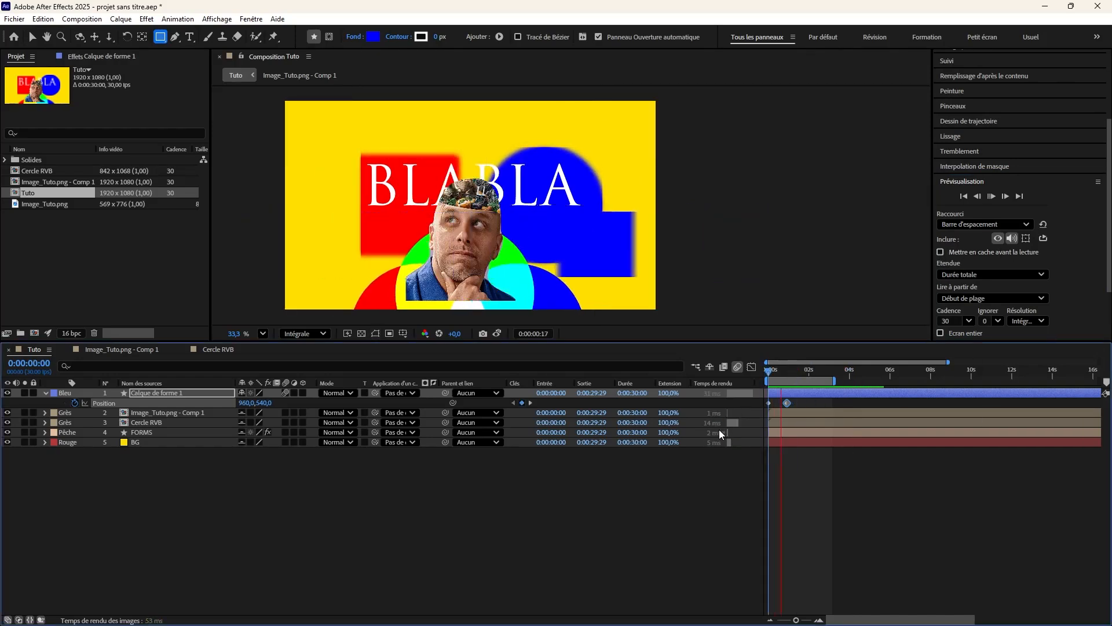
pyautogui.press('space')
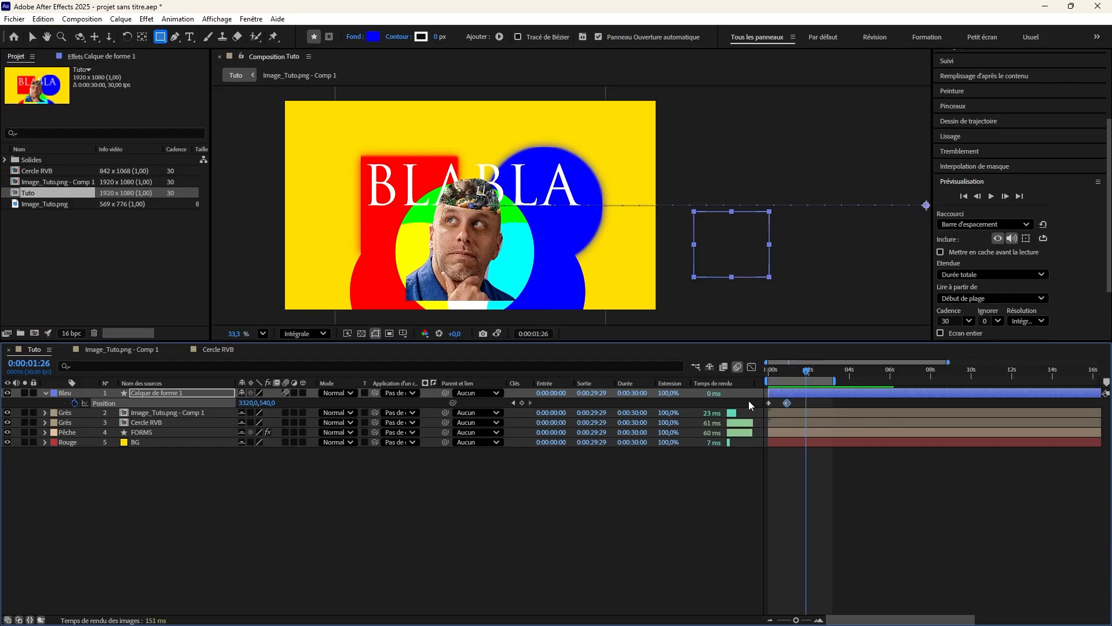
pyautogui.press('space')
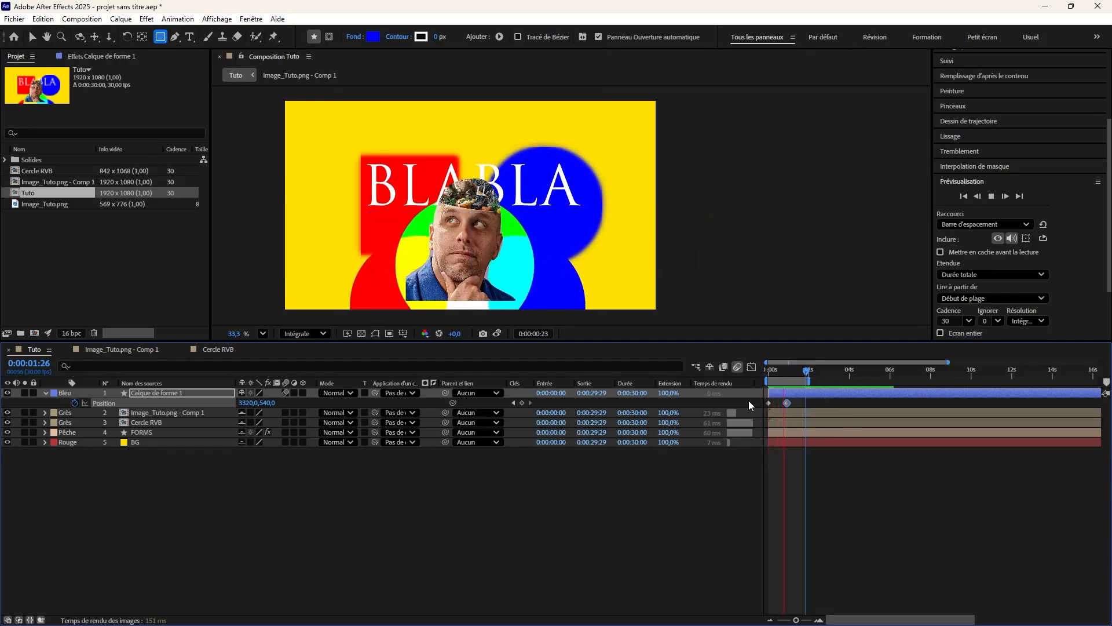
pyautogui.press('space')
# Move Calque de forme 1's first Position keyframe to about 0:00:00:17 and preview the faster movement.
pyautogui.click(769, 404)
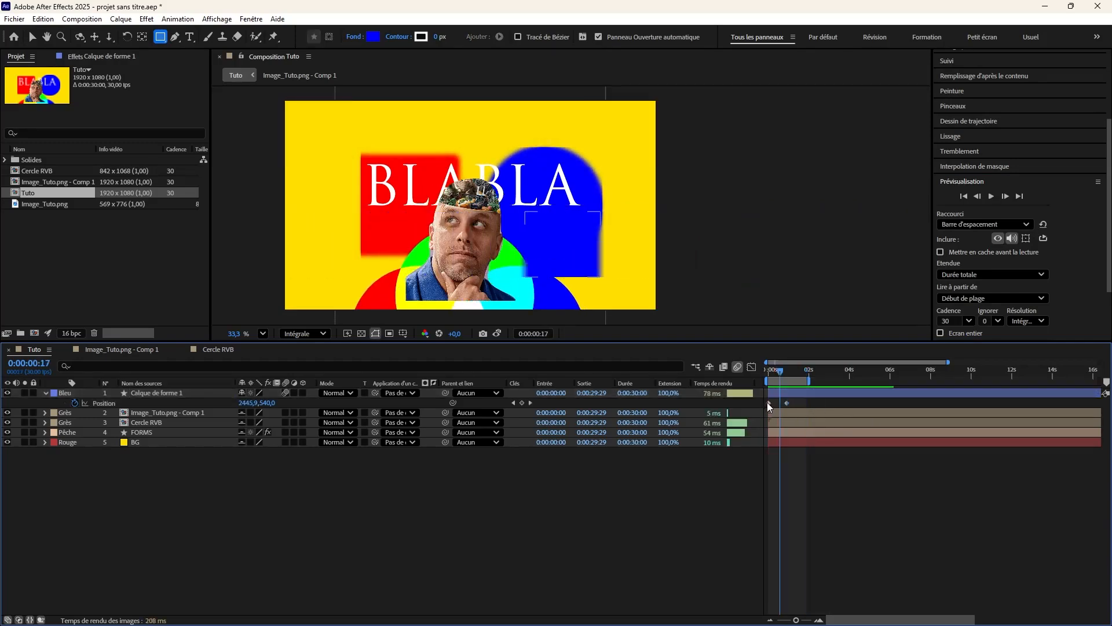
pyautogui.moveTo(768, 402); pyautogui.dragTo(782, 403)
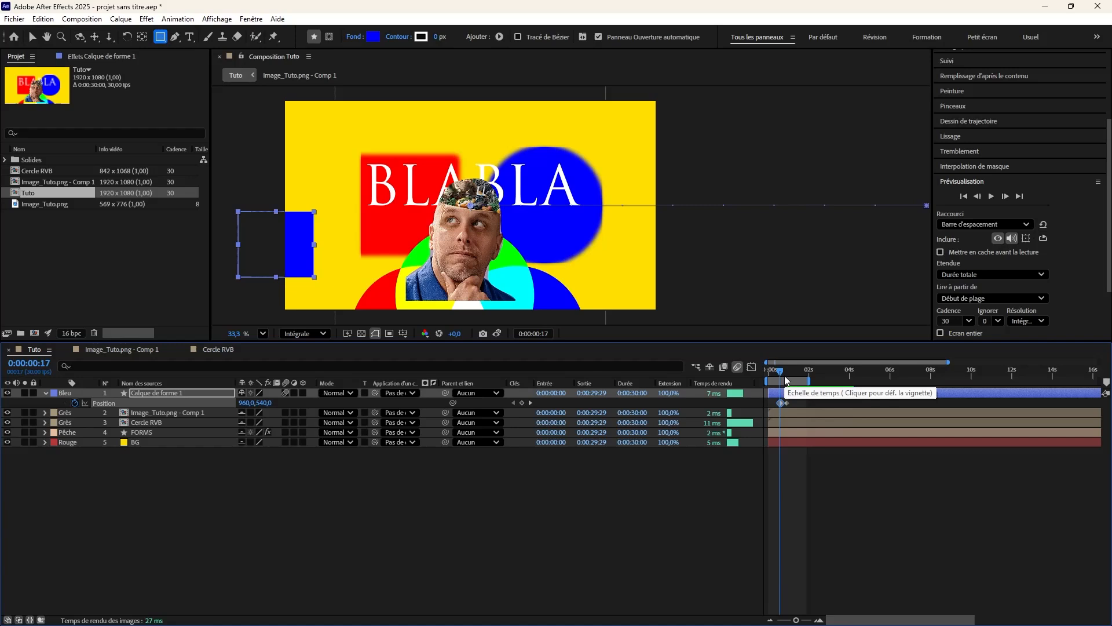
pyautogui.press('space')
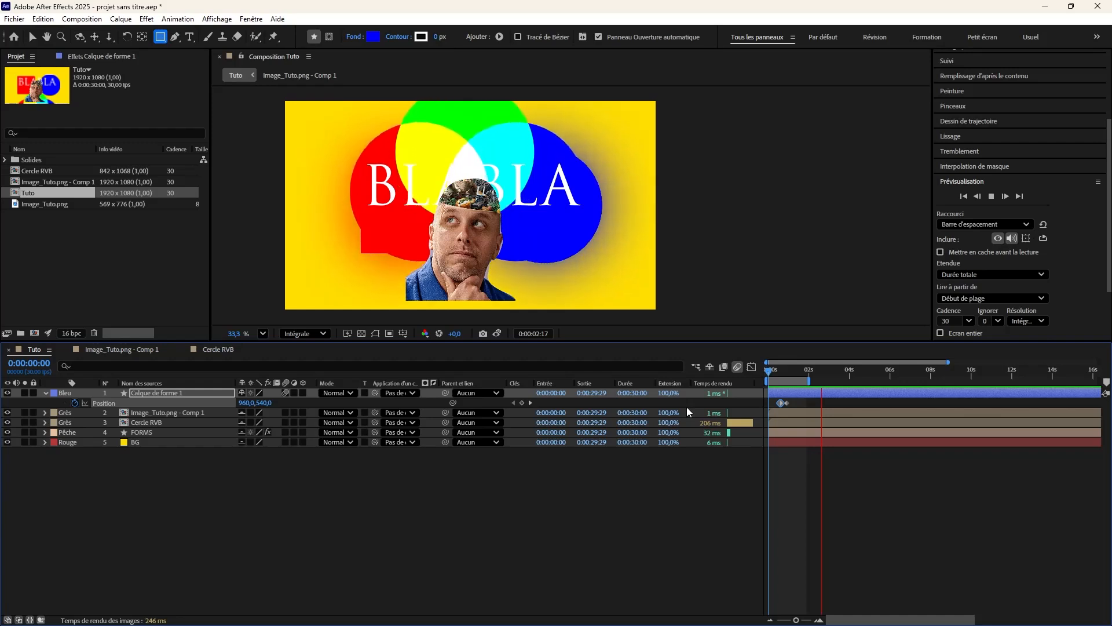
pyautogui.press('space')
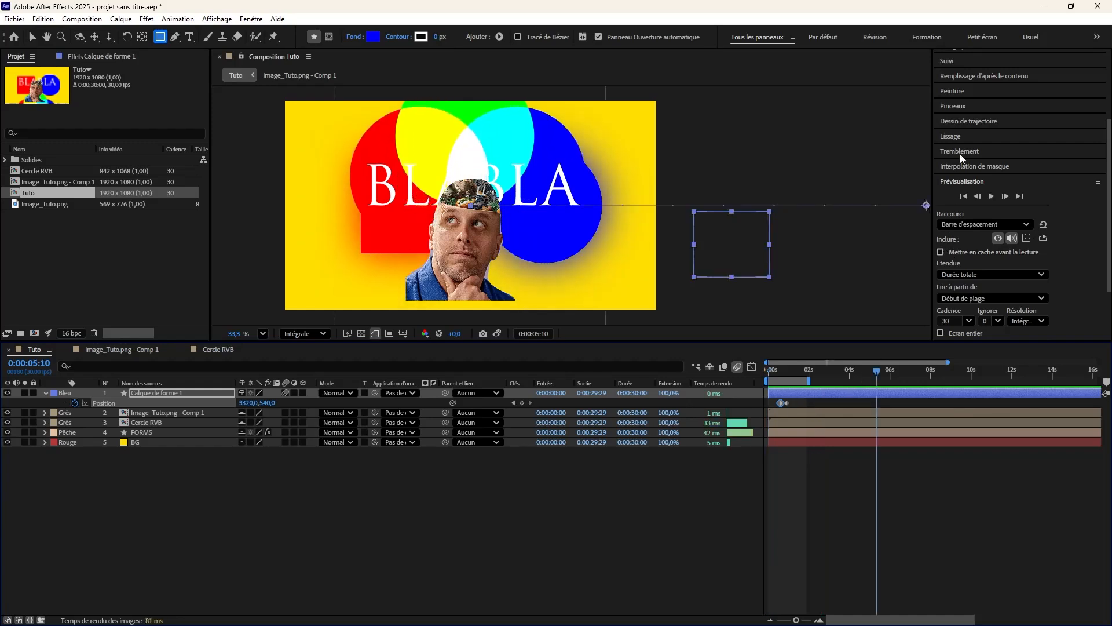
# Set the preview range to Zone de travail and play the animation from 0:00:00:00.
pyautogui.click(989, 275)
pyautogui.click(982, 293)
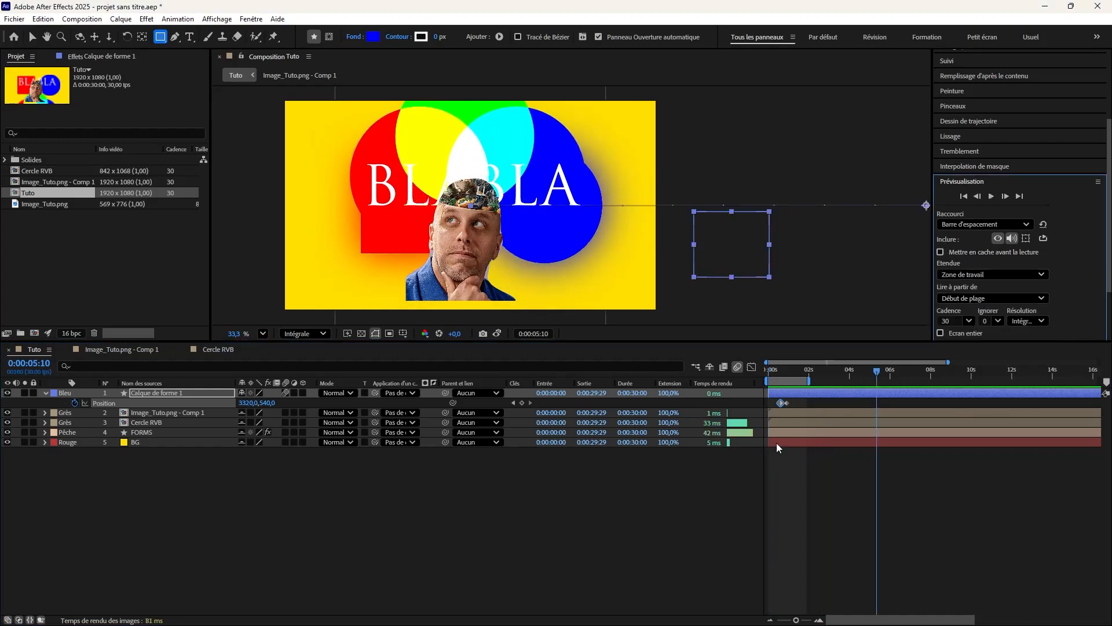
pyautogui.click(772, 378)
pyautogui.click(769, 377)
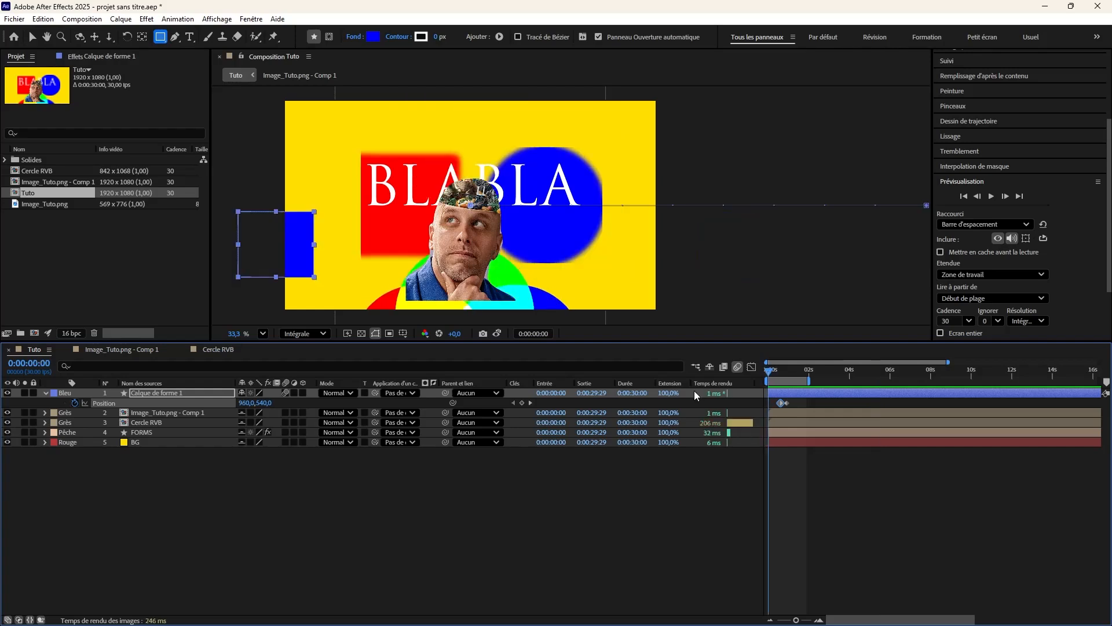
pyautogui.press('space')
pyautogui.moveTo(653, 623)
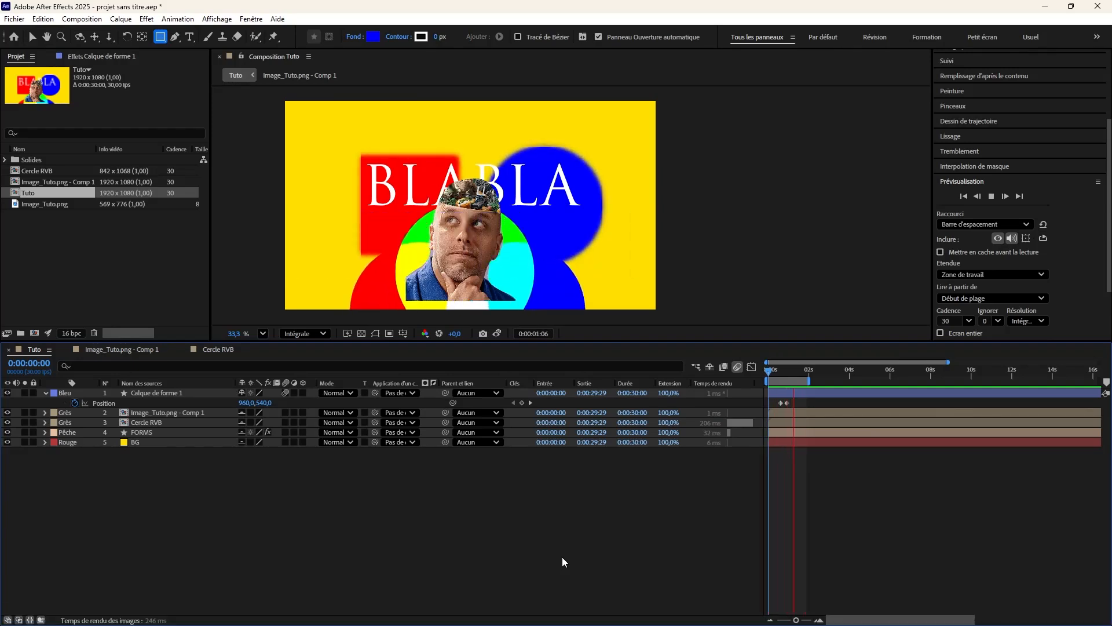
pyautogui.press('space')
# Turn off motion blur for the composition and select both Position keyframes of Calque de forme 1.
pyautogui.click(738, 367)
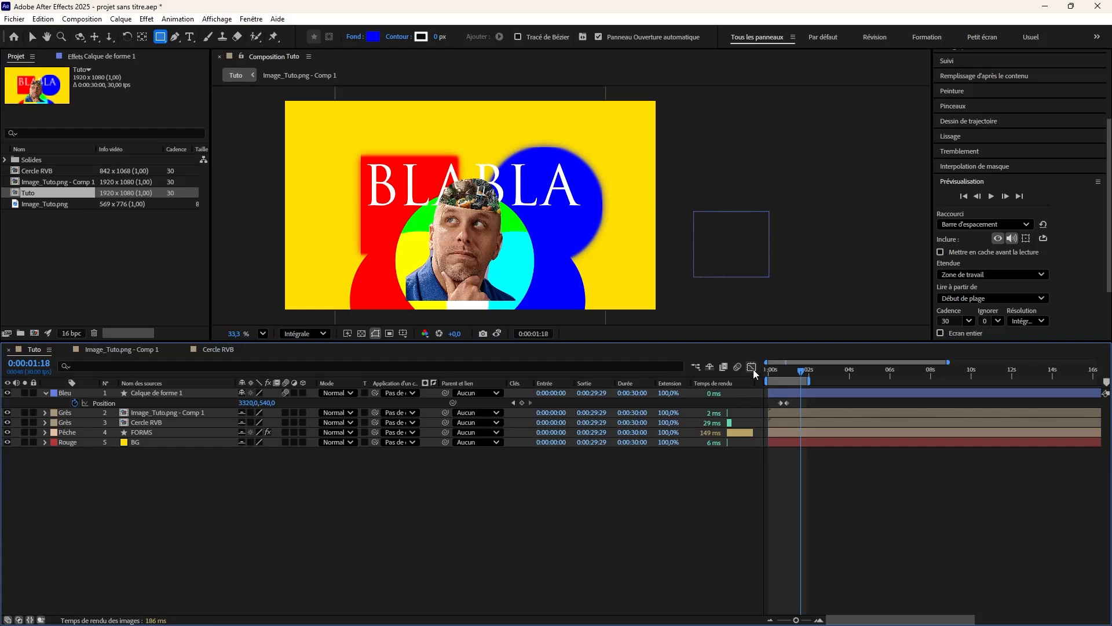
pyautogui.moveTo(809, 405); pyautogui.dragTo(730, 415)
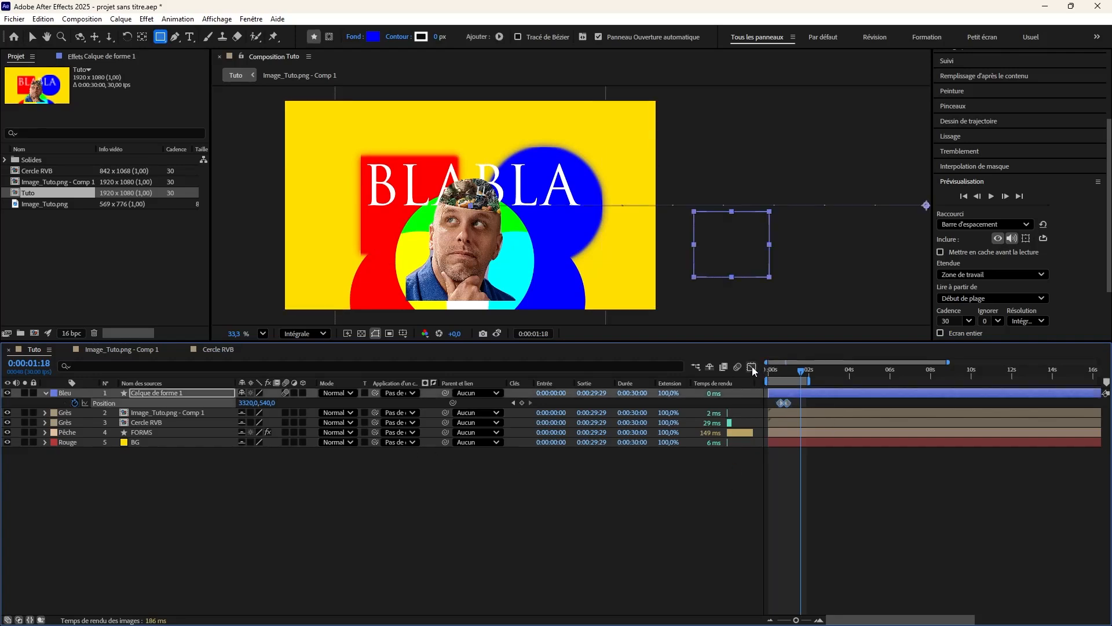
# Spread the blue shape layer's two Position keyframes to the composition start and just before 2 seconds, keeping both selected.
pyautogui.click(784, 408)
pyautogui.moveTo(787, 404)
pyautogui.mouseDown()
pyautogui.moveTo(806, 403)
pyautogui.moveTo(769, 403)
pyautogui.mouseUp()
pyautogui.click(781, 403)
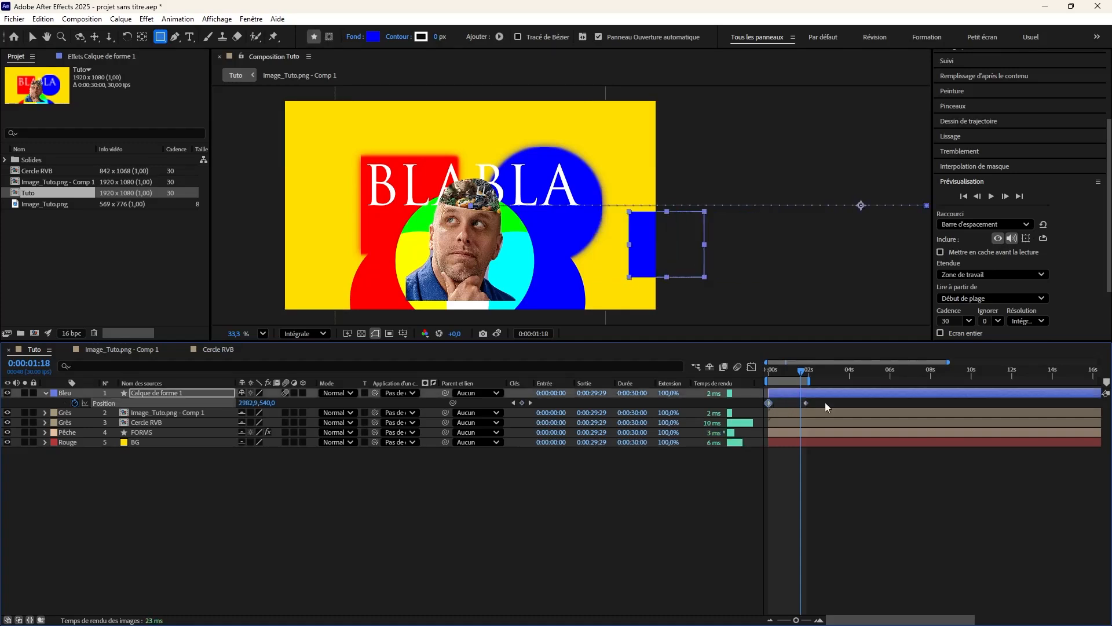
pyautogui.moveTo(840, 398); pyautogui.dragTo(699, 416)
# Compare the value graph and the speed graph of the blue shape's Position animation in the graph editor.
pyautogui.click(753, 367)
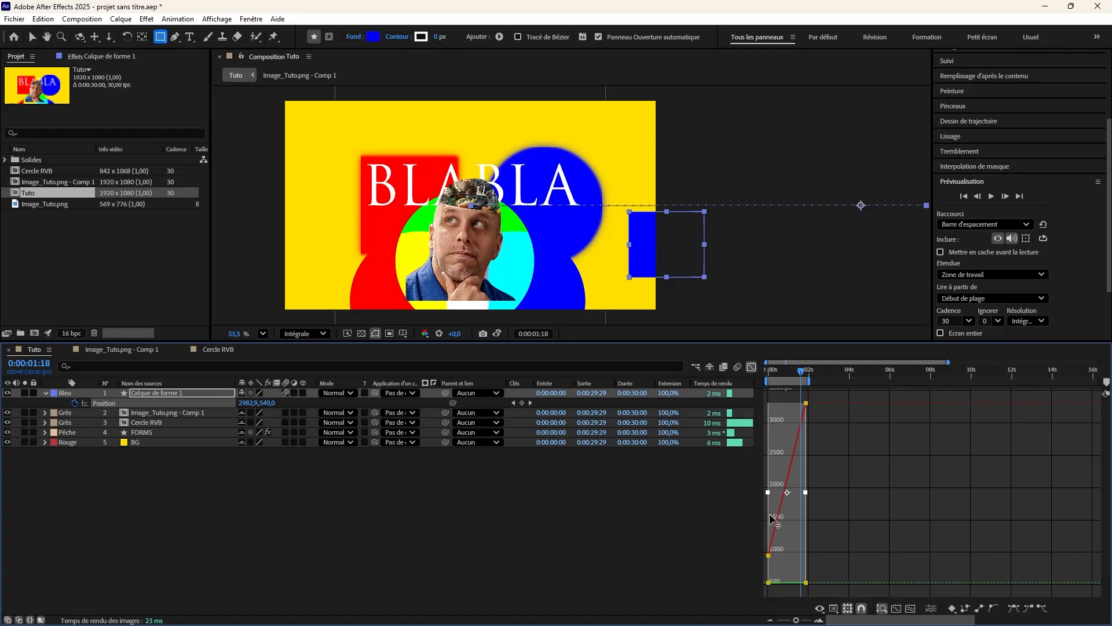
pyautogui.click(834, 608)
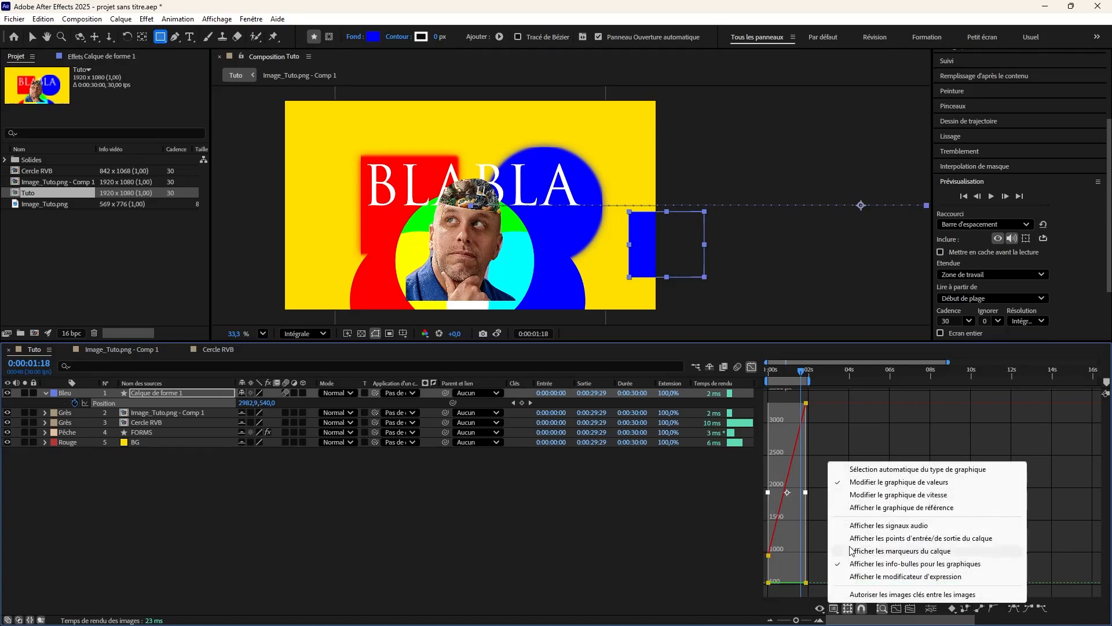
pyautogui.click(882, 494)
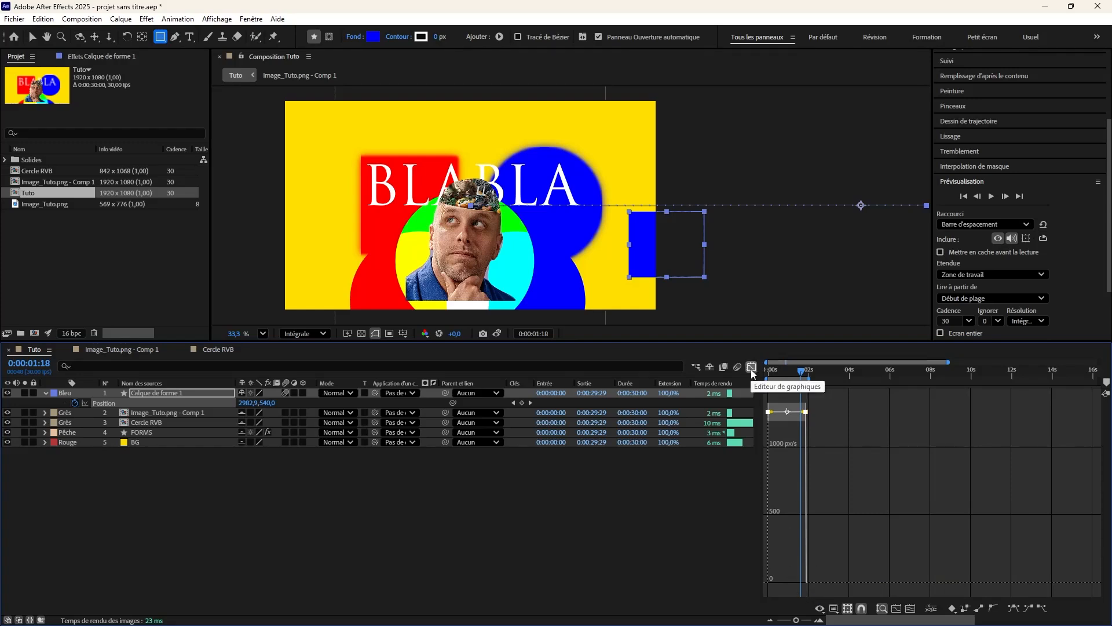
pyautogui.click(834, 608)
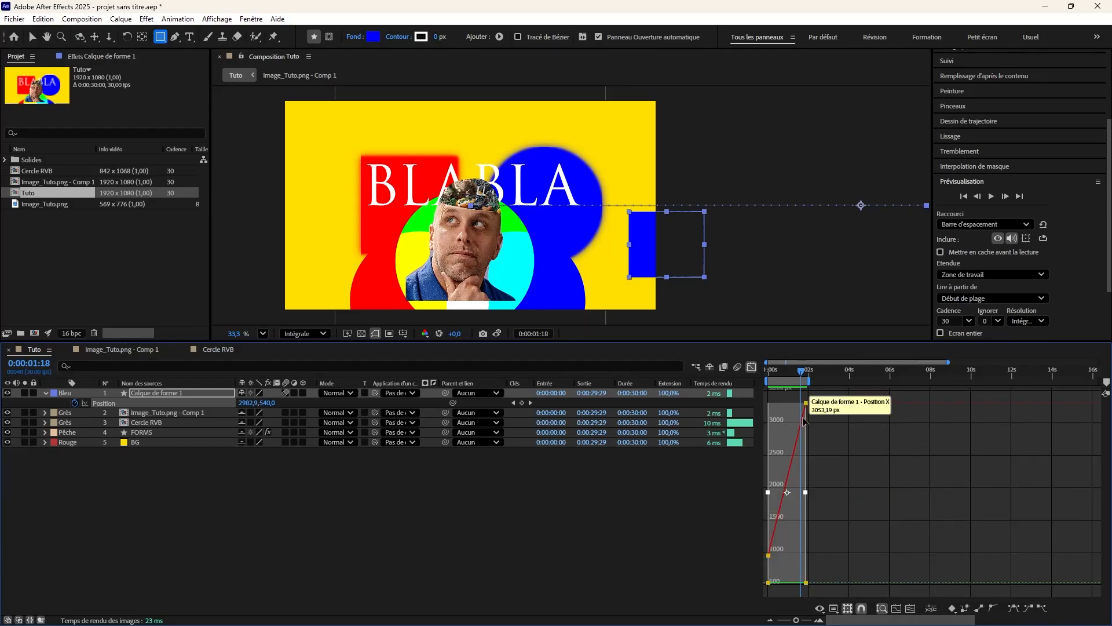
pyautogui.click(753, 367)
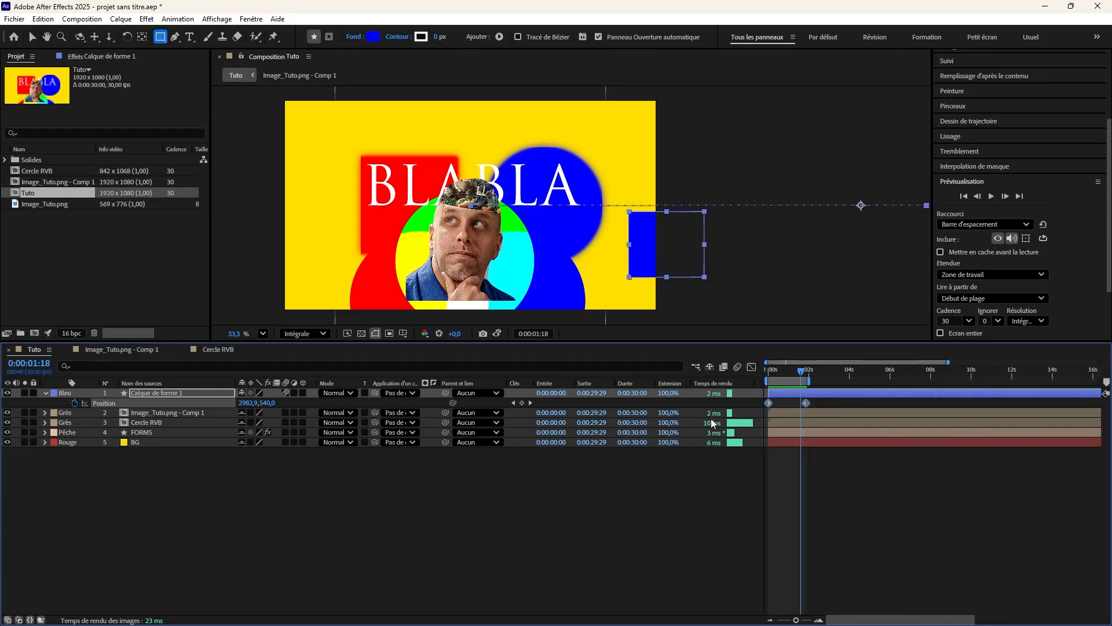
# Apply Easy Ease to both Position keyframes and display the reference graph in the graph editor.
pyautogui.press('F9')
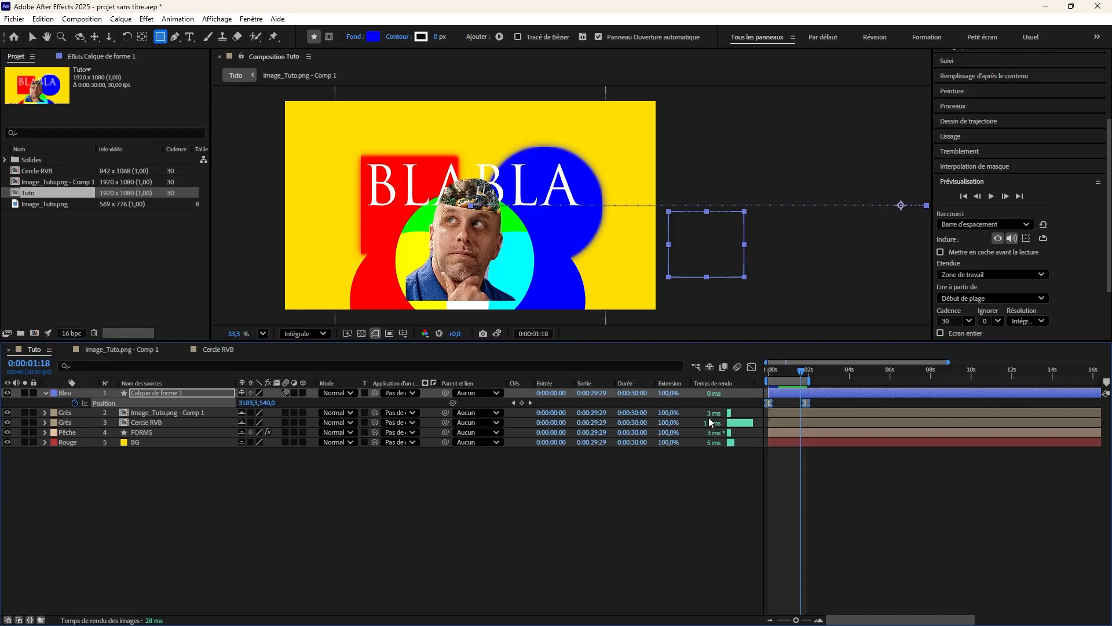
pyautogui.click(752, 367)
pyautogui.moveTo(819, 400); pyautogui.dragTo(792, 432)
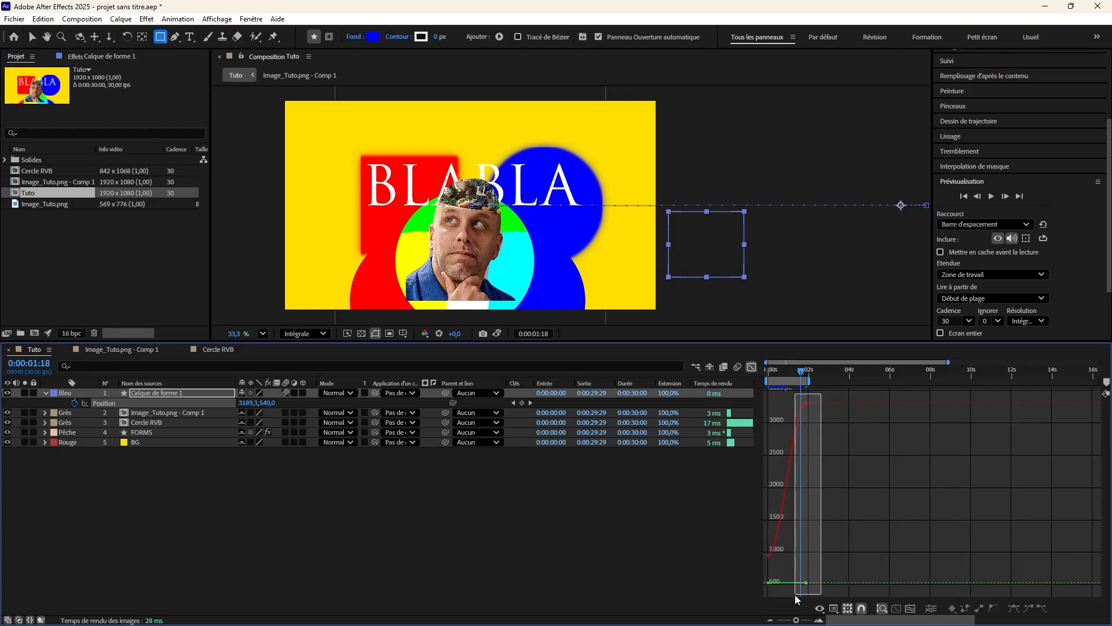
pyautogui.click(849, 610)
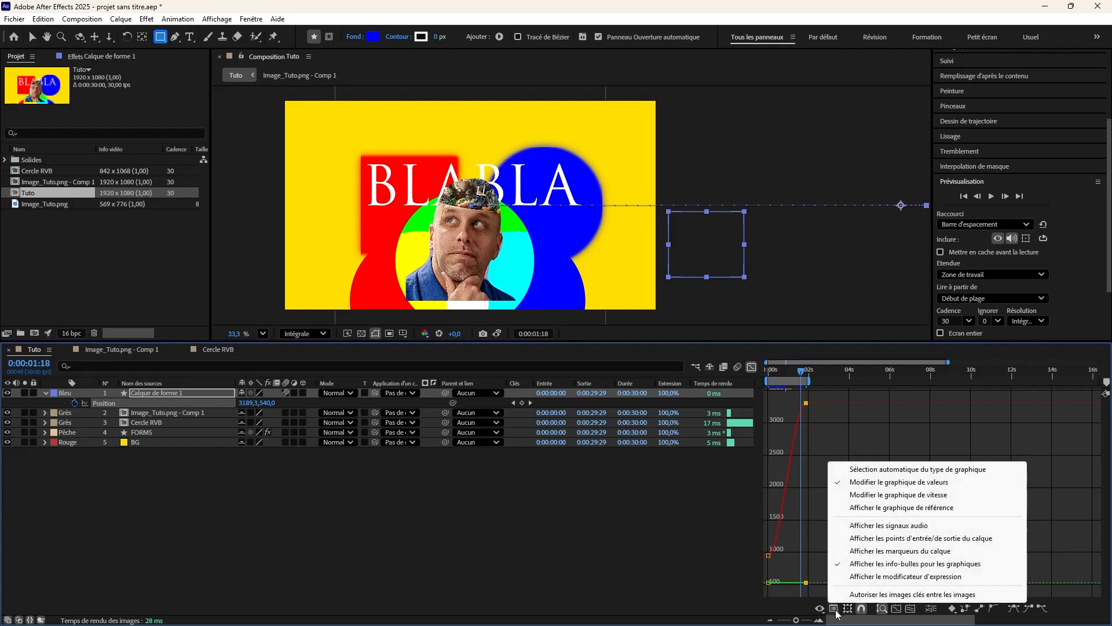
pyautogui.click(900, 508)
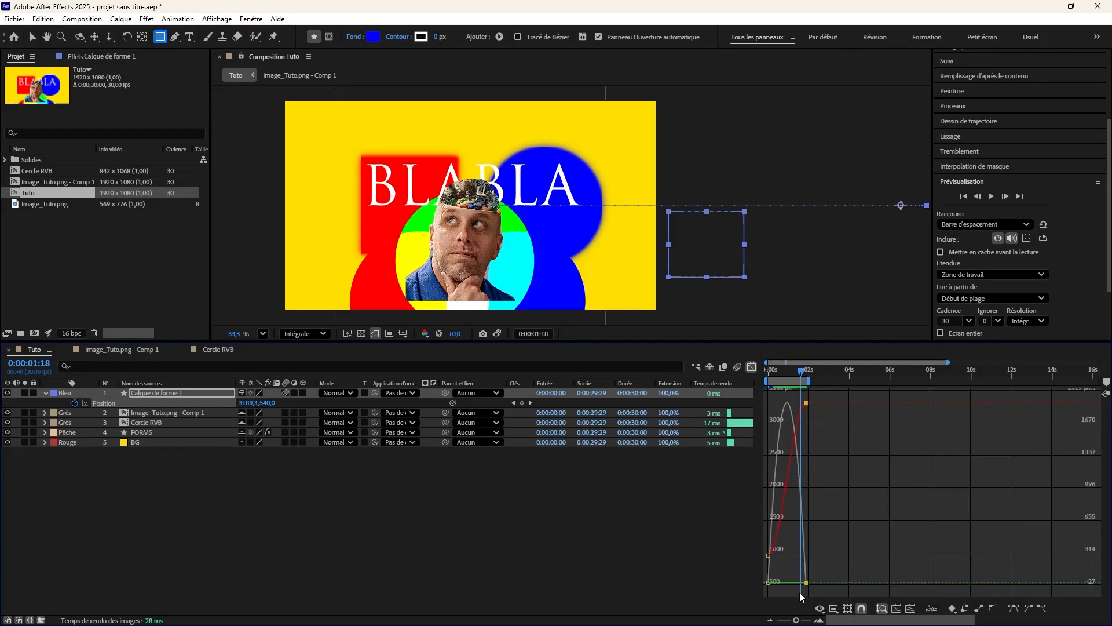
# Examine the eased Position curve around the end keyframe and the available keyframe options in the graph editor.
pyautogui.moveTo(830, 392); pyautogui.dragTo(794, 597)
pyautogui.scroll(1, 799, 575)
pyautogui.click(901, 609)
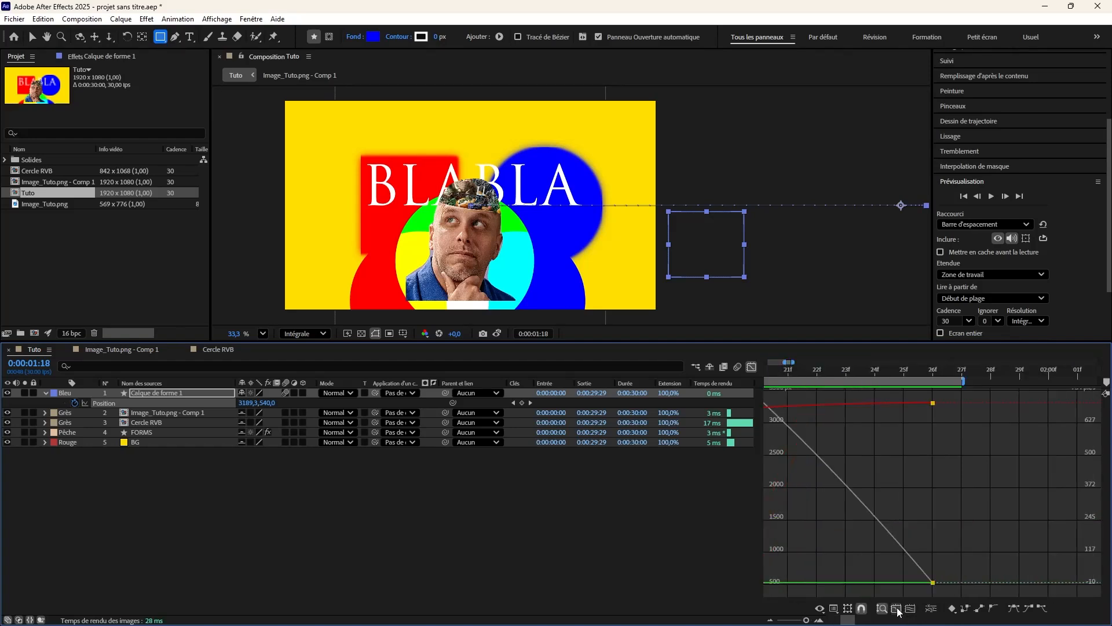
pyautogui.scroll(-4, 951, 493)
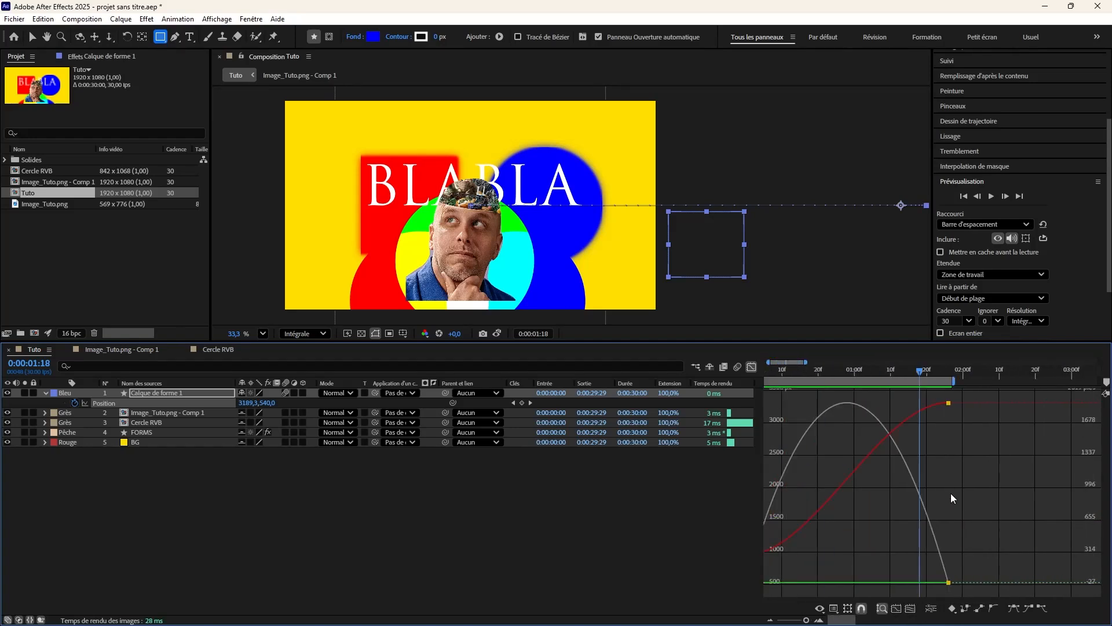
pyautogui.click(954, 609)
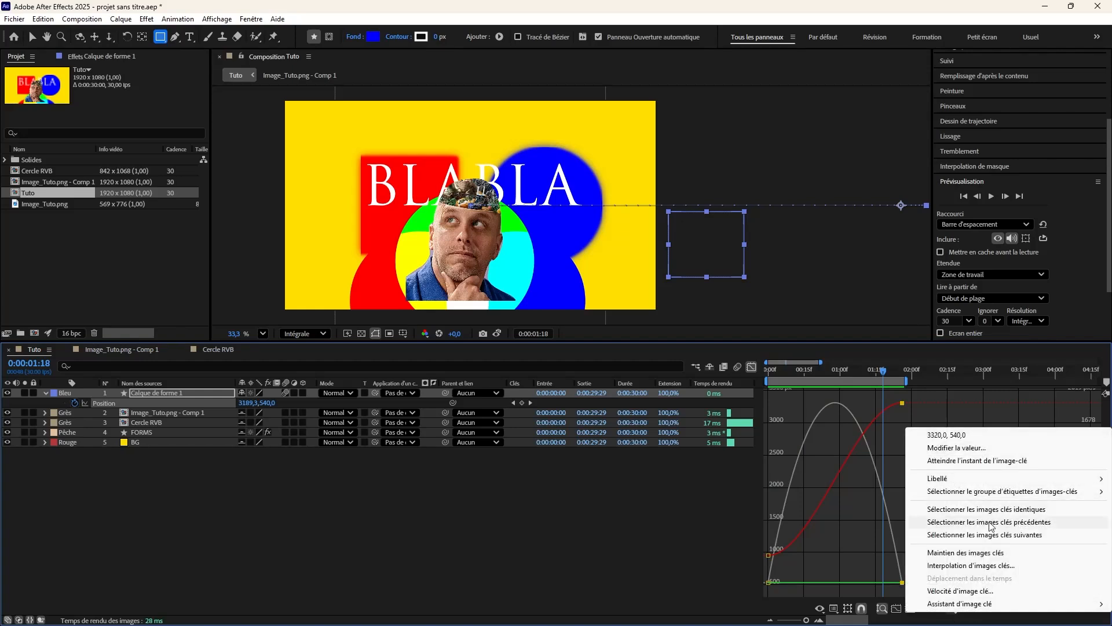
pyautogui.click(832, 528)
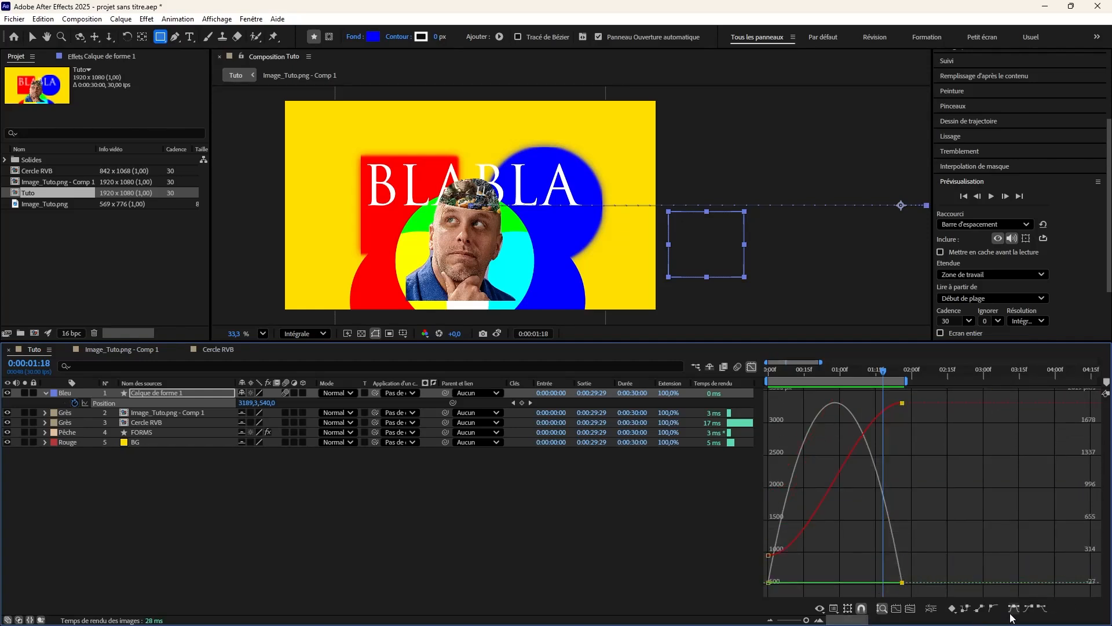
pyautogui.click(896, 608)
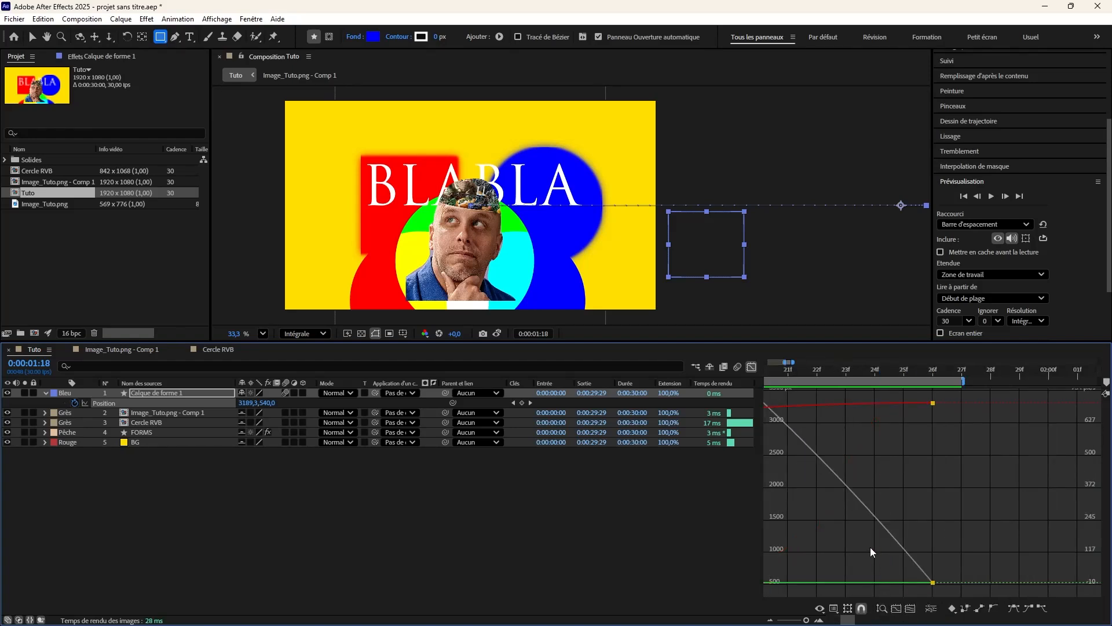
pyautogui.scroll(-5, 870, 552)
# Edit the Position speed graph, extending both keyframes' influence handles toward the middle for a sharp central speed peak.
pyautogui.click(838, 609)
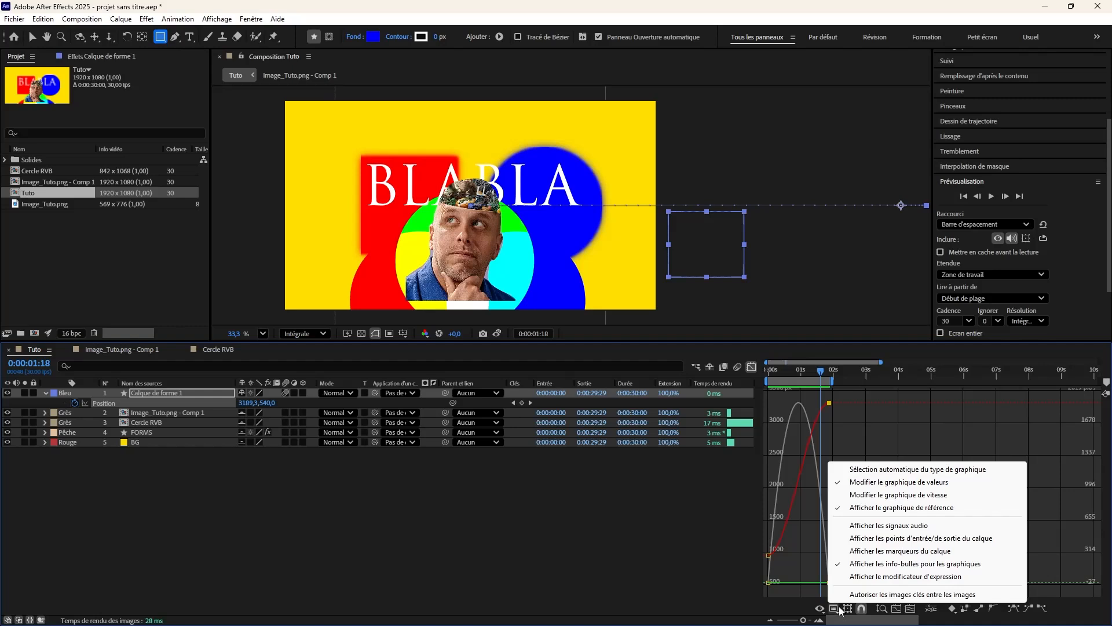
pyautogui.click(881, 484)
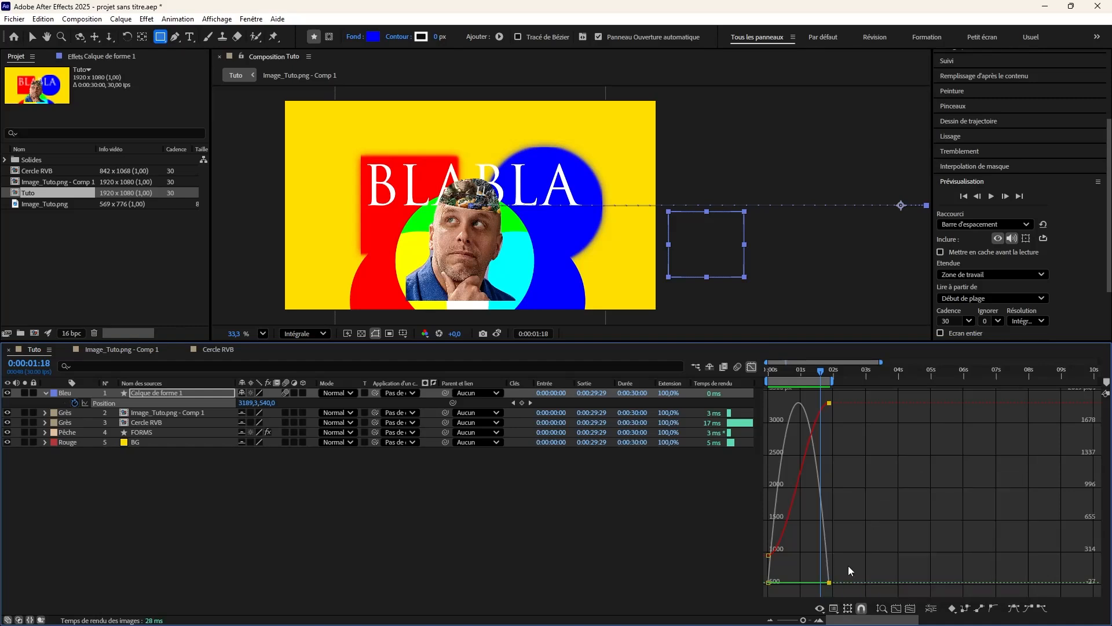
pyautogui.click(832, 609)
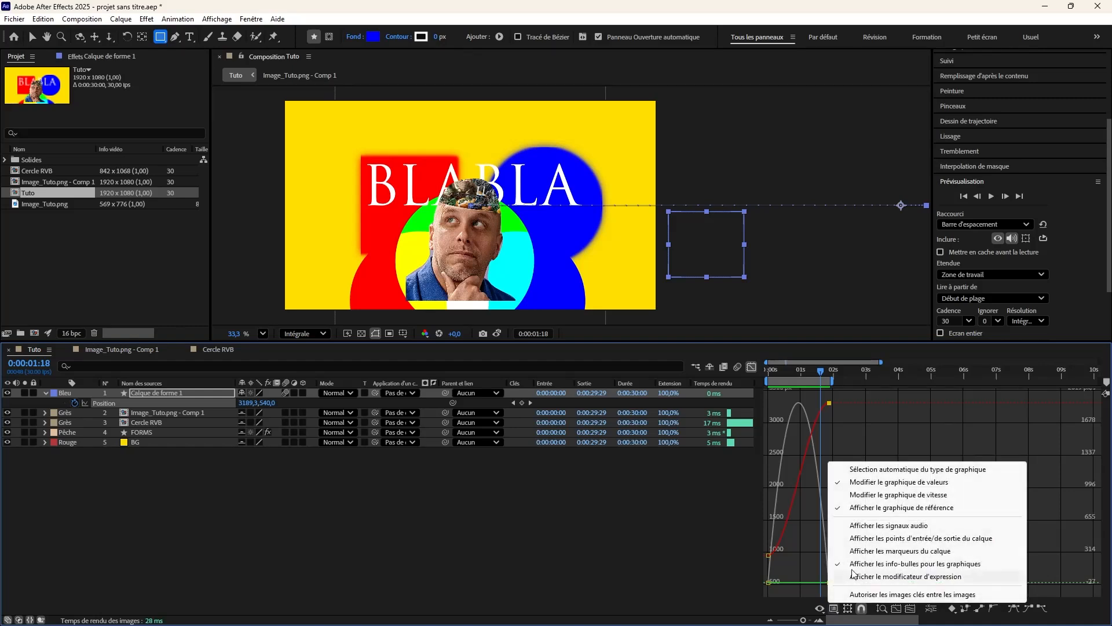
pyautogui.click(857, 495)
pyautogui.moveTo(867, 504); pyautogui.dragTo(823, 591)
pyautogui.scroll(-3, 825, 580)
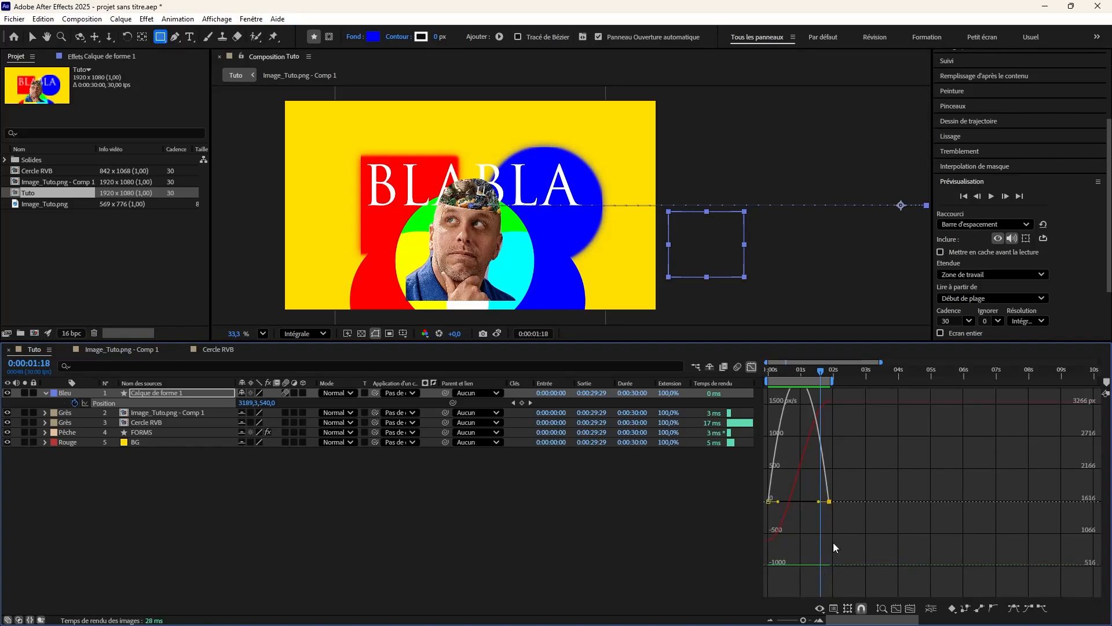
pyautogui.moveTo(855, 483); pyautogui.dragTo(812, 488)
pyautogui.scroll(2, 807, 524)
# Preview the blue shape's eased movement from the composition start, and return from the graph editor to the layer bars.
pyautogui.moveTo(786, 369); pyautogui.dragTo(723, 393)
pyautogui.press('space')
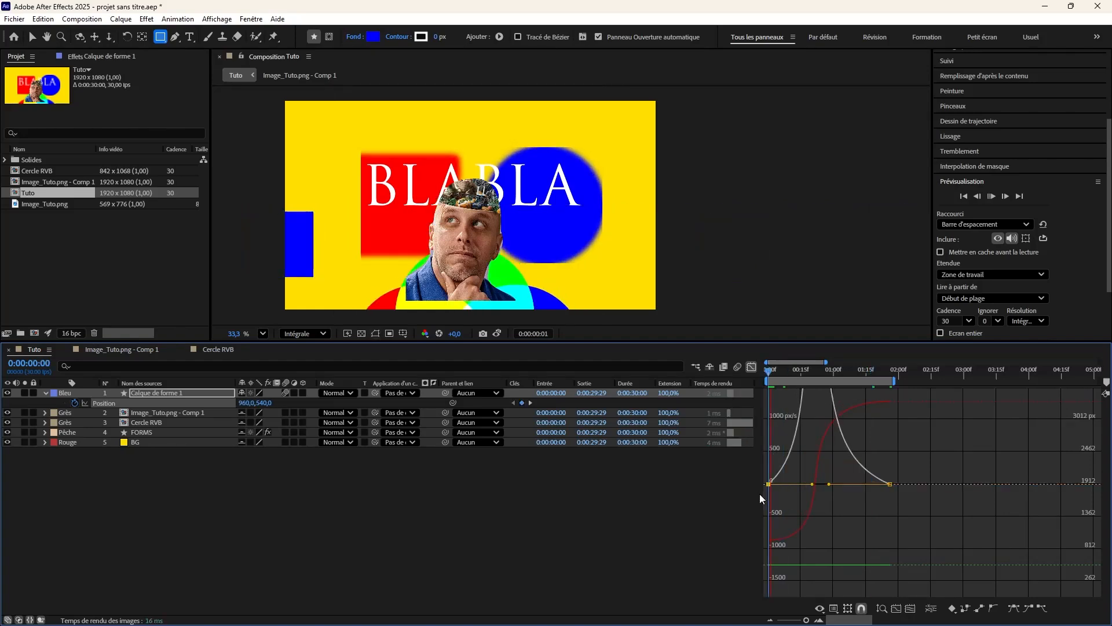
pyautogui.press('space')
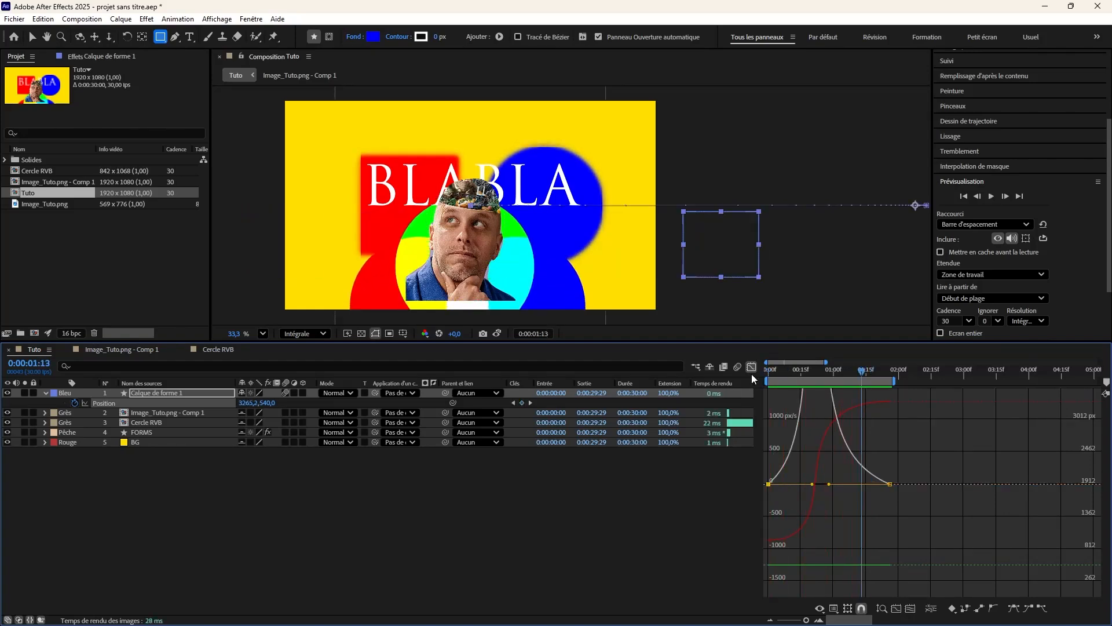
pyautogui.click(751, 367)
pyautogui.press('space')
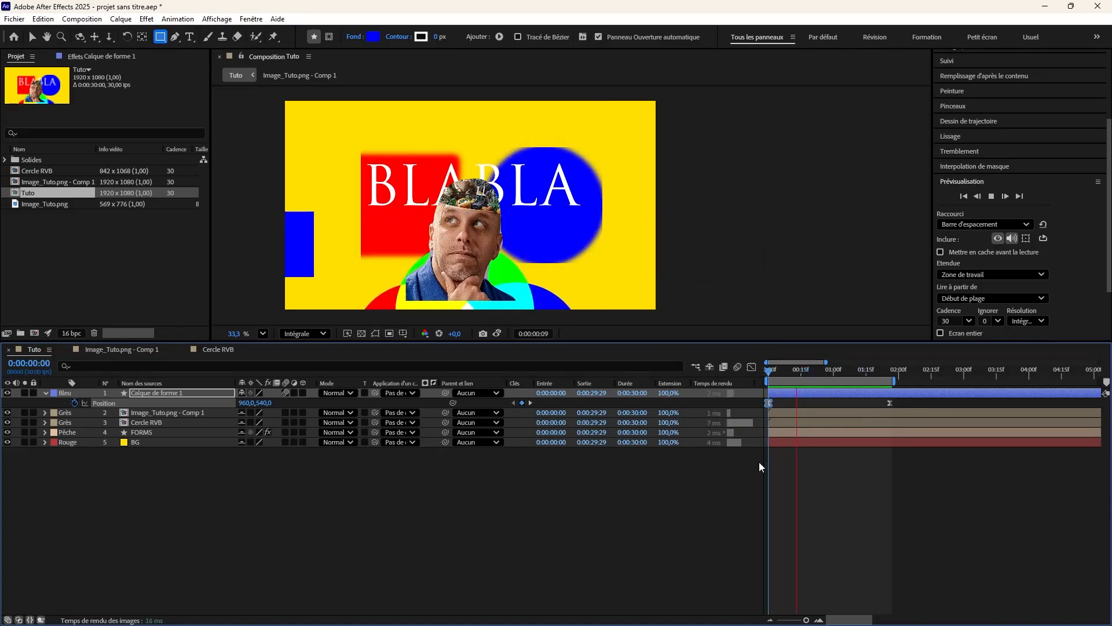
pyautogui.press('space')
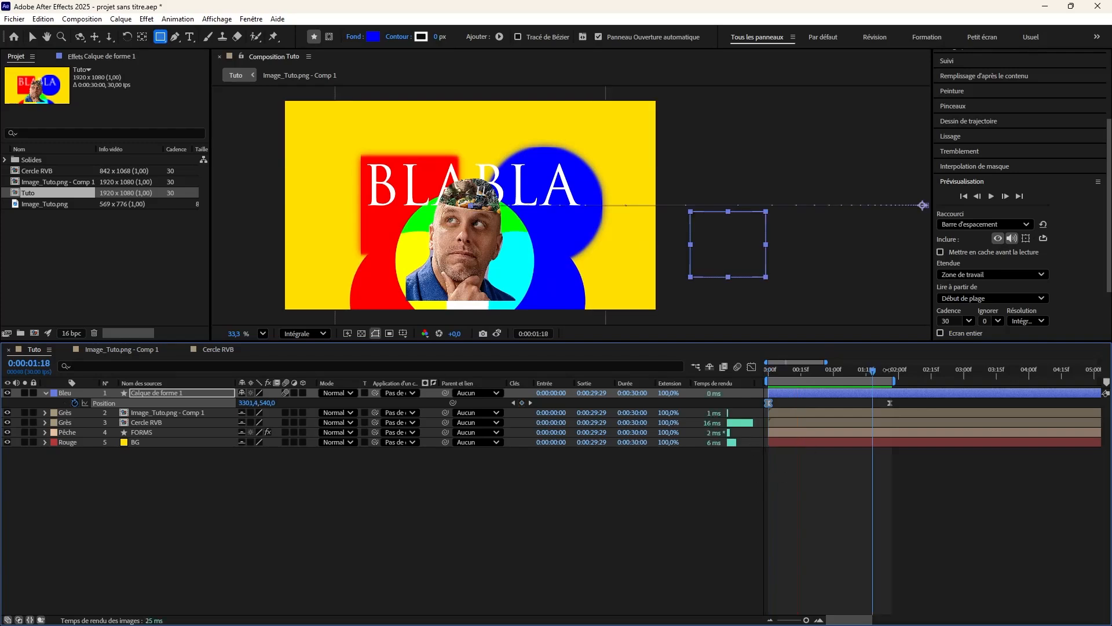
pyautogui.click(750, 368)
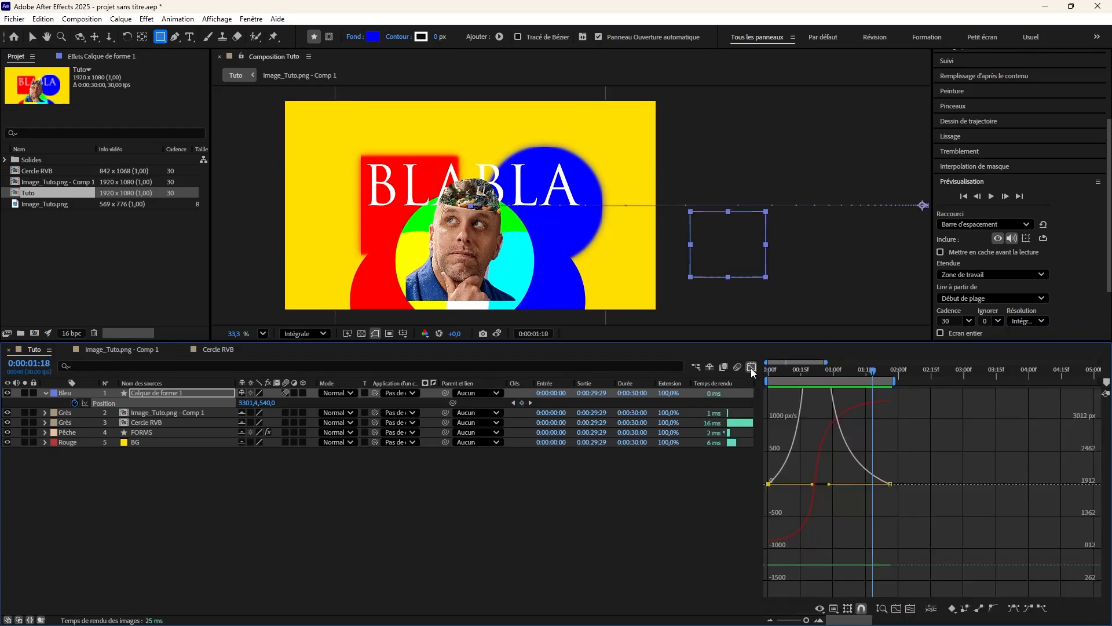
pyautogui.click(751, 368)
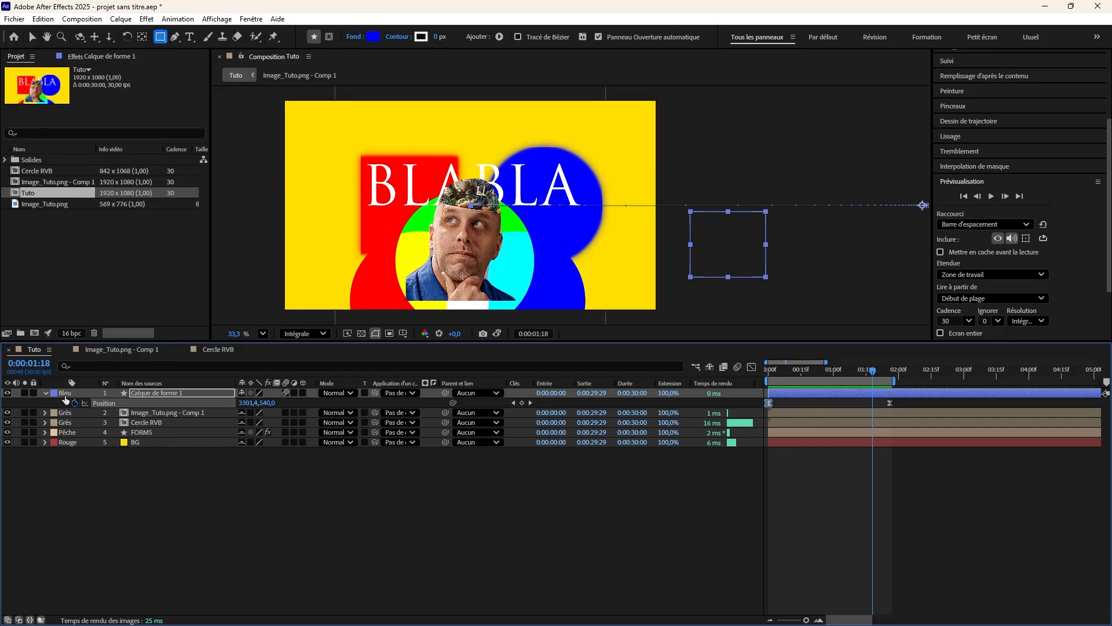
# Toggle layer visibility off and on, and temporarily hide the shy layers in the timeline.
pyautogui.click(7, 393)
pyautogui.click(7, 393)
pyautogui.moveTo(7, 393)
pyautogui.mouseDown()
pyautogui.moveTo(7, 428)
pyautogui.moveTo(8, 400)
pyautogui.mouseUp()
pyautogui.click(8, 433)
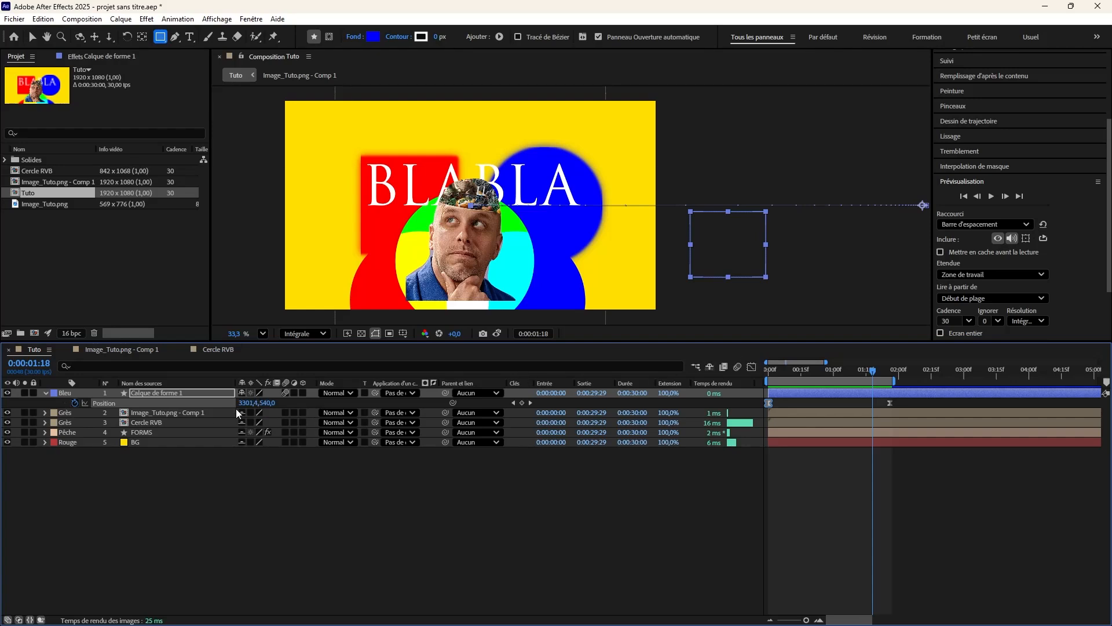
pyautogui.click(712, 367)
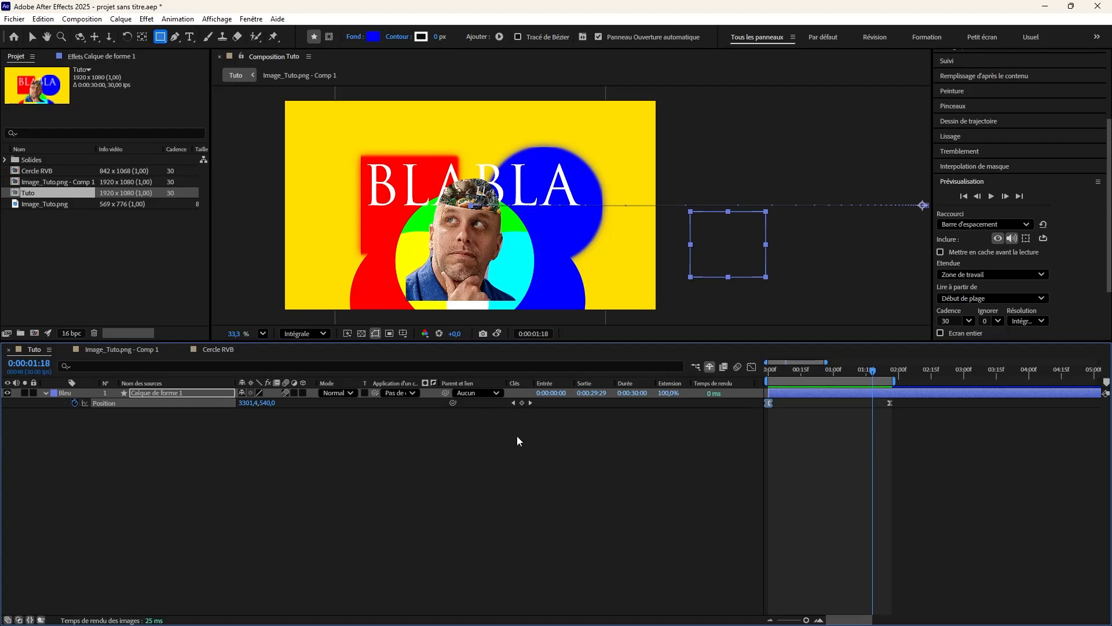
pyautogui.click(709, 367)
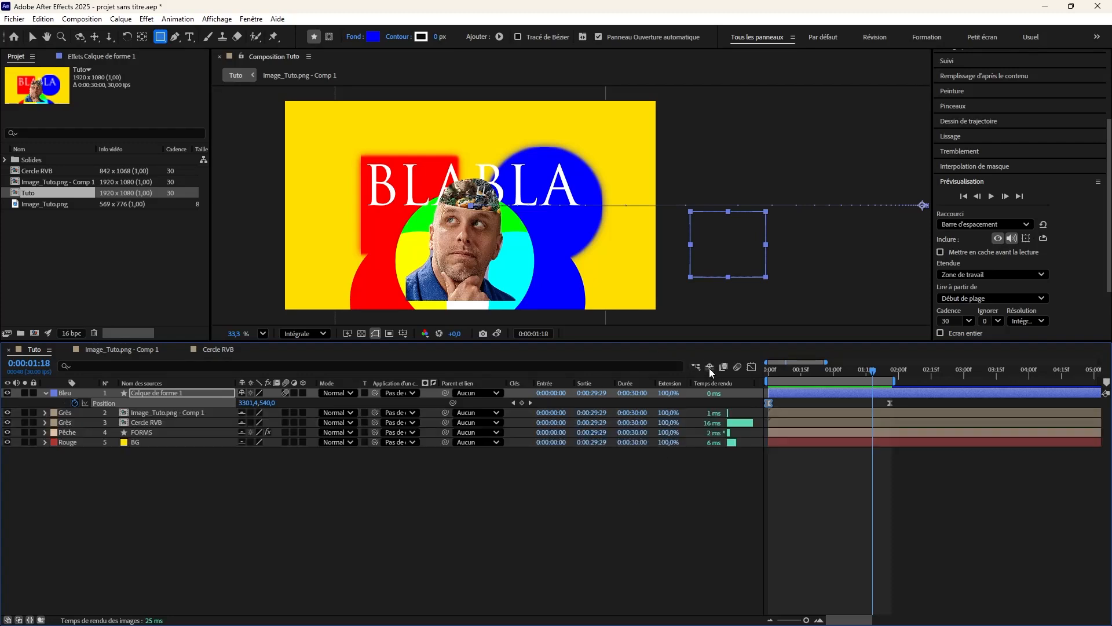
# Hide the blue shape and Image_Tuto.png - Comp 1 layers in the composition, and show both again.
pyautogui.click(8, 393)
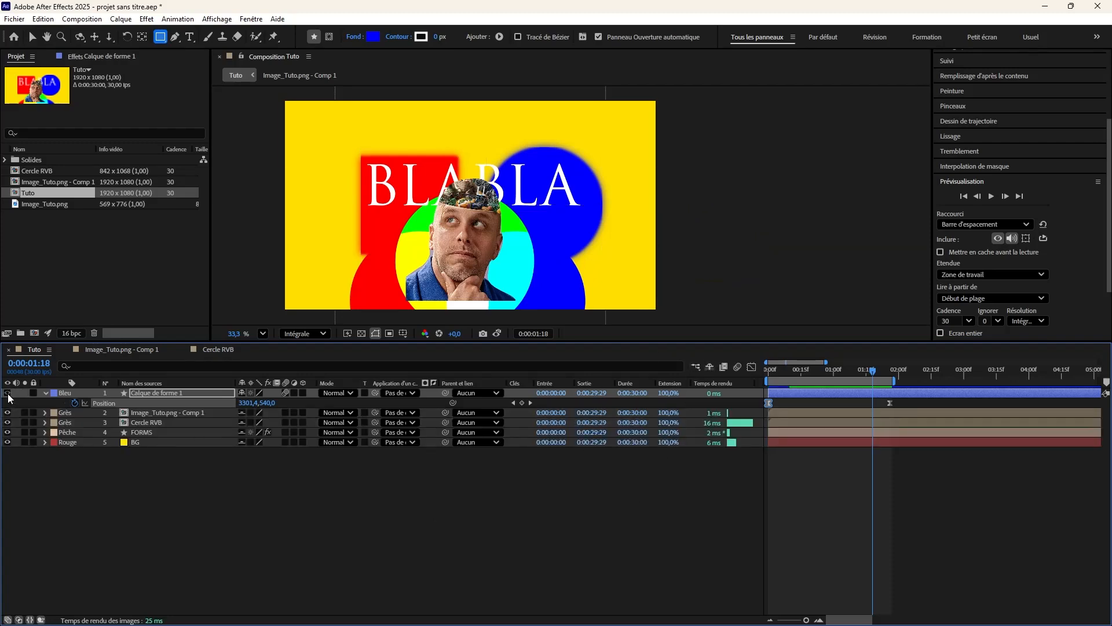
pyautogui.click(7, 412)
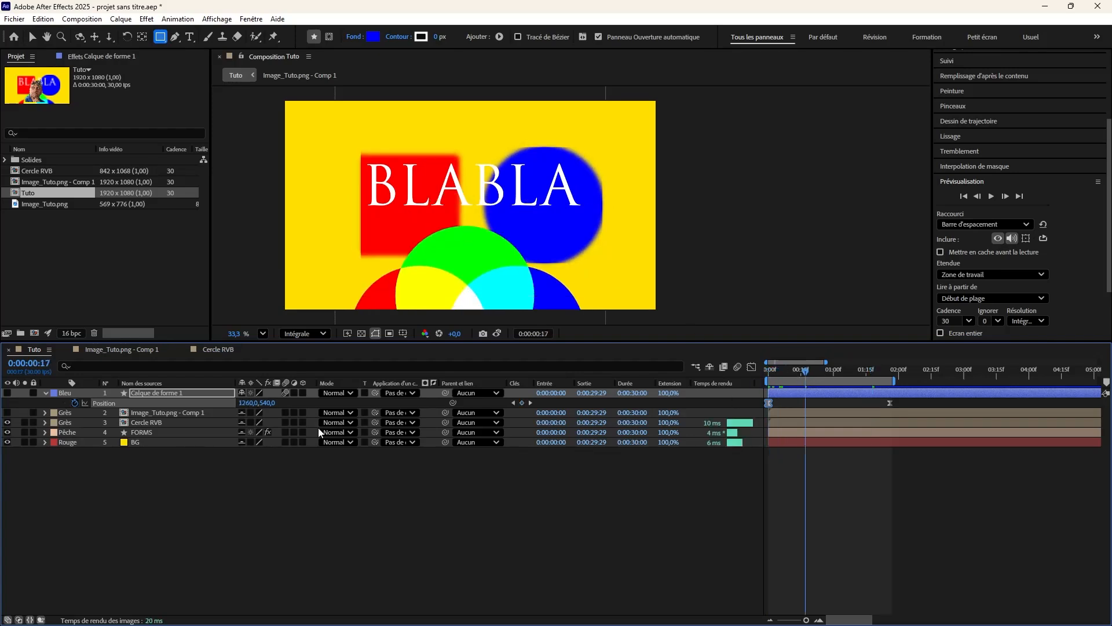
pyautogui.click(709, 368)
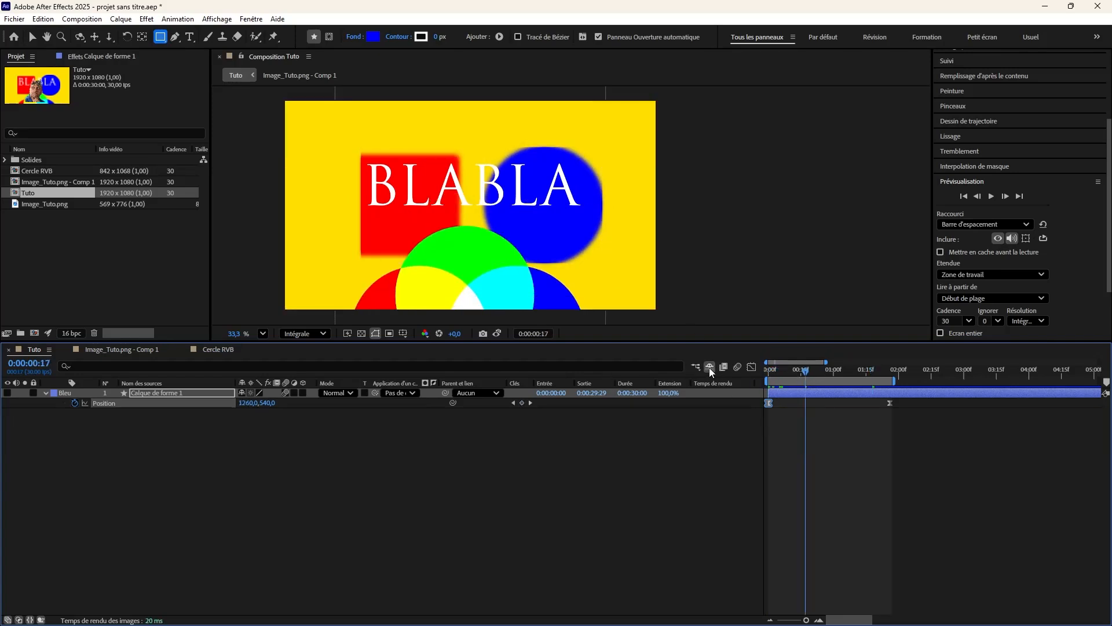
pyautogui.click(709, 367)
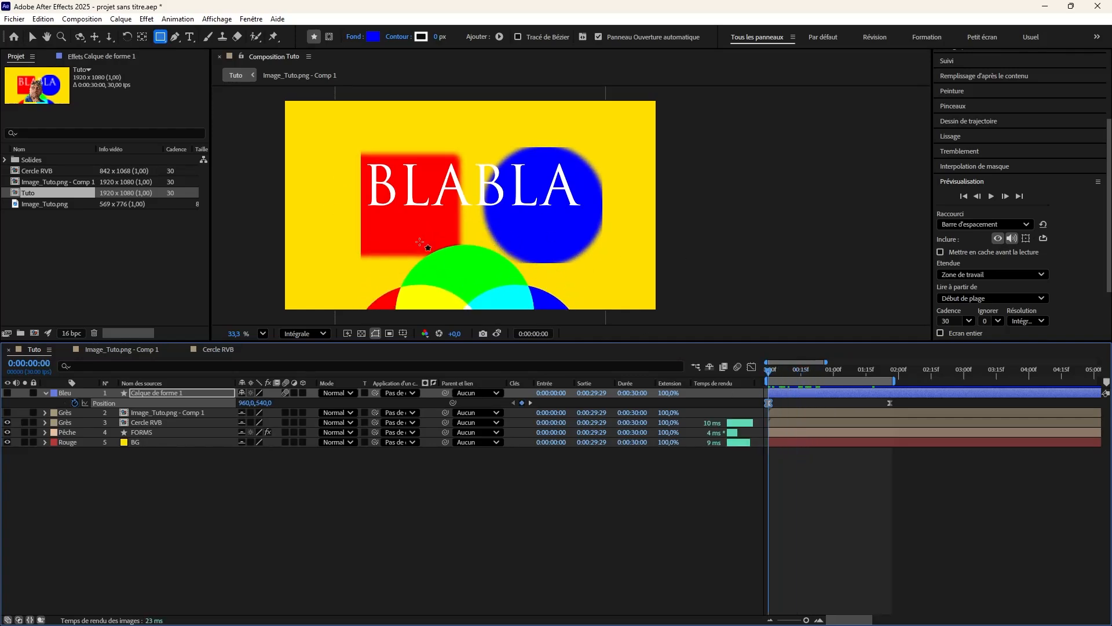
pyautogui.click(7, 393)
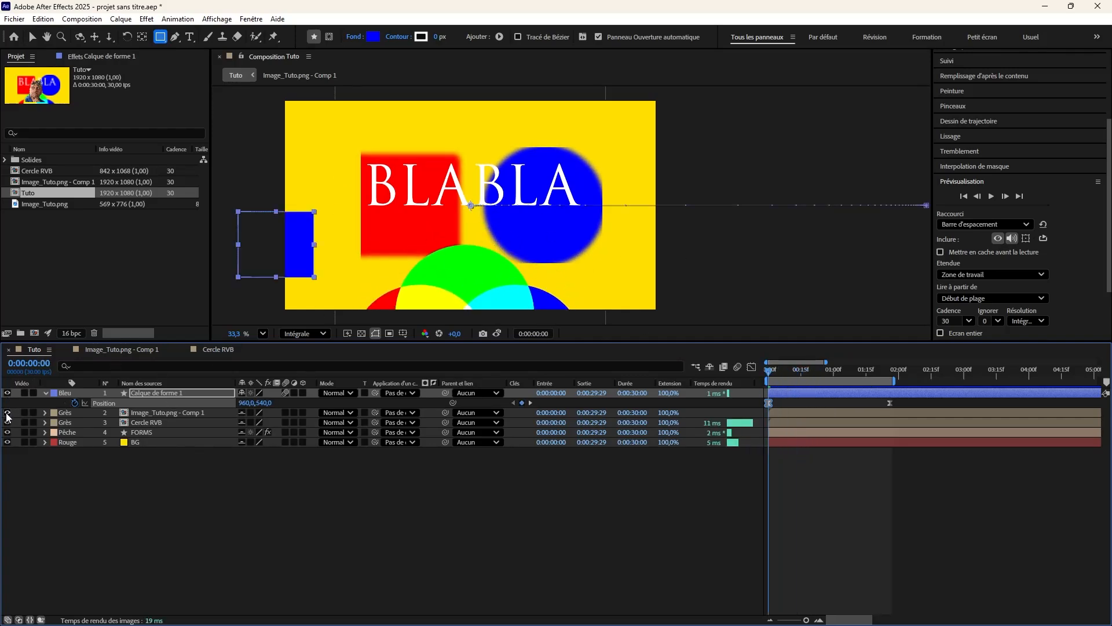
pyautogui.click(6, 413)
pyautogui.click(24, 392)
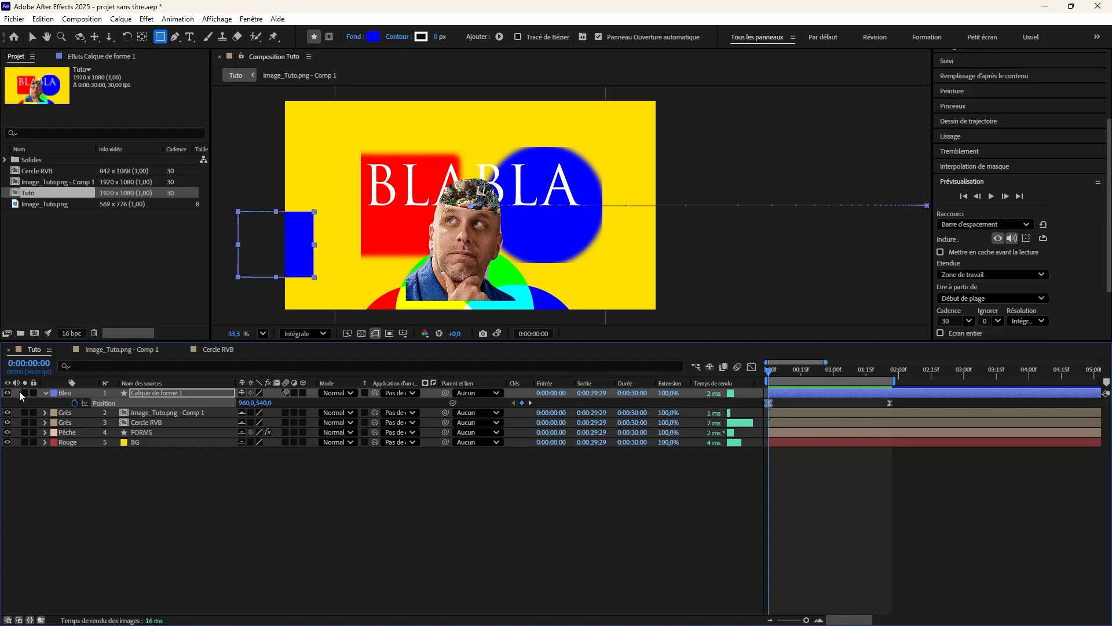
# Import Tuto_Interface_Paneau_Projet.mp4 from the Vidéos folder and add it as the top layer of the Tuto composition.
pyautogui.doubleClick(46, 245)
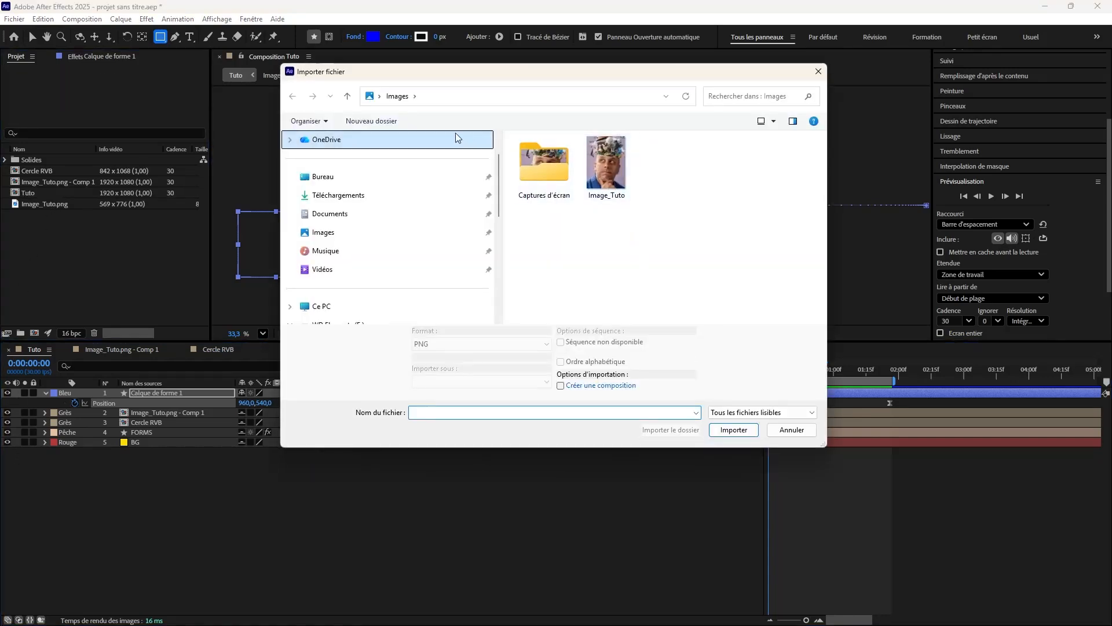
pyautogui.click(358, 267)
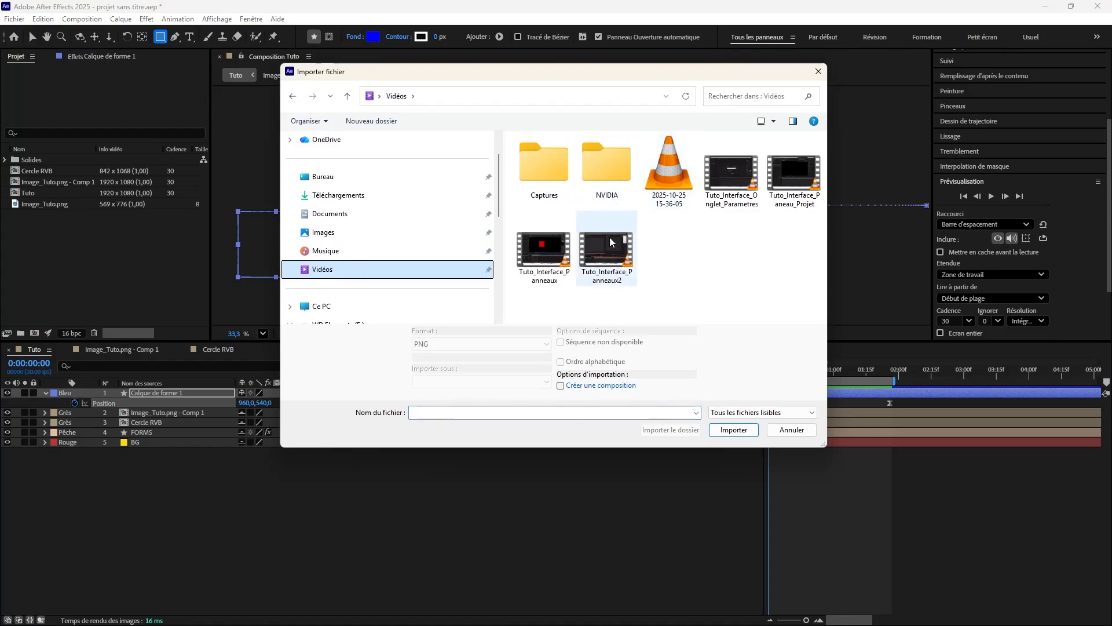
pyautogui.click(793, 175)
pyautogui.click(734, 430)
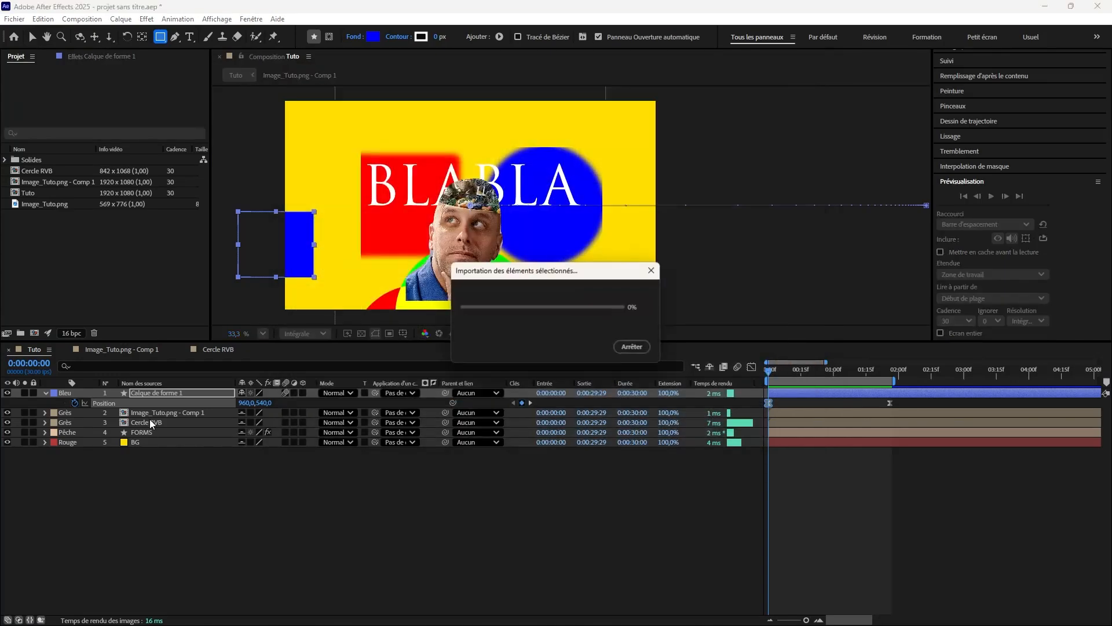
pyautogui.moveTo(48, 217); pyautogui.dragTo(88, 391)
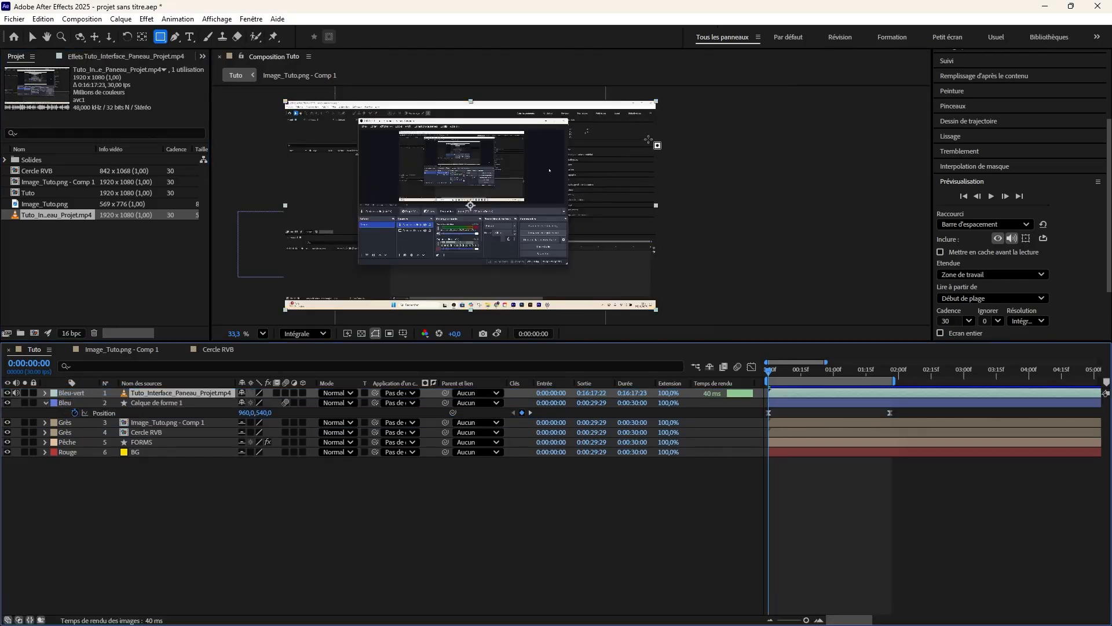
# Scale the video layer down to about a third of the frame's width and move it to the composition's upper-left corner.
pyautogui.press('v')
pyautogui.moveTo(659, 105); pyautogui.dragTo(532, 172)
pyautogui.moveTo(470, 210); pyautogui.dragTo(373, 148)
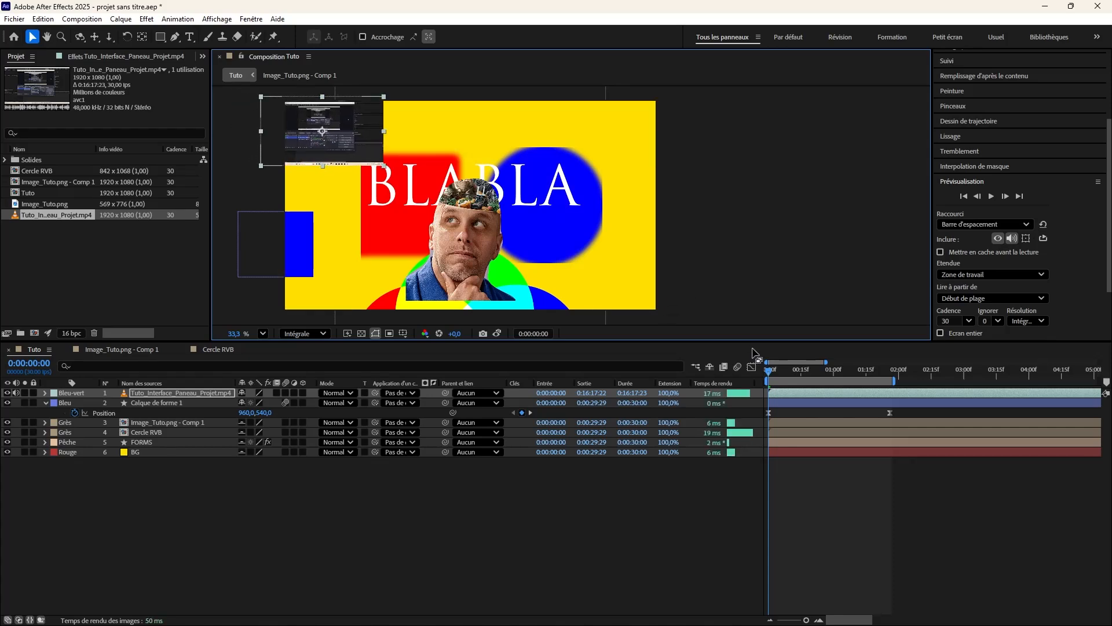
# Toggle the video layer's visibility off and on, and leave its image hidden.
pyautogui.click(245, 393)
pyautogui.click(7, 392)
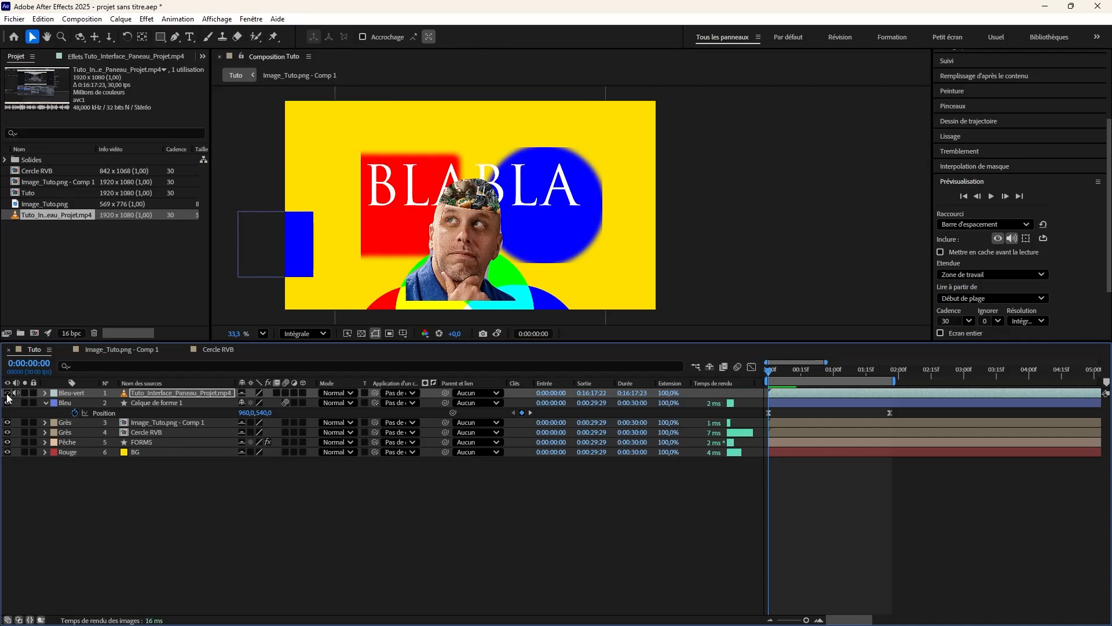
pyautogui.click(7, 393)
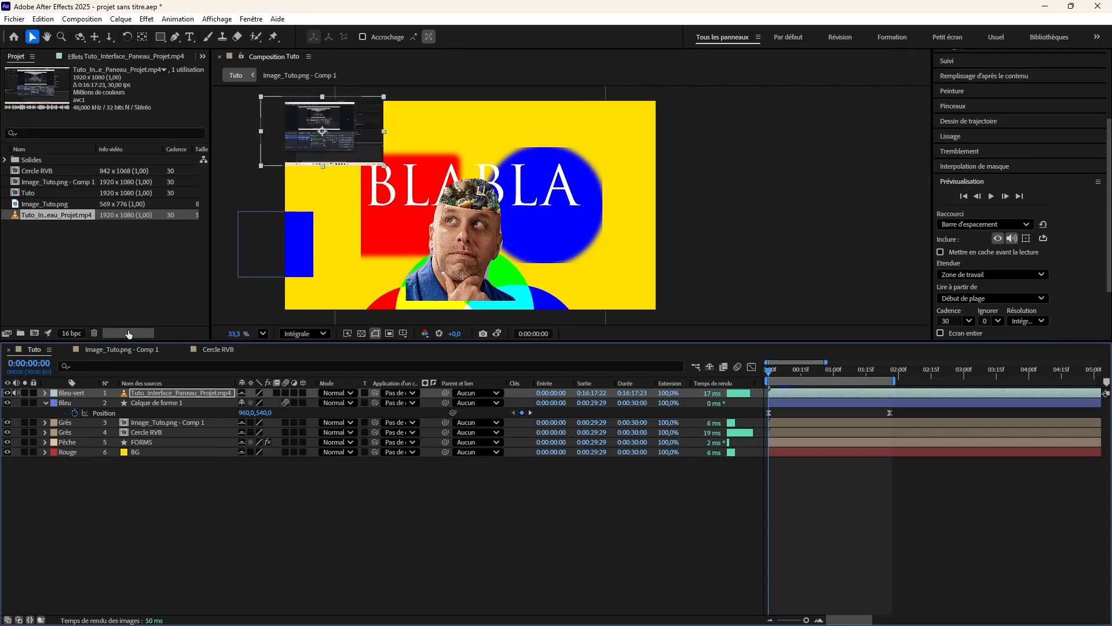
pyautogui.click(8, 393)
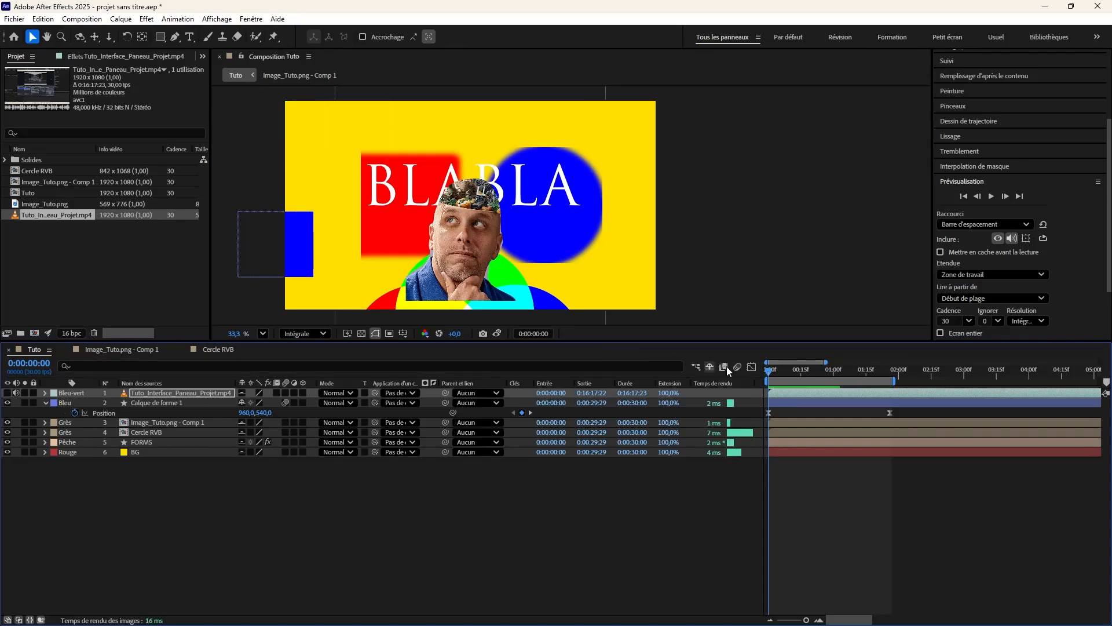
# Preview playback with the video layer hidden, and slide that layer earlier in time to an in point of -0:00:07:28.
pyautogui.press('space')
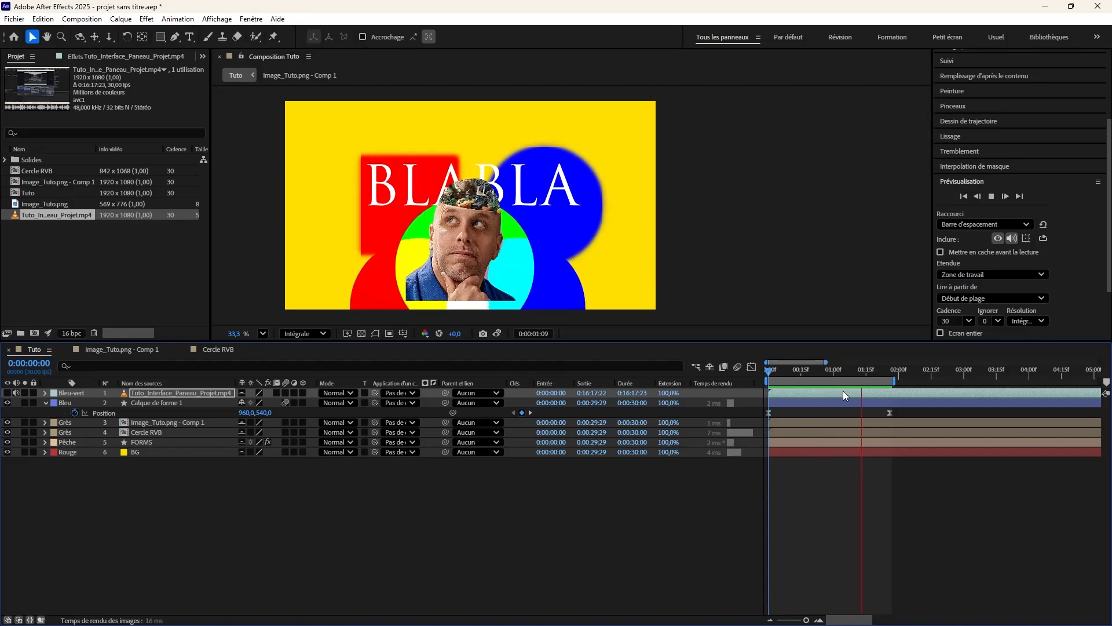
pyautogui.press('space')
pyautogui.moveTo(884, 389); pyautogui.dragTo(366, 413)
pyautogui.press('space')
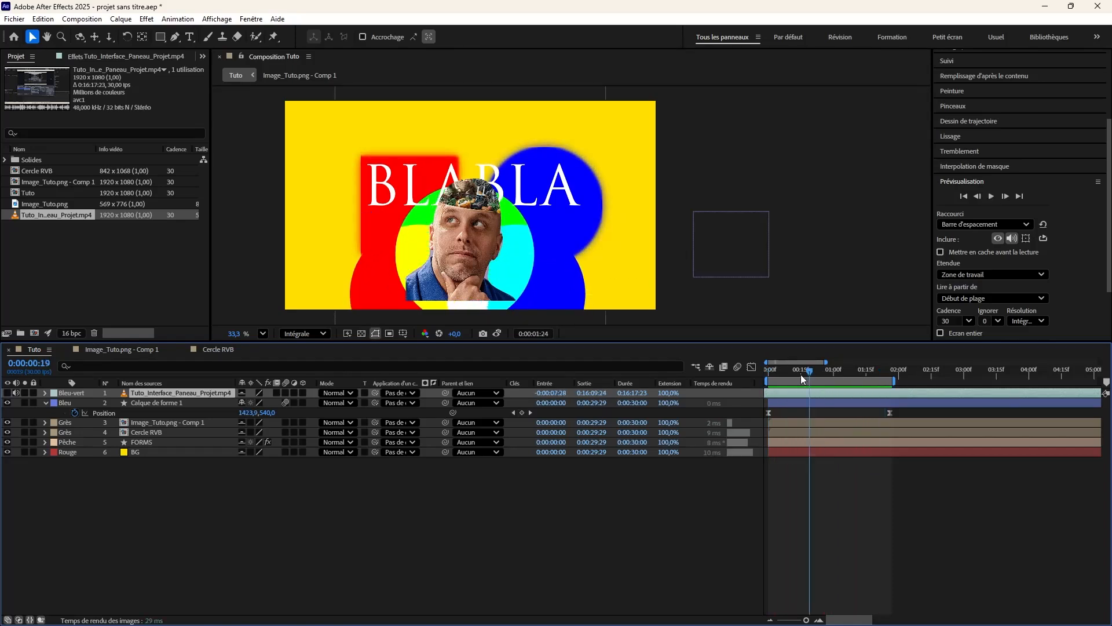
pyautogui.press('space')
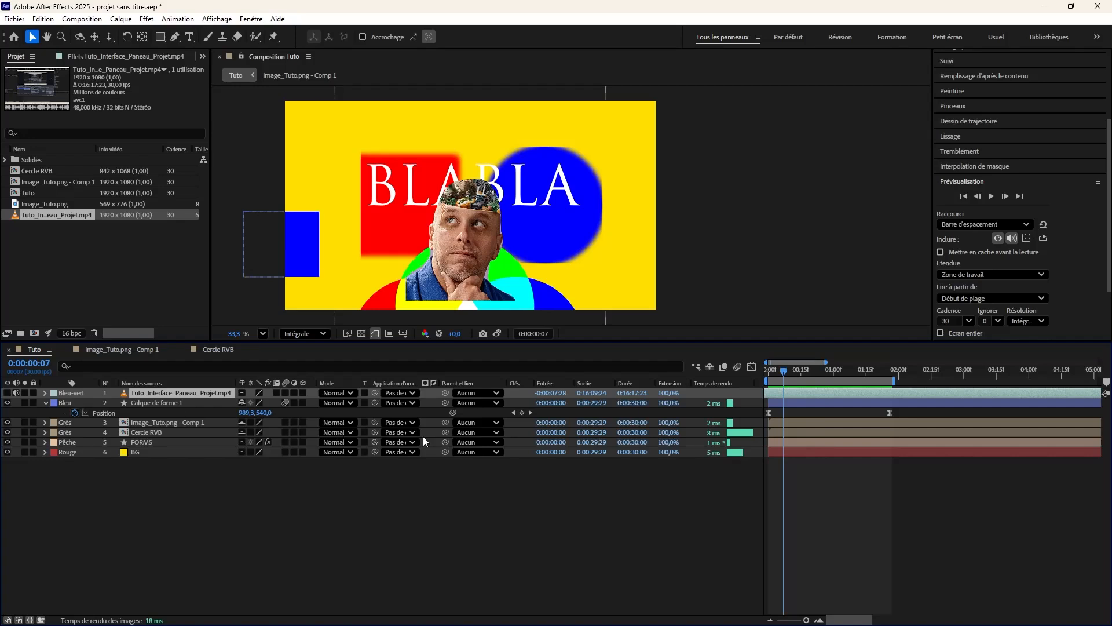
pyautogui.press('space')
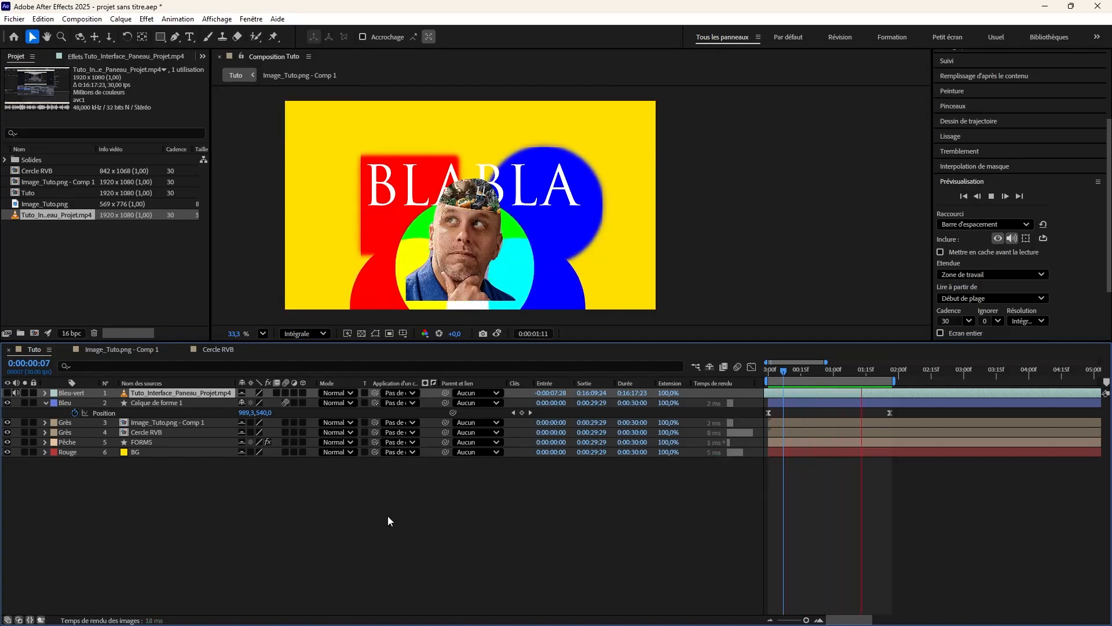
pyautogui.press('space')
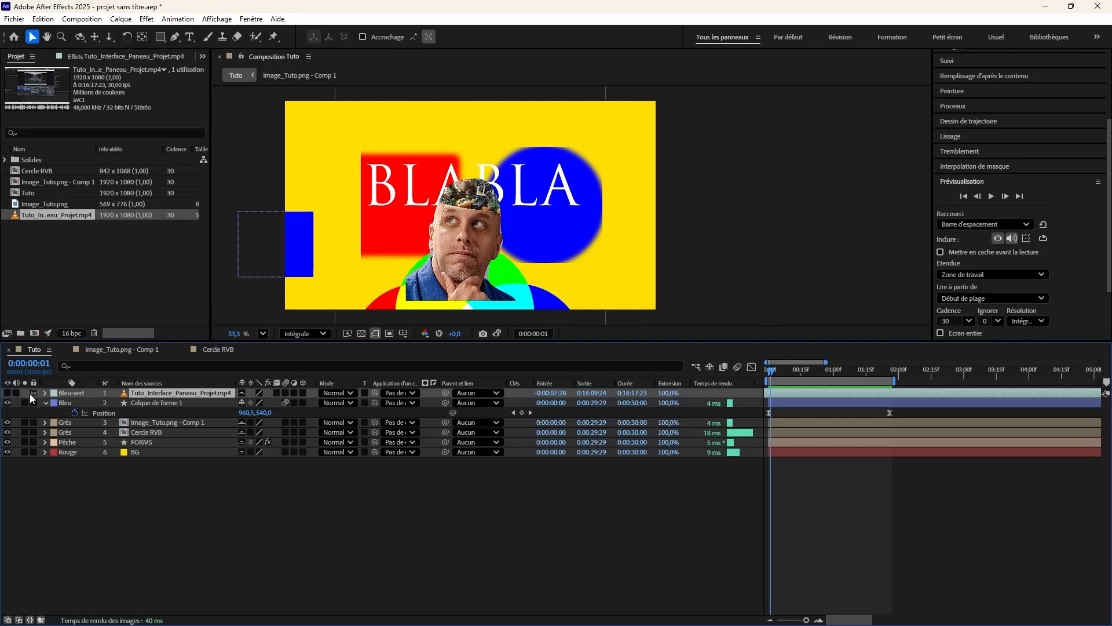
# Lock all the timeline layers, try to select artwork in the composition, and unlock every layer again.
pyautogui.click(32, 394)
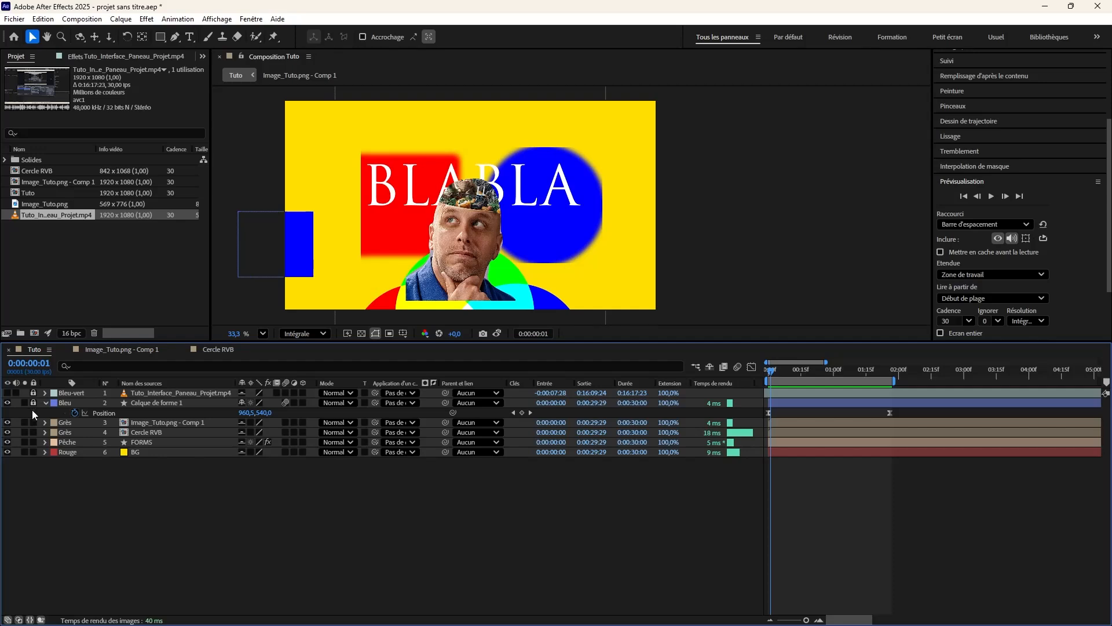
pyautogui.moveTo(34, 423); pyautogui.dragTo(33, 451)
pyautogui.click(408, 183)
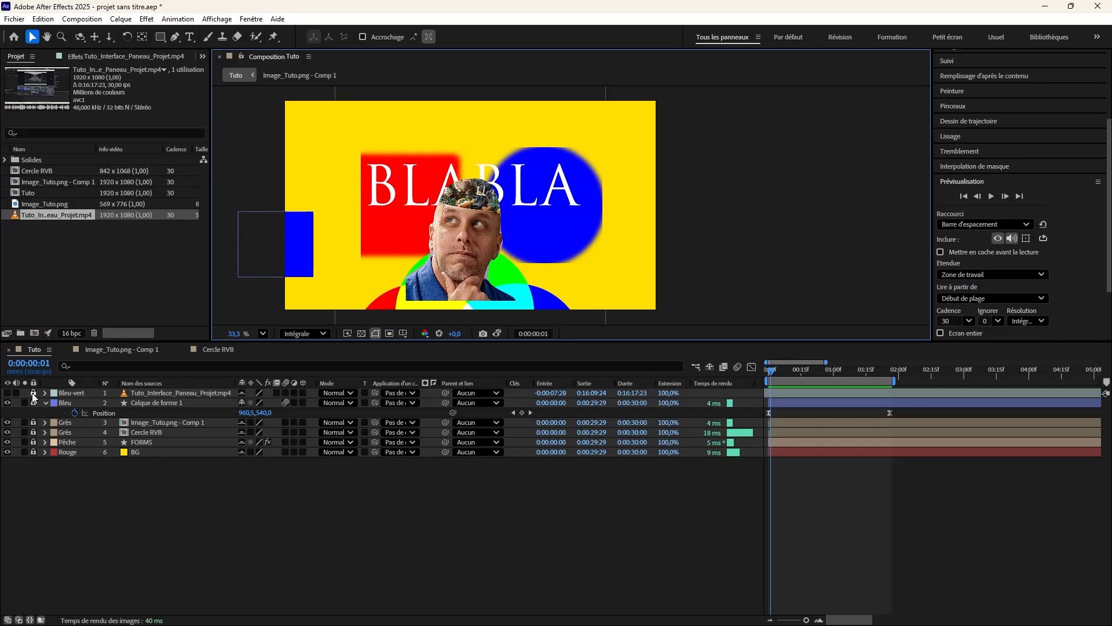
pyautogui.moveTo(33, 390); pyautogui.dragTo(31, 460)
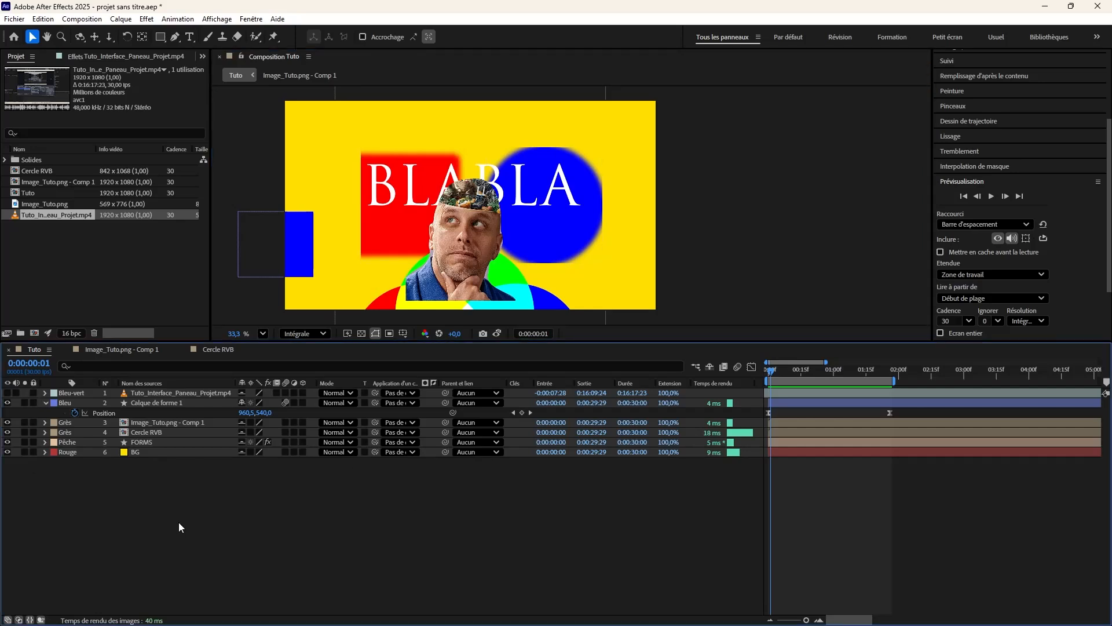
# Select the FORMS layer, nudge its shapes slightly in the composition, and undo the move.
pyautogui.click(86, 442)
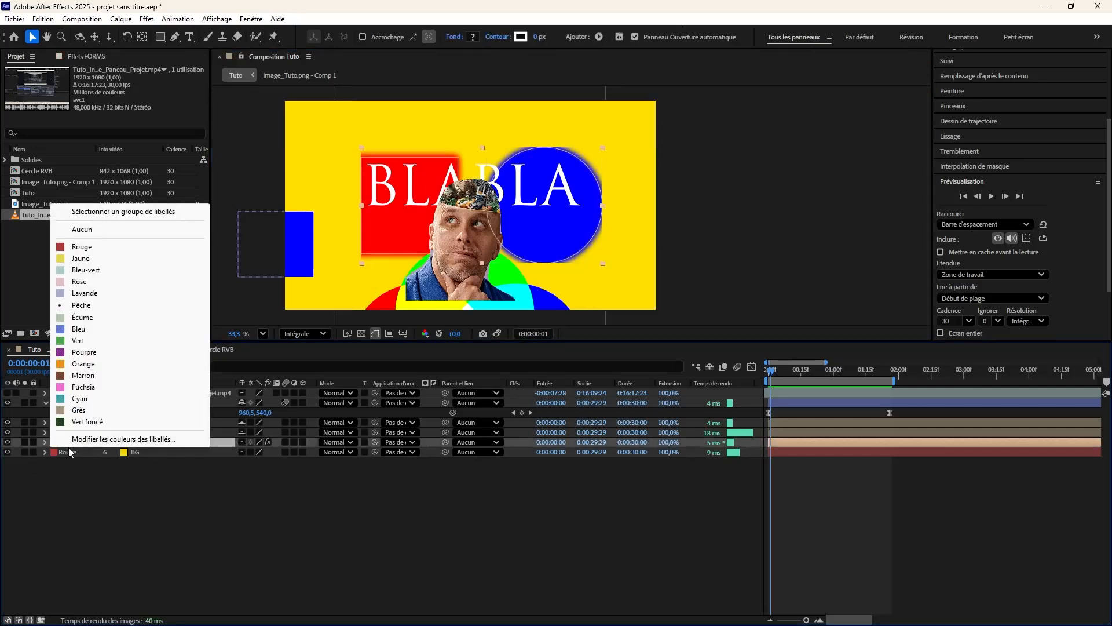
pyautogui.click(73, 449)
pyautogui.click(141, 442)
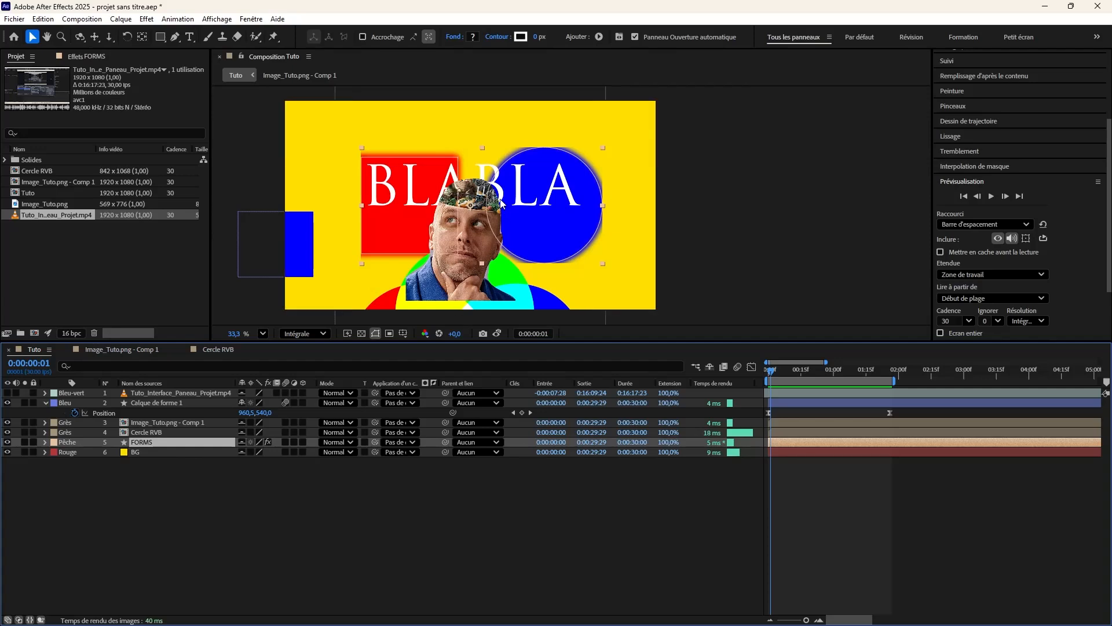
pyautogui.moveTo(519, 196)
pyautogui.mouseDown()
pyautogui.moveTo(564, 225)
pyautogui.moveTo(478, 176)
pyautogui.moveTo(520, 193)
pyautogui.mouseUp()
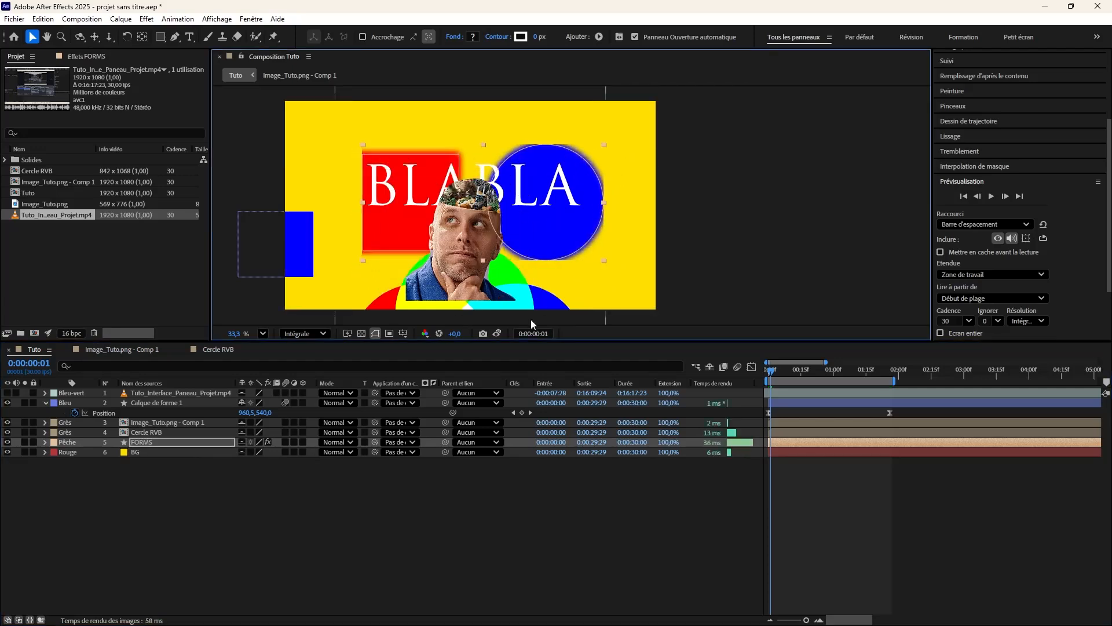
pyautogui.click(206, 526)
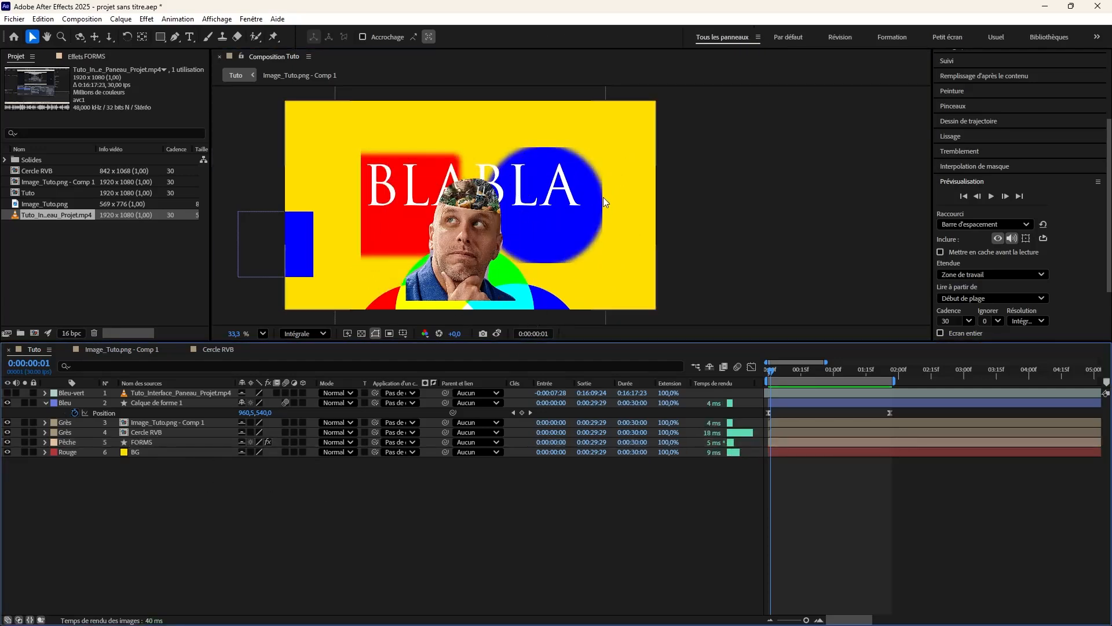
# Move the Image_Tuto.png - Comp 1 layer down and to the left in the composition, and undo the move.
pyautogui.click(599, 246)
pyautogui.moveTo(599, 245); pyautogui.dragTo(576, 266)
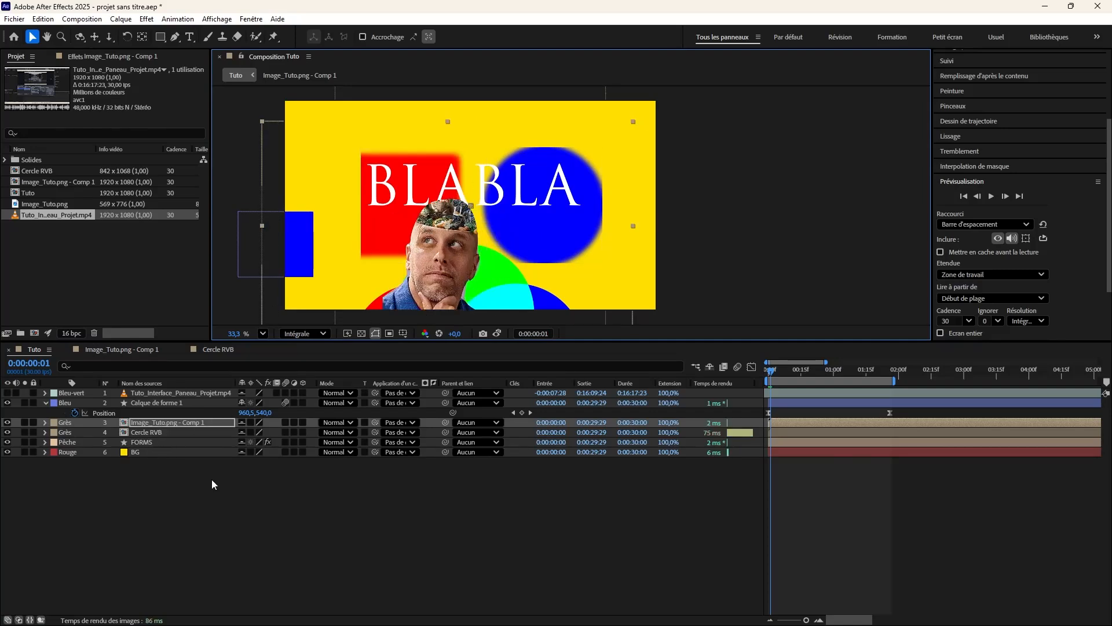
pyautogui.hotkey('ctrl', 'z')
# Lock the four layers above FORMS, try moving the FORMS shapes and undo it, and unlock those layers.
pyautogui.moveTo(33, 422); pyautogui.dragTo(33, 392)
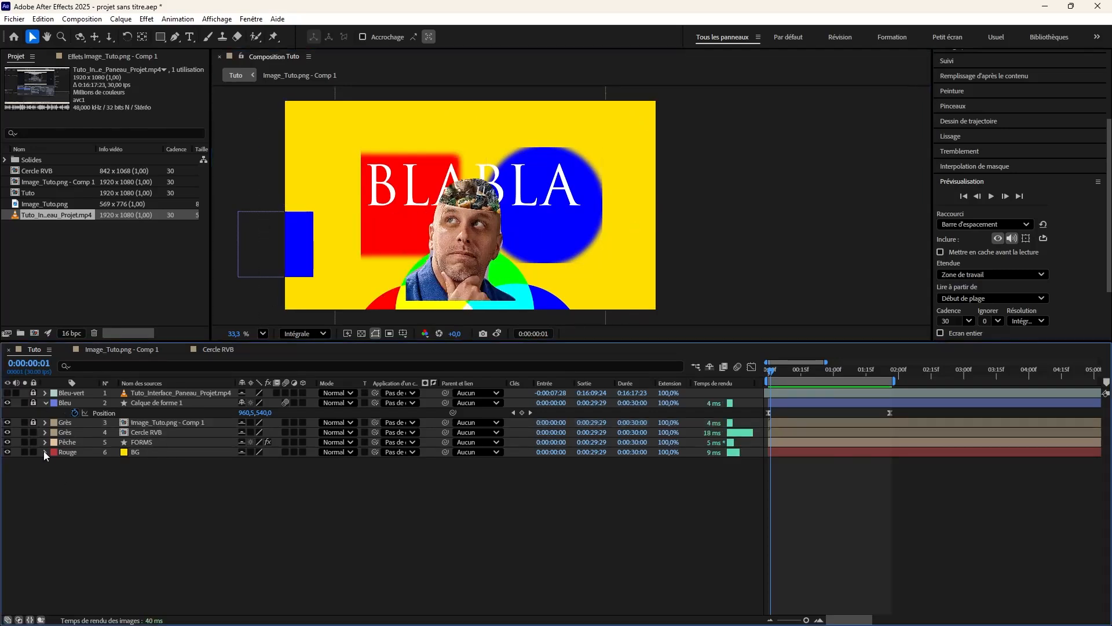
pyautogui.click(33, 432)
pyautogui.click(568, 219)
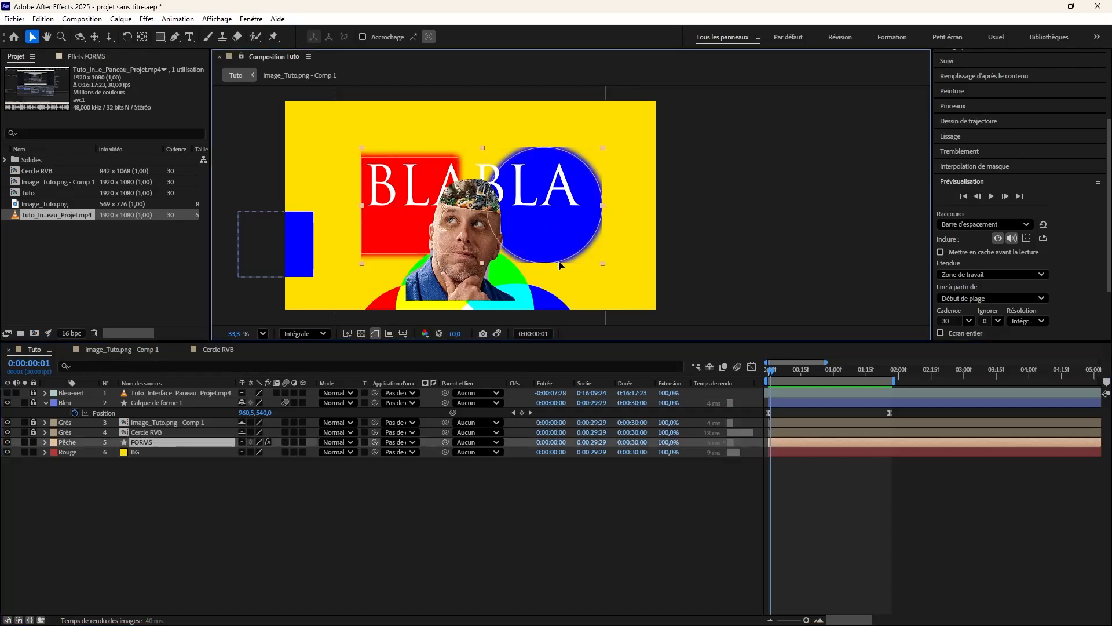
pyautogui.moveTo(560, 262)
pyautogui.mouseDown()
pyautogui.moveTo(491, 295)
pyautogui.moveTo(550, 245)
pyautogui.mouseUp()
pyautogui.hotkey('ctrl', 'z')
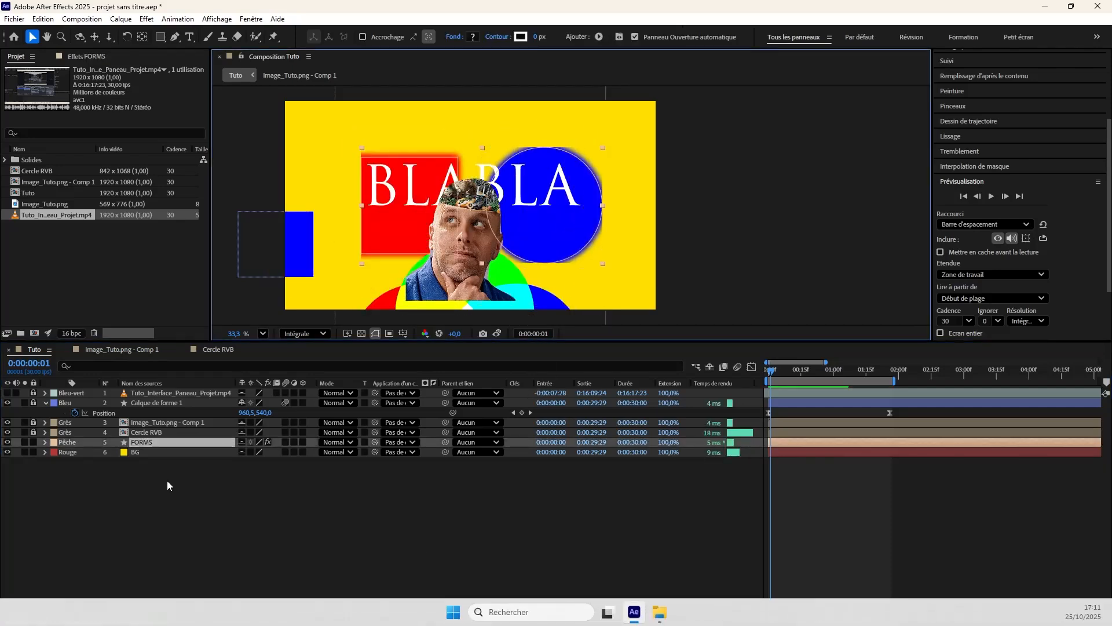
pyautogui.moveTo(33, 432); pyautogui.dragTo(33, 393)
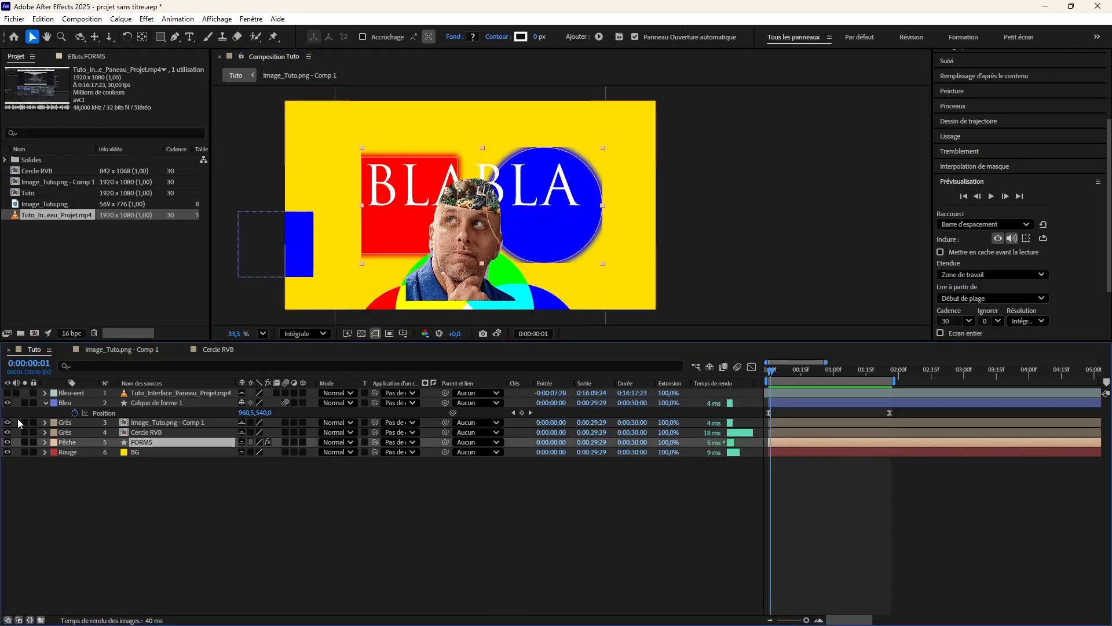
# Select the layers from the video down to FORMS, lock them all at once, and unlock them.
pyautogui.click(110, 392)
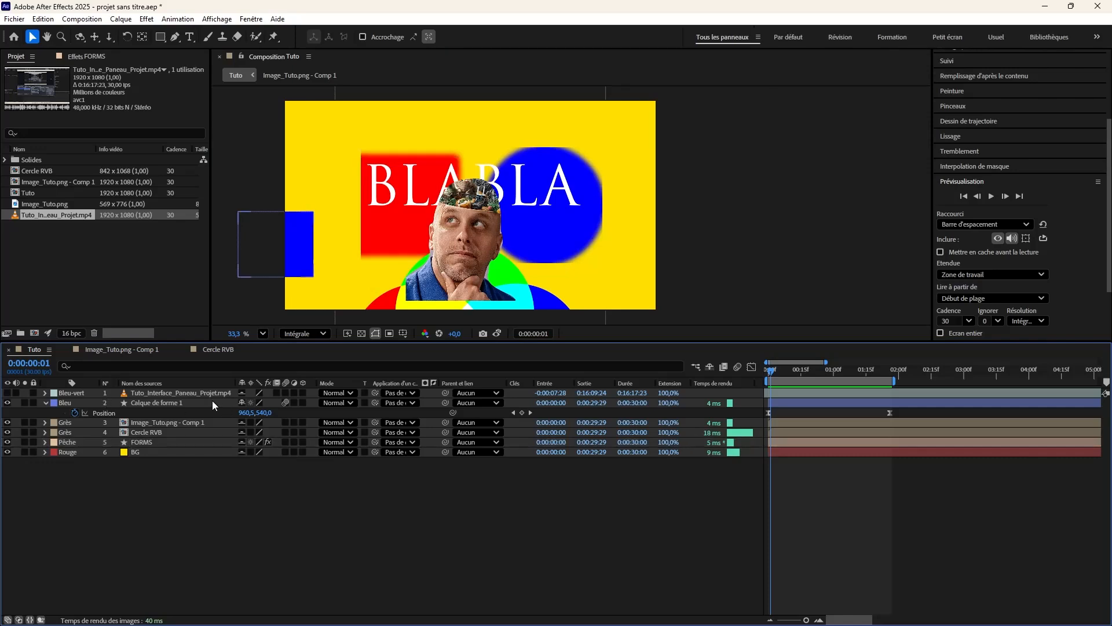
pyautogui.keyDown('shift'); pyautogui.click(173, 443); pyautogui.keyUp('shift')
pyautogui.click(33, 393)
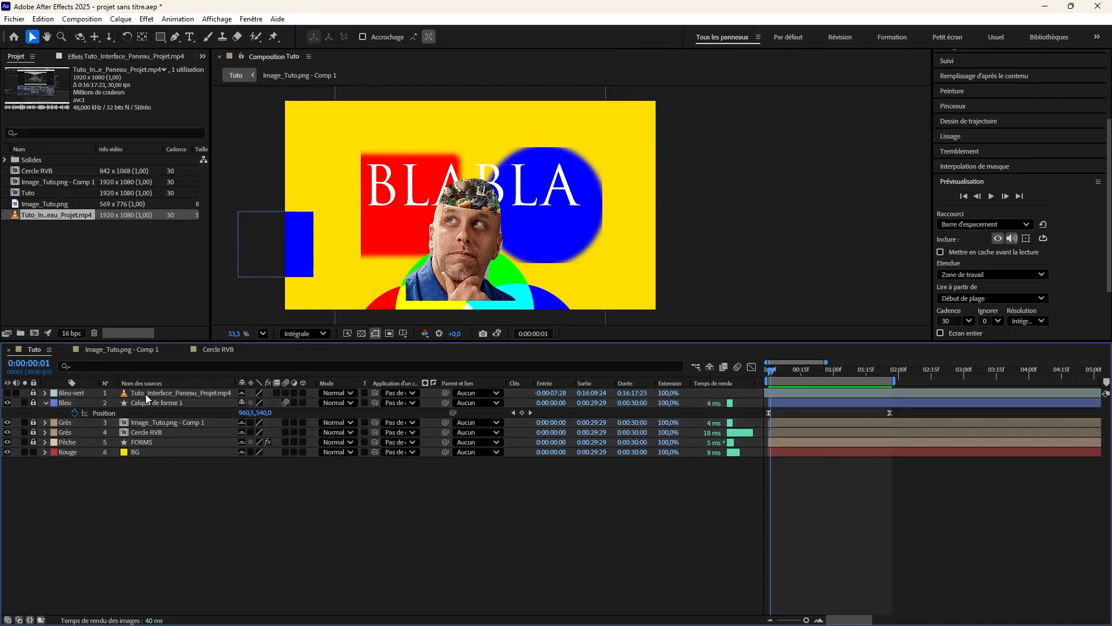
pyautogui.moveTo(33, 393); pyautogui.dragTo(34, 444)
# Reselect the top five layers, lock them with the layer lock command, and unlock them one after another.
pyautogui.click(155, 393)
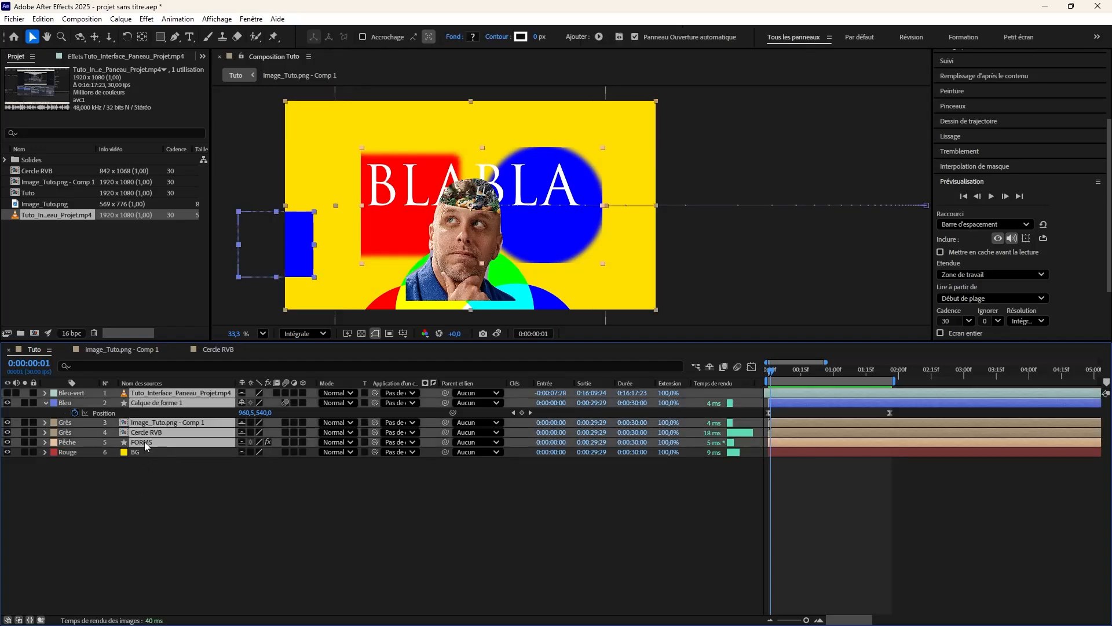
pyautogui.hotkey('ctrl', 'l')
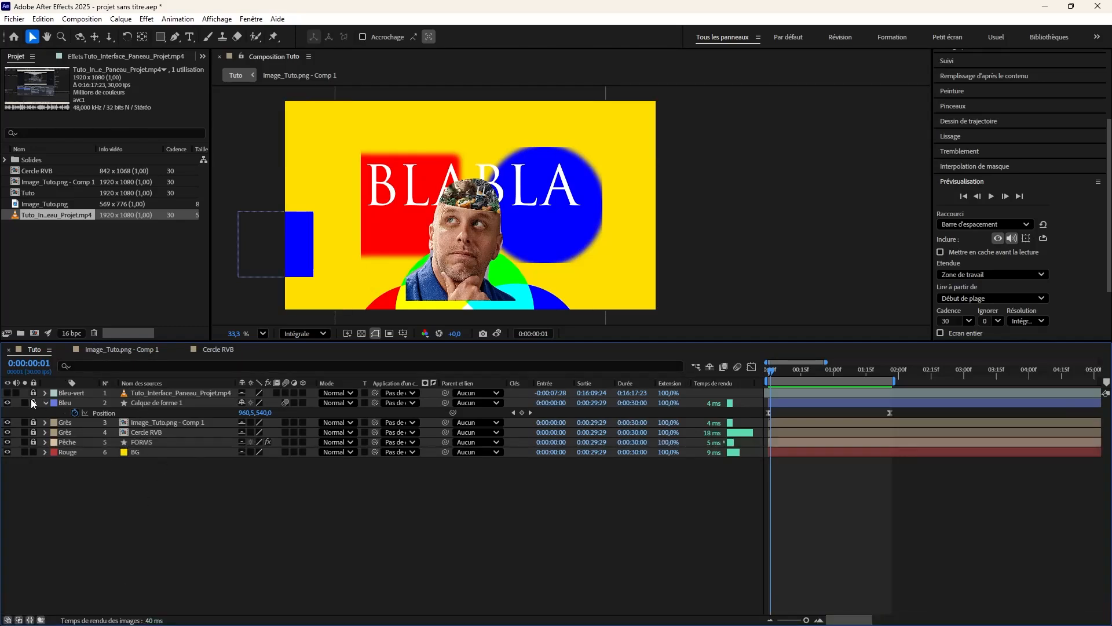
pyautogui.moveTo(30, 400); pyautogui.dragTo(29, 435)
# Change the label color of the video layer and of Calque de forme 1 to Orange.
pyautogui.click(59, 394)
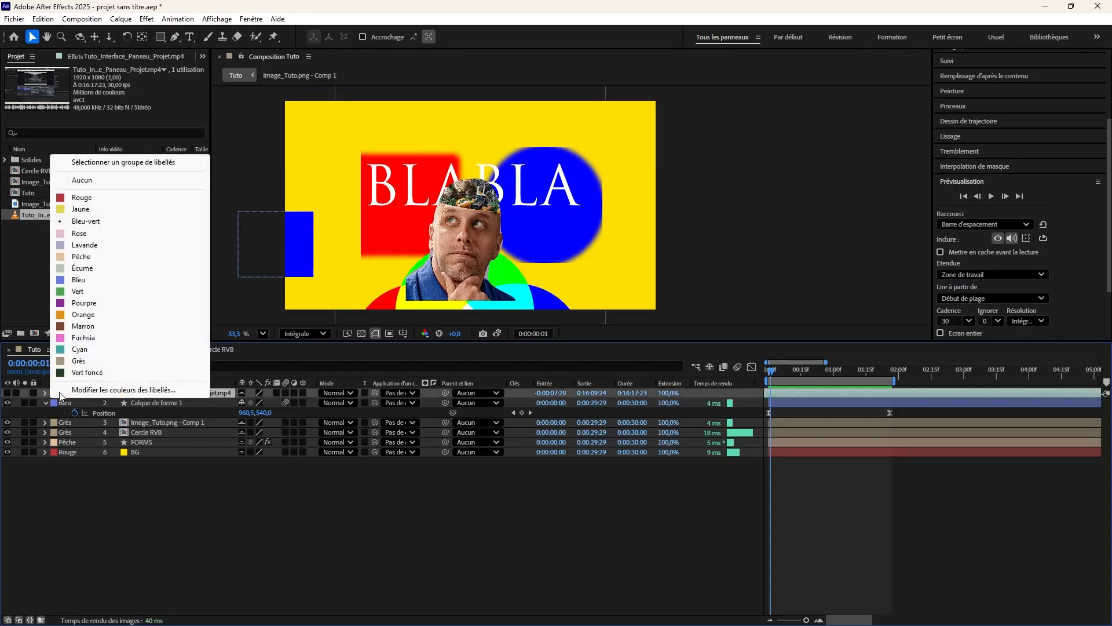
pyautogui.click(83, 315)
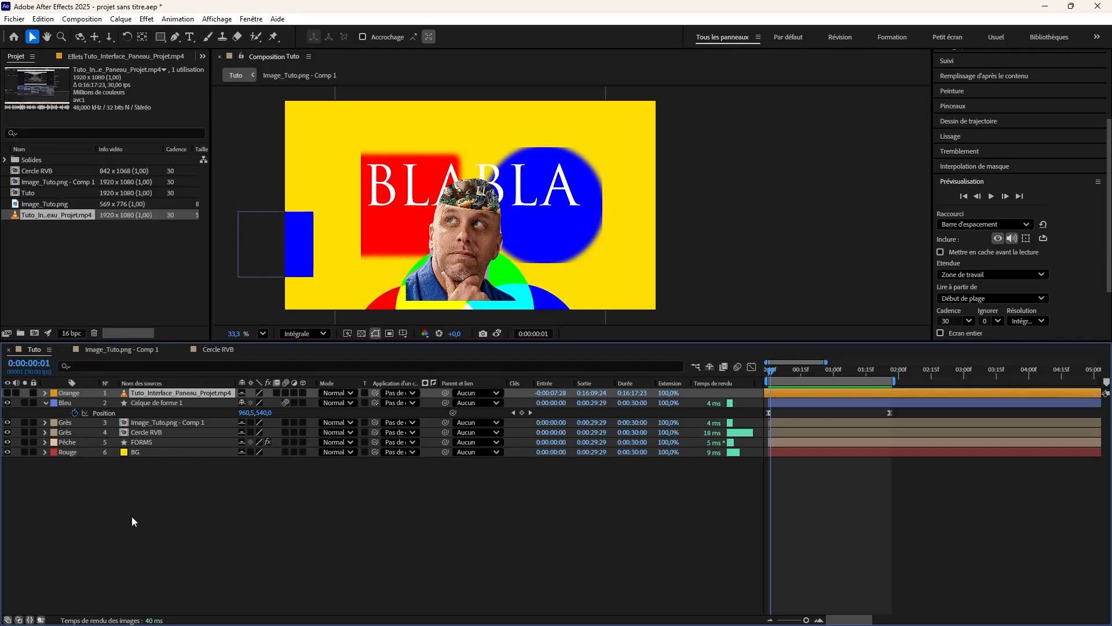
pyautogui.click(55, 402)
pyautogui.click(84, 503)
pyautogui.click(55, 403)
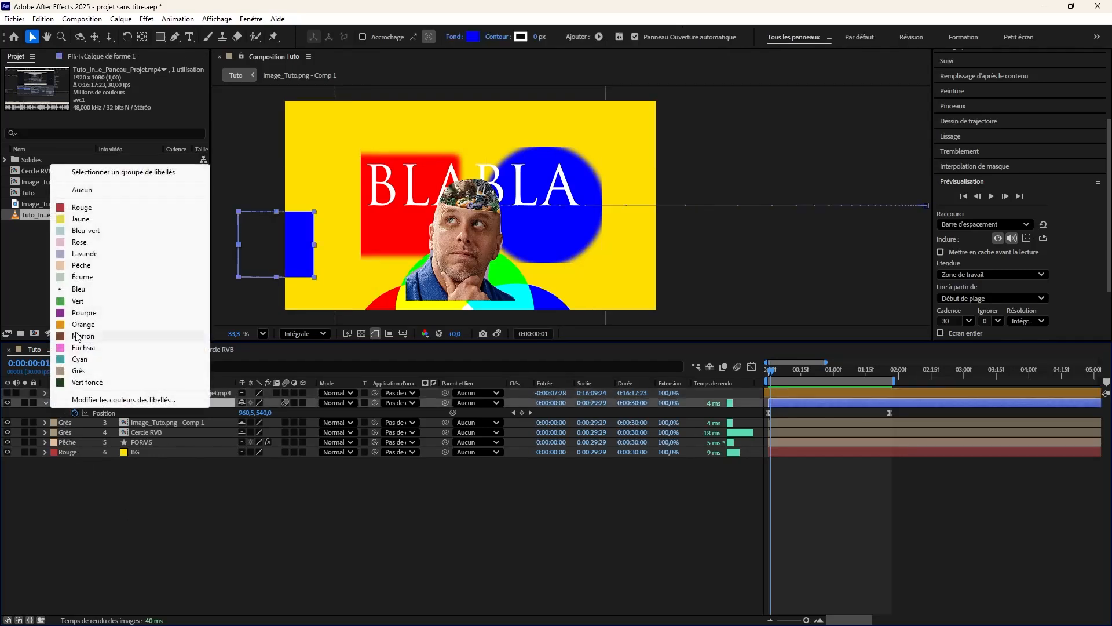
pyautogui.click(84, 326)
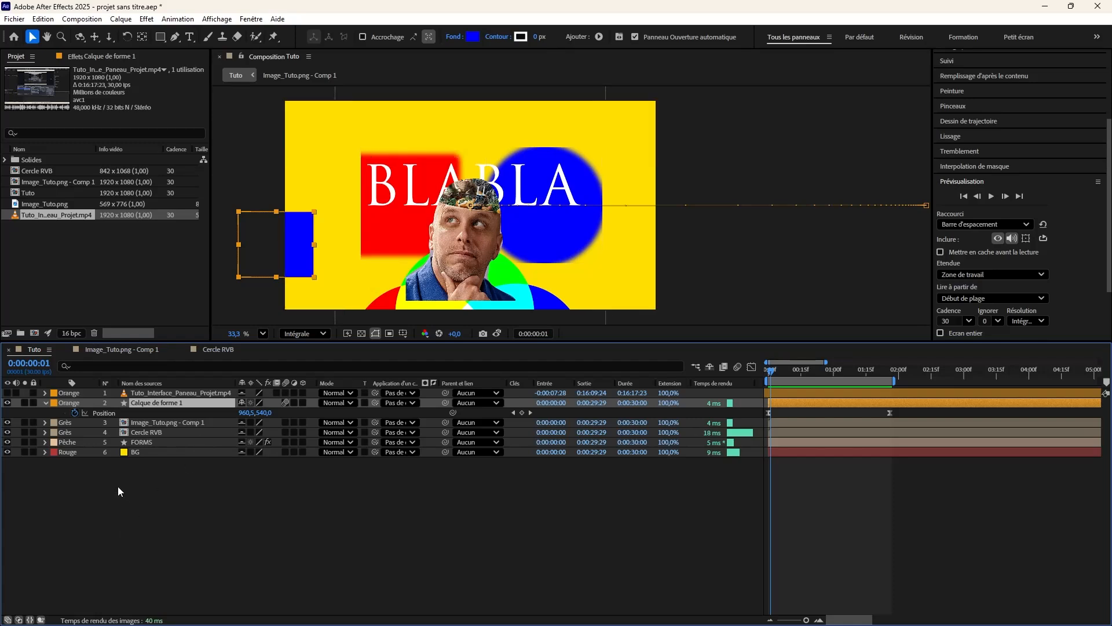
# Hide the Libellé column of the timeline and display it again.
pyautogui.click(64, 422)
pyautogui.click(92, 564)
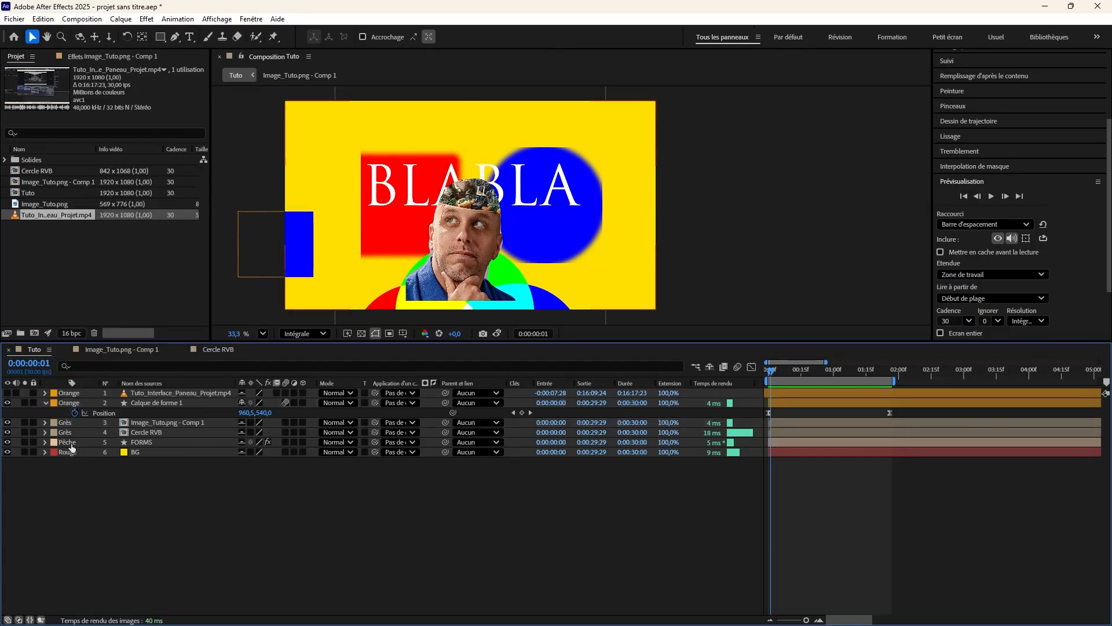
pyautogui.rightClick(75, 384)
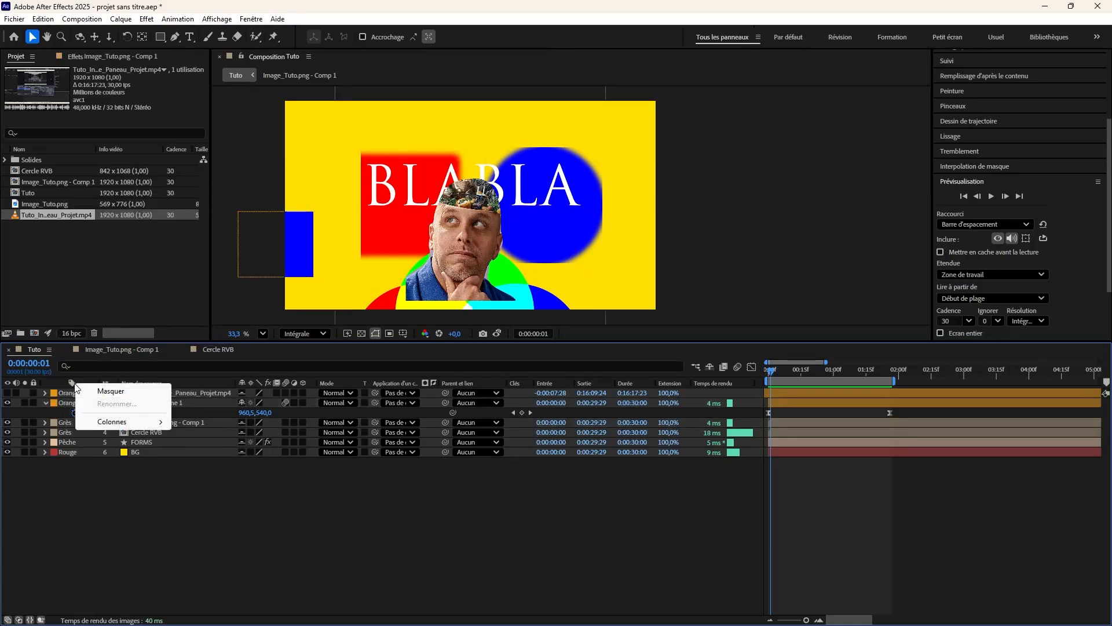
pyautogui.click(134, 392)
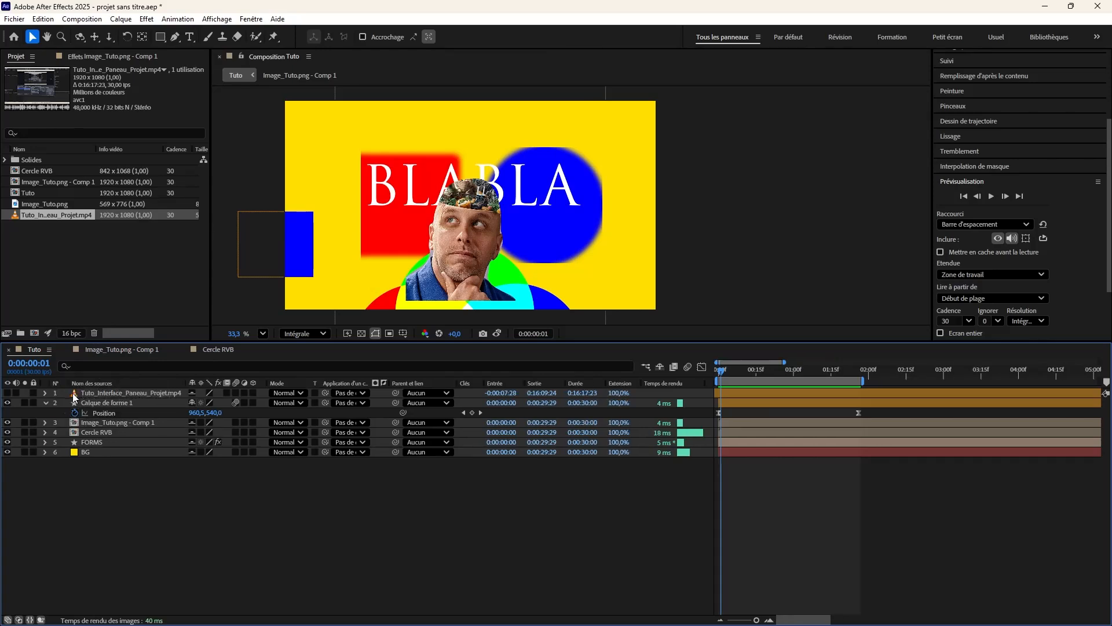
pyautogui.rightClick(89, 382)
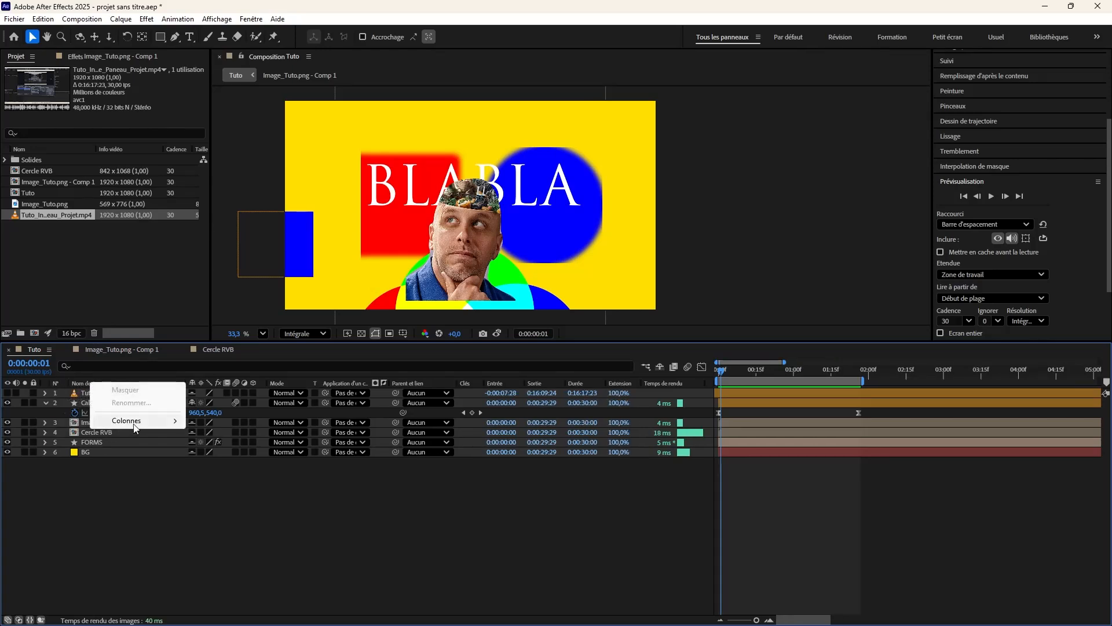
pyautogui.moveTo(135, 426)
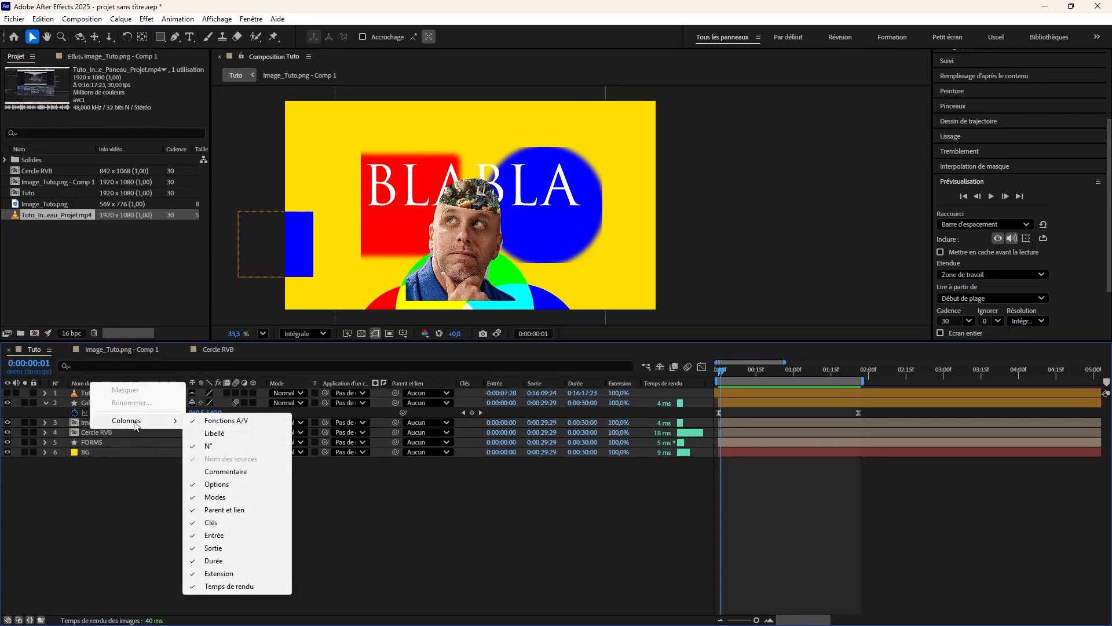
pyautogui.click(226, 435)
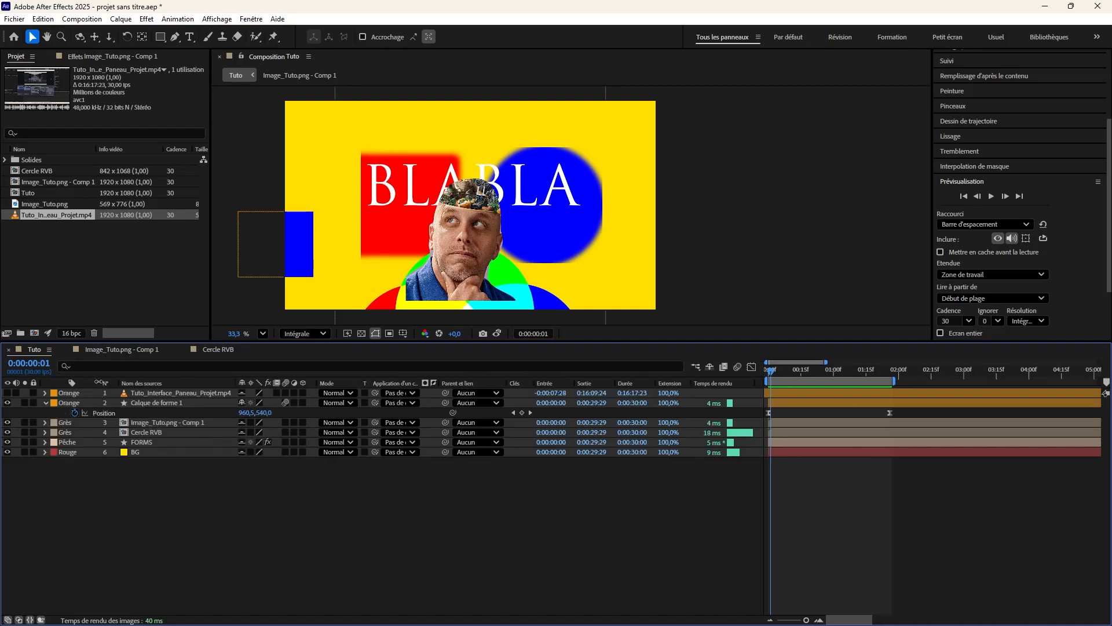
# Narrow the Libellé column to its color swatches and set the video layer's label color to Marron.
pyautogui.moveTo(99, 383); pyautogui.dragTo(24, 387)
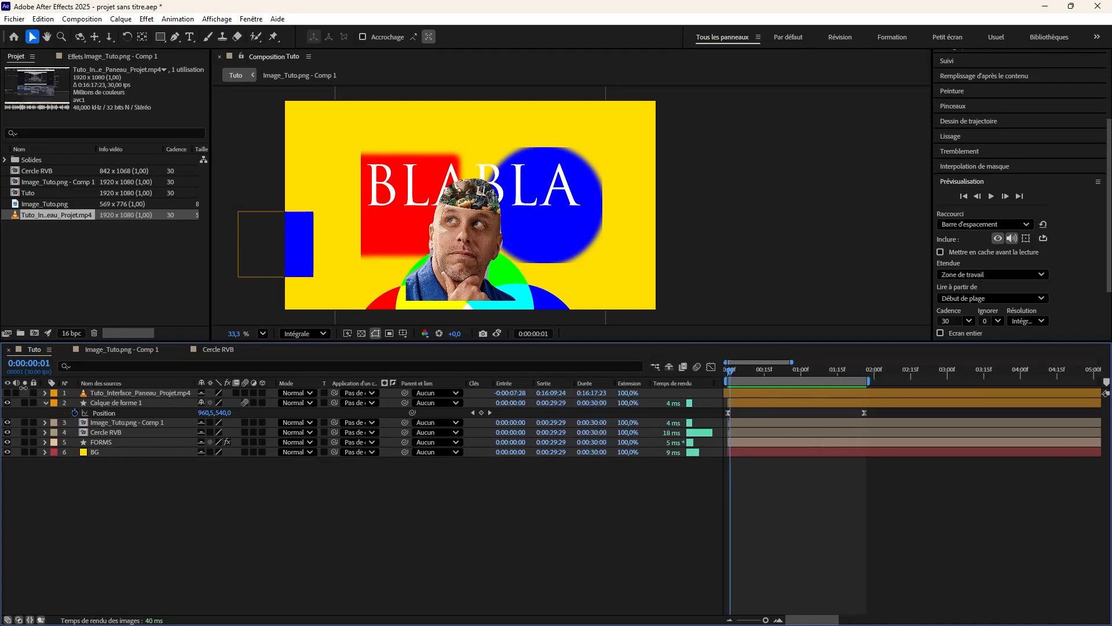
pyautogui.click(49, 396)
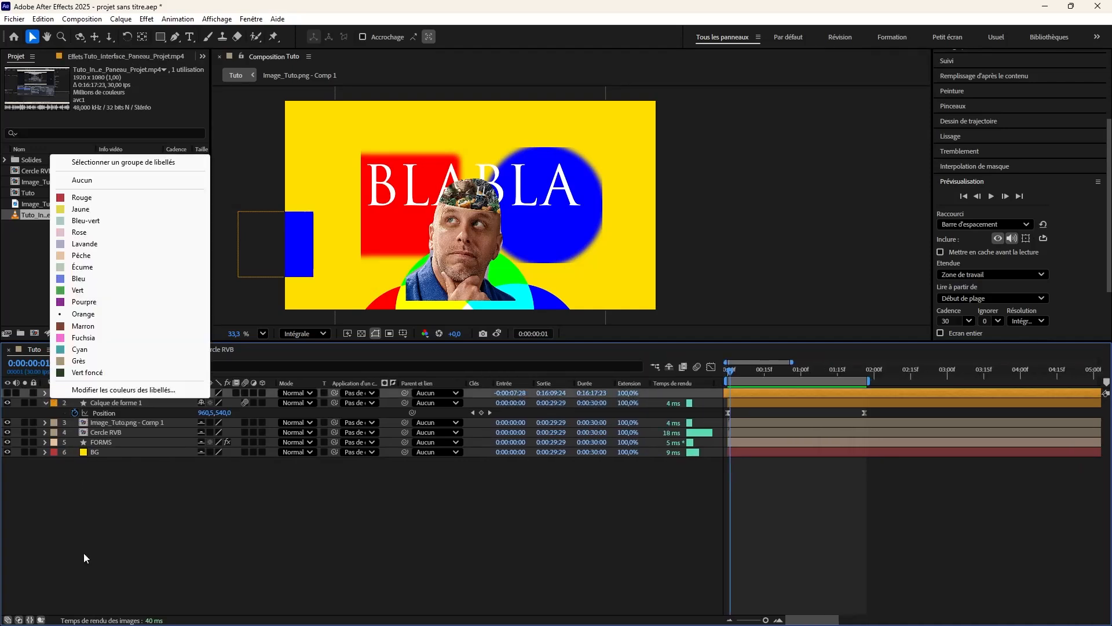
pyautogui.click(84, 326)
# Try the Aucun and Rouge labels on Calque de forme 1, and settle on Jaune.
pyautogui.click(54, 402)
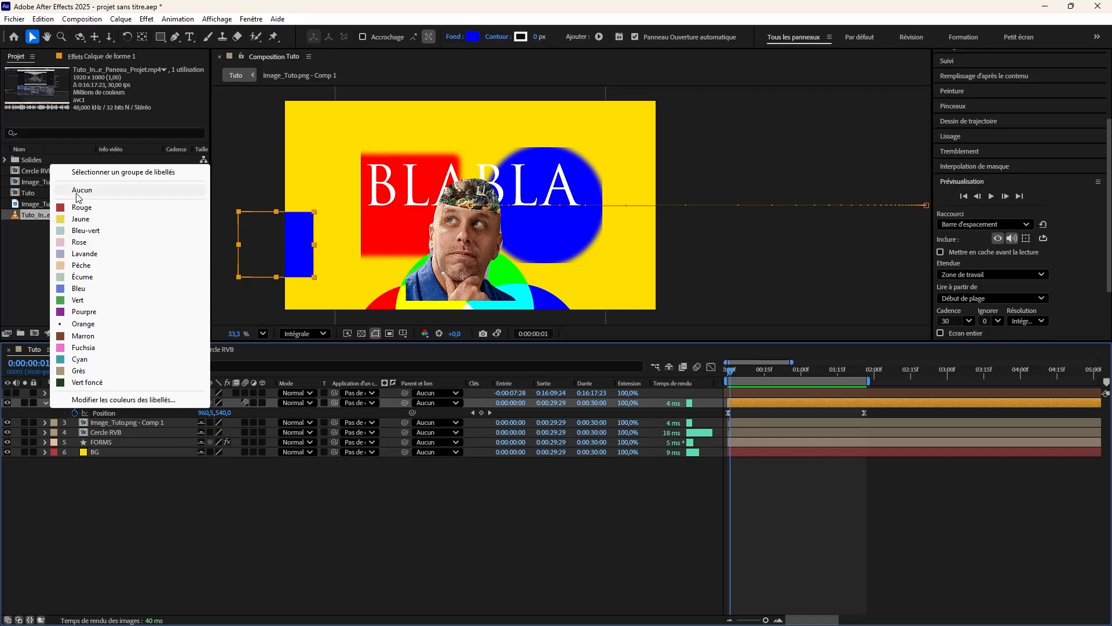
pyautogui.click(87, 190)
pyautogui.click(55, 402)
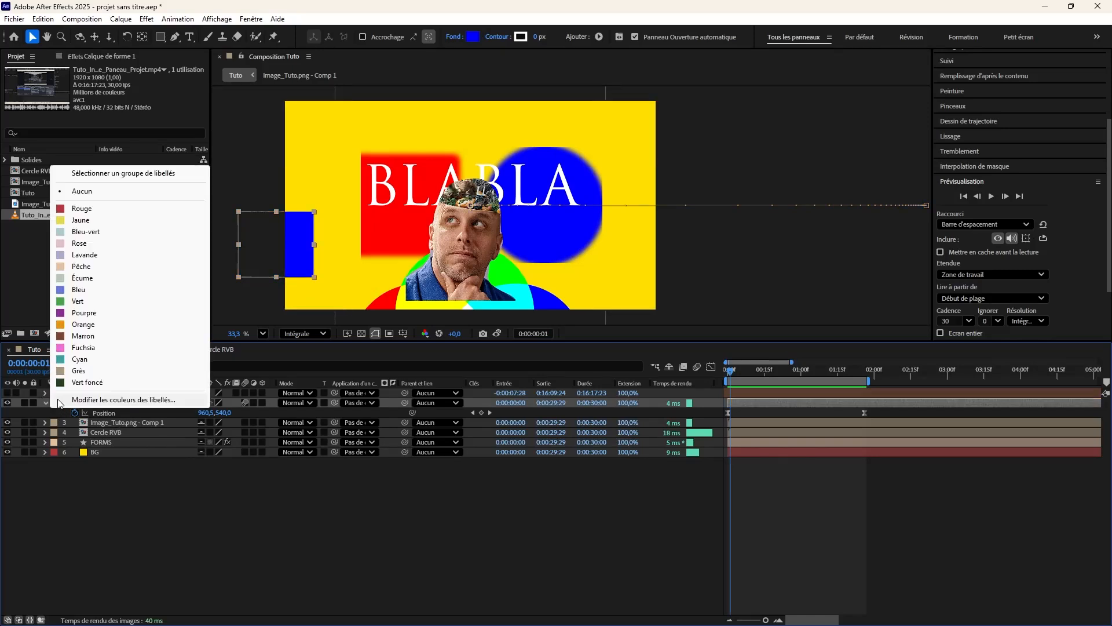
pyautogui.click(94, 208)
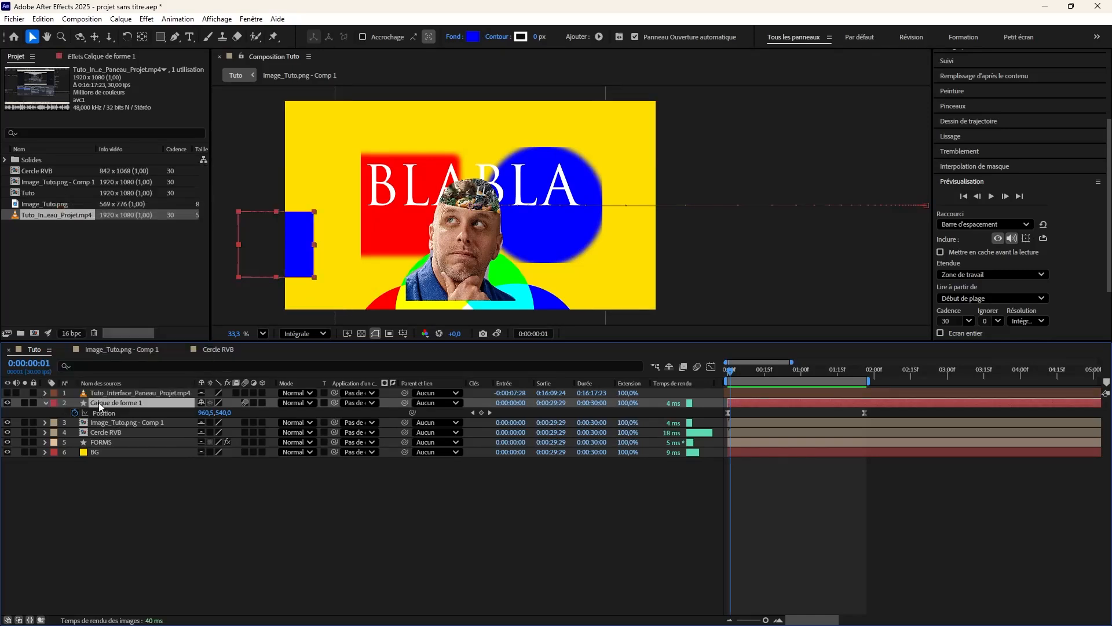
pyautogui.click(54, 401)
pyautogui.click(104, 221)
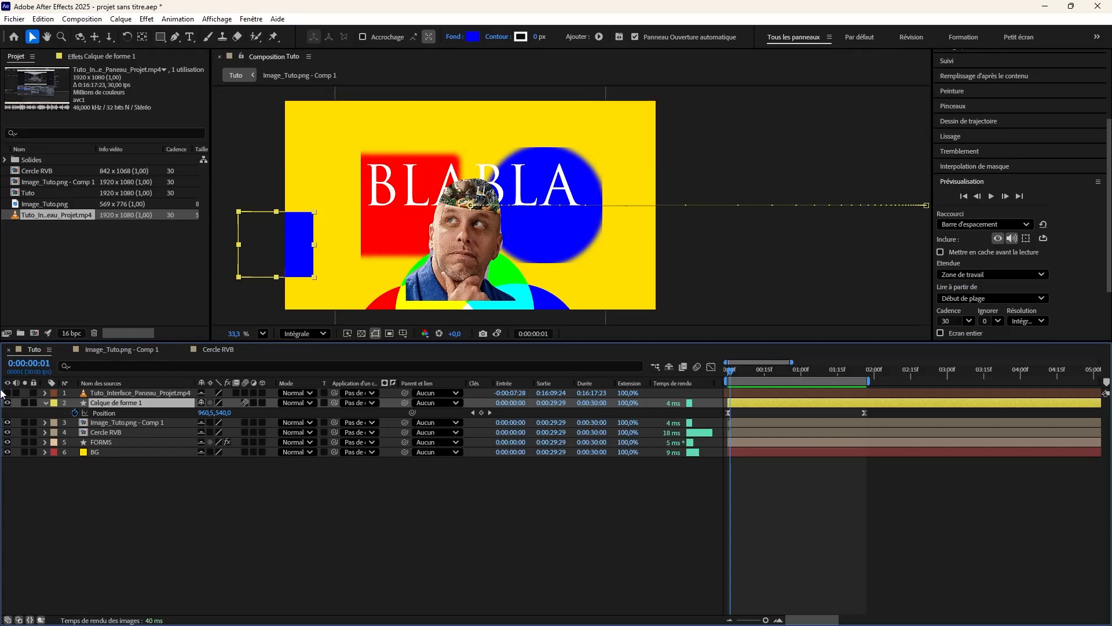
# Collapse the keyframed properties of Calque de forme 1 and rename the layer Rectangle_Intro.
pyautogui.press('u')
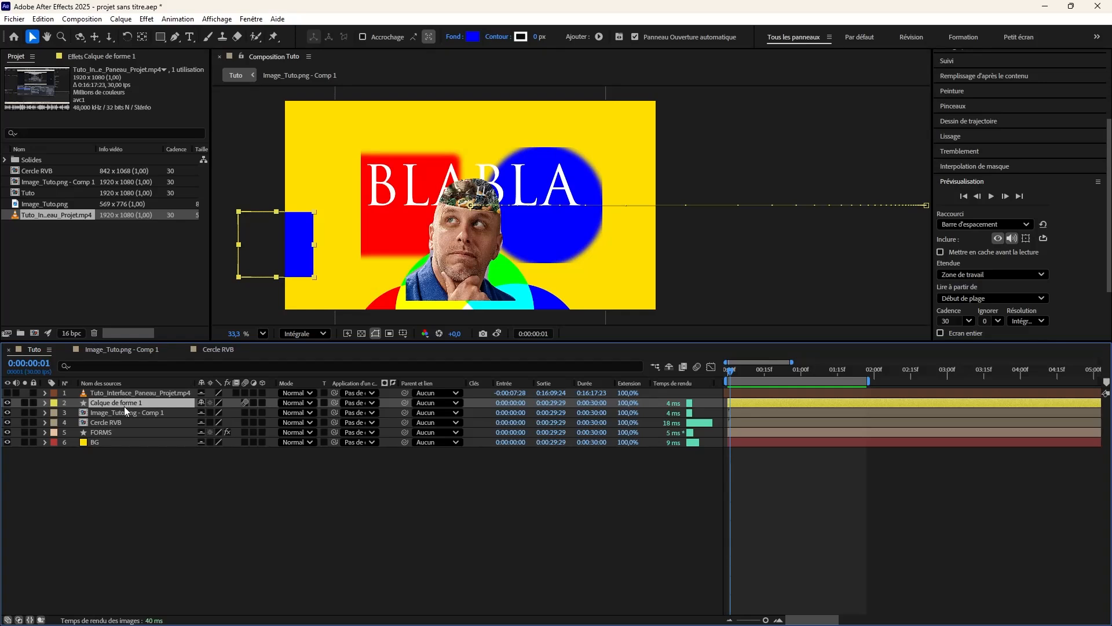
pyautogui.press('Return')
pyautogui.write('Rectangle_Intro')
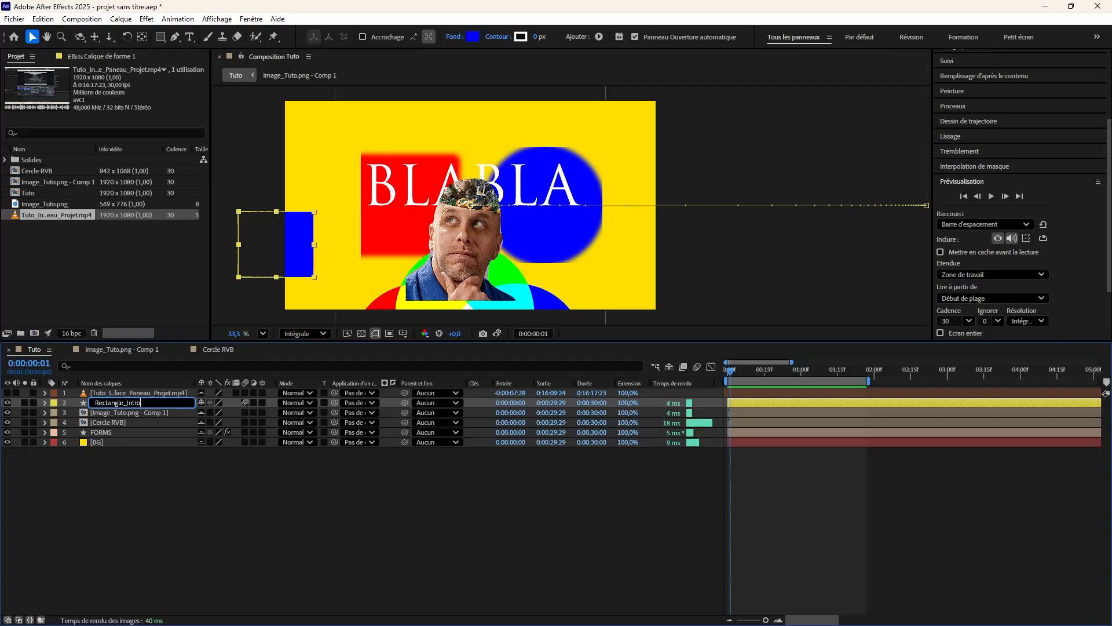
pyautogui.press('Return')
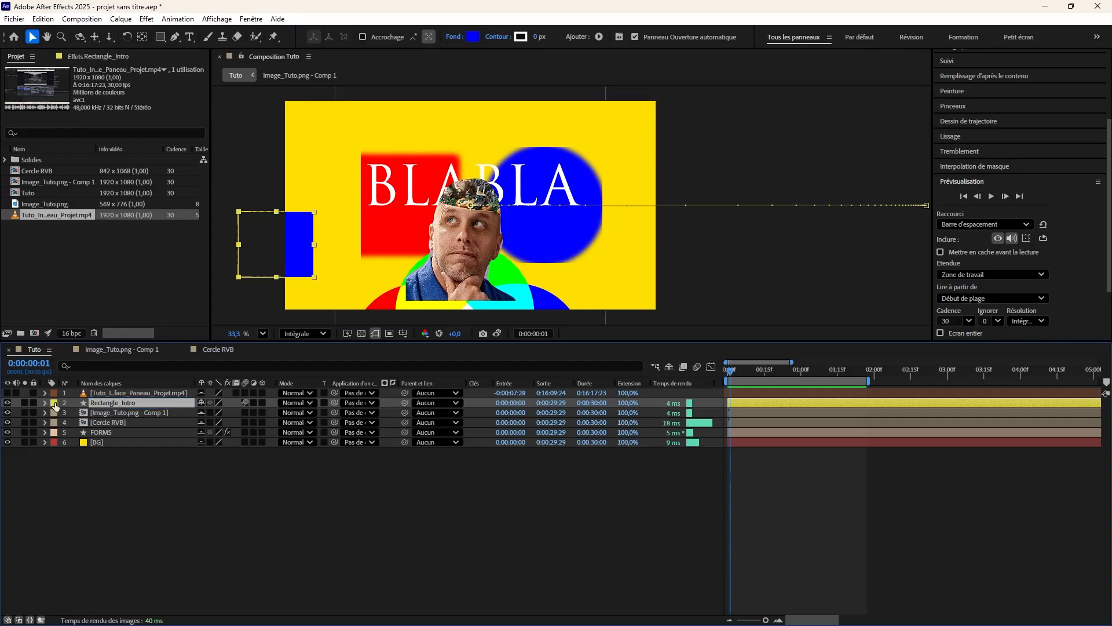
# Add Cercle RVB to the Rectangle_Intro selection and set both layers' label color to Orange.
pyautogui.keyDown('ctrl'); pyautogui.click(113, 423); pyautogui.keyUp('ctrl')
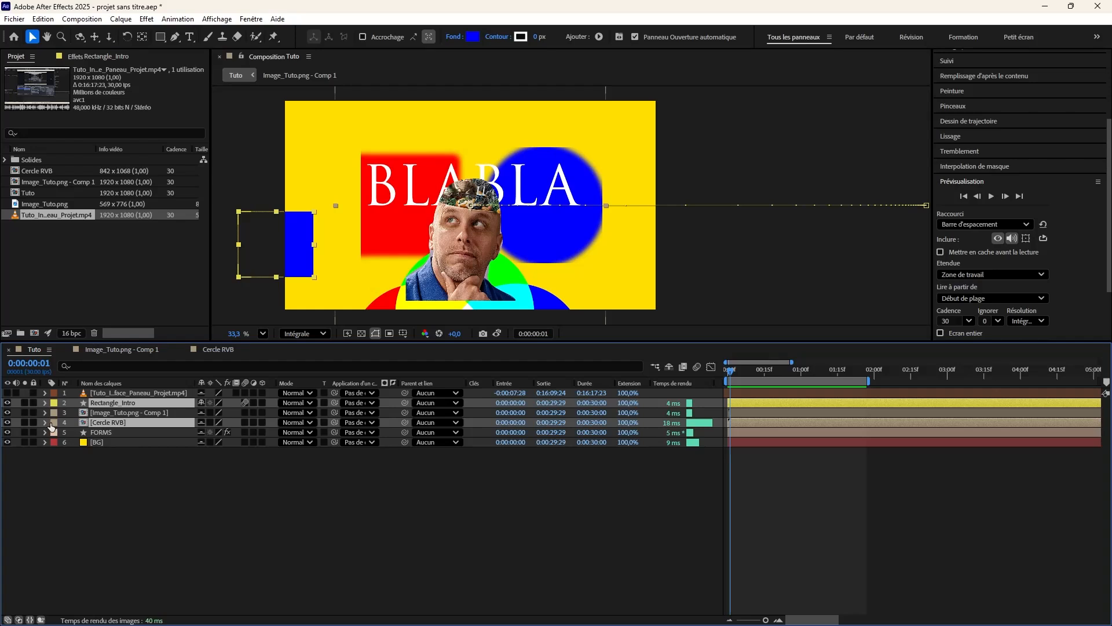
pyautogui.click(53, 422)
pyautogui.click(76, 407)
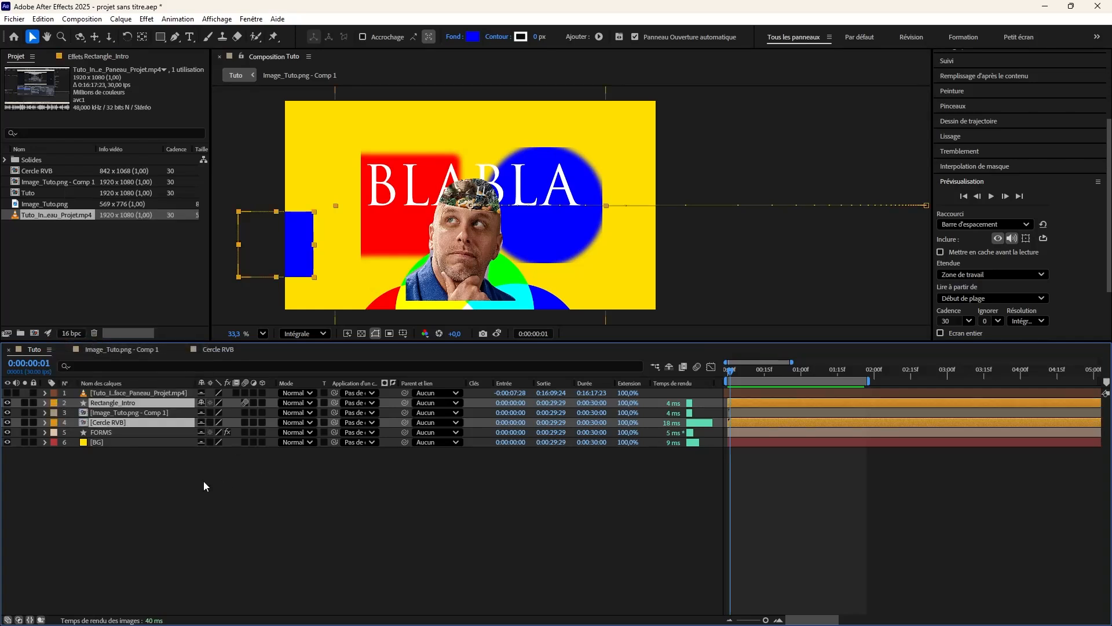
# Change the label color of the Image_Tuto.png - Comp 1 layer to Pourpre and deselect it.
pyautogui.click(116, 413)
pyautogui.click(55, 413)
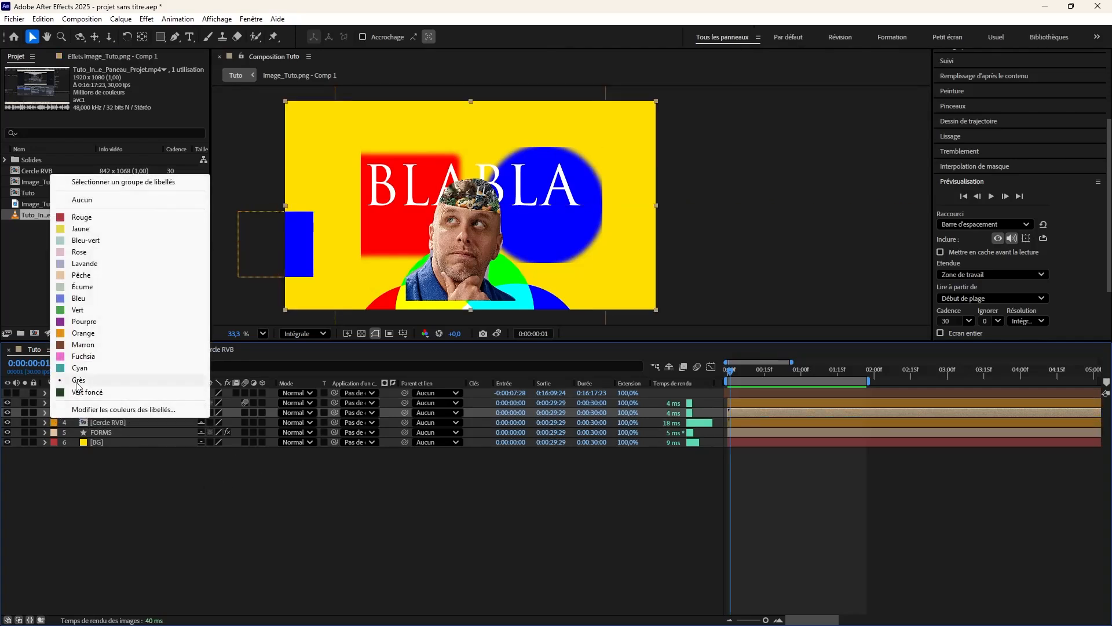
pyautogui.click(76, 384)
pyautogui.click(117, 471)
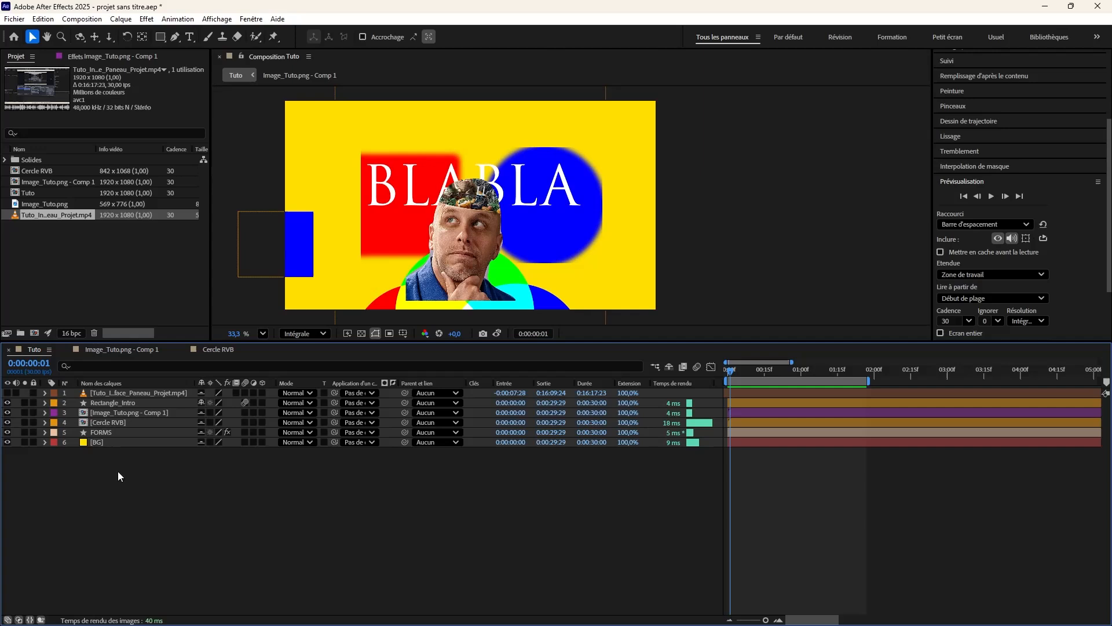
# Toggle the FORMS layer's effects off and on, displaying its effect controls for comparison.
pyautogui.click(113, 414)
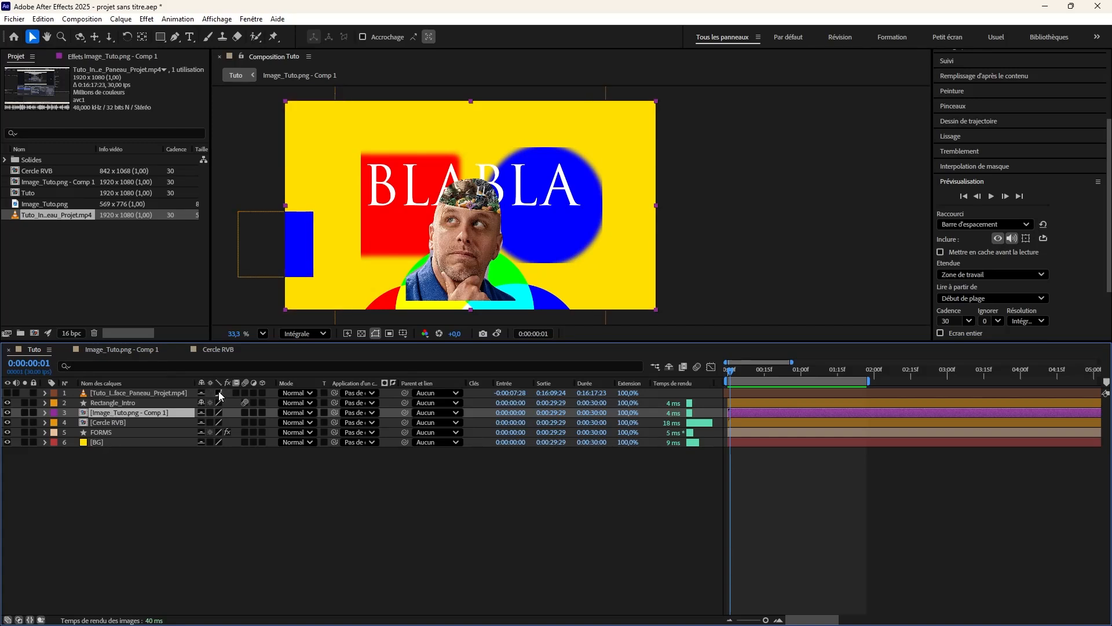
pyautogui.click(227, 433)
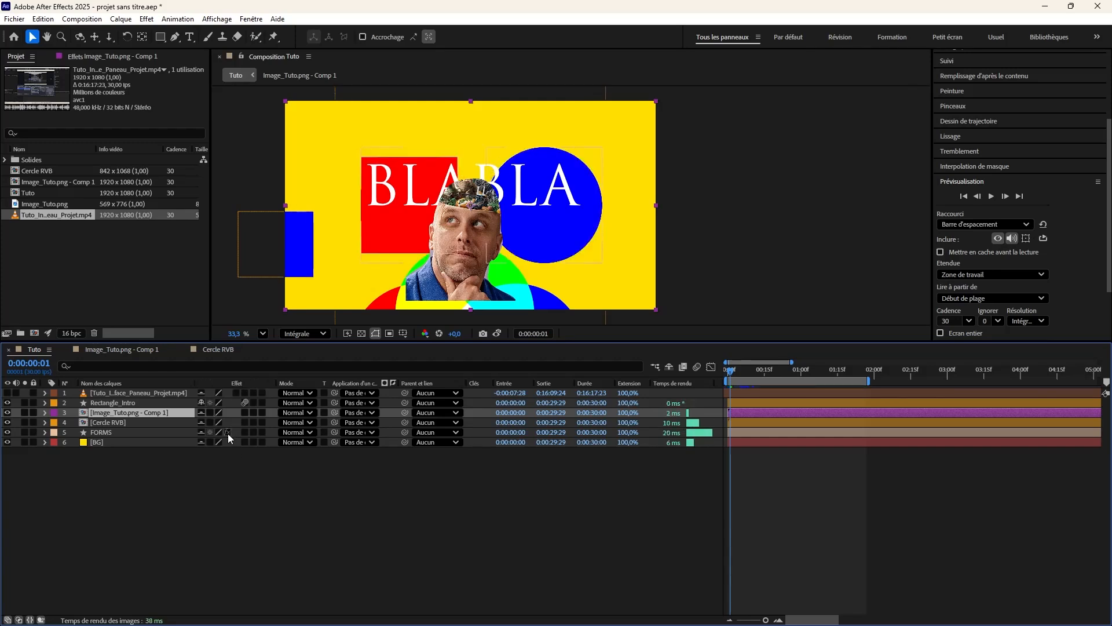
pyautogui.click(228, 433)
pyautogui.click(80, 55)
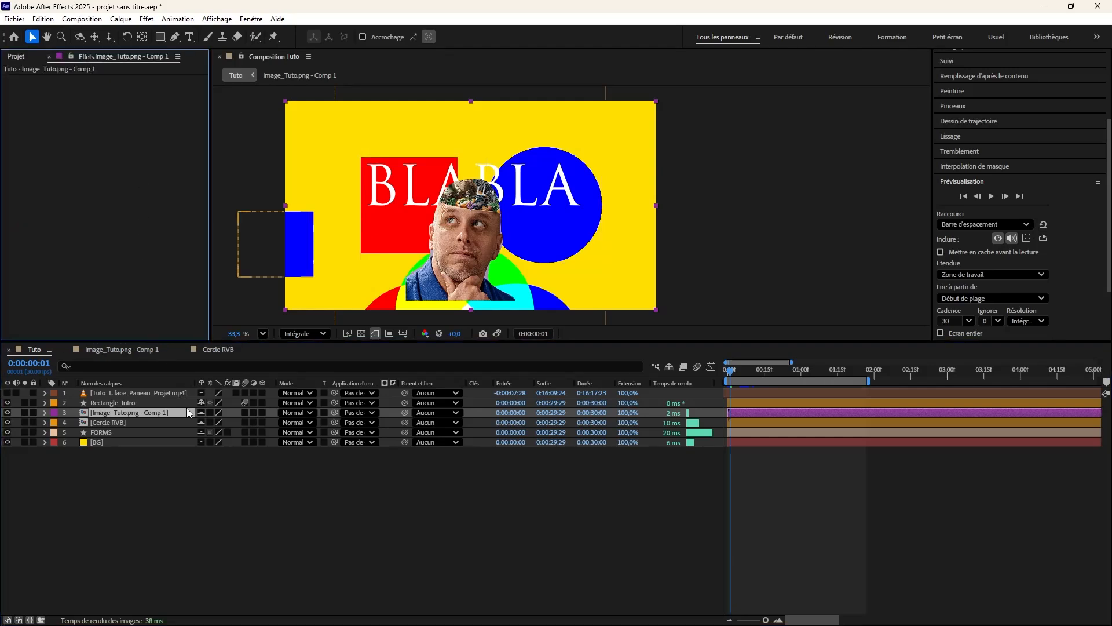
pyautogui.click(126, 435)
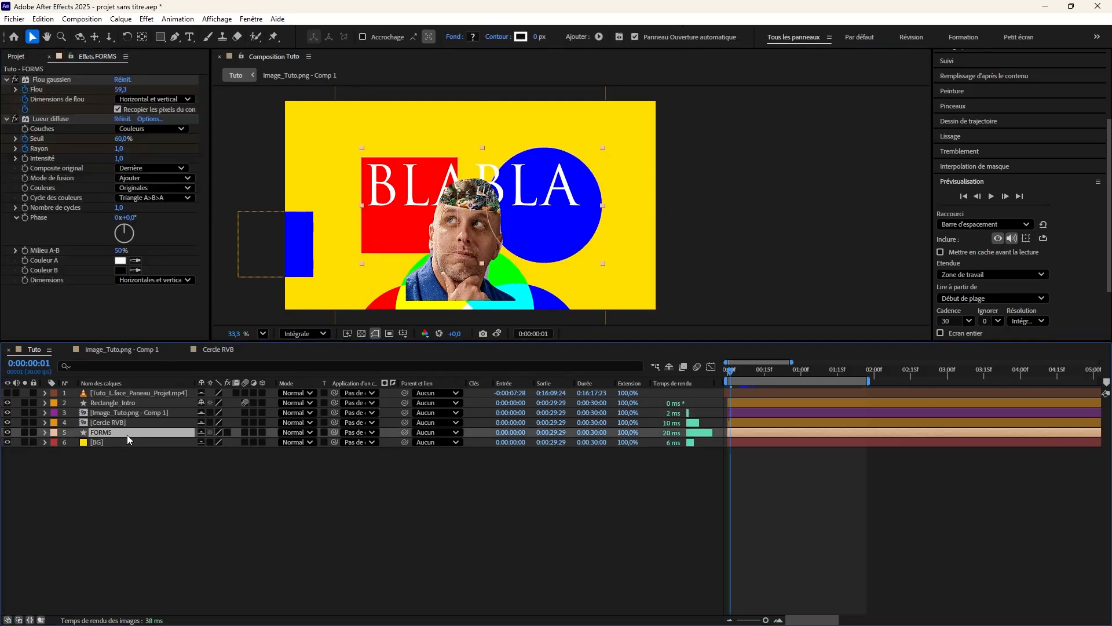
pyautogui.click(226, 432)
pyautogui.click(226, 432)
pyautogui.click(226, 433)
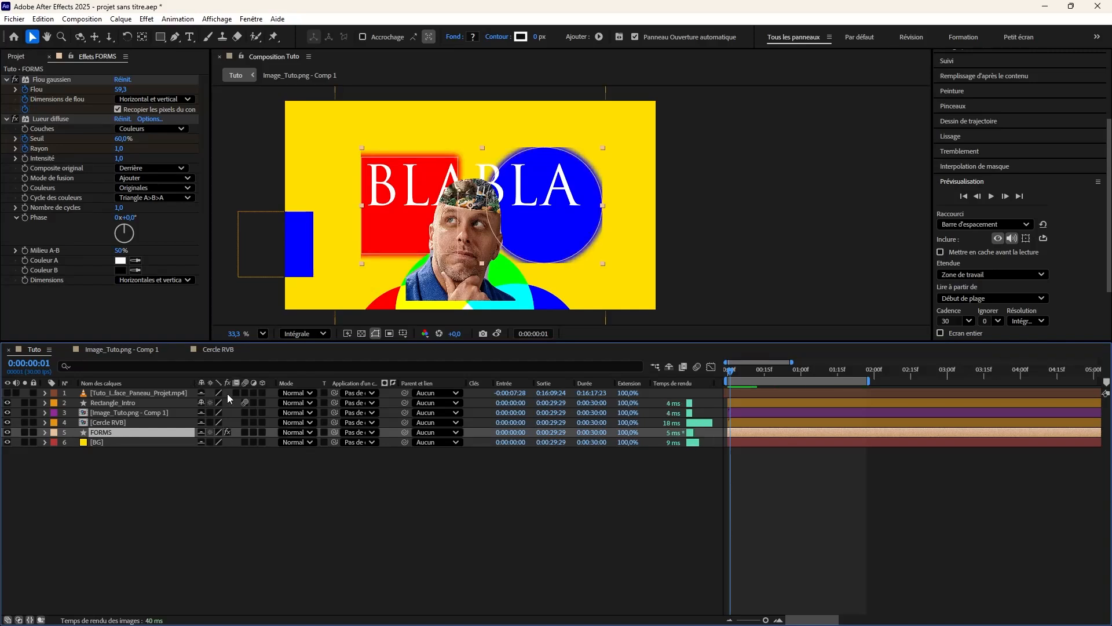
# Toggle the adjustment layer switch of FORMS on and off, and leave it enabled.
pyautogui.click(245, 443)
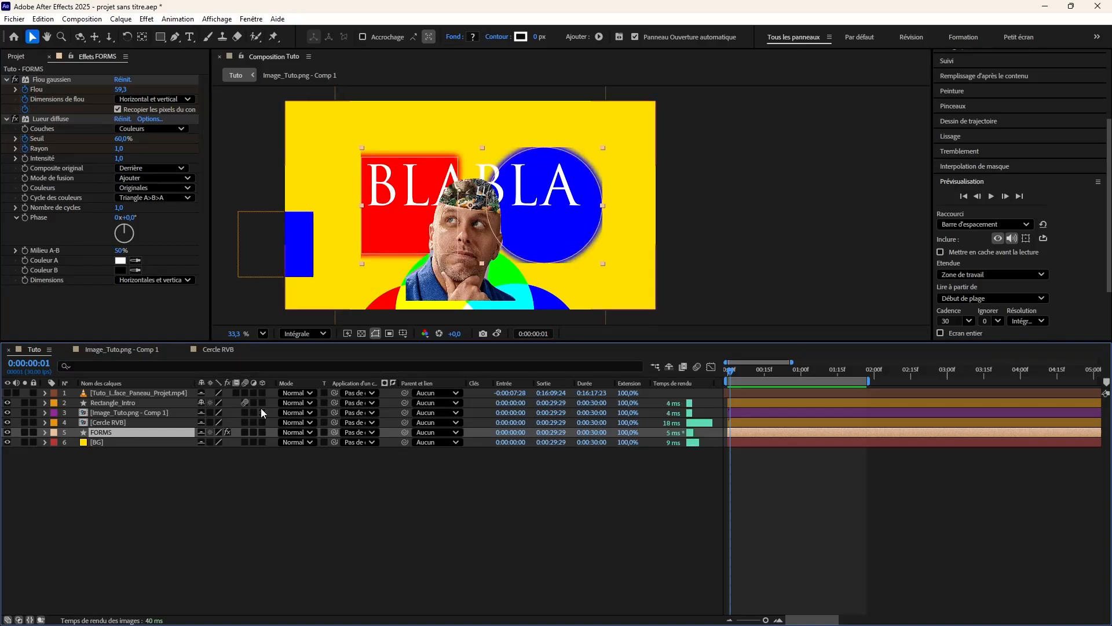
pyautogui.click(247, 442)
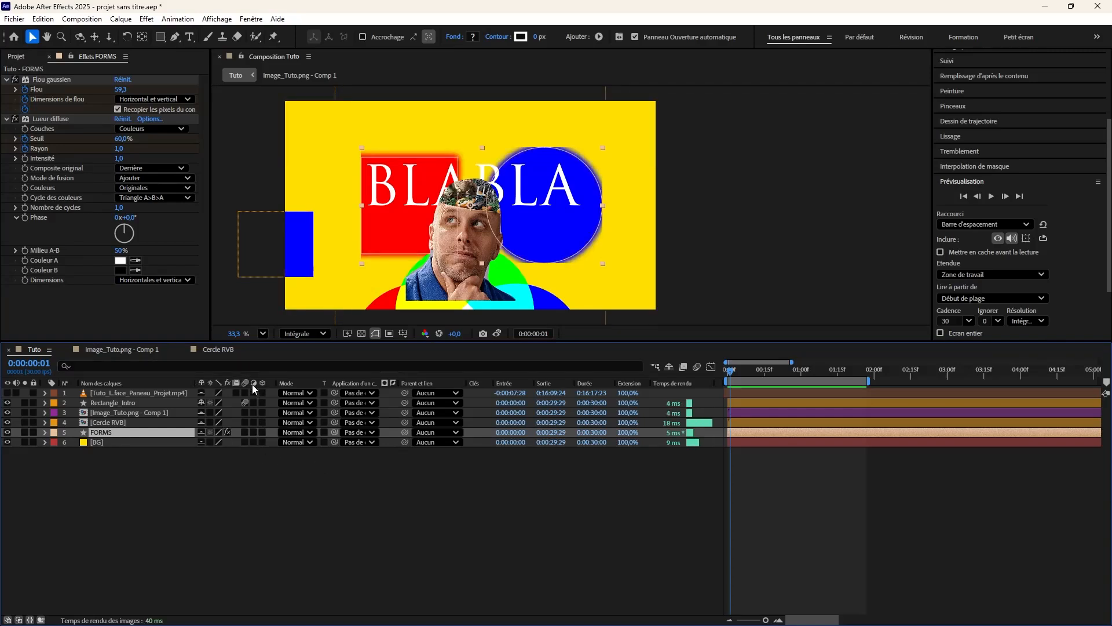
pyautogui.click(254, 433)
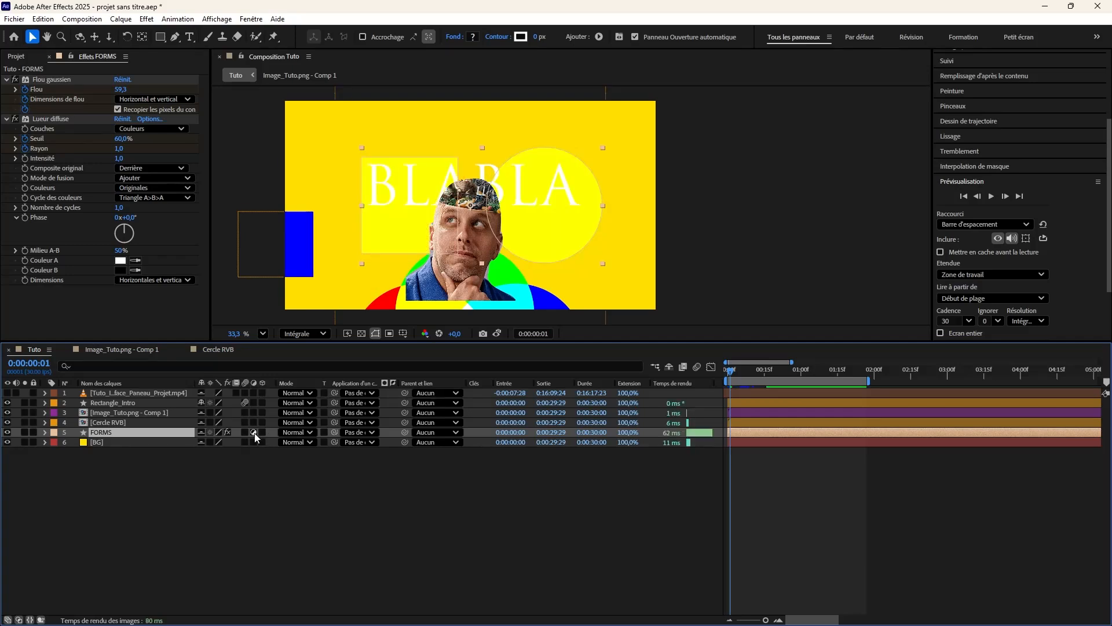
pyautogui.click(253, 433)
pyautogui.click(254, 432)
pyautogui.click(253, 432)
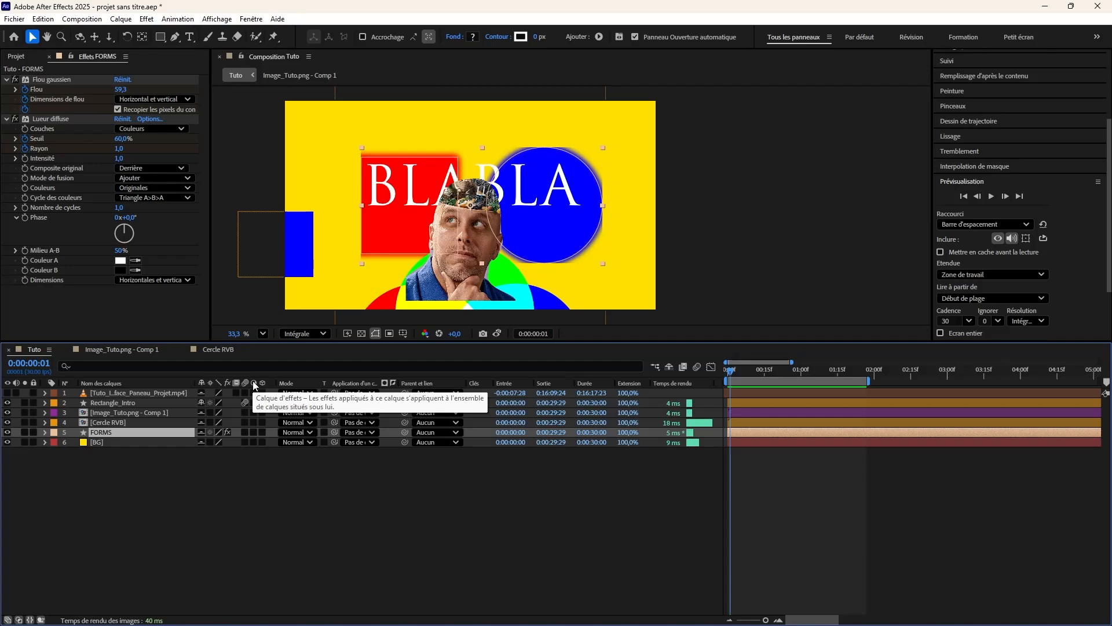
pyautogui.click(255, 433)
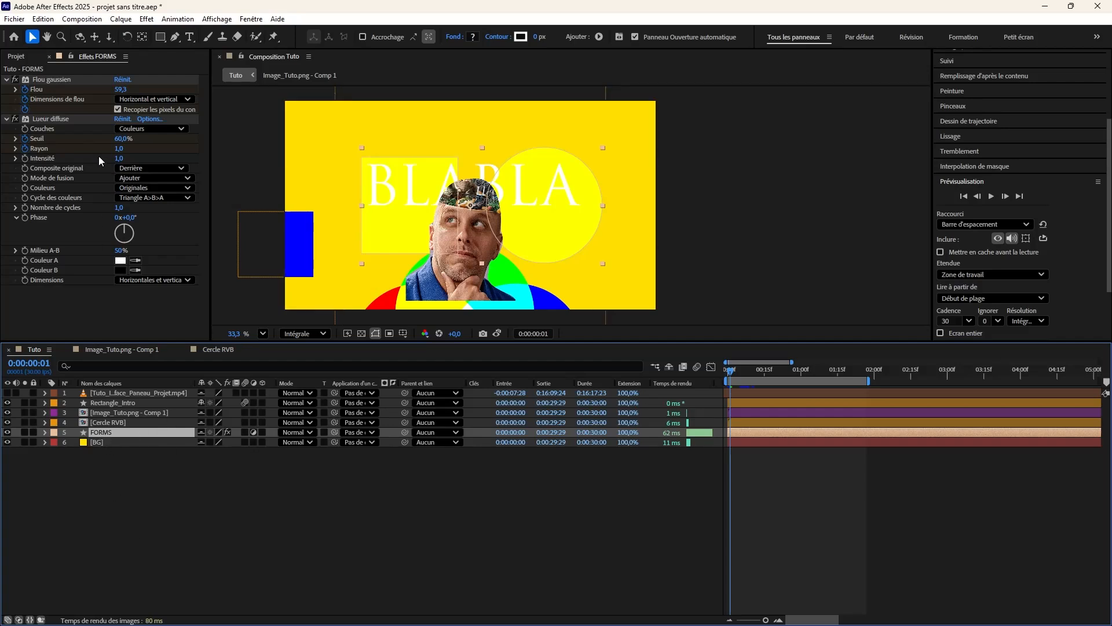
# Toggle the visibility of FORMS off and on, and move Image_Tuto.png - Comp 1 between FORMS and BG.
pyautogui.click(99, 439)
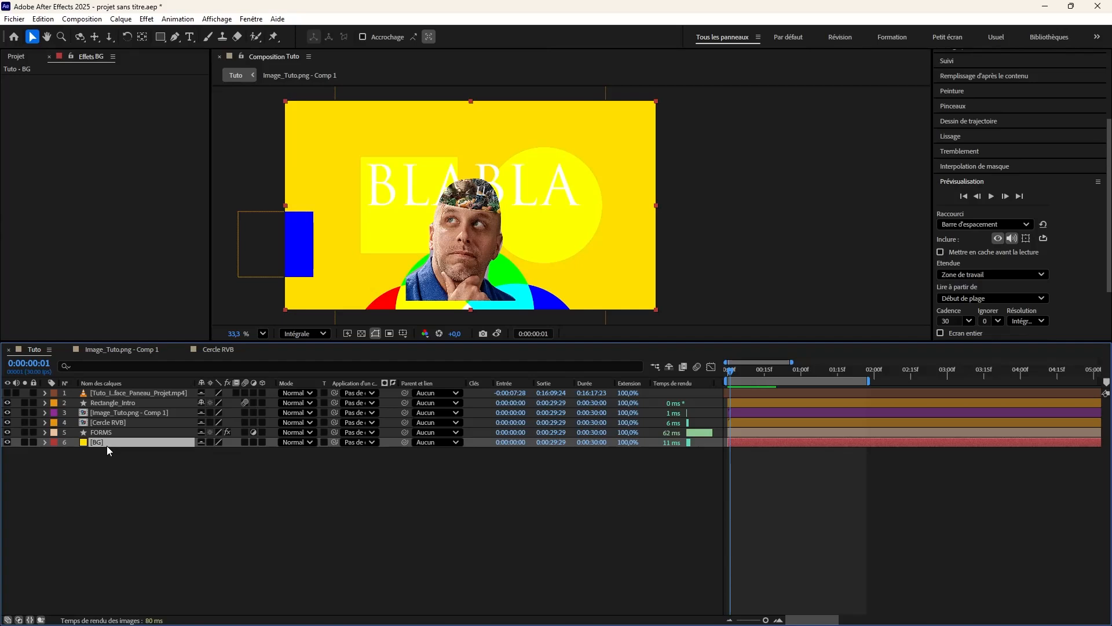
pyautogui.click(7, 432)
pyautogui.click(7, 432)
pyautogui.moveTo(117, 413); pyautogui.dragTo(128, 442)
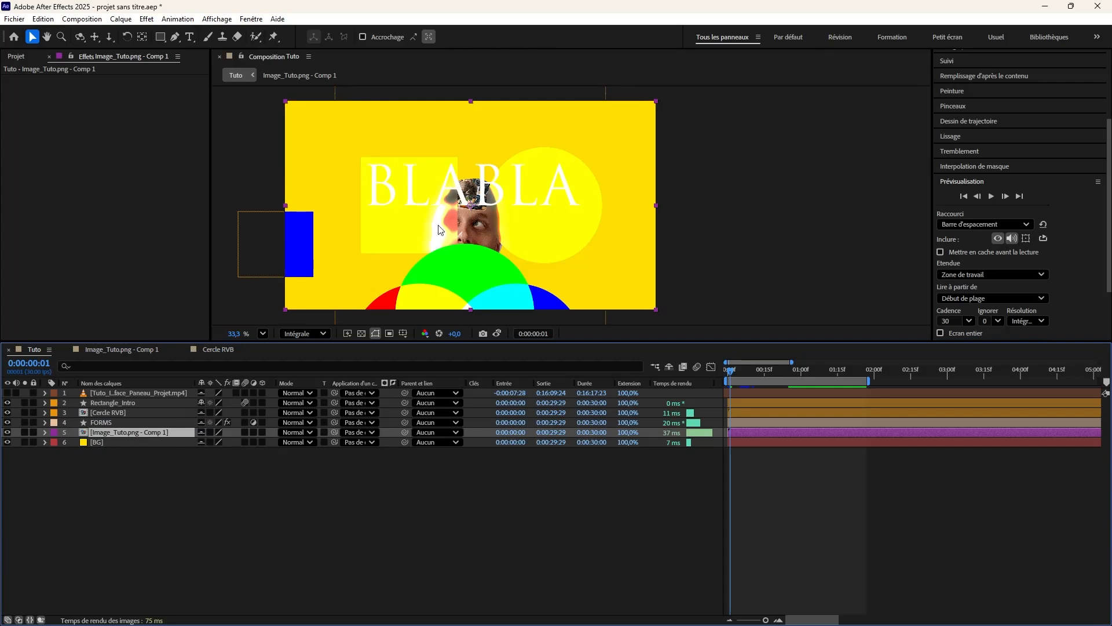
# Compare the image with the adjustment layer switch of FORMS on and off, and leave it disabled.
pyautogui.click(255, 423)
pyautogui.click(255, 423)
pyautogui.click(255, 423)
pyautogui.click(255, 423)
pyautogui.click(255, 423)
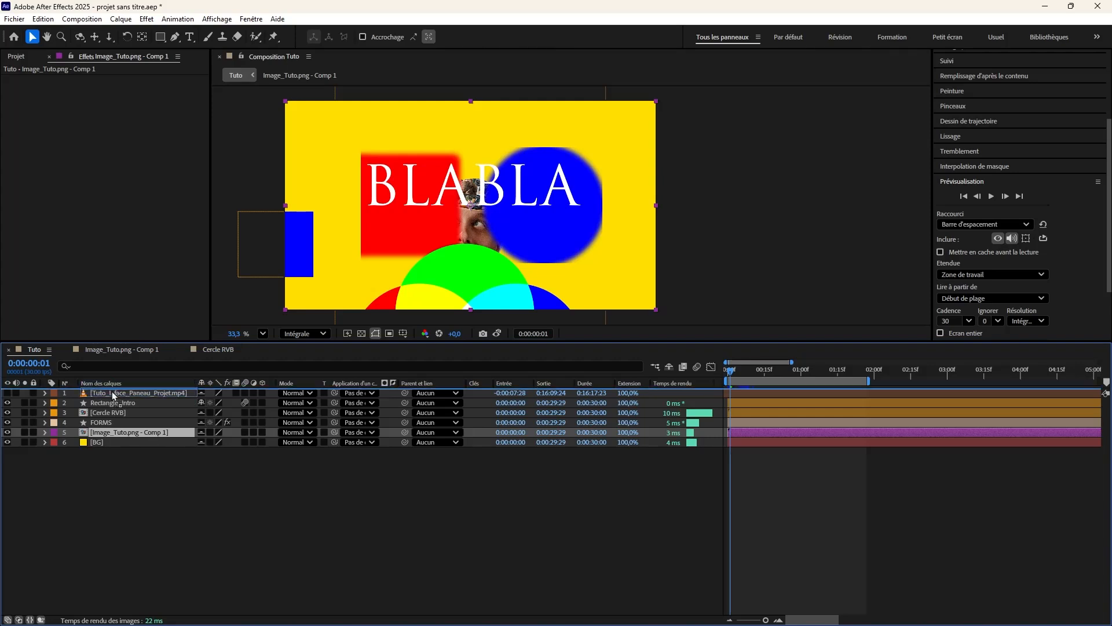
# Move Image_Tuto.png - Comp 1 above Rectangle_Intro and set its blending mode to Incrustation.
pyautogui.moveTo(112, 391); pyautogui.dragTo(123, 408)
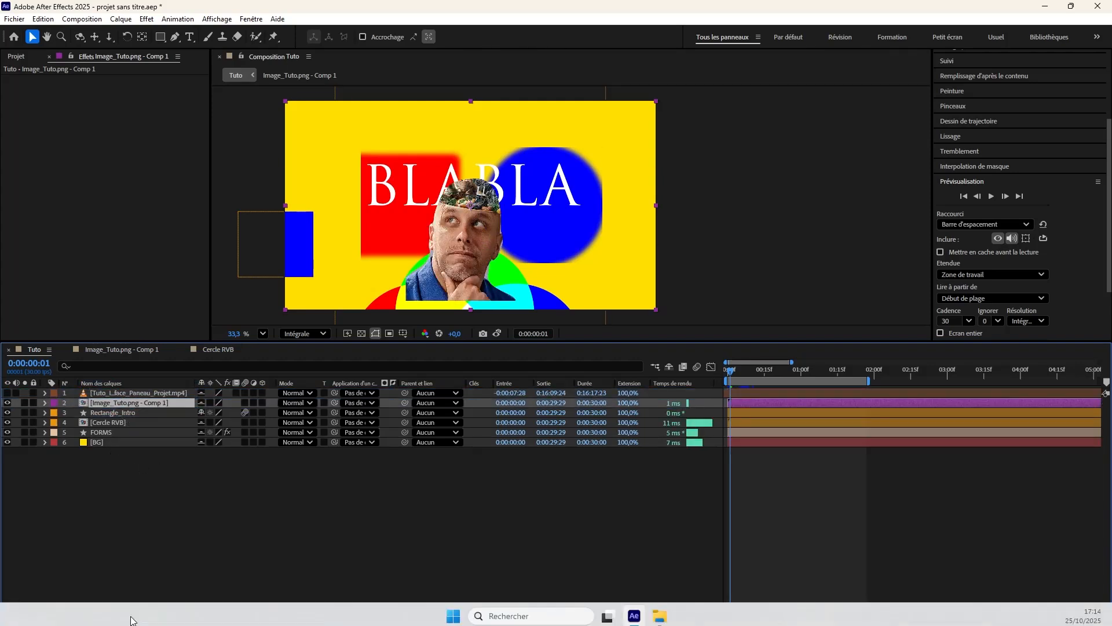
pyautogui.click(302, 398)
pyautogui.click(362, 330)
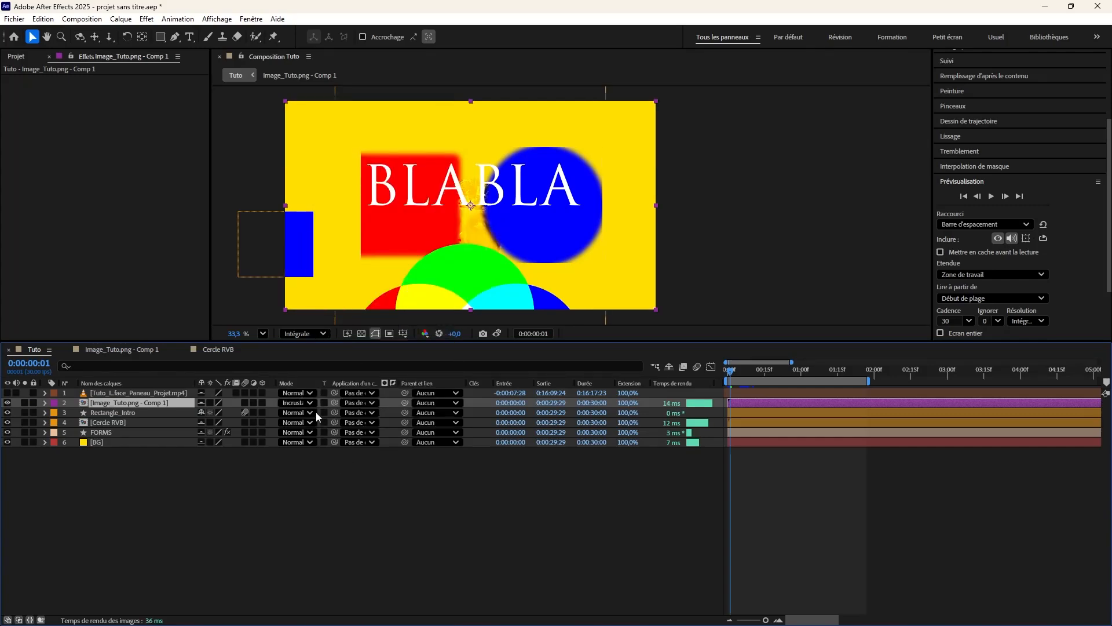
# Try the Ecran blending mode on Image_Tuto.png - Comp 1, and set its mode back to Normal.
pyautogui.click(300, 403)
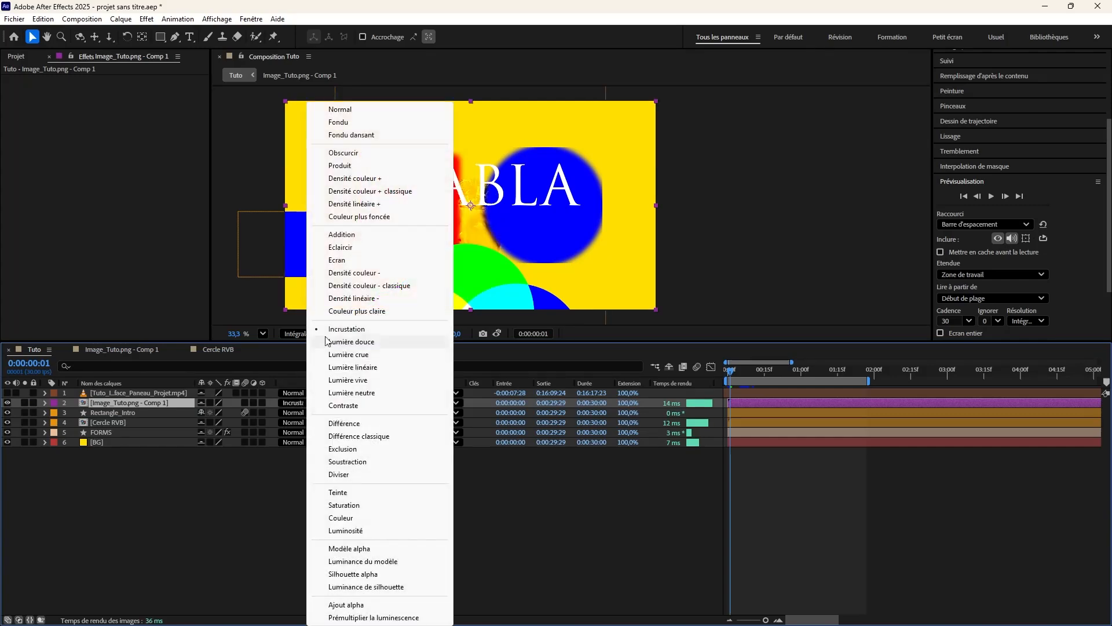
pyautogui.click(343, 260)
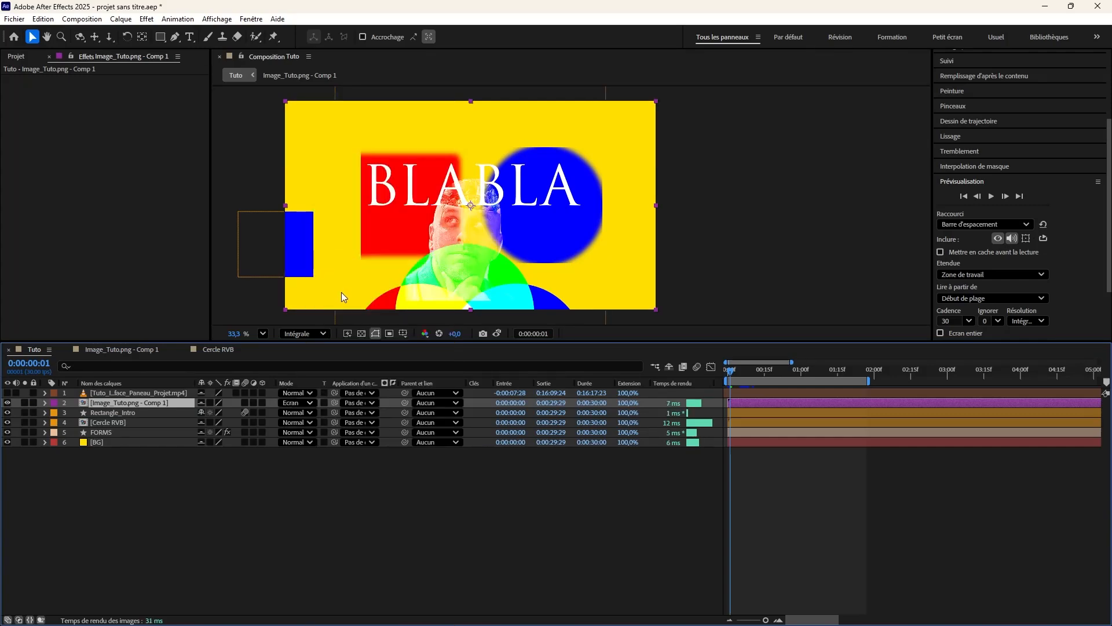
pyautogui.click(296, 404)
pyautogui.click(342, 108)
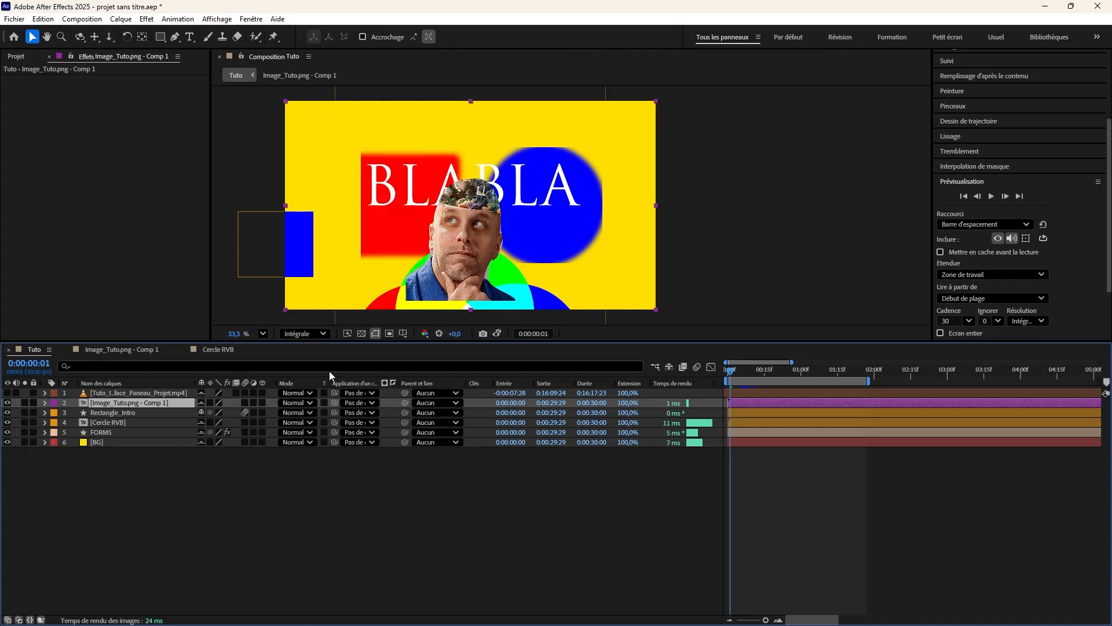
pyautogui.click(296, 402)
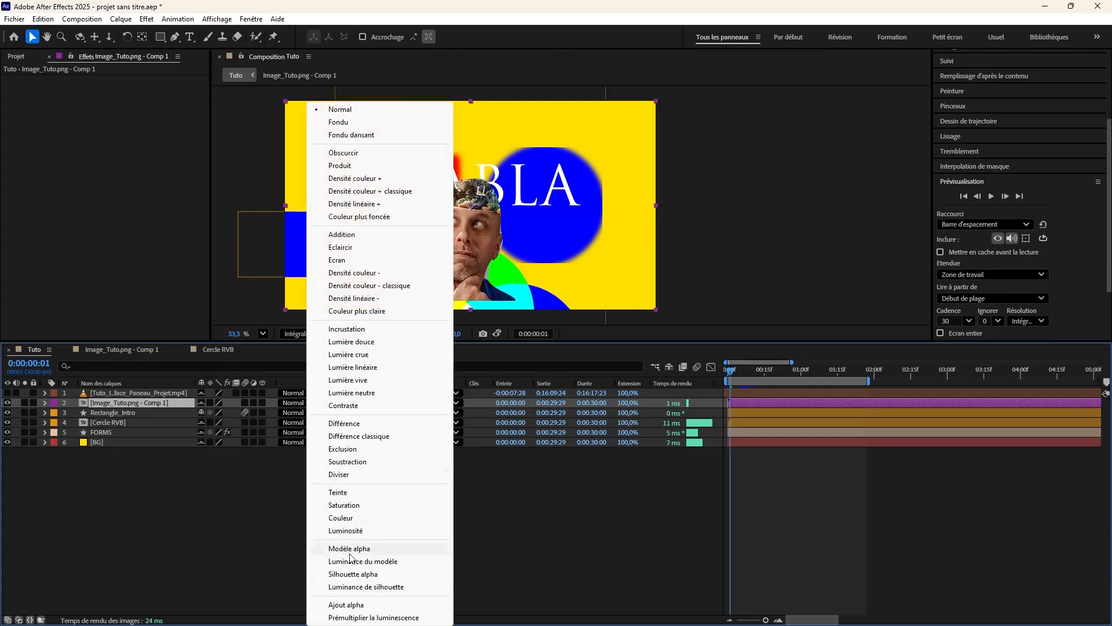
pyautogui.click(216, 560)
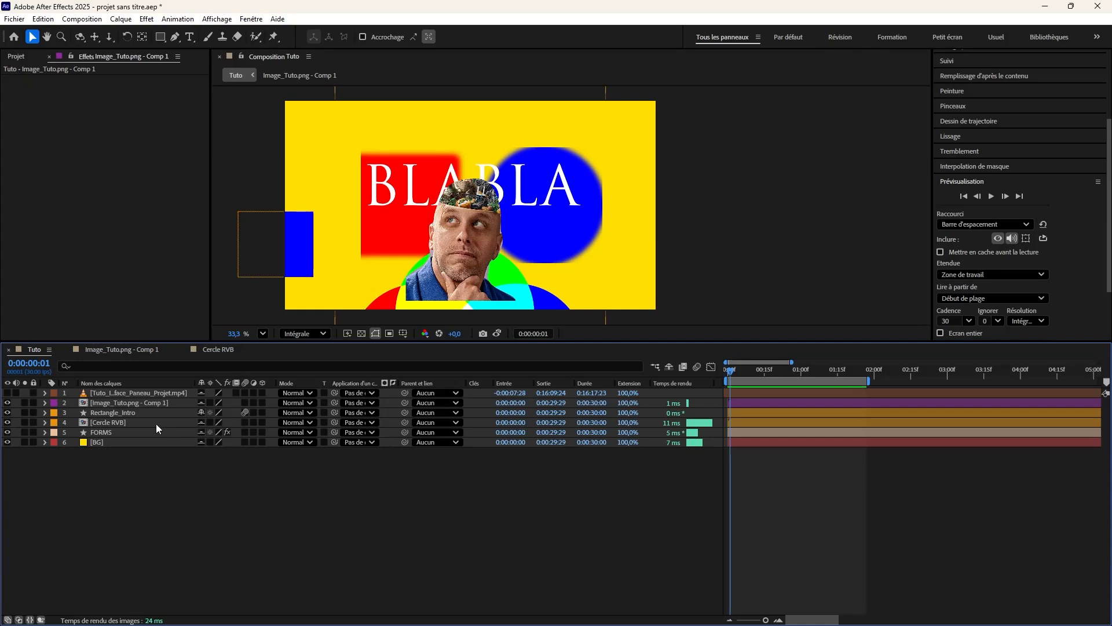
# Toggle the solo switch of FORMS on and off to isolate that layer in the composition.
pyautogui.click(24, 422)
pyautogui.click(22, 423)
pyautogui.moveTo(23, 423); pyautogui.dragTo(23, 412)
pyautogui.click(23, 423)
pyautogui.click(16, 393)
pyautogui.click(25, 432)
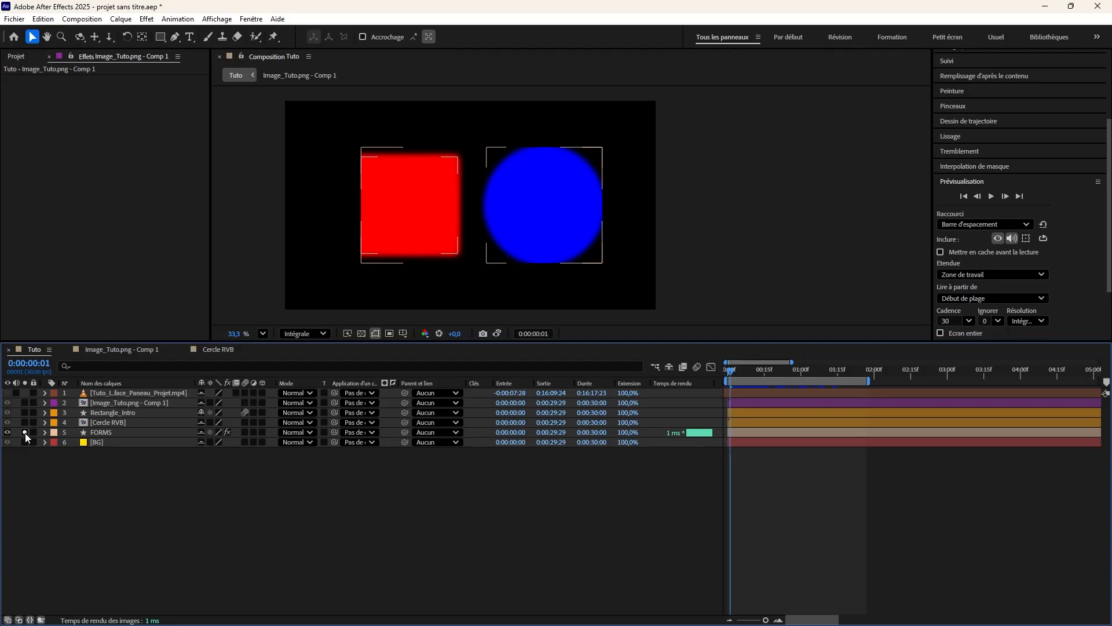
pyautogui.click(24, 432)
# Solo Cercle RVB and Image_Tuto.png - Comp 1 together and individually, and turn both solo switches off.
pyautogui.click(25, 422)
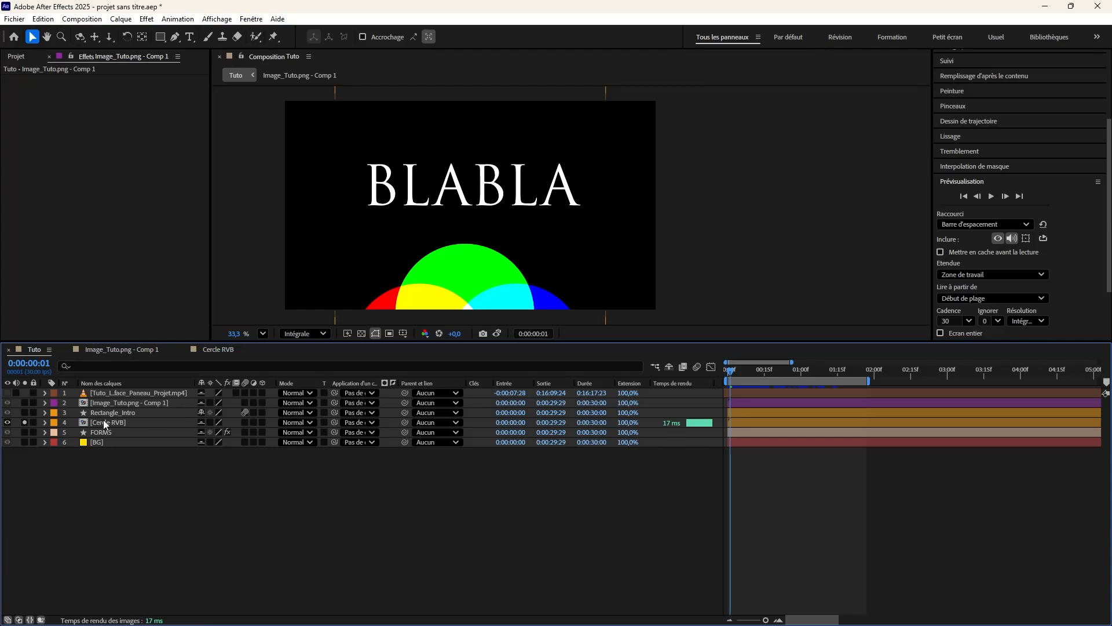
pyautogui.click(24, 403)
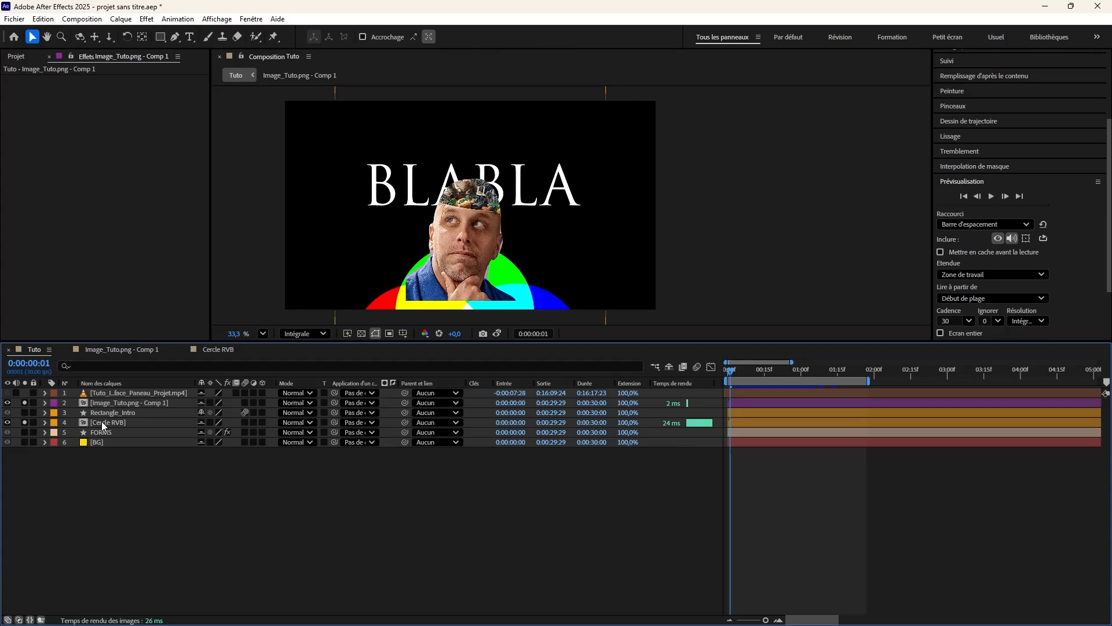
pyautogui.click(104, 402)
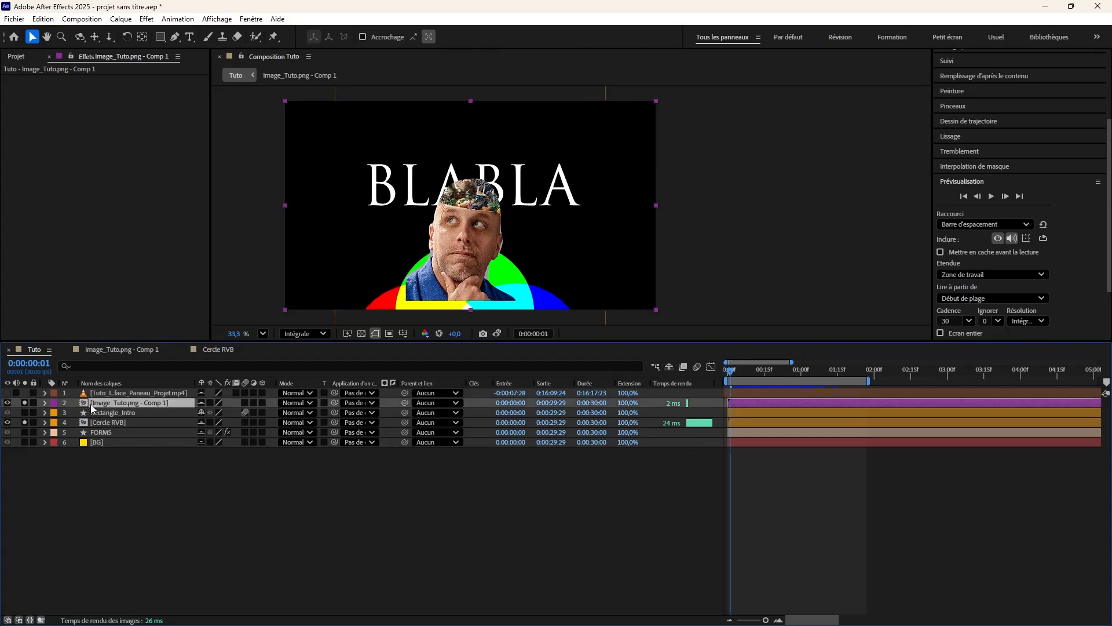
pyautogui.click(25, 403)
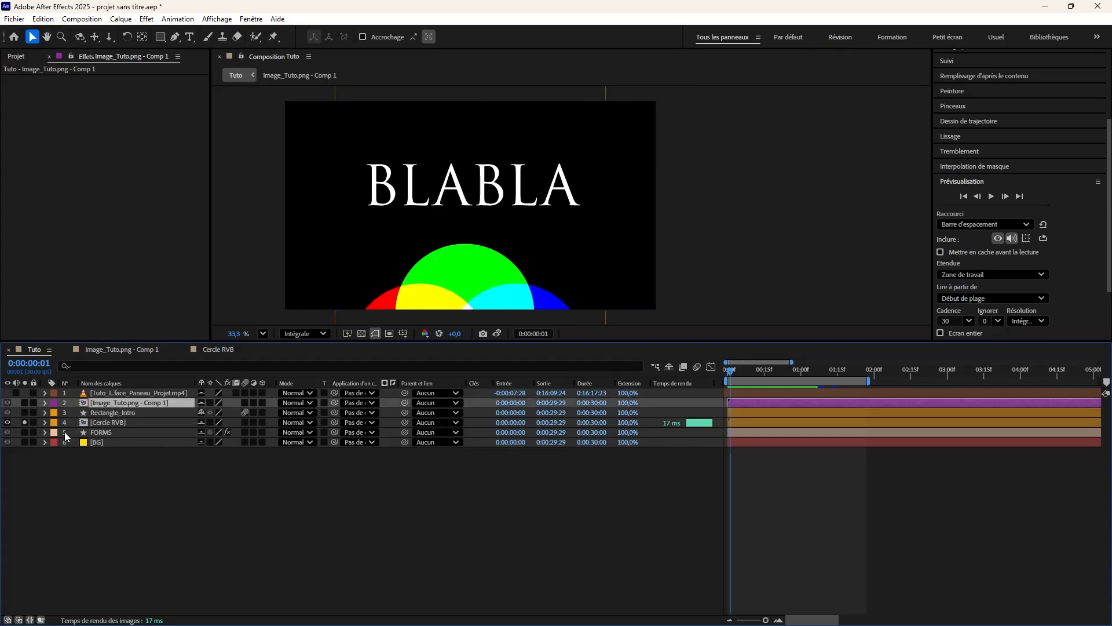
pyautogui.click(23, 422)
pyautogui.click(24, 403)
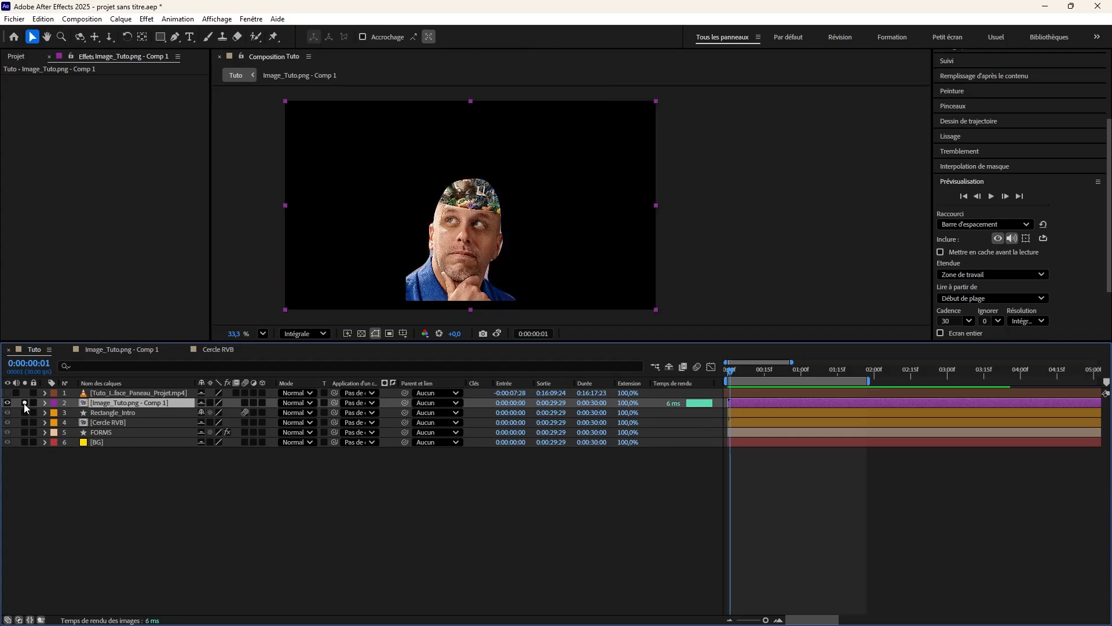
pyautogui.click(24, 404)
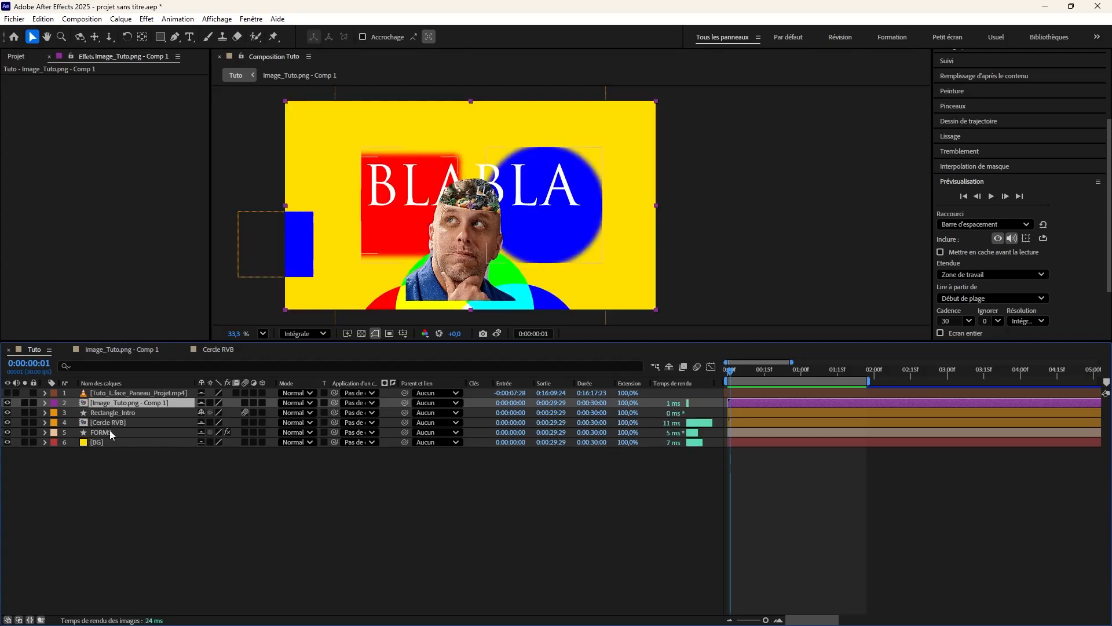
# Parent Cercle RVB to Image_Tuto.png - Comp 1, and hide Rectangle_Intro, FORMS and BG.
pyautogui.click(154, 424)
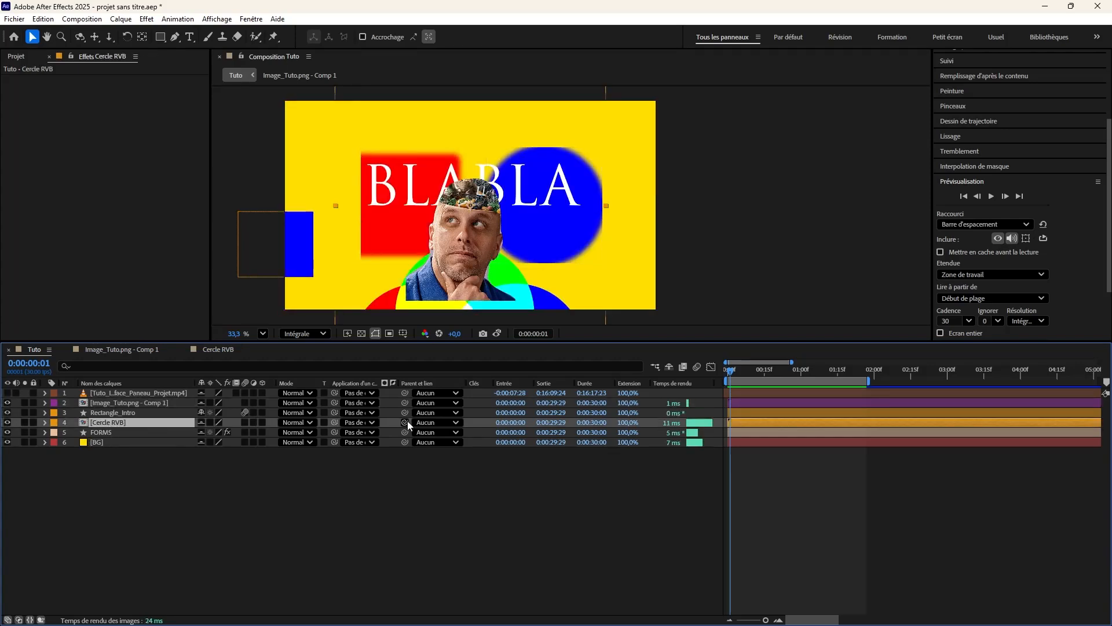
pyautogui.moveTo(405, 423); pyautogui.dragTo(156, 403)
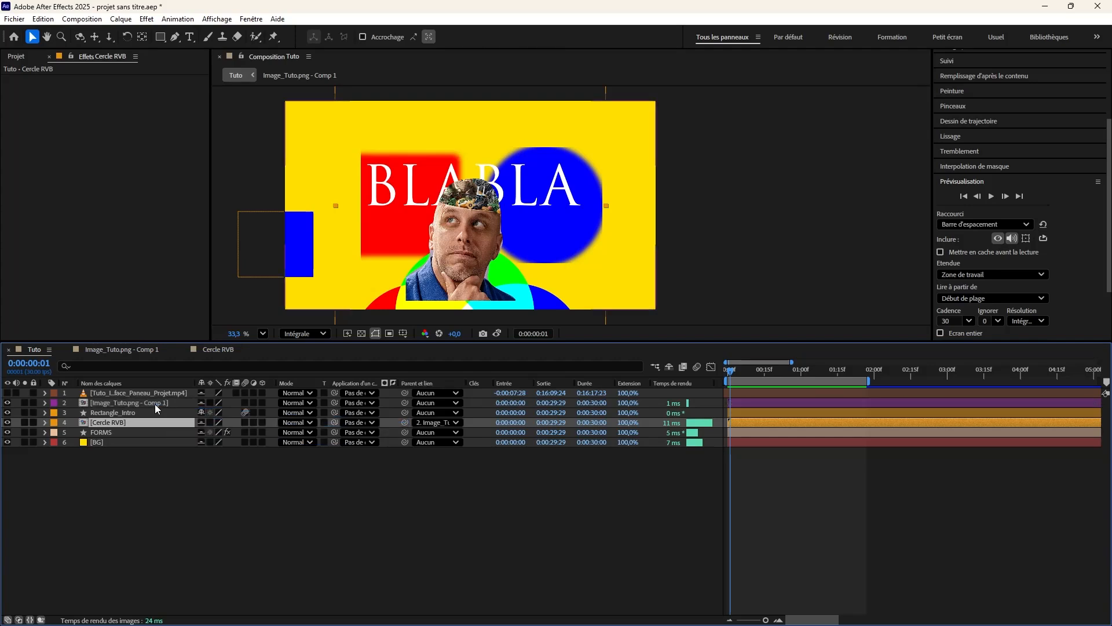
pyautogui.click(7, 412)
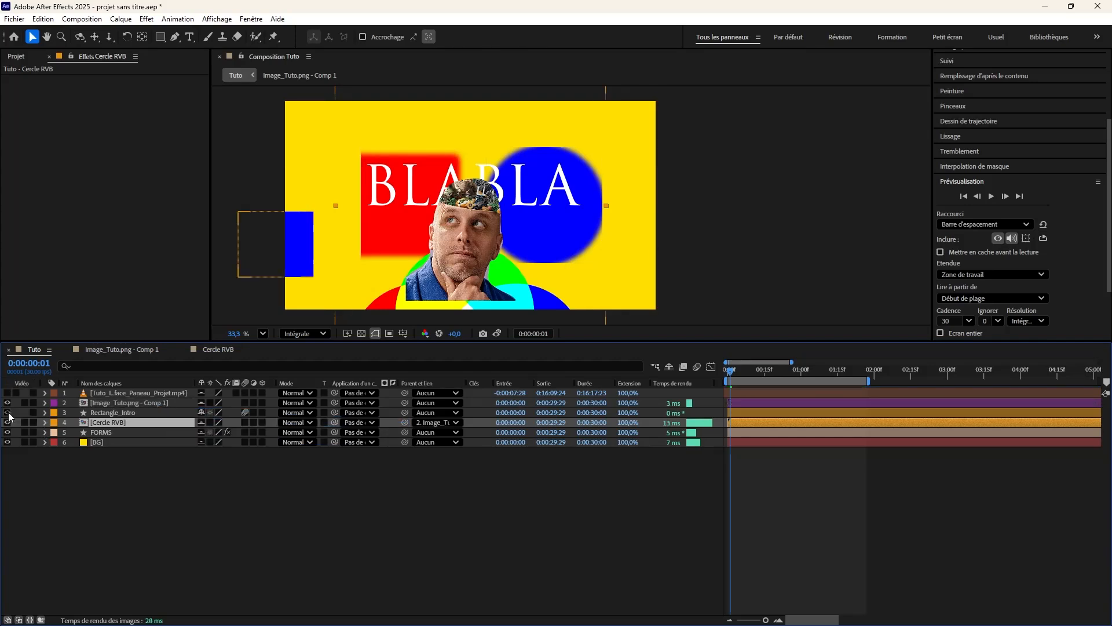
pyautogui.click(7, 432)
pyautogui.click(7, 442)
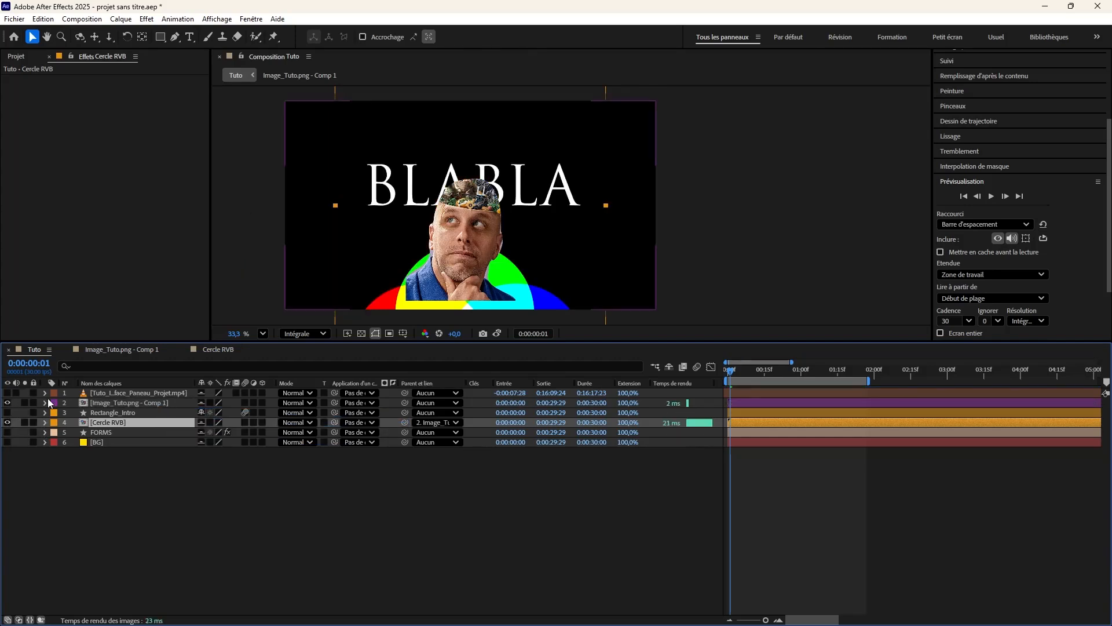
# Reset the parent of Cercle RVB to Aucun, and assign Image_Tuto.png - Comp 1 as its track matte.
pyautogui.click(417, 425)
pyautogui.click(432, 433)
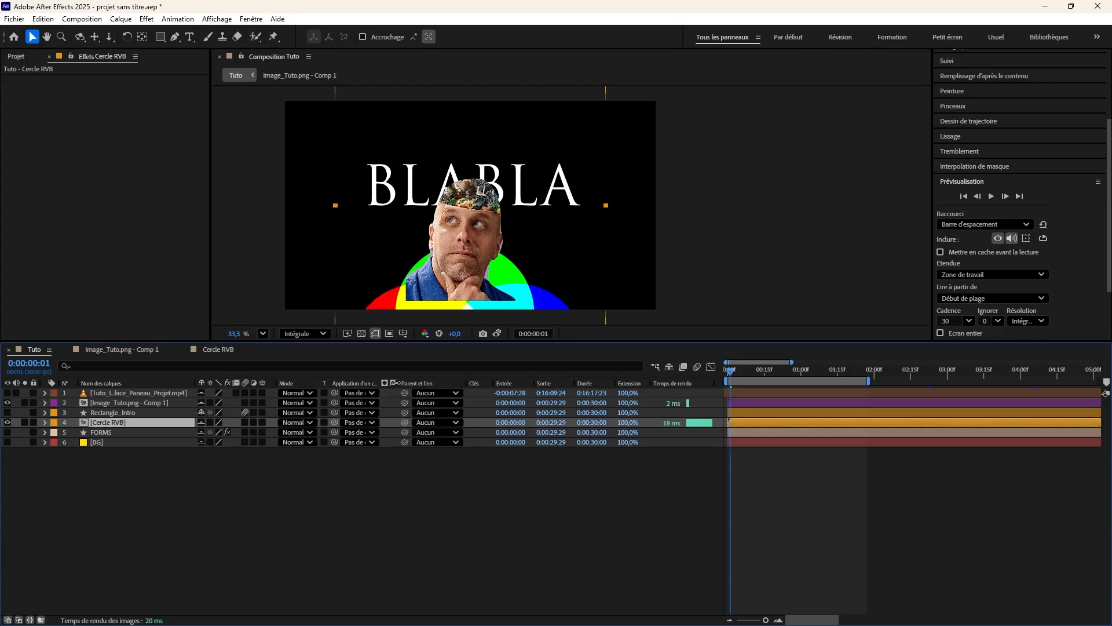
pyautogui.moveTo(402, 383); pyautogui.dragTo(555, 383)
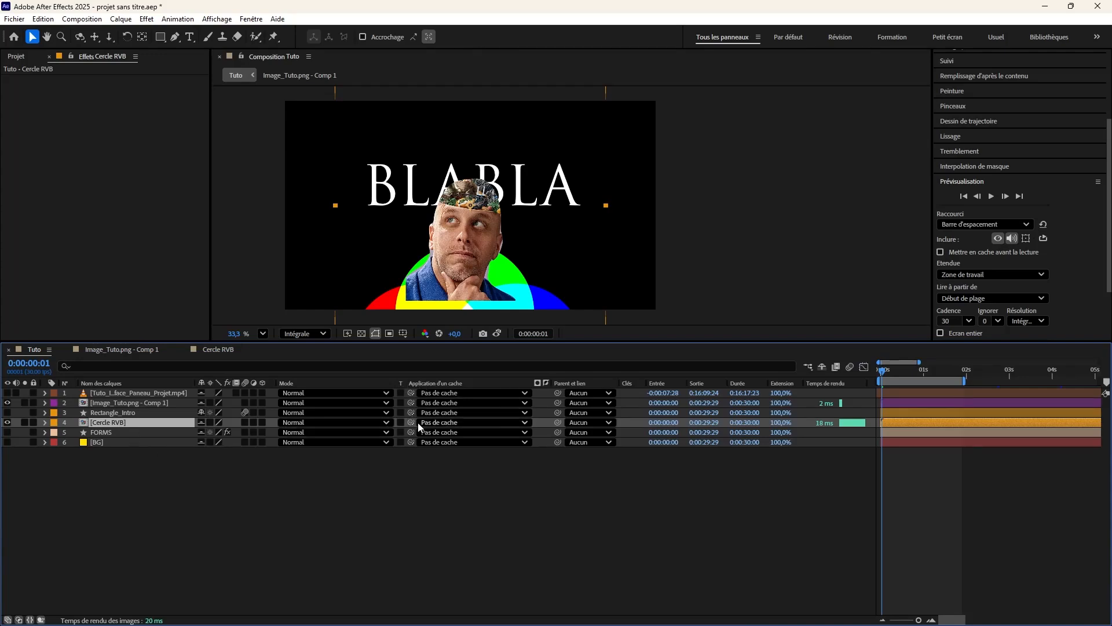
pyautogui.moveTo(411, 422); pyautogui.dragTo(108, 409)
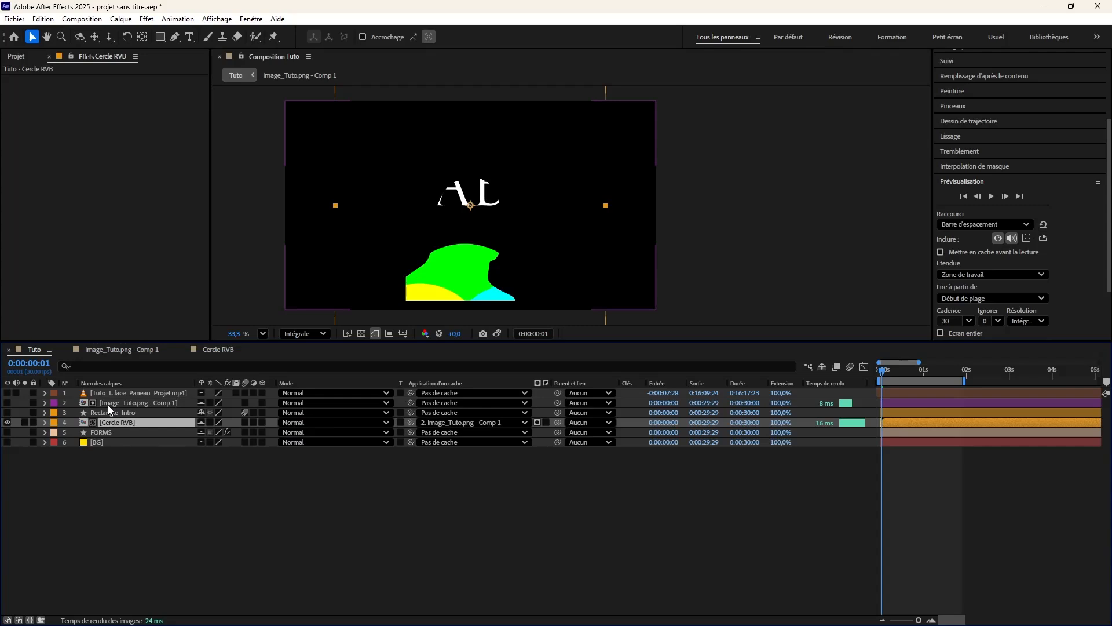
# Compare the luma and alpha mattes and the inverted matte on Cercle RVB, and leave it on non-inverted alpha.
pyautogui.click(536, 423)
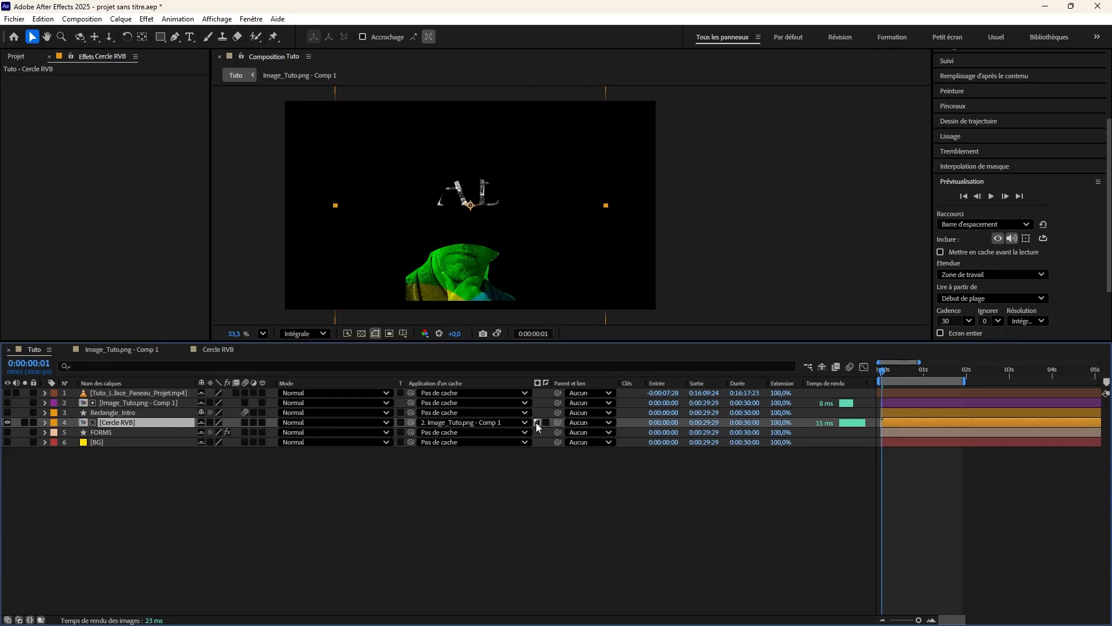
pyautogui.click(536, 423)
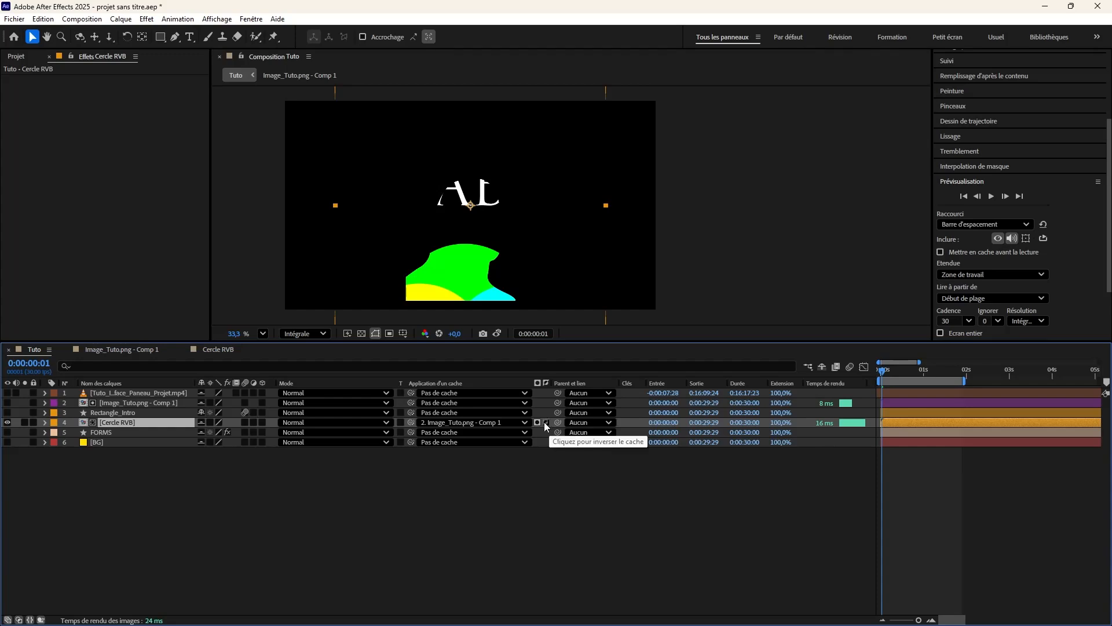
pyautogui.click(544, 422)
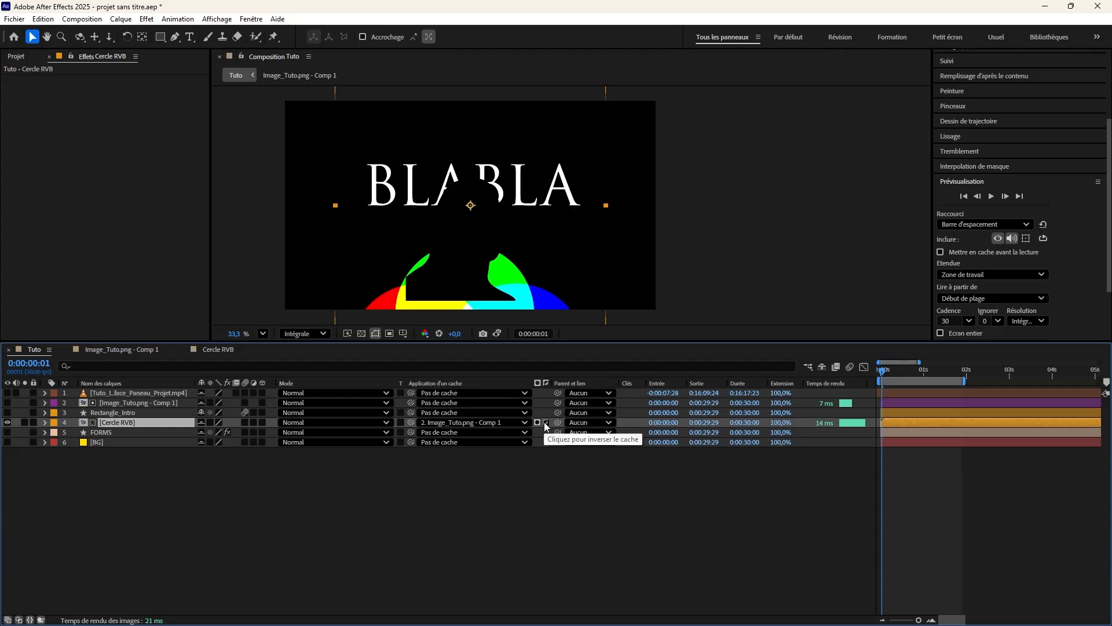
pyautogui.click(544, 423)
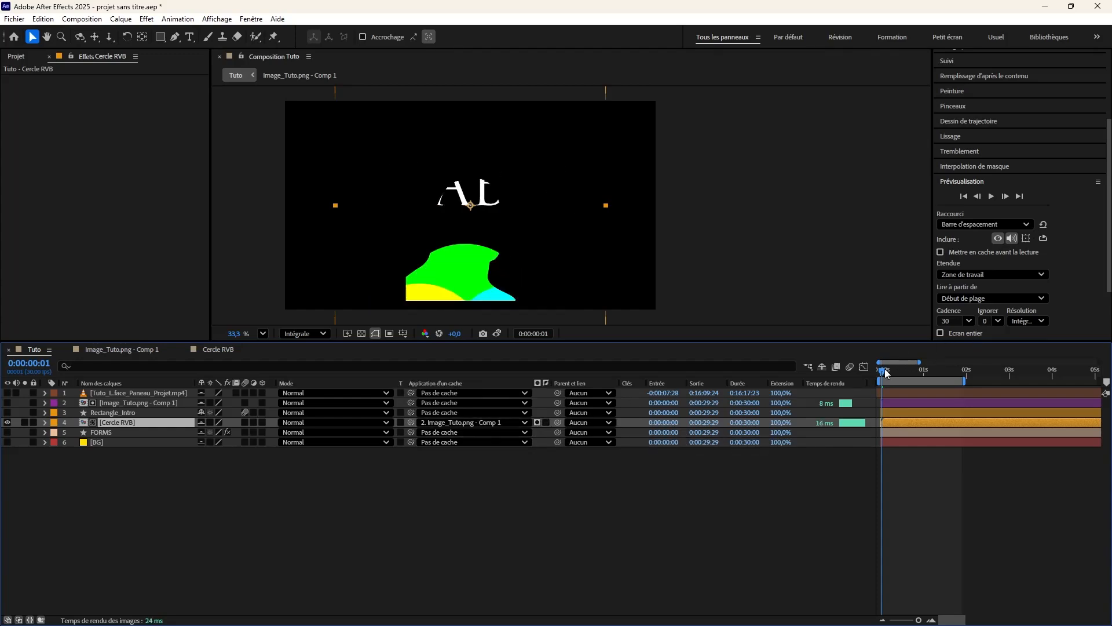
# Show BG and FORMS again, and preview the animation of the matted Cercle RVB layer.
pyautogui.moveTo(884, 373); pyautogui.dragTo(753, 416)
pyautogui.press('space')
pyautogui.press('space')
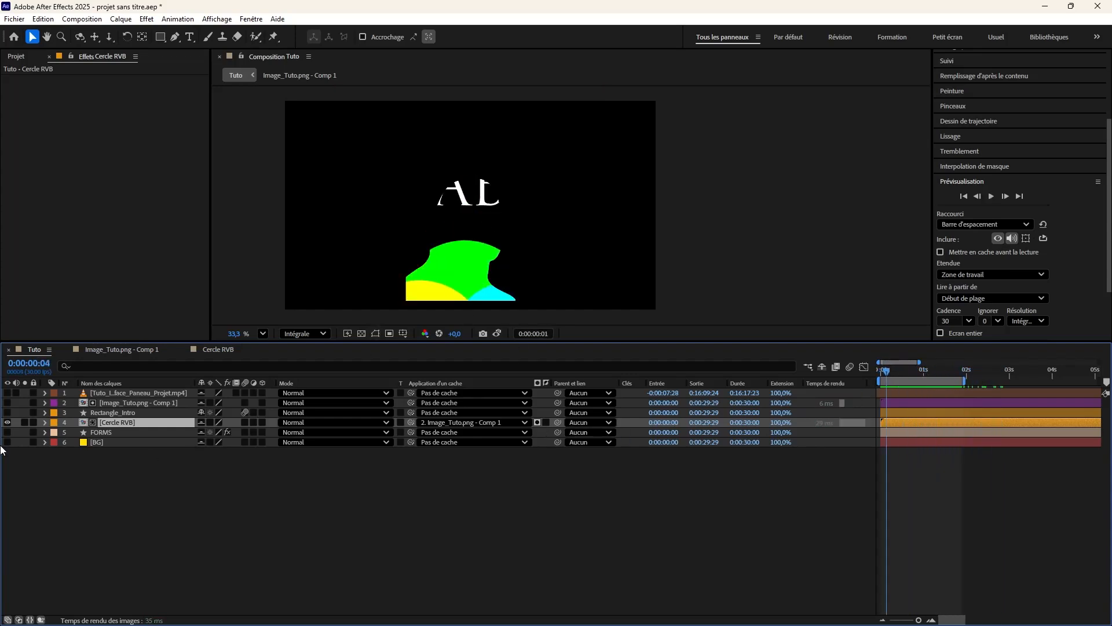
pyautogui.click(7, 443)
pyautogui.click(7, 432)
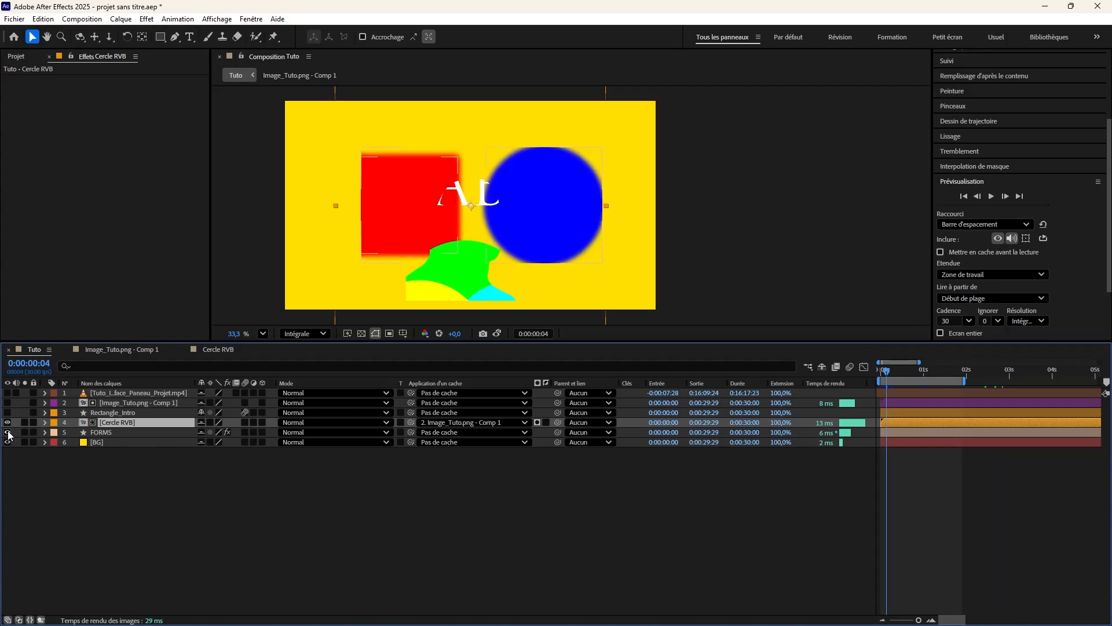
pyautogui.press('space')
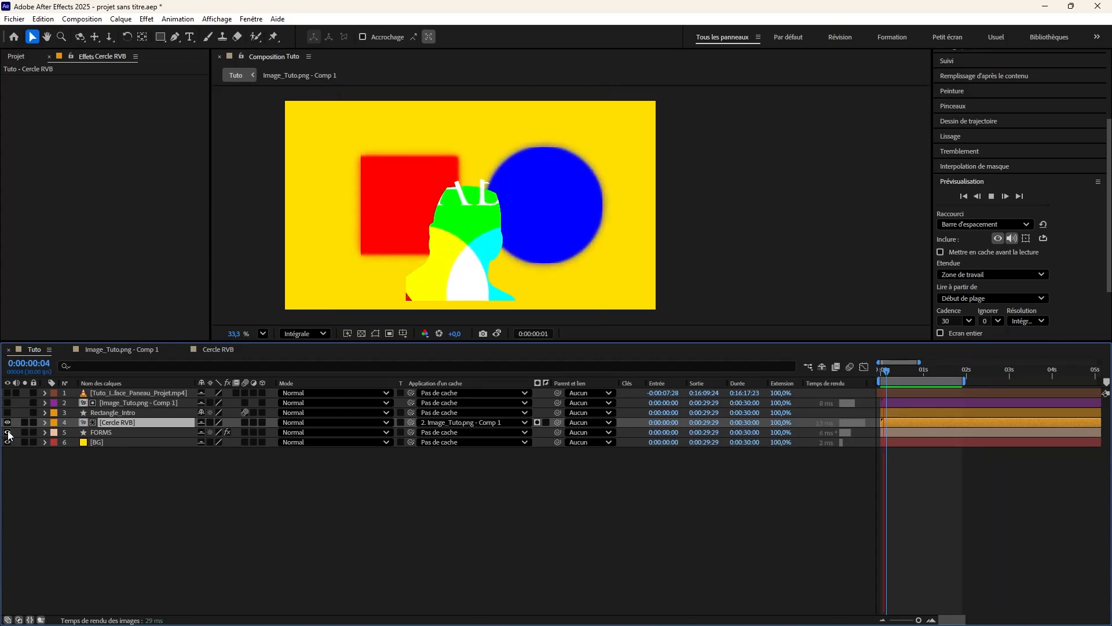
pyautogui.press('space')
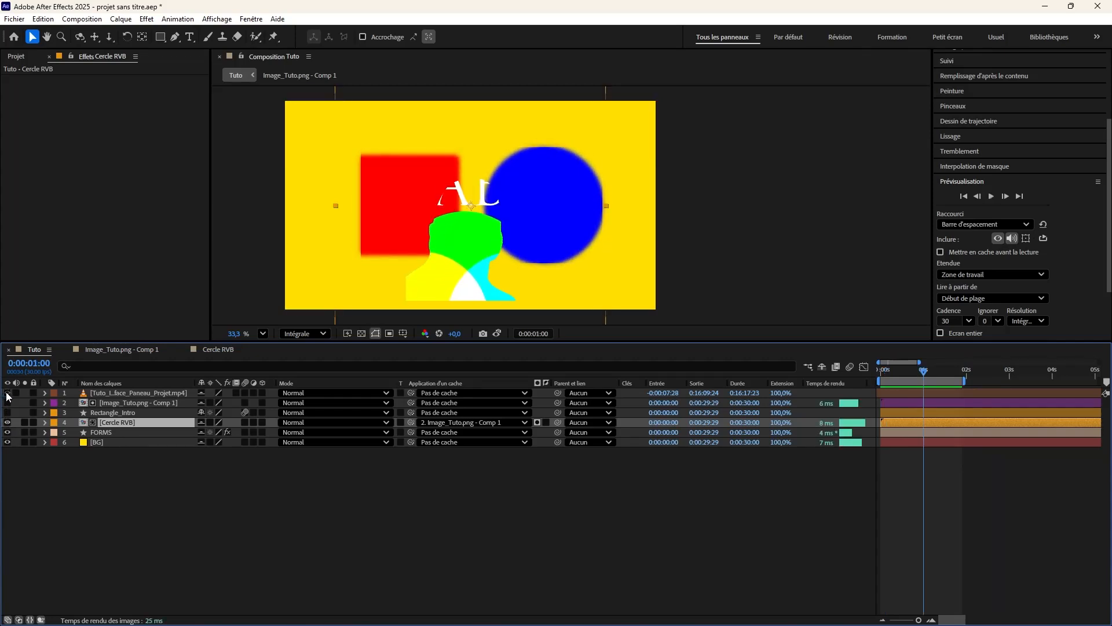
# Toggle the visibility of the mp4 video layer and Image_Tuto.png - Comp 1 on and off, and preview the animation.
pyautogui.click(7, 393)
pyautogui.click(8, 394)
pyautogui.click(7, 403)
pyautogui.press('space')
pyautogui.click(7, 403)
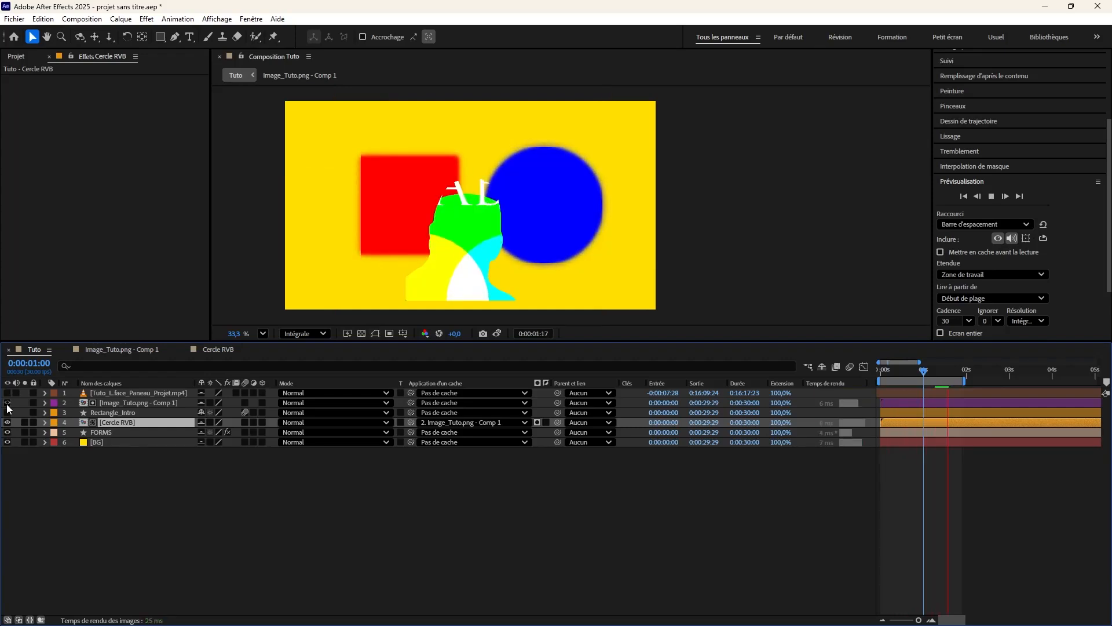
pyautogui.press('space')
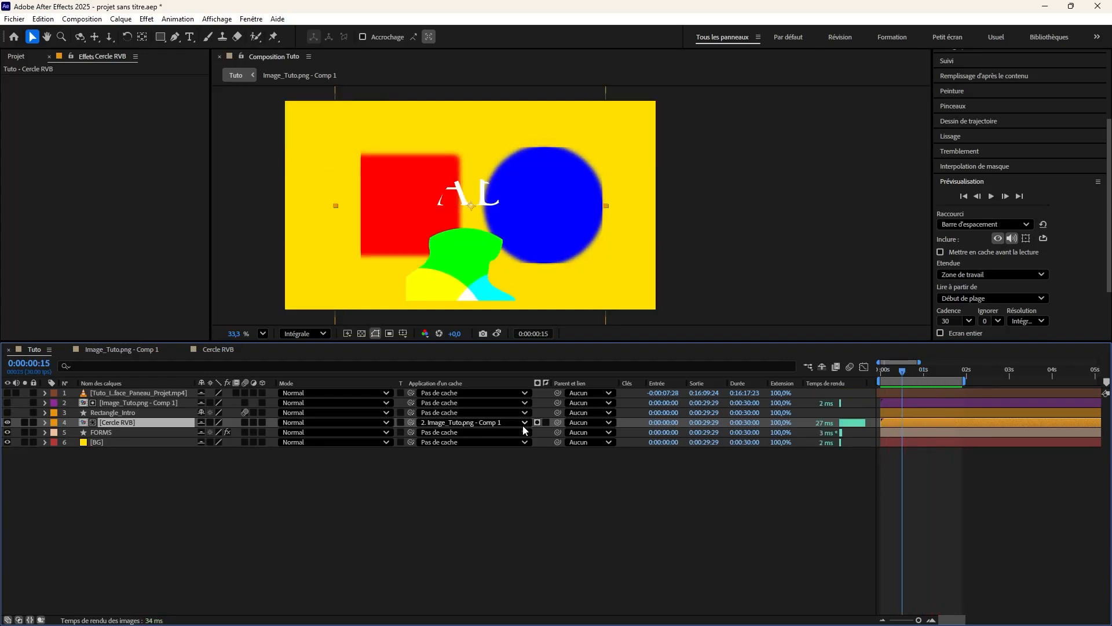
# Preview Cercle RVB with a luma matte, and briefly show Image_Tuto.png - Comp 1 for comparison.
pyautogui.press('space')
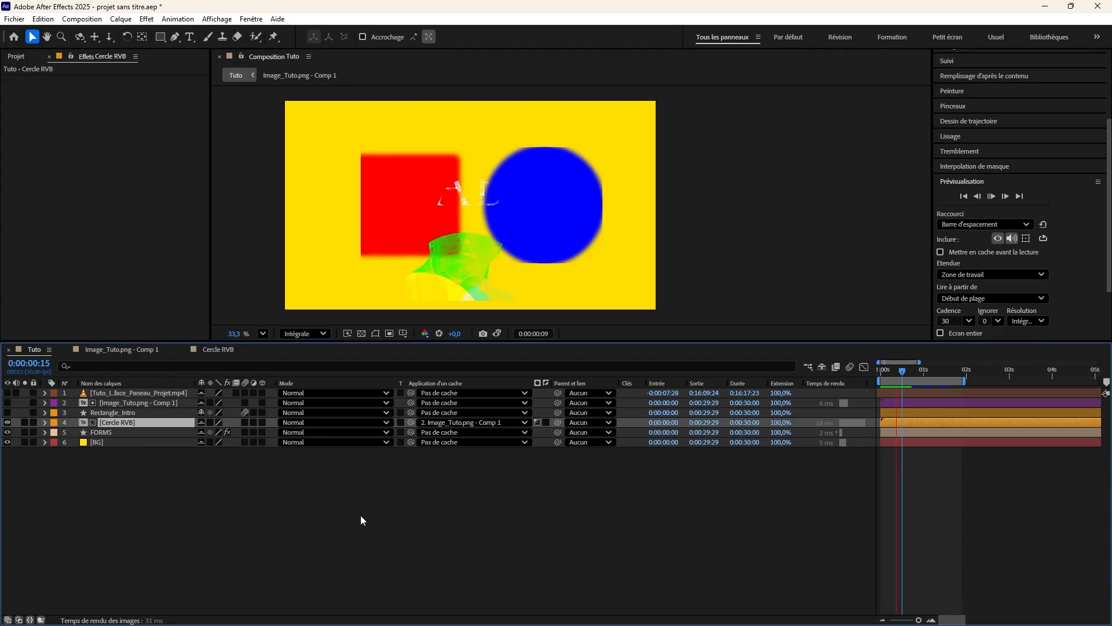
pyautogui.press('space')
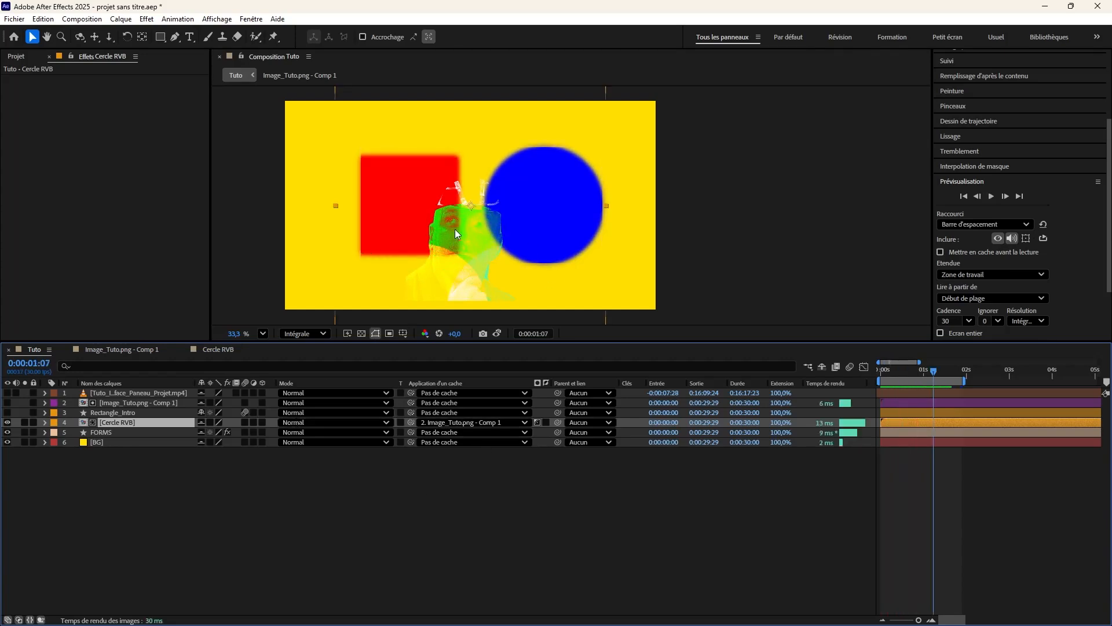
pyautogui.click(8, 403)
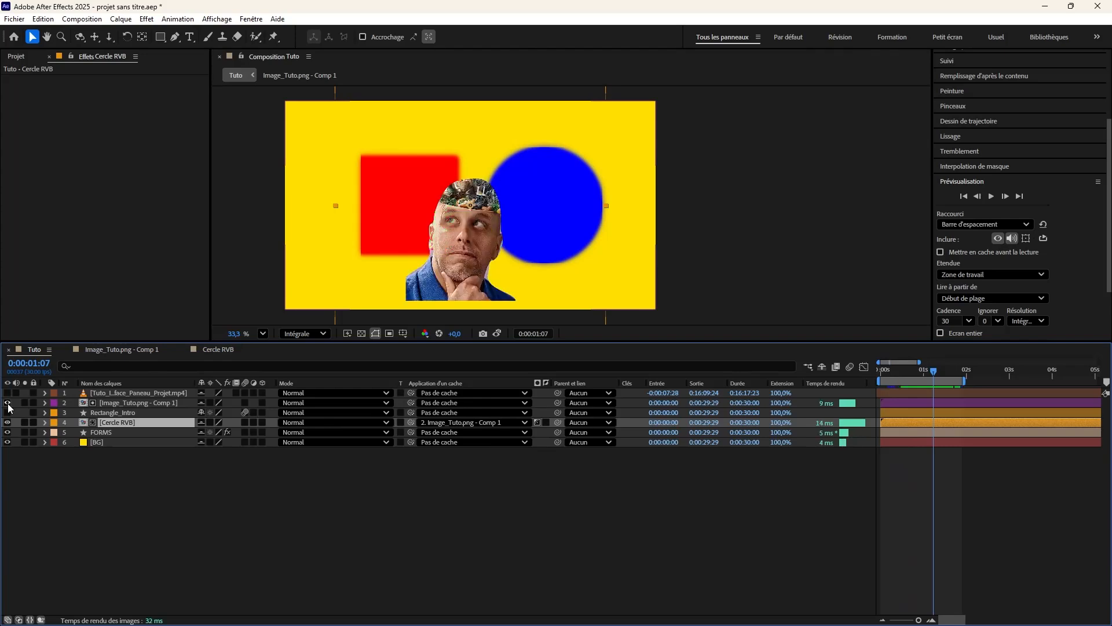
pyautogui.click(8, 403)
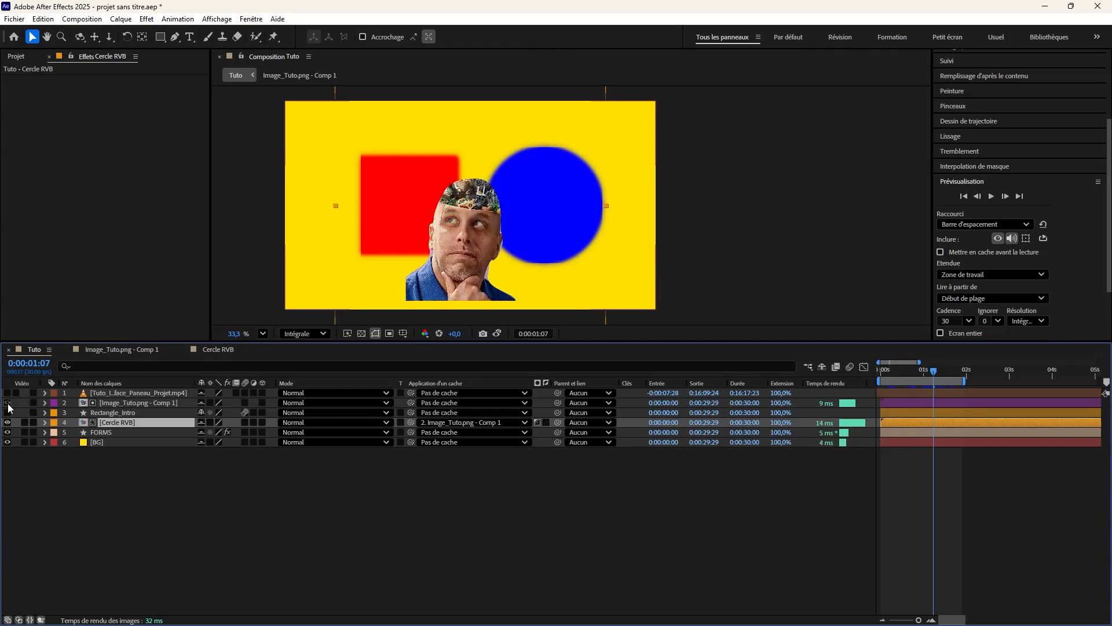
# Preview Cercle RVB with its luma matte inverted, and restore the non-inverted alpha matte.
pyautogui.click(545, 422)
pyautogui.press('space')
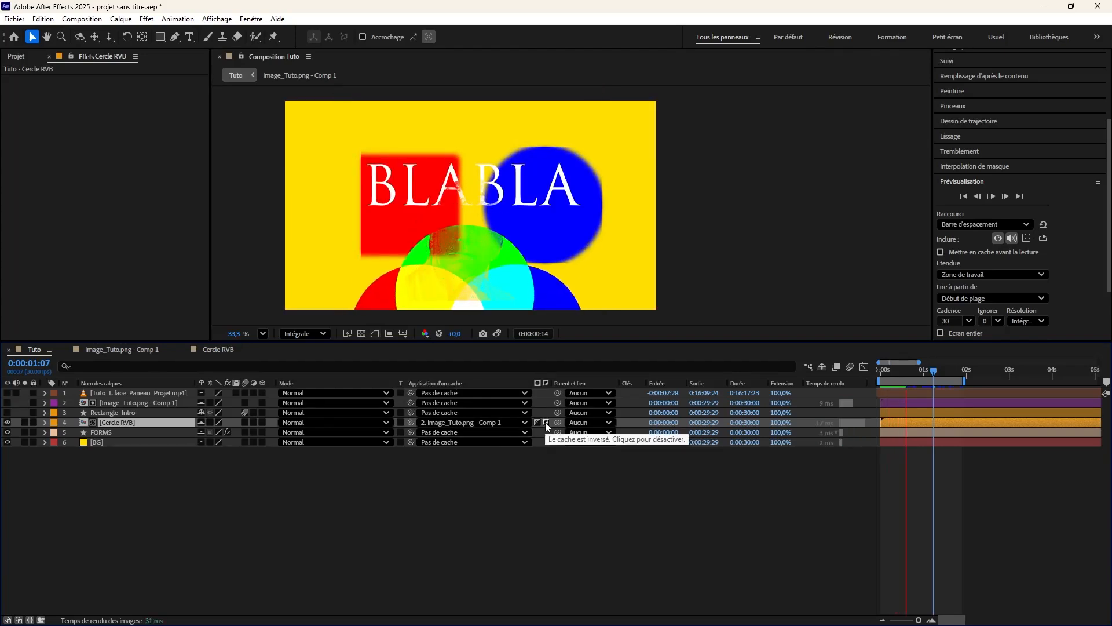
pyautogui.click(546, 422)
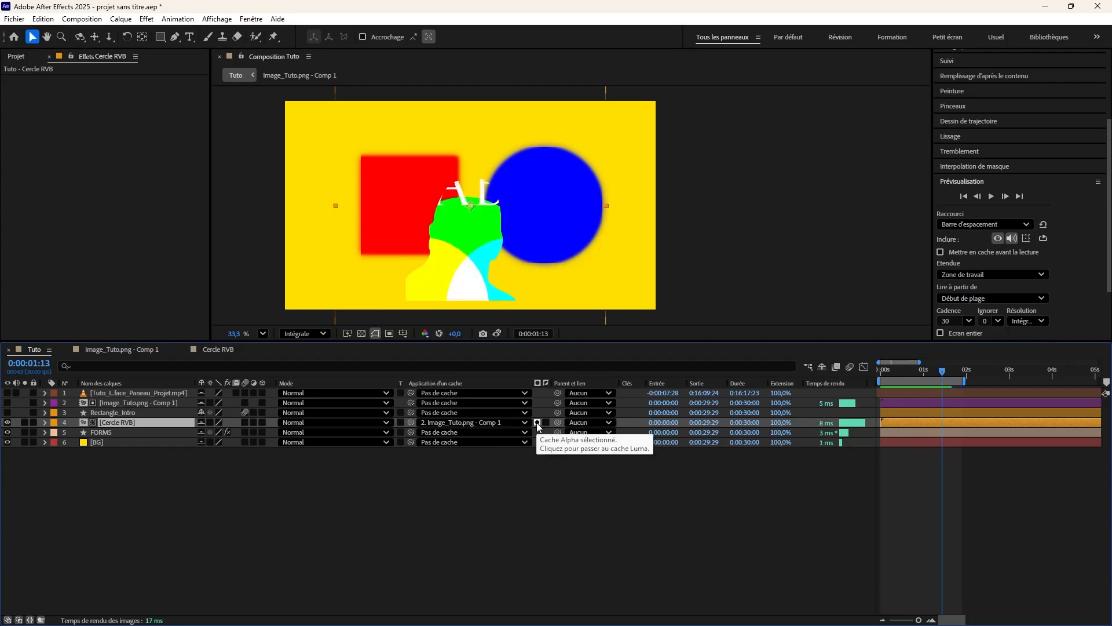
# Replace Cercle RVB's Image_Tuto.png - Comp 1 track matte with Tuto_Interface_Paneau_Projet.mp4.
pyautogui.click(470, 422)
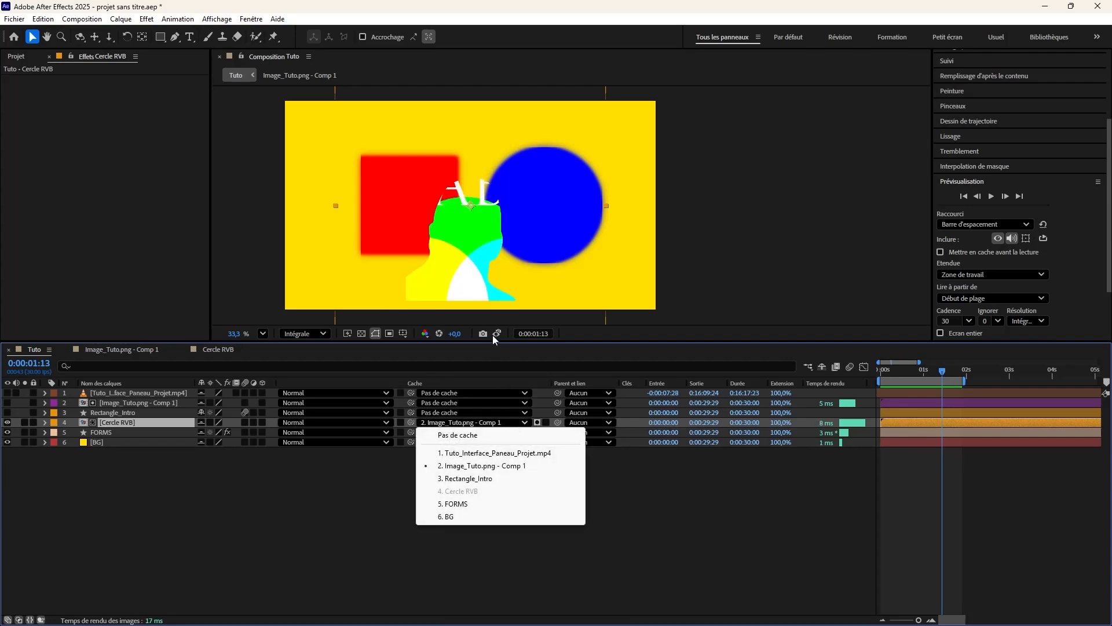
pyautogui.click(463, 440)
pyautogui.click(463, 422)
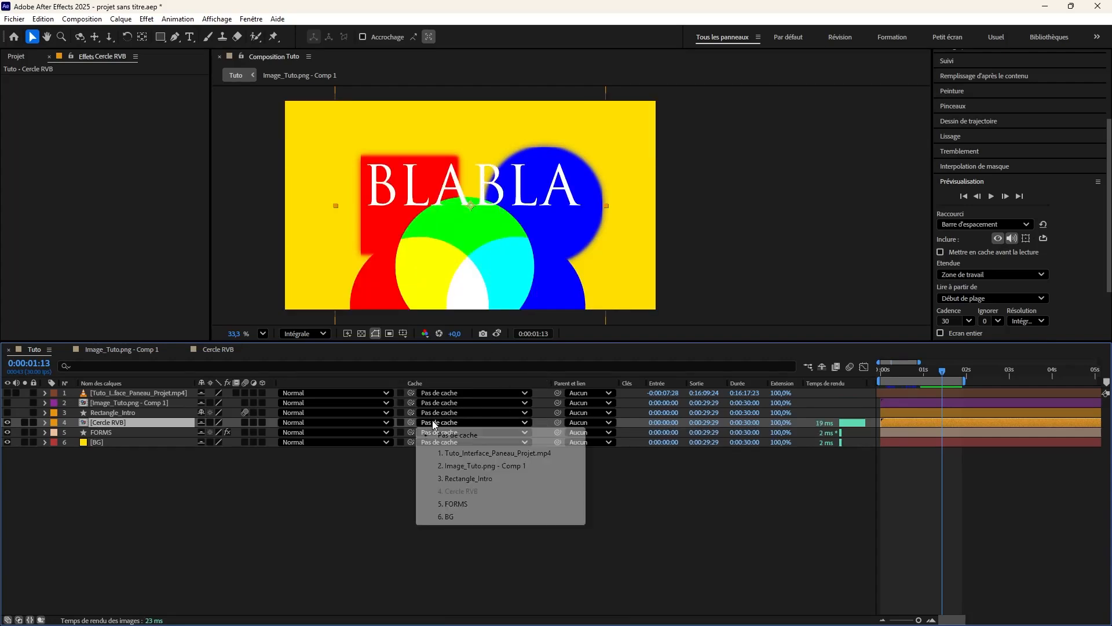
pyautogui.click(463, 452)
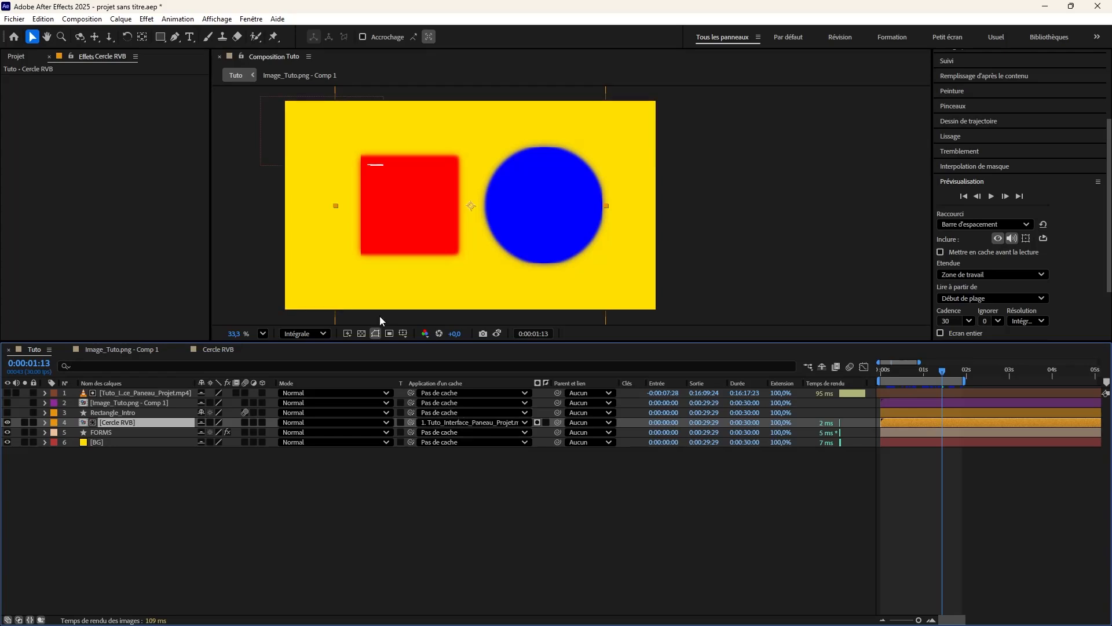
# Test moving the mp4 matte layer over the red square, undo the move, and set Cercle RVB to no track matte.
pyautogui.click(119, 392)
pyautogui.moveTo(359, 160); pyautogui.dragTo(407, 233)
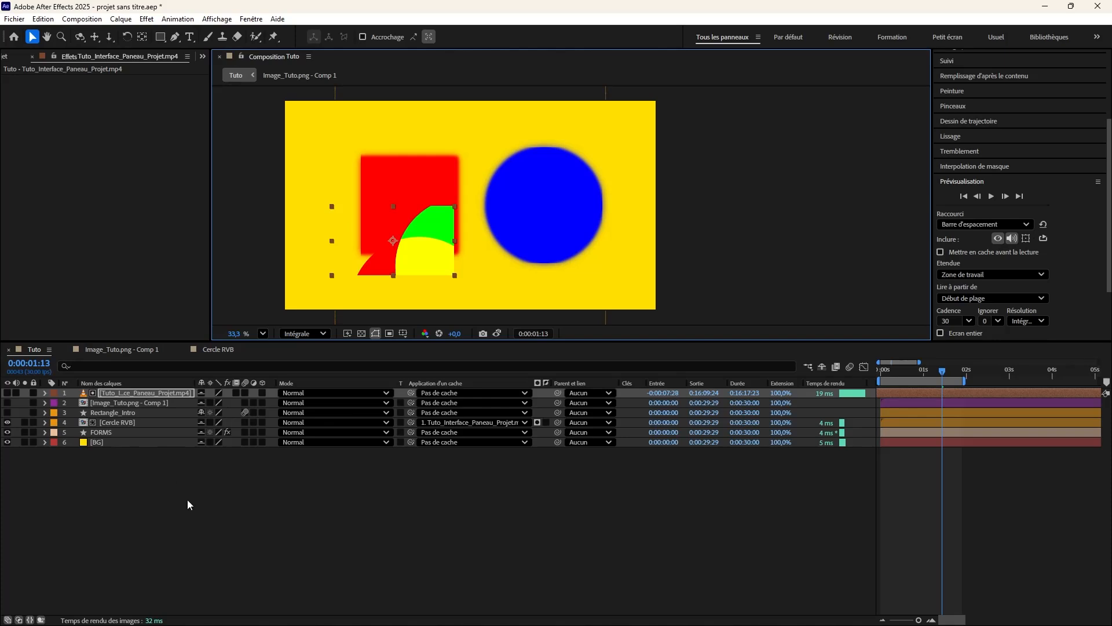
pyautogui.hotkey('ctrl', 'z')
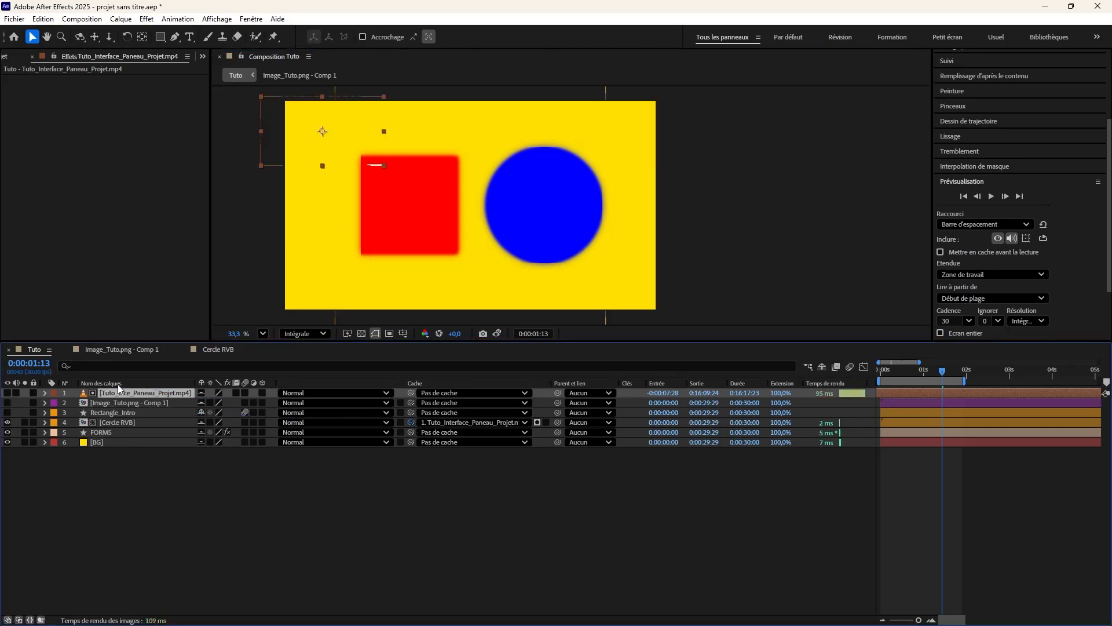
pyautogui.click(468, 423)
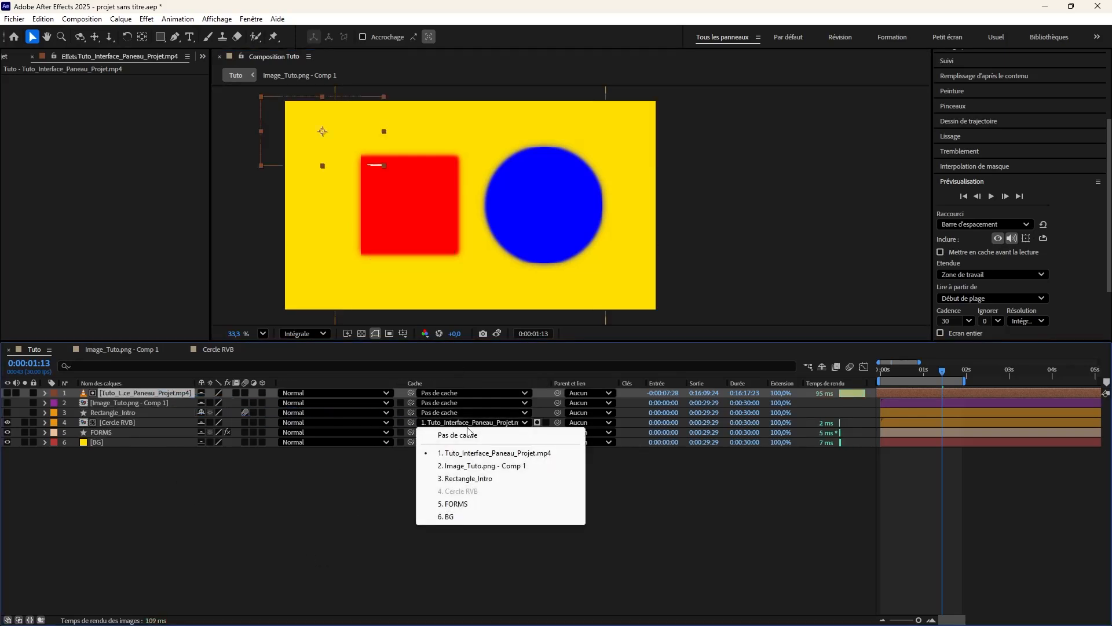
pyautogui.click(464, 435)
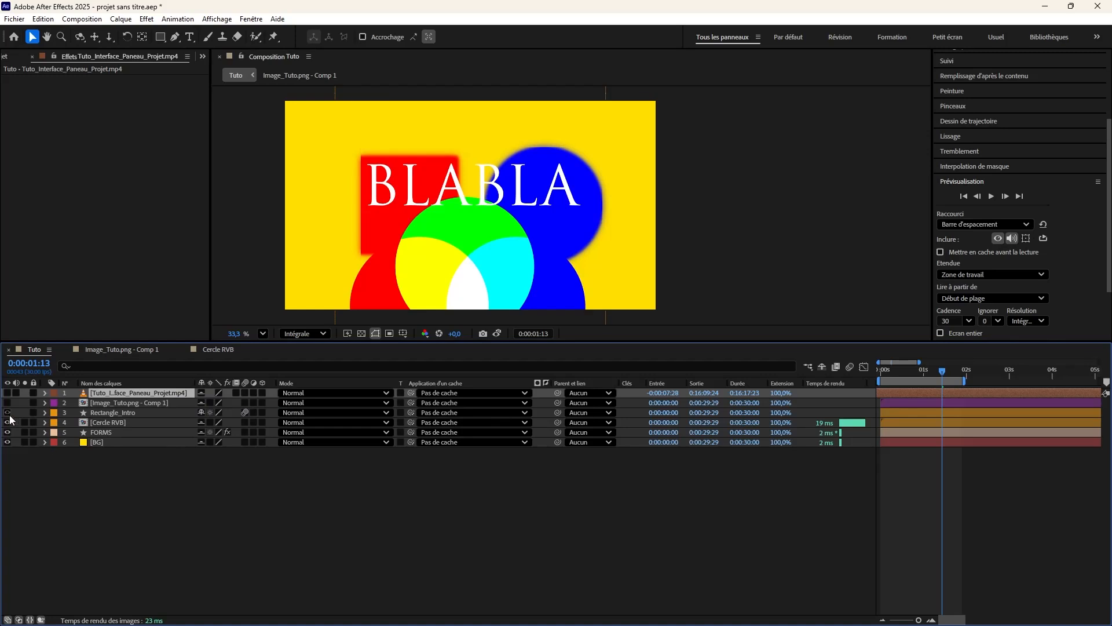
# Show the Rectangle_Intro and Image_Tuto.png - Comp 1 layers, and scrub through the rectangle's animation to 0:00:00:22.
pyautogui.moveTo(10, 416); pyautogui.dragTo(7, 403)
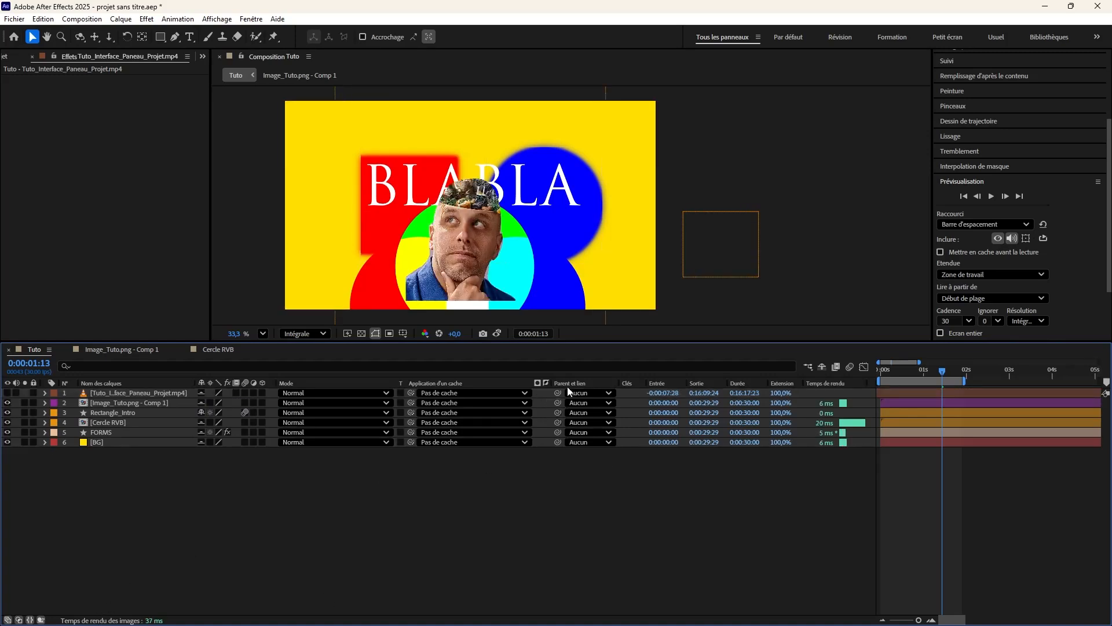
pyautogui.click(117, 412)
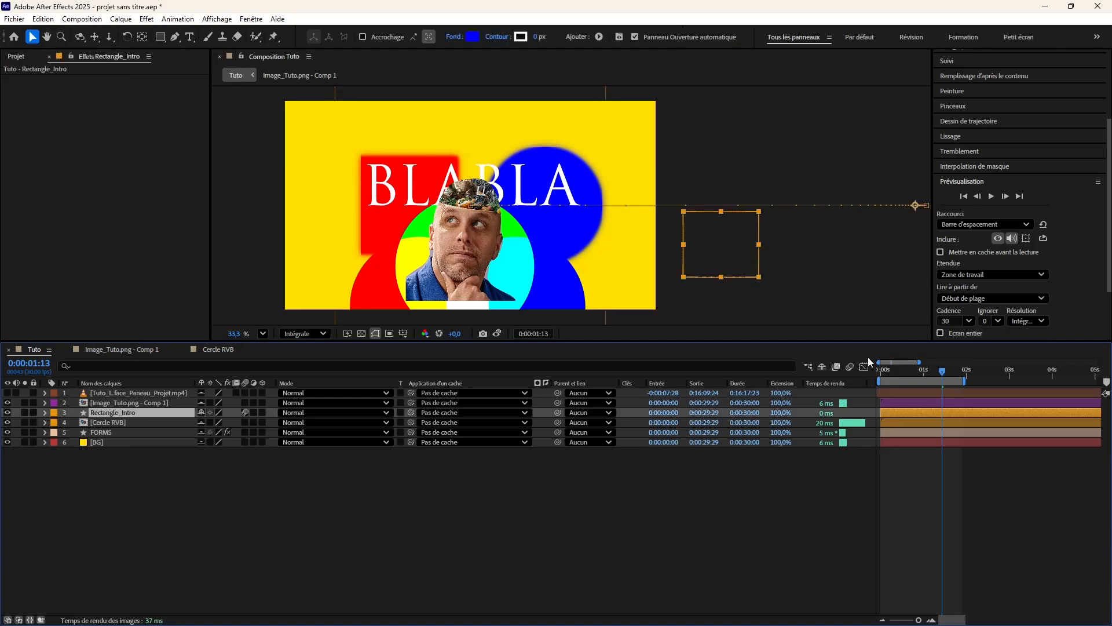
pyautogui.moveTo(888, 374); pyautogui.dragTo(912, 380)
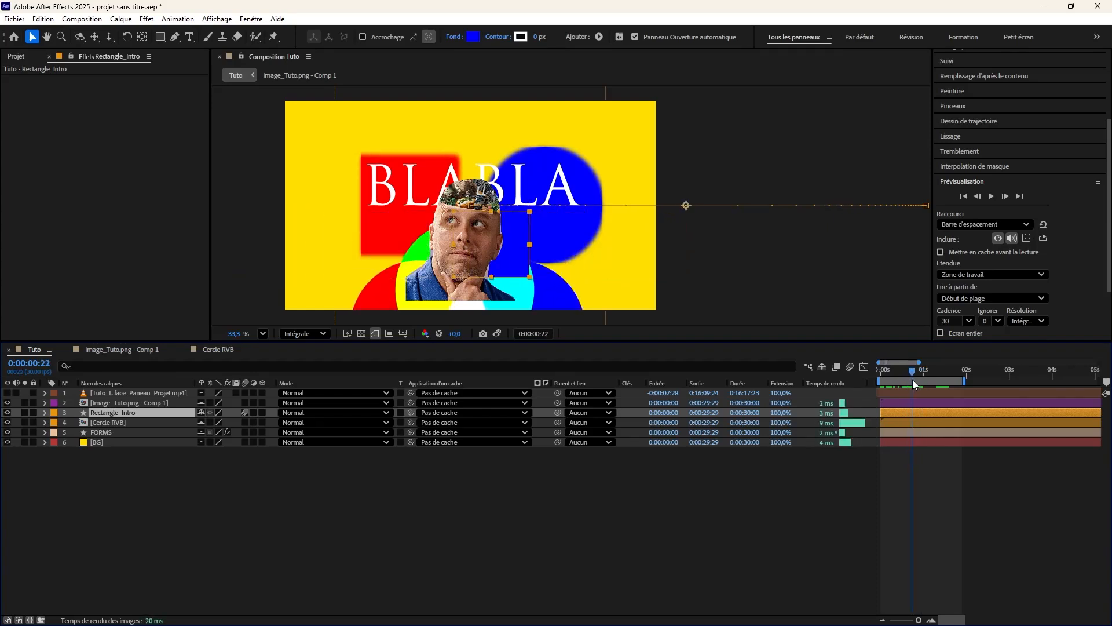
# Solo the Image_Tuto.png - Comp 1 and Rectangle_Intro layers.
pyautogui.click(157, 404)
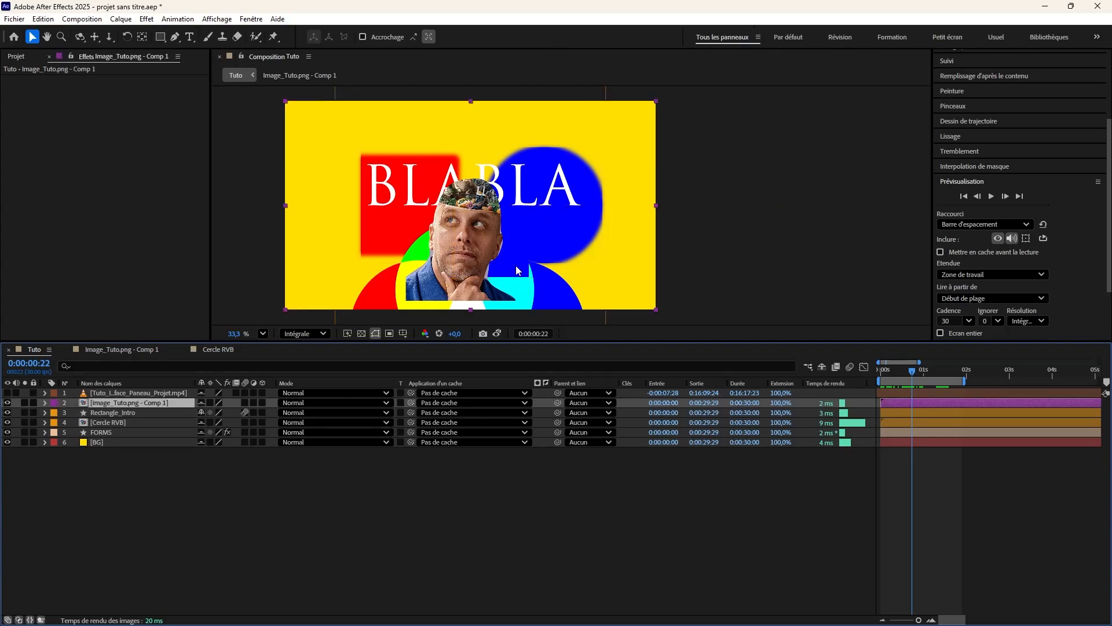
pyautogui.click(26, 412)
pyautogui.click(26, 402)
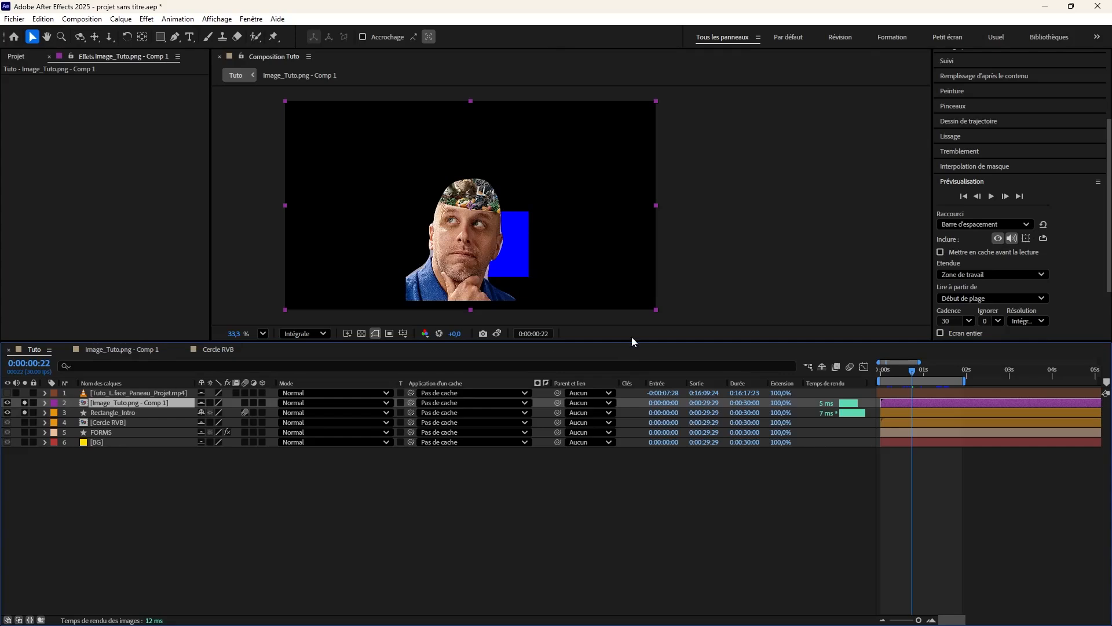
# Parent Image_Tuto.png - Comp 1 to Rectangle_Intro at 0:00:00:00, scrub through the linked motion, and undo the parenting.
pyautogui.moveTo(914, 381); pyautogui.dragTo(861, 380)
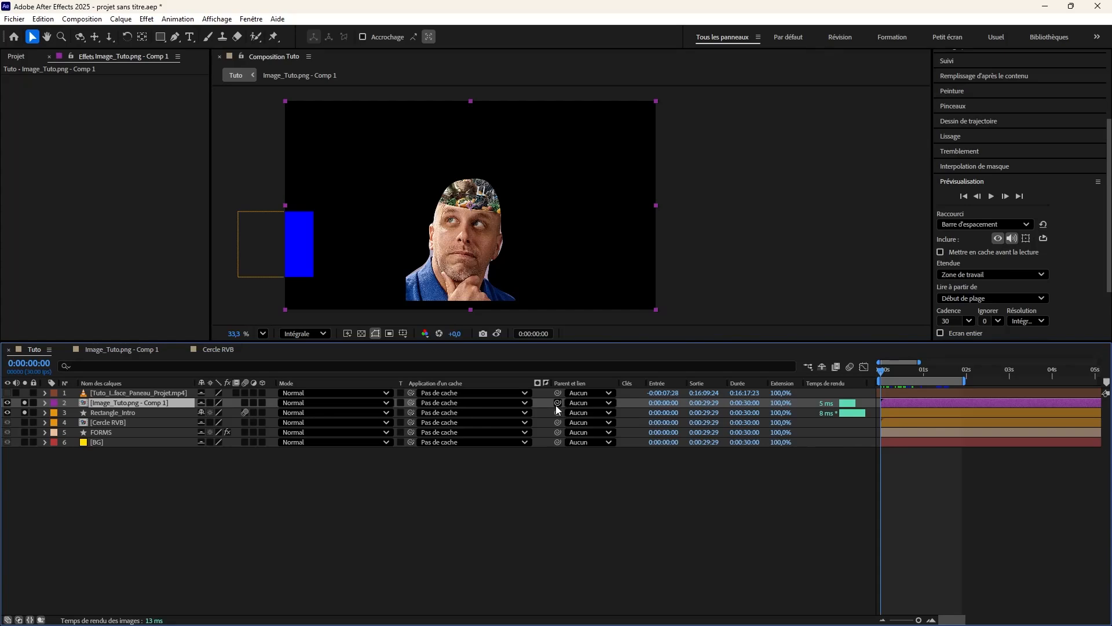
pyautogui.moveTo(557, 403); pyautogui.dragTo(135, 412)
pyautogui.moveTo(879, 375); pyautogui.dragTo(914, 374)
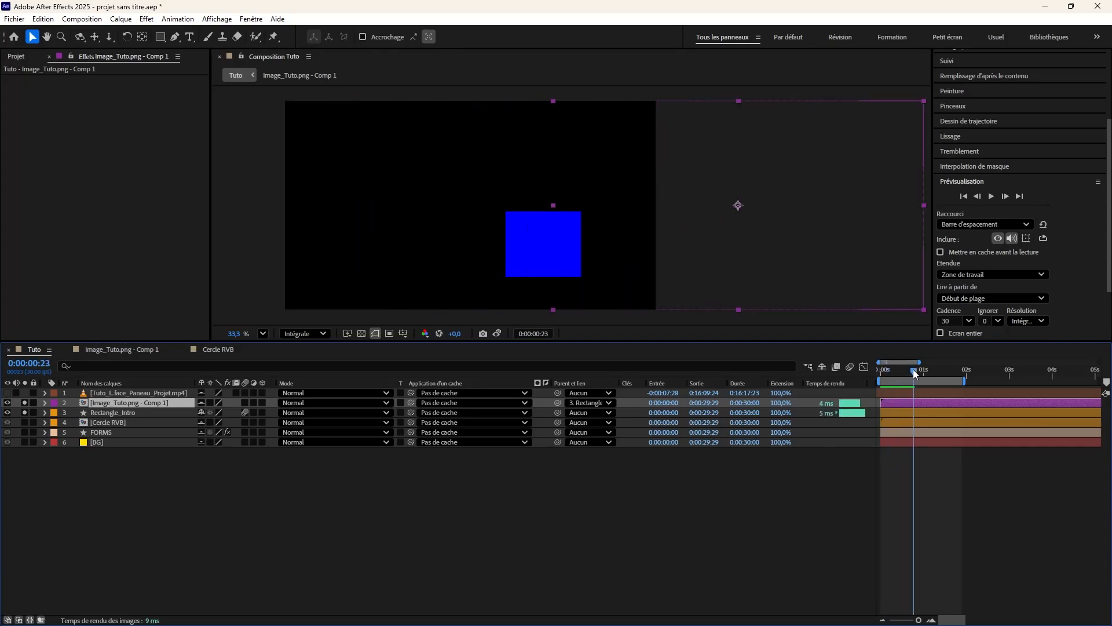
pyautogui.press('Home')
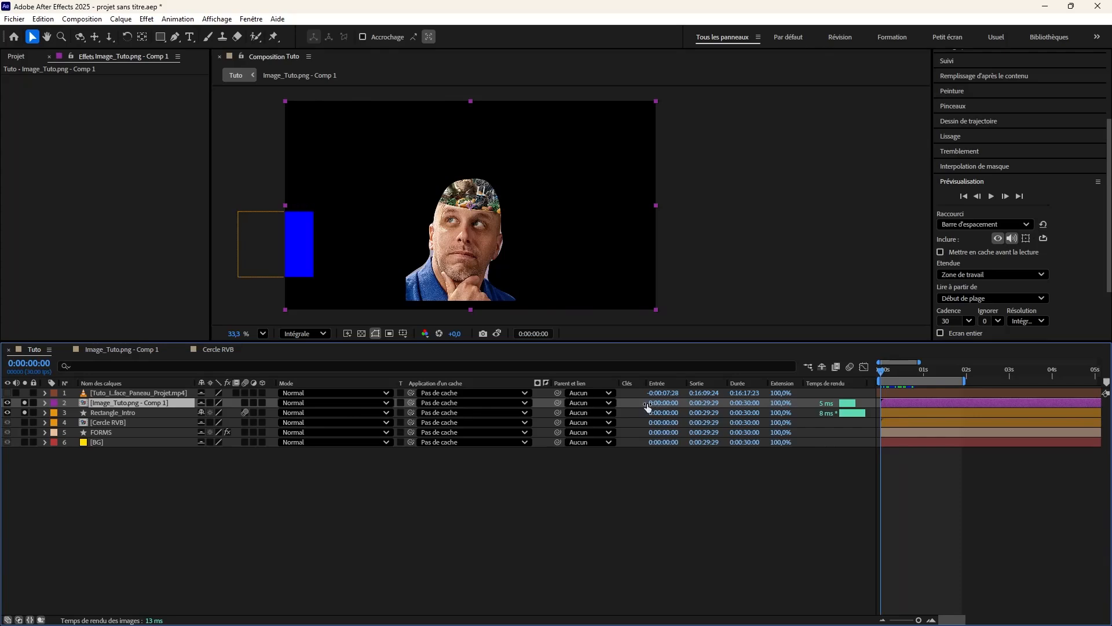
# Parent Image_Tuto.png - Comp 1 to Rectangle_Intro at 0:00:00:21, and preview the linked motion.
pyautogui.moveTo(881, 369); pyautogui.dragTo(912, 376)
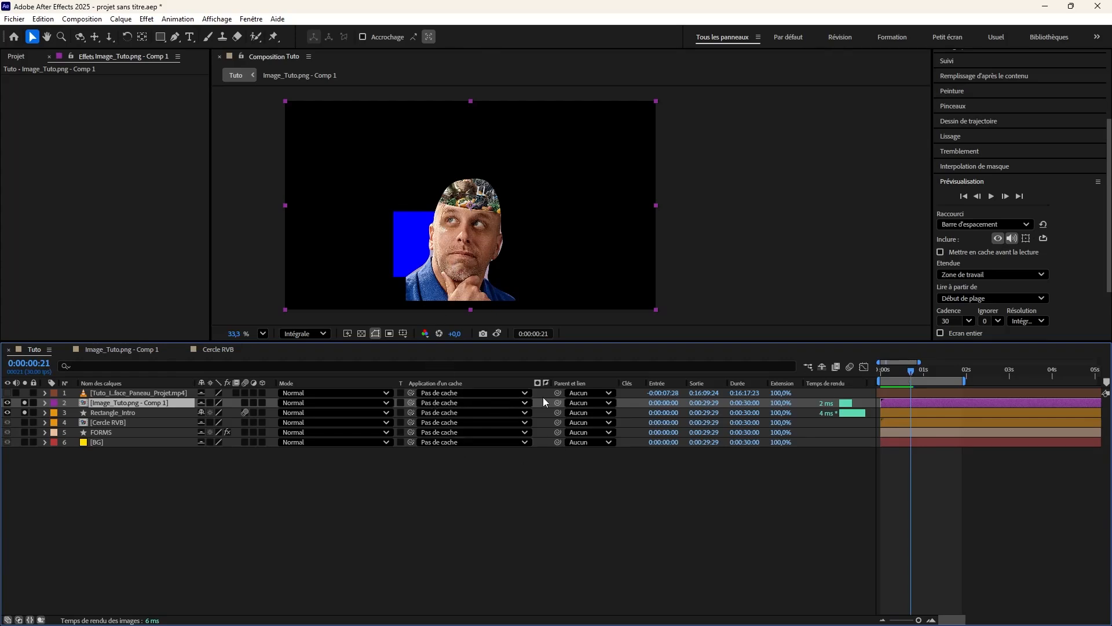
pyautogui.moveTo(558, 403); pyautogui.dragTo(148, 414)
pyautogui.click(904, 370)
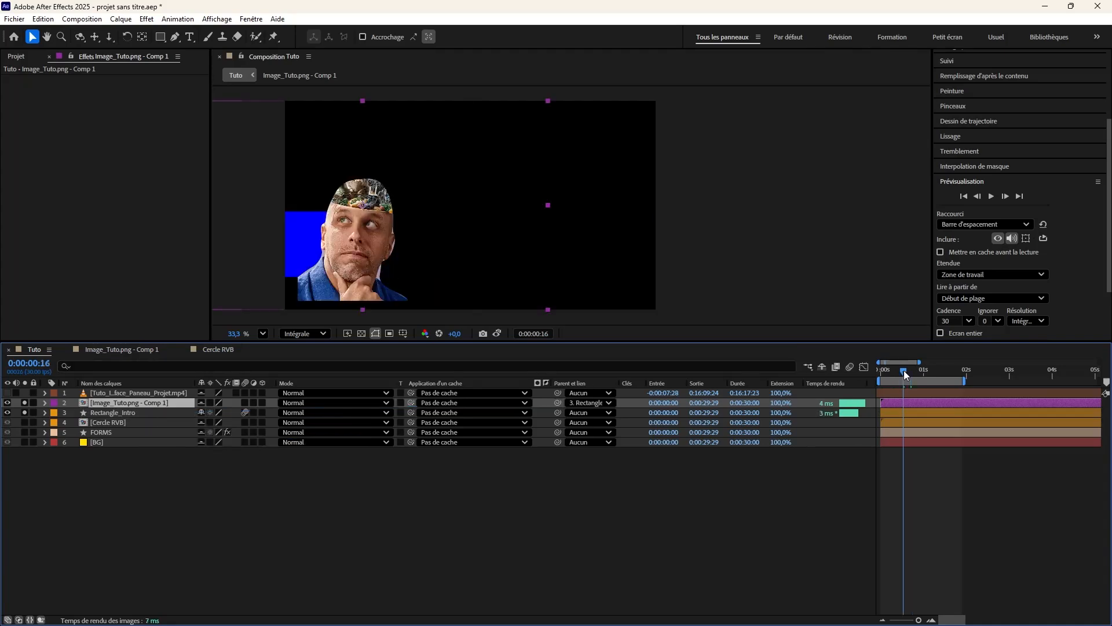
pyautogui.moveTo(904, 370)
pyautogui.mouseDown()
pyautogui.moveTo(887, 373)
pyautogui.moveTo(911, 375)
pyautogui.mouseUp()
pyautogui.press('space')
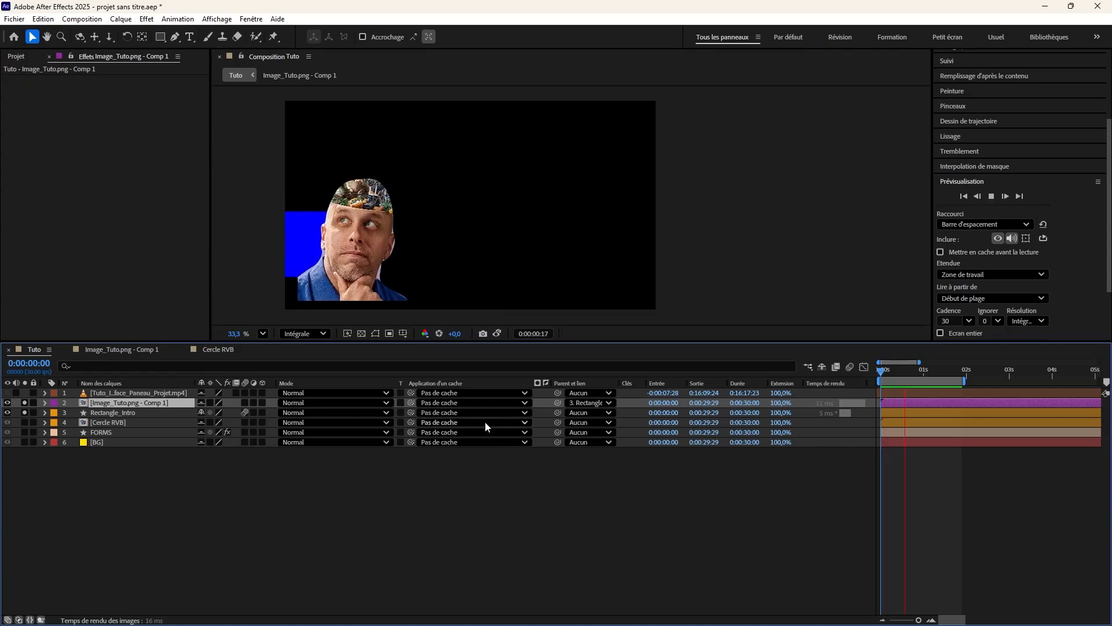
pyautogui.press('space')
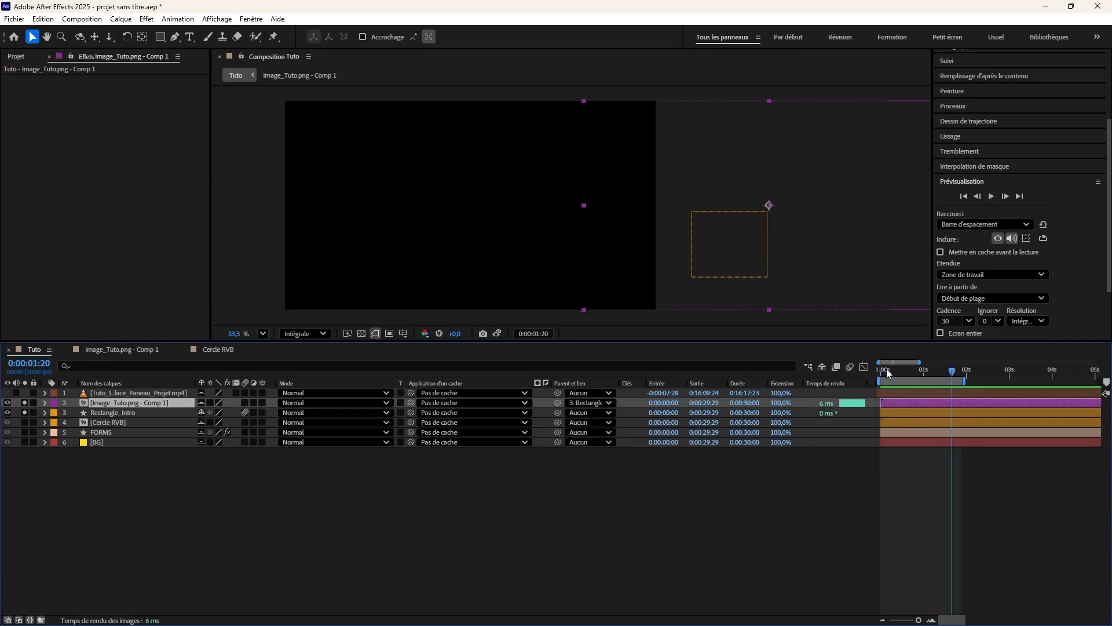
# Try setting Image_Tuto.png - Comp 1's parent to none at the first frame, and restore its centred, unlinked state at 0:00:00:21.
pyautogui.moveTo(887, 373); pyautogui.dragTo(872, 376)
pyautogui.click(585, 403)
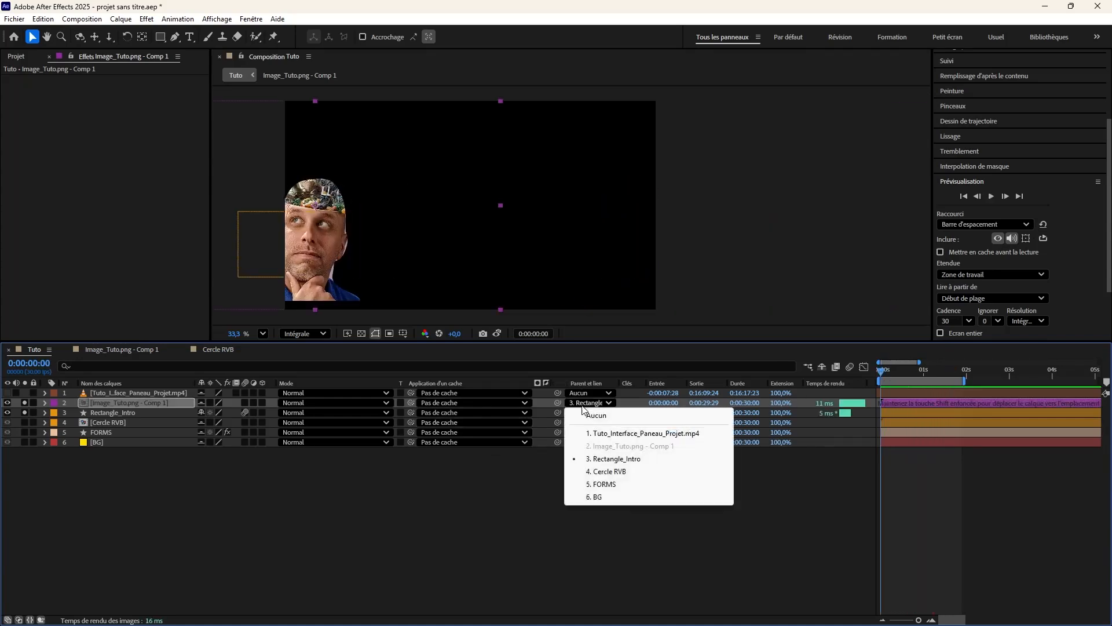
pyautogui.click(579, 414)
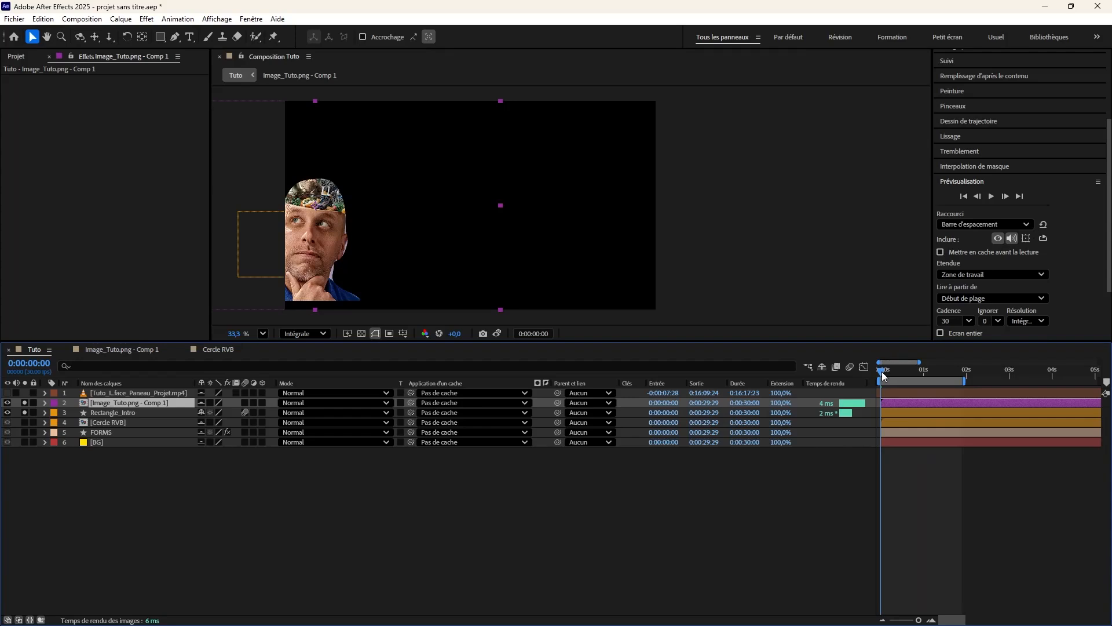
pyautogui.moveTo(882, 374); pyautogui.dragTo(804, 401)
pyautogui.press('space')
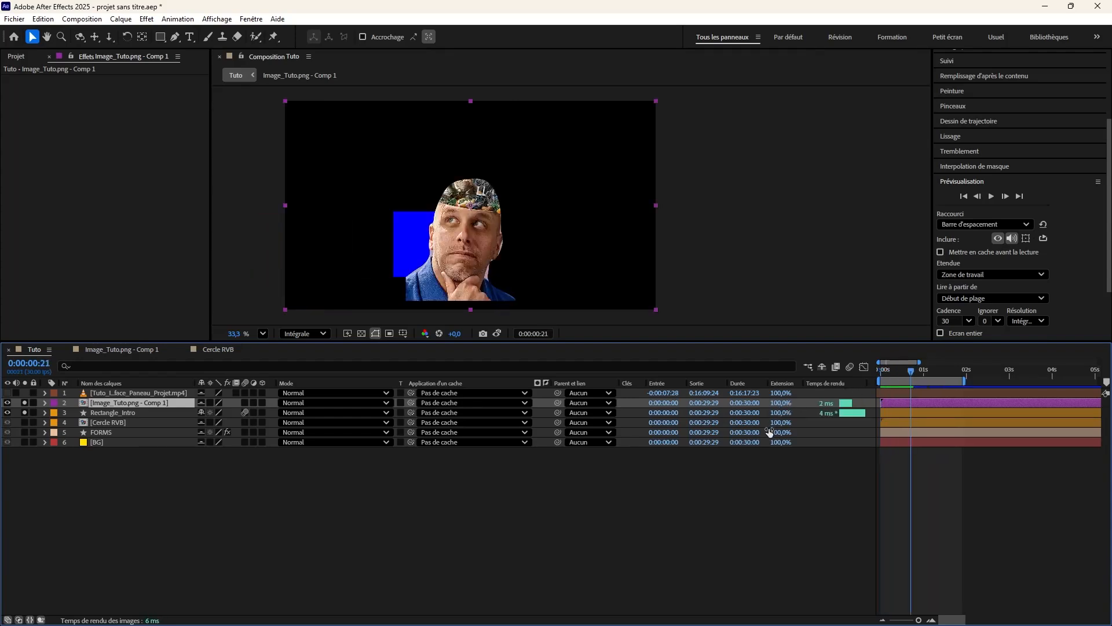
# Parent Image_Tuto.png - Comp 1 to Rectangle_Intro at 0:00:01:26, and preview the two layers moving together.
pyautogui.moveTo(895, 374); pyautogui.dragTo(962, 369)
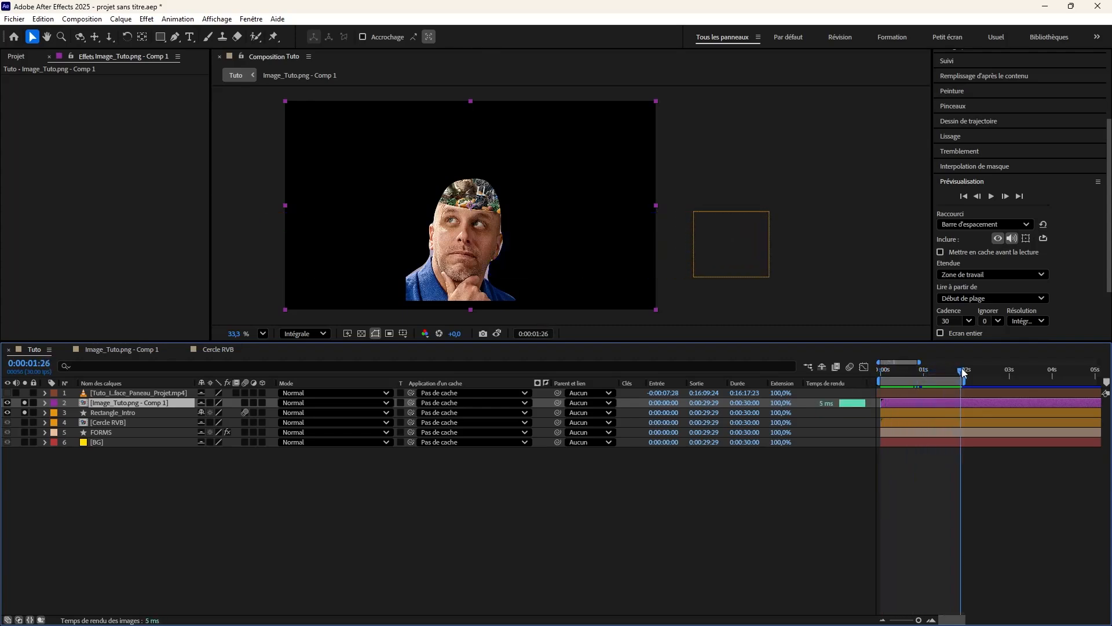
pyautogui.moveTo(558, 407); pyautogui.dragTo(143, 412)
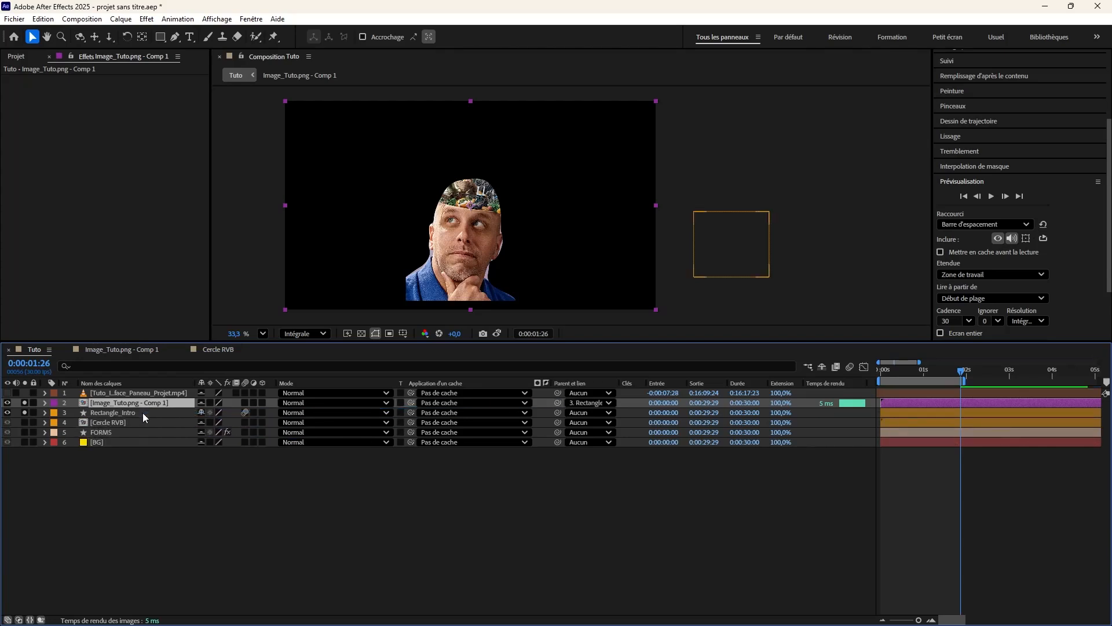
pyautogui.press('space')
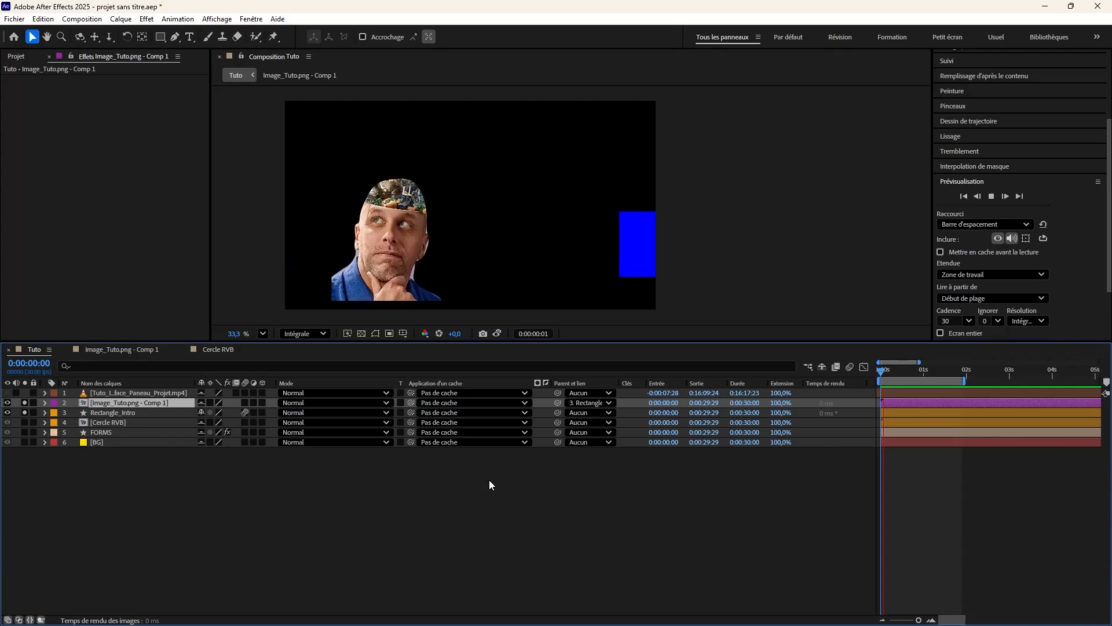
pyautogui.press('space')
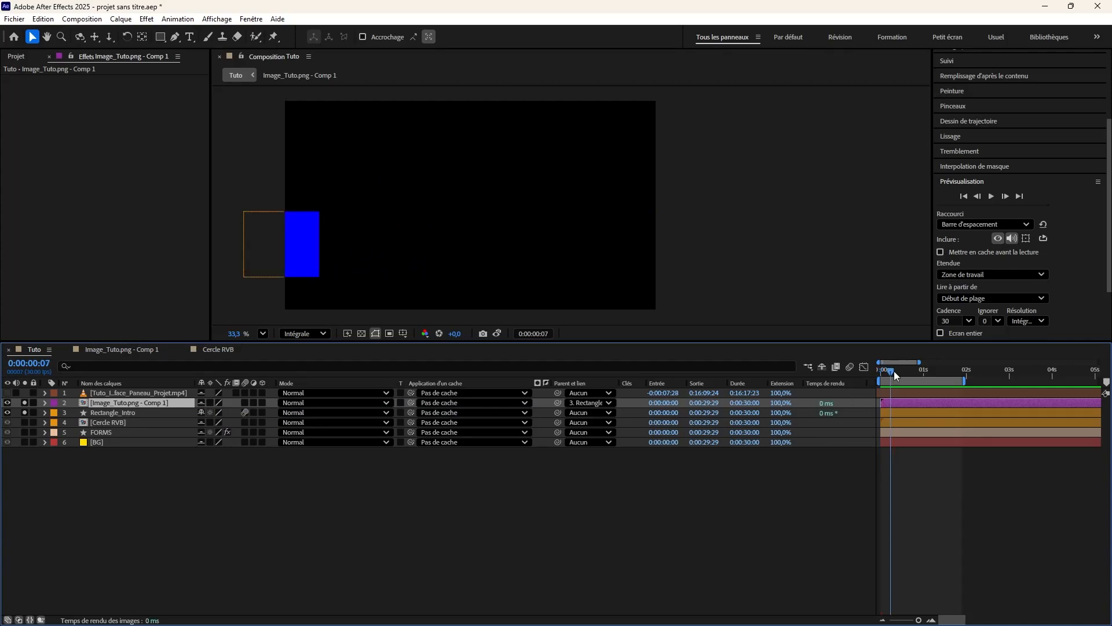
pyautogui.press('space')
pyautogui.press('space')
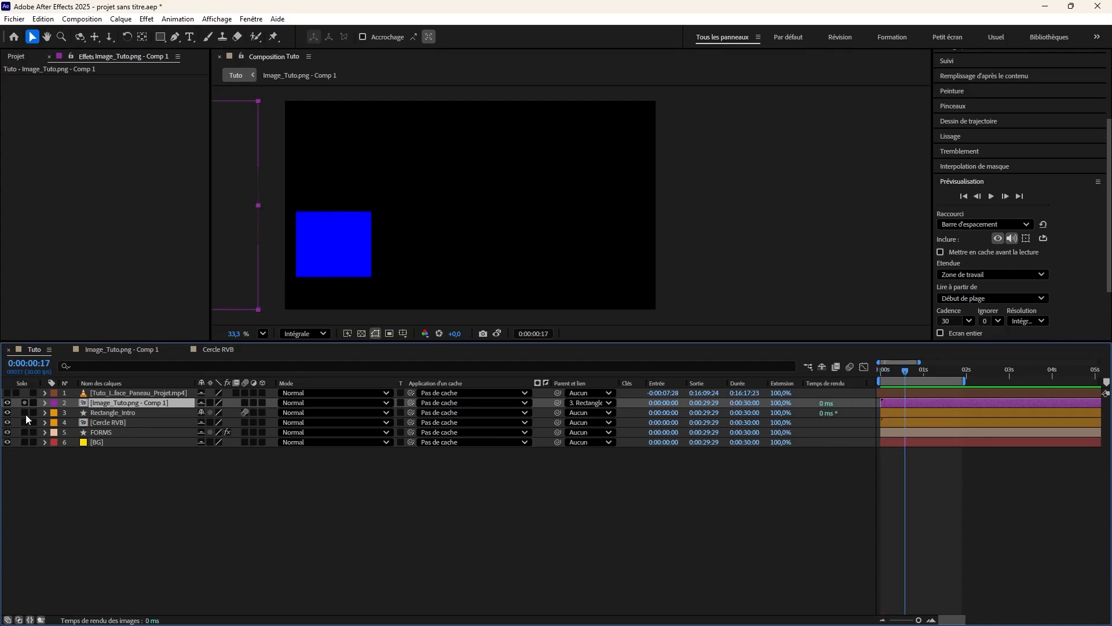
# Turn off solo on Image_Tuto.png - Comp 1 and Rectangle_Intro, and preview the animation with the other visible layers.
pyautogui.click(24, 403)
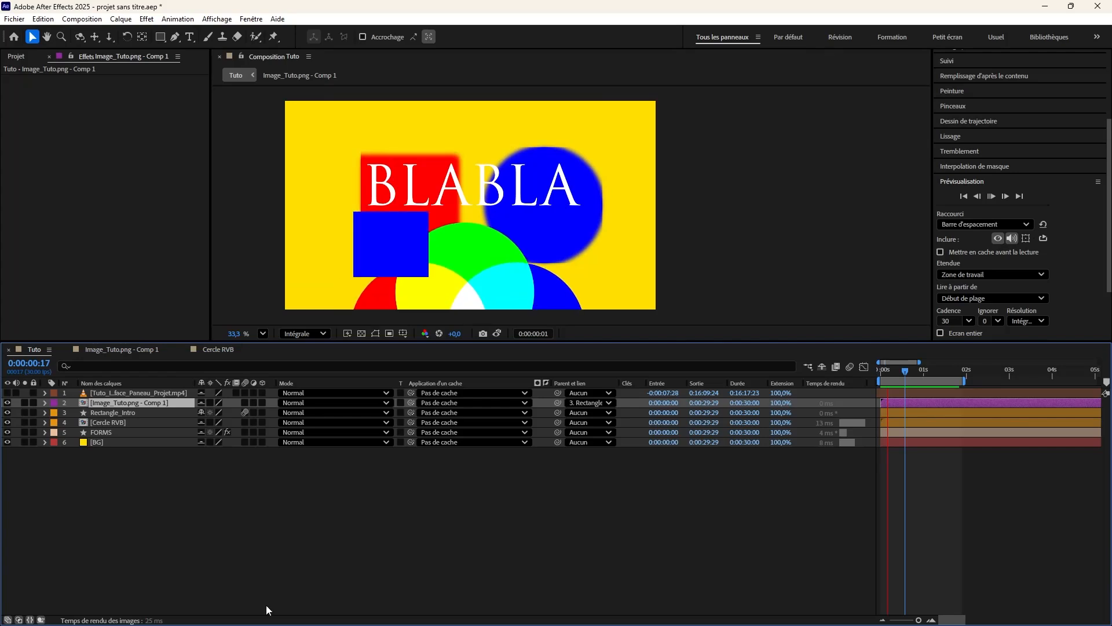
pyautogui.press('space')
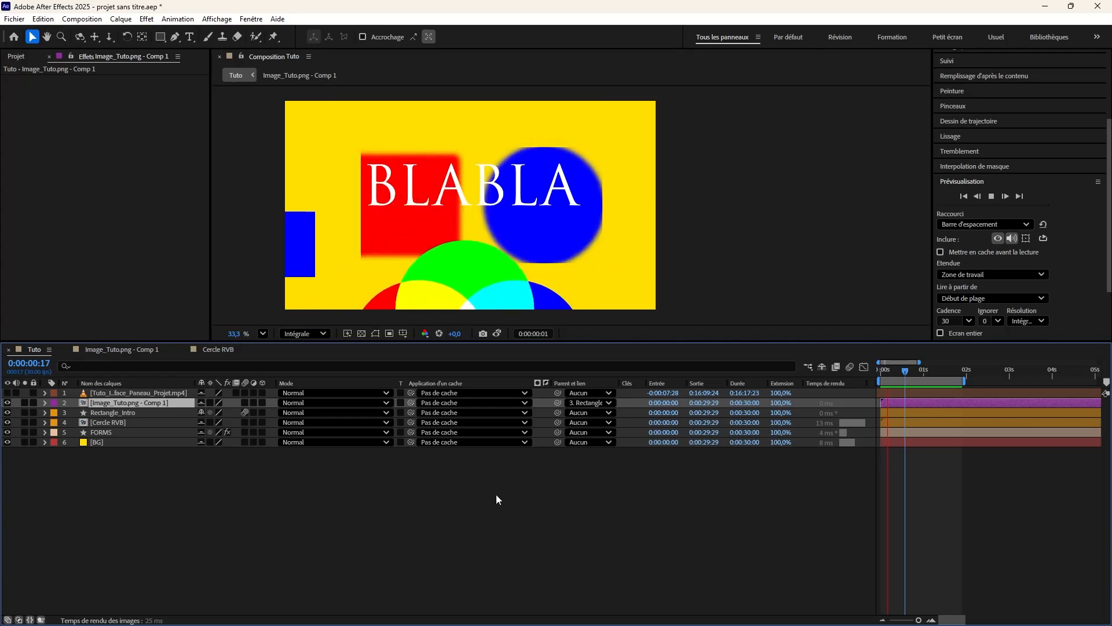
pyautogui.press('space')
pyautogui.press('space')
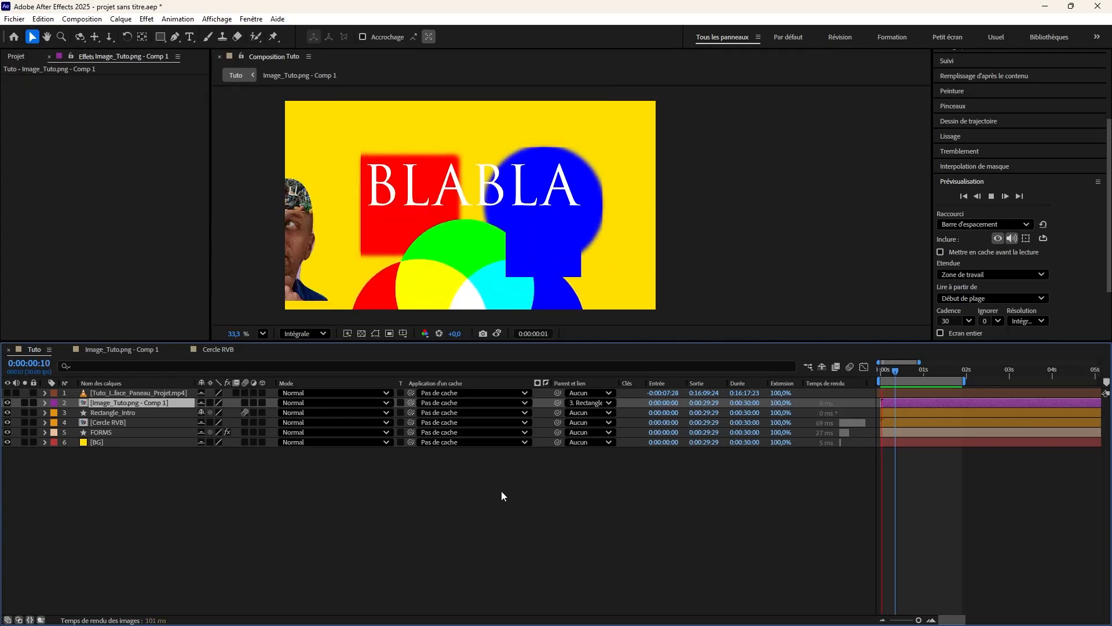
pyautogui.press('space')
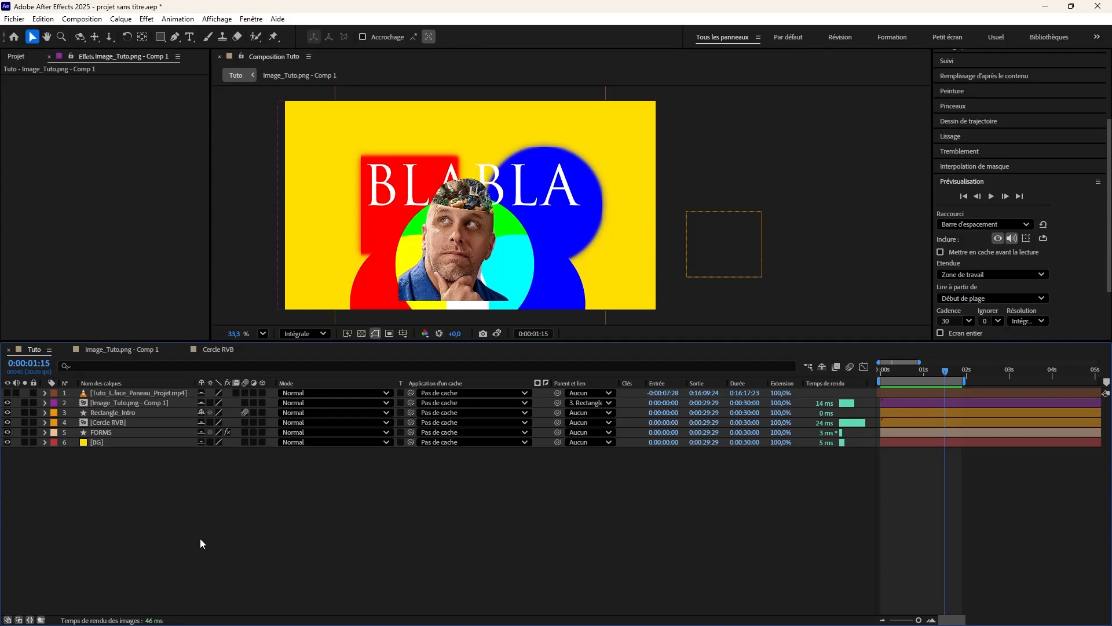
# Create a 1920 × 1080 px magenta FF00FC solid named Scene-2, and place it beneath BG at the end of the layer stack.
pyautogui.click(159, 36)
pyautogui.rightClick(190, 497)
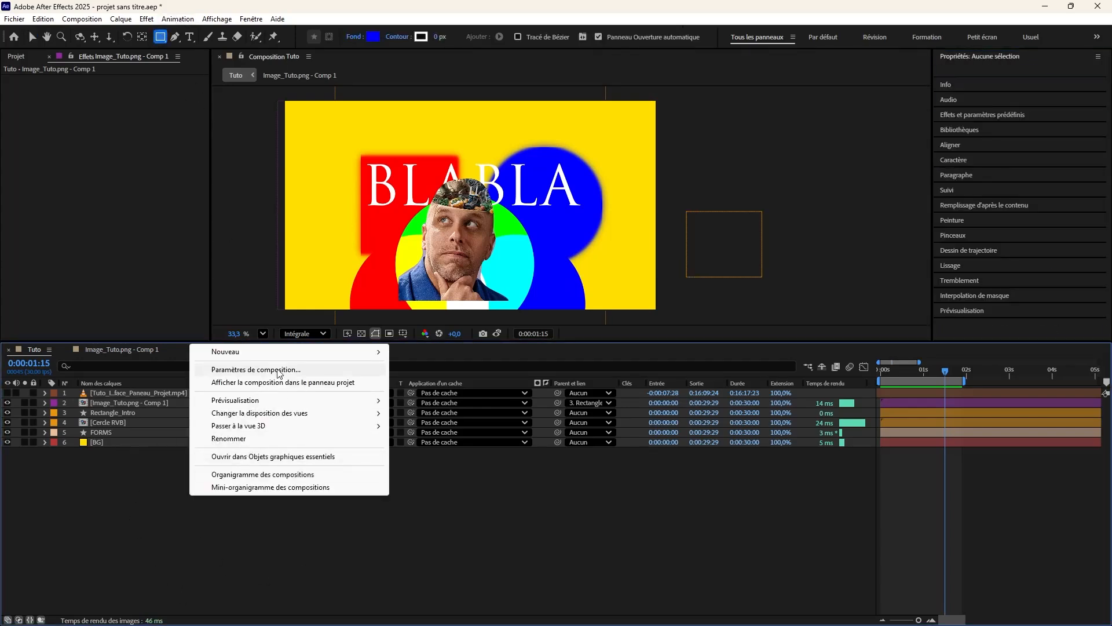
pyautogui.moveTo(290, 352)
pyautogui.click(452, 383)
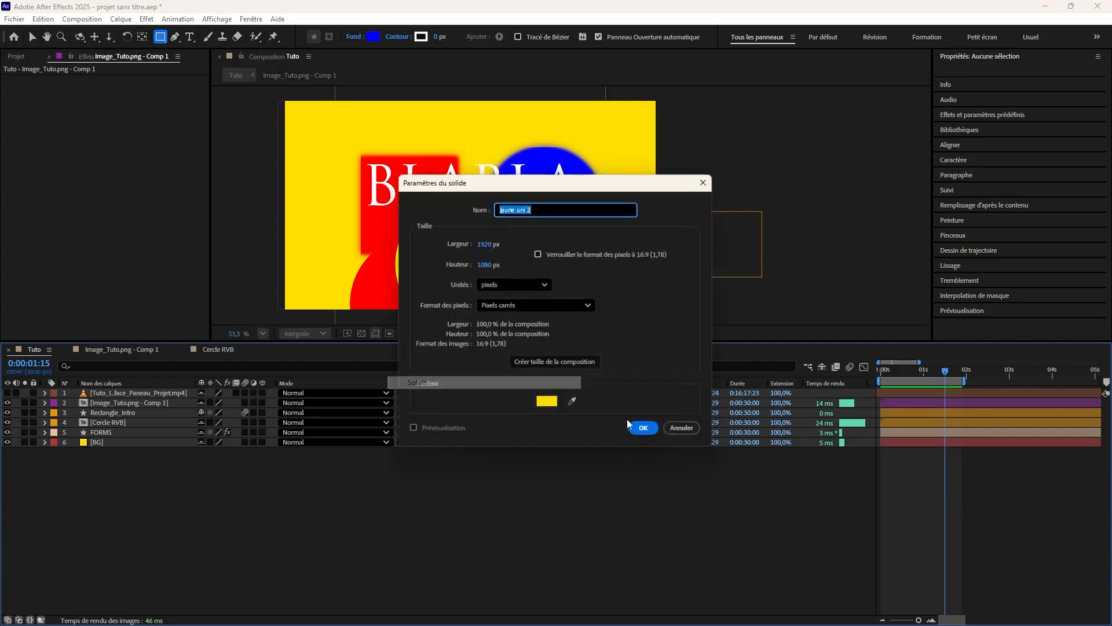
pyautogui.click(546, 404)
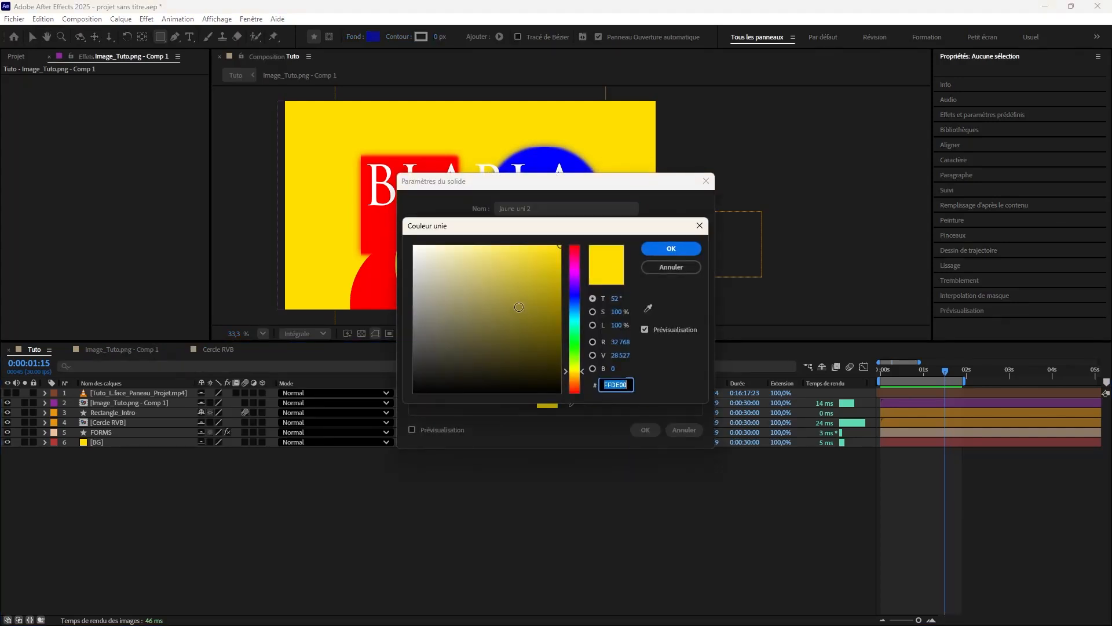
pyautogui.click(569, 269)
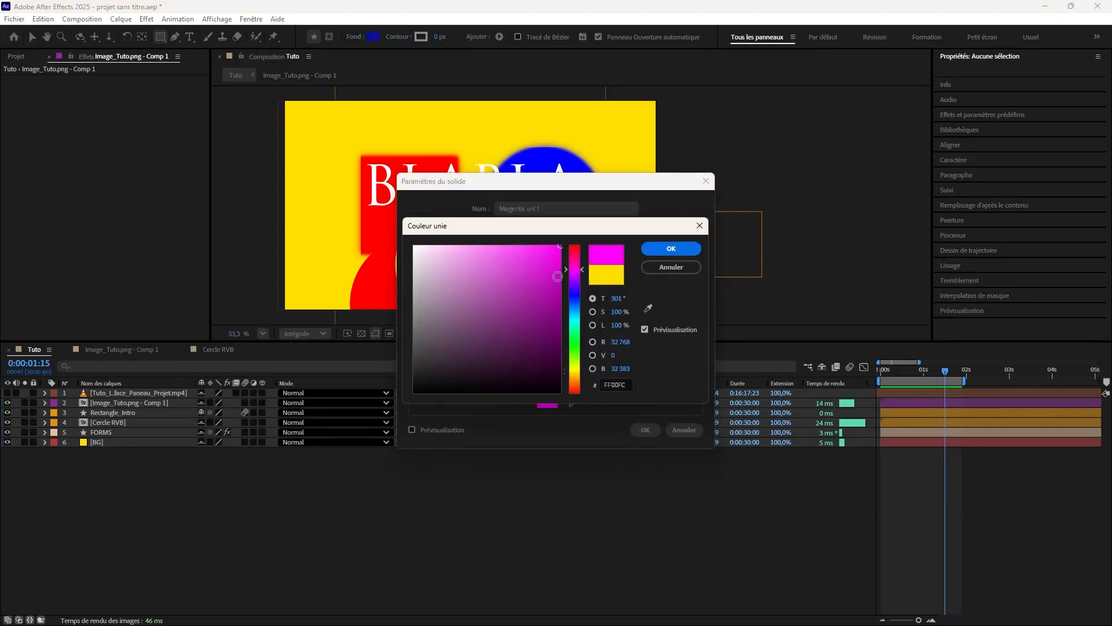
pyautogui.click(676, 267)
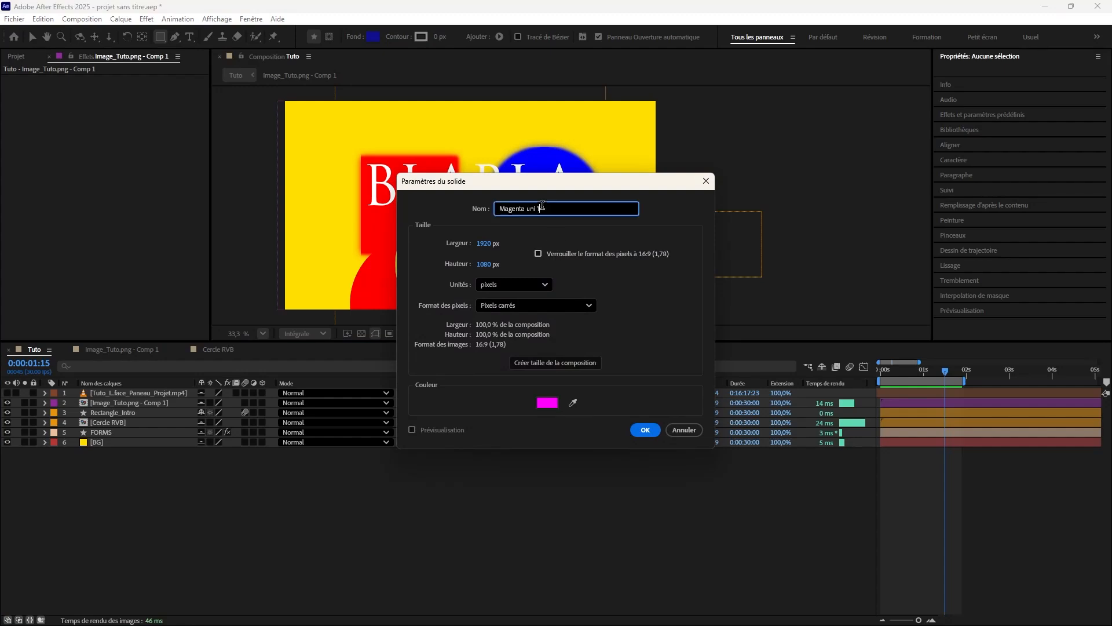
pyautogui.write('Scene-2')
pyautogui.press('Return')
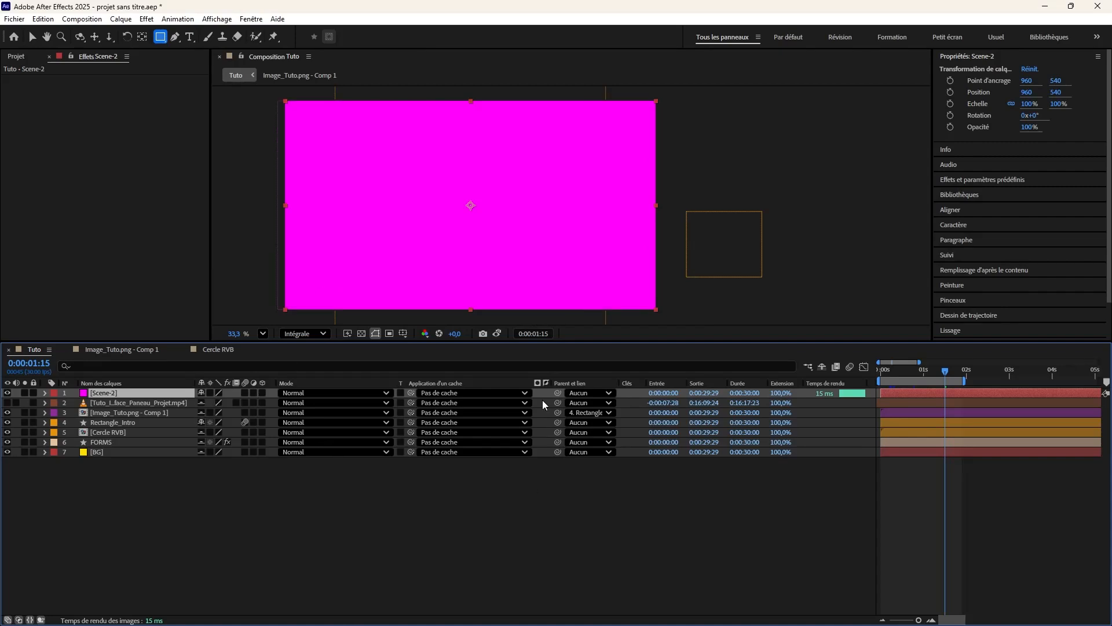
pyautogui.moveTo(174, 393); pyautogui.dragTo(107, 489)
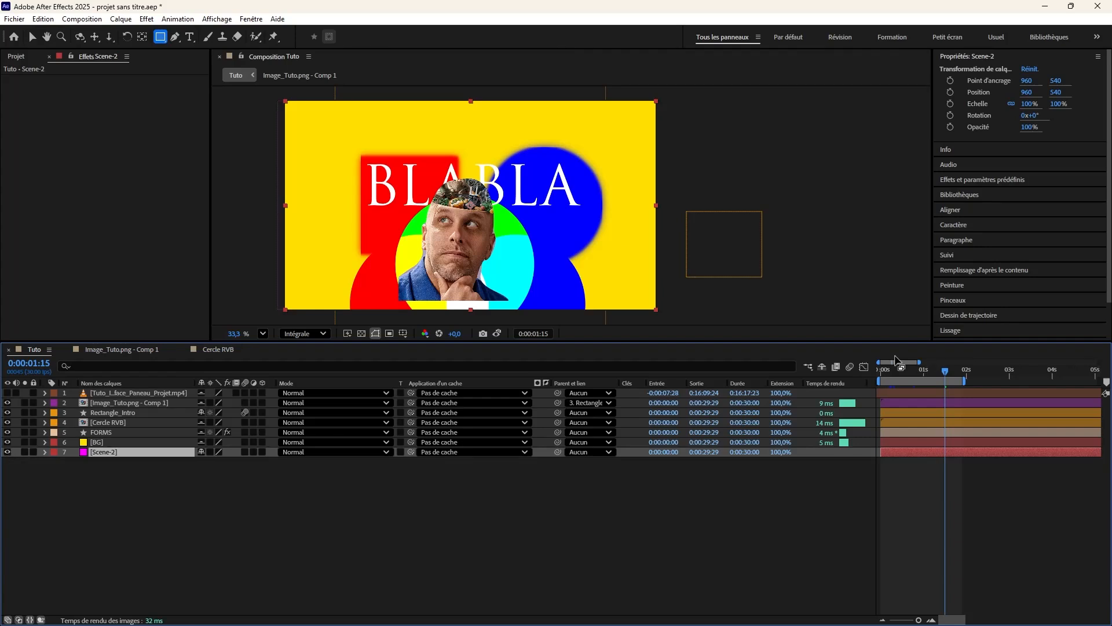
# At 0:00:02:00, parent Image_Tuto.png - Comp 1, Cercle RVB, FORMS and BG together to Rectangle_Intro.
pyautogui.moveTo(895, 371); pyautogui.dragTo(966, 383)
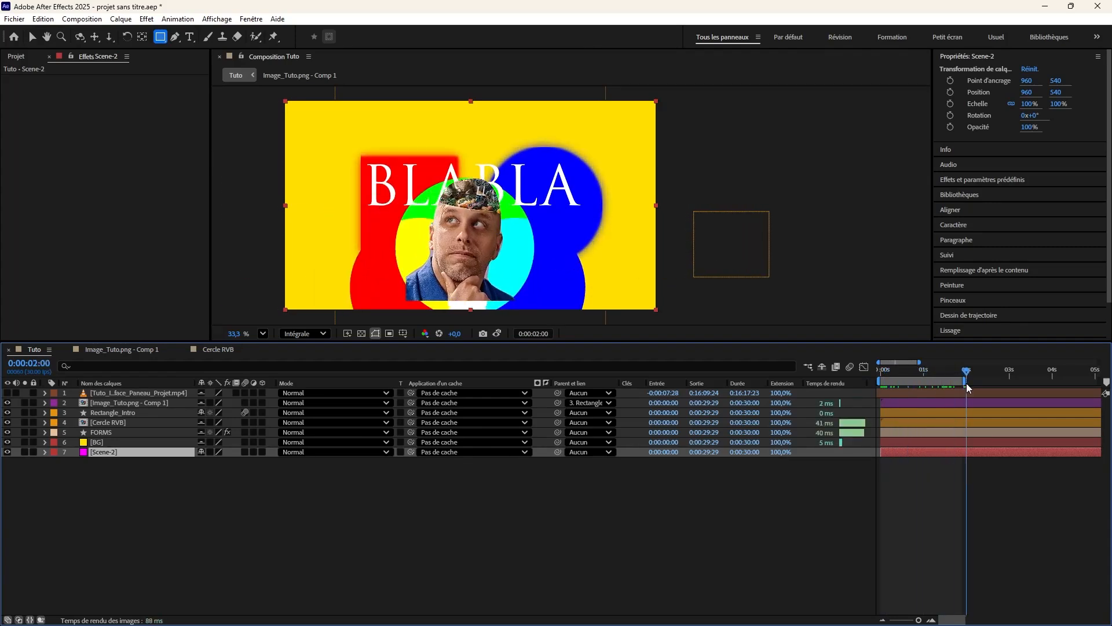
pyautogui.click(117, 443)
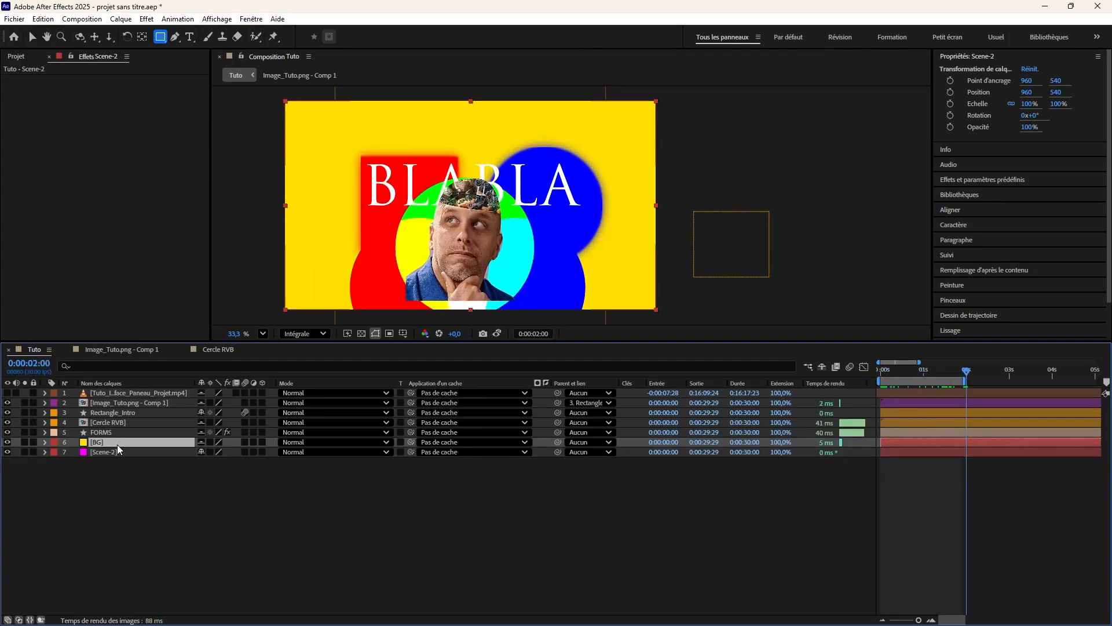
pyautogui.keyDown('shift'); pyautogui.click(117, 403); pyautogui.keyUp('shift')
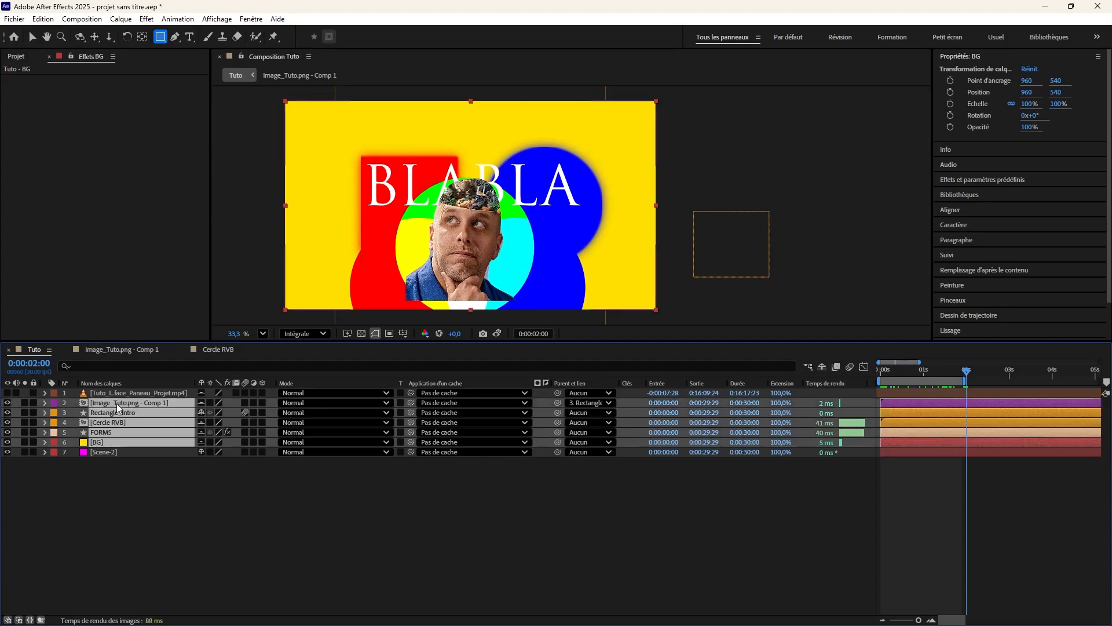
pyautogui.keyDown('ctrl'); pyautogui.click(112, 412); pyautogui.keyUp('ctrl')
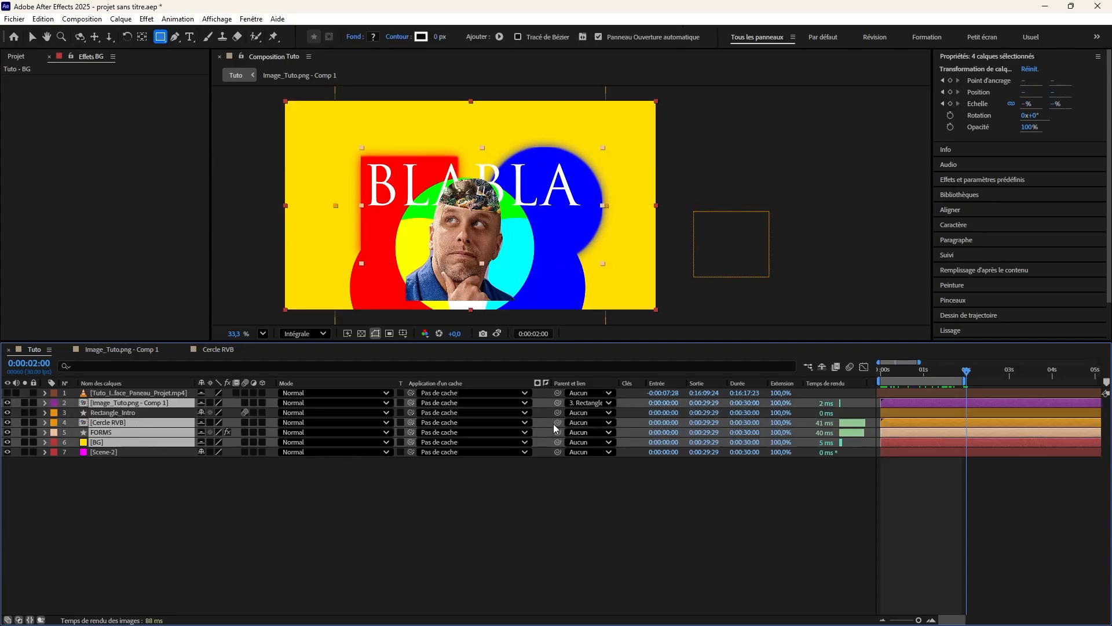
pyautogui.moveTo(557, 423); pyautogui.dragTo(156, 415)
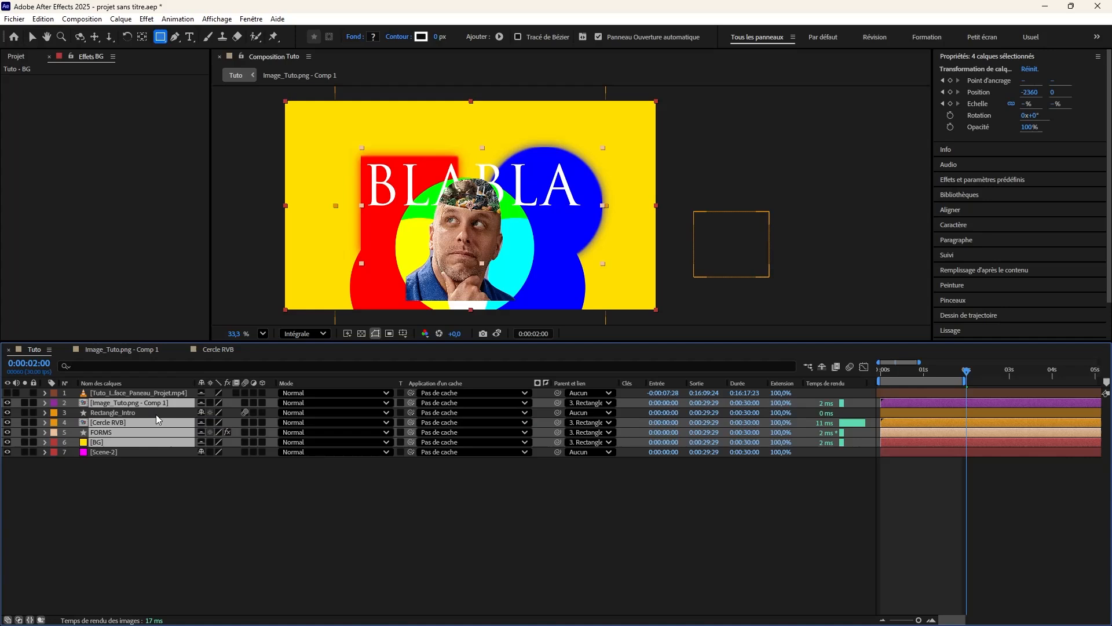
# Scrub back to 0:00:00:19, where Scene-2 is uncovered, and parent Scene-2 to Rectangle_Intro.
pyautogui.click(123, 412)
pyautogui.moveTo(916, 368)
pyautogui.mouseDown()
pyautogui.moveTo(889, 375)
pyautogui.moveTo(908, 374)
pyautogui.mouseUp()
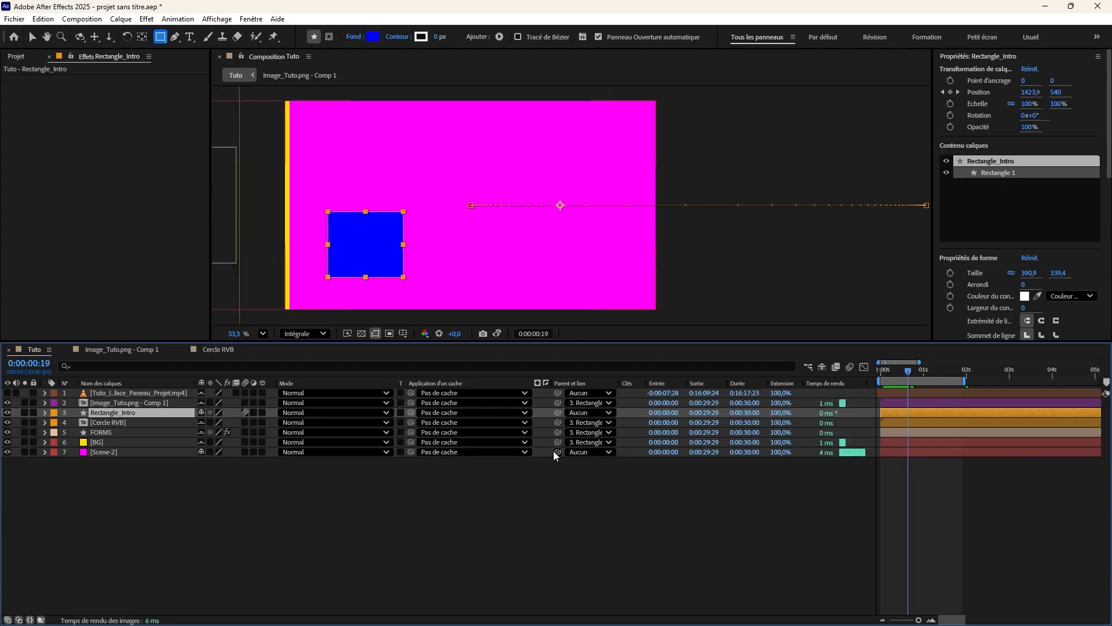
pyautogui.moveTo(558, 452)
pyautogui.mouseDown()
pyautogui.moveTo(373, 455)
pyautogui.moveTo(149, 426)
pyautogui.moveTo(139, 412)
pyautogui.mouseUp()
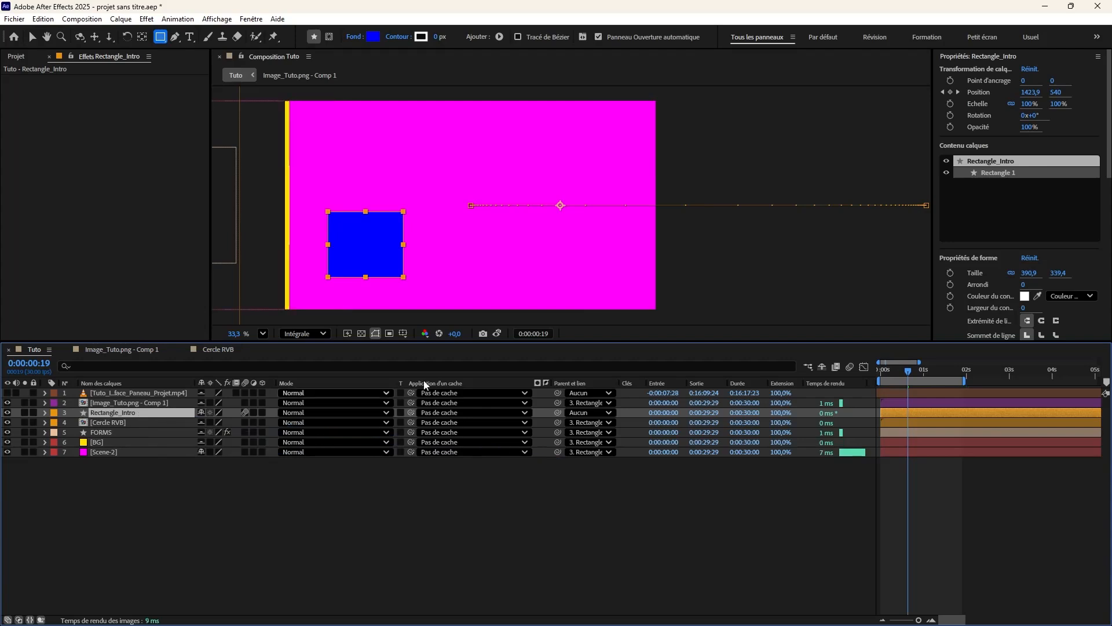
pyautogui.click(98, 453)
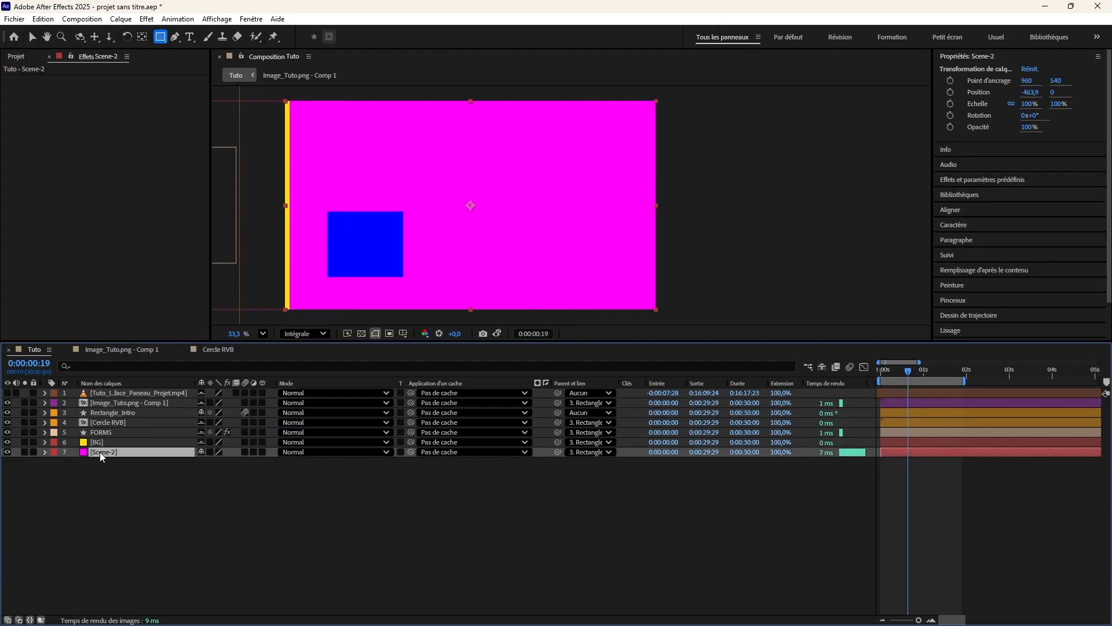
pyautogui.rightClick(100, 453)
pyautogui.click(107, 477)
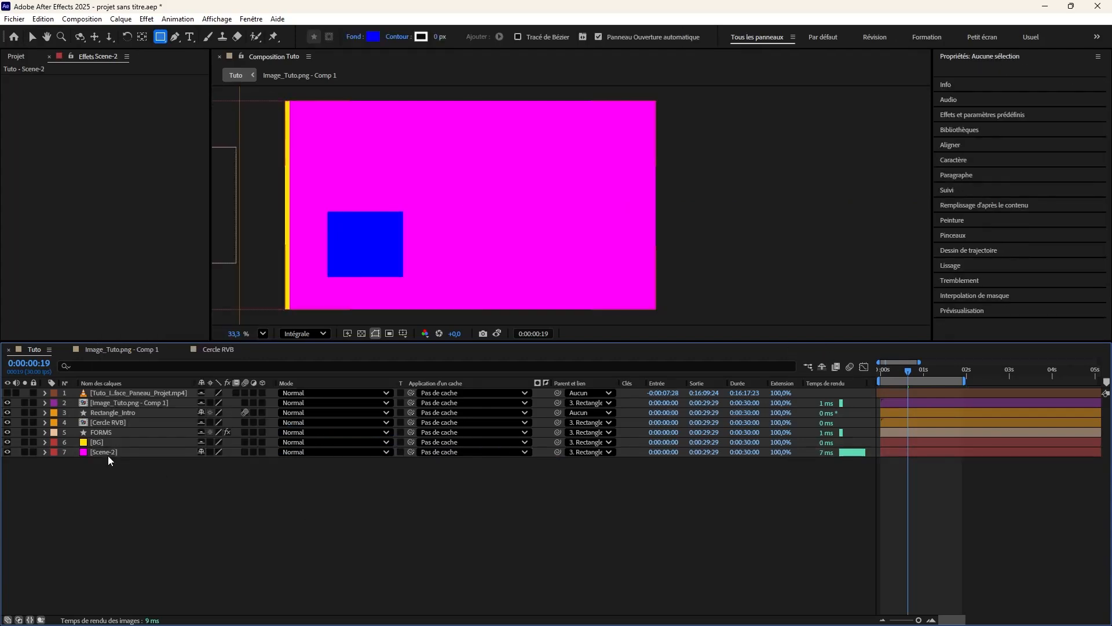
# Add a text layer reading YES directly above Scene-2, in the upper middle of the magenta background.
pyautogui.click(105, 453)
pyautogui.click(190, 36)
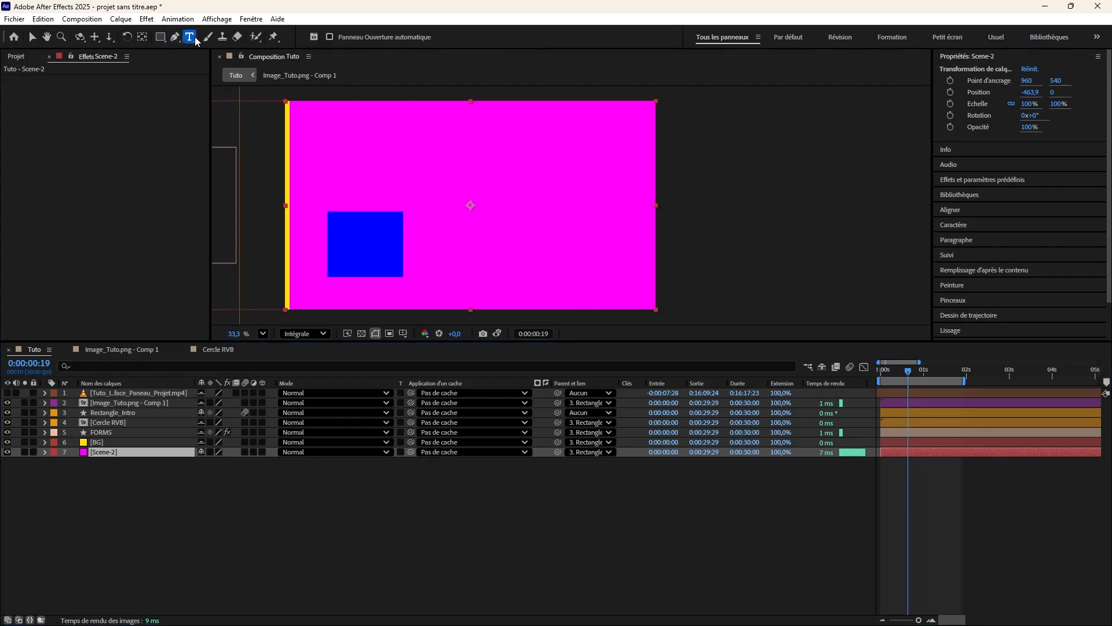
pyautogui.click(430, 188)
pyautogui.write('Tes')
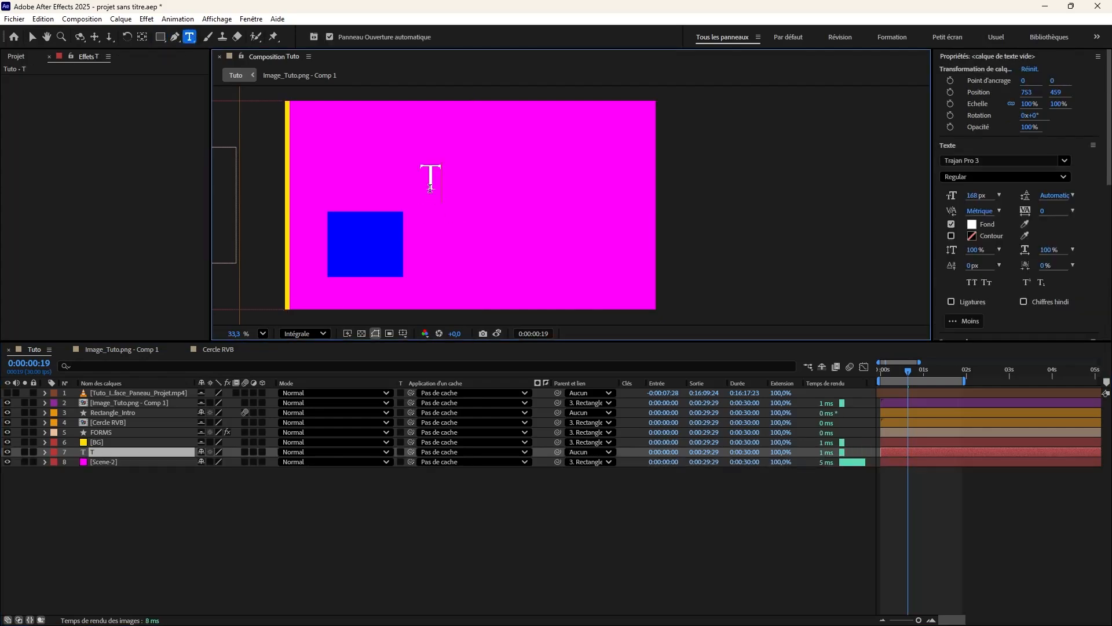
pyautogui.press('BackSpace')
pyautogui.press('BackSpace')
pyautogui.press('BackSpace')
pyautogui.write('YES')
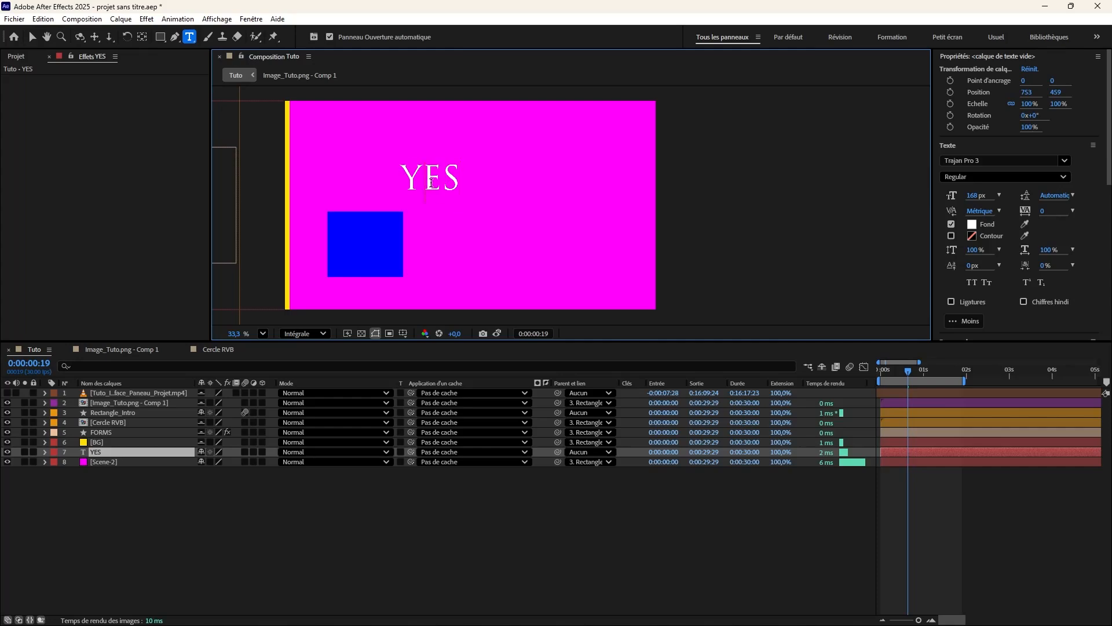
# Set the YES text's font to Verdana and its size to 487 px.
pyautogui.doubleClick(431, 183)
pyautogui.click(992, 161)
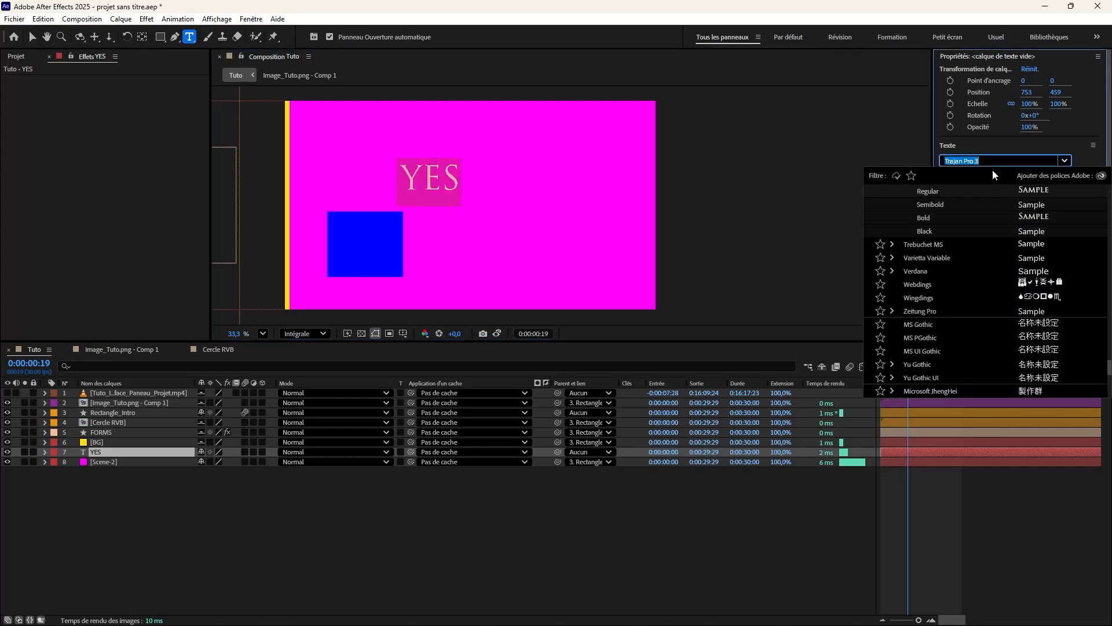
pyautogui.scroll(2, 1015, 251)
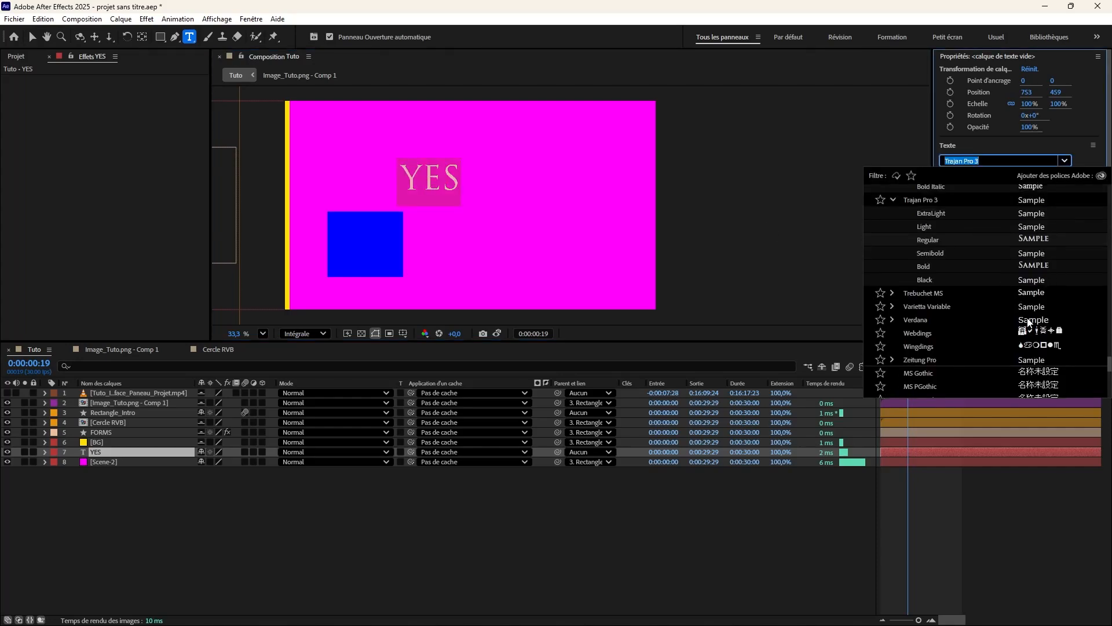
pyautogui.click(1029, 322)
pyautogui.moveTo(973, 197); pyautogui.dragTo(1092, 540)
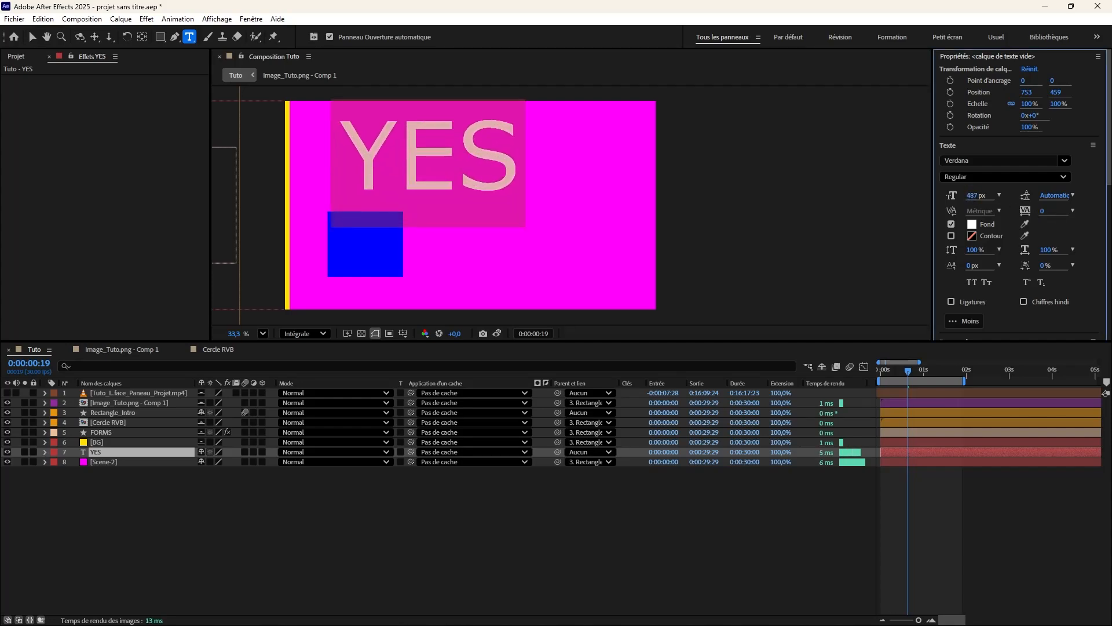
# Move YES to about 1008, 681 in the middle of the frame, parent it to Rectangle_Intro, and check it with Scene-2 at the first frame.
pyautogui.click(29, 32)
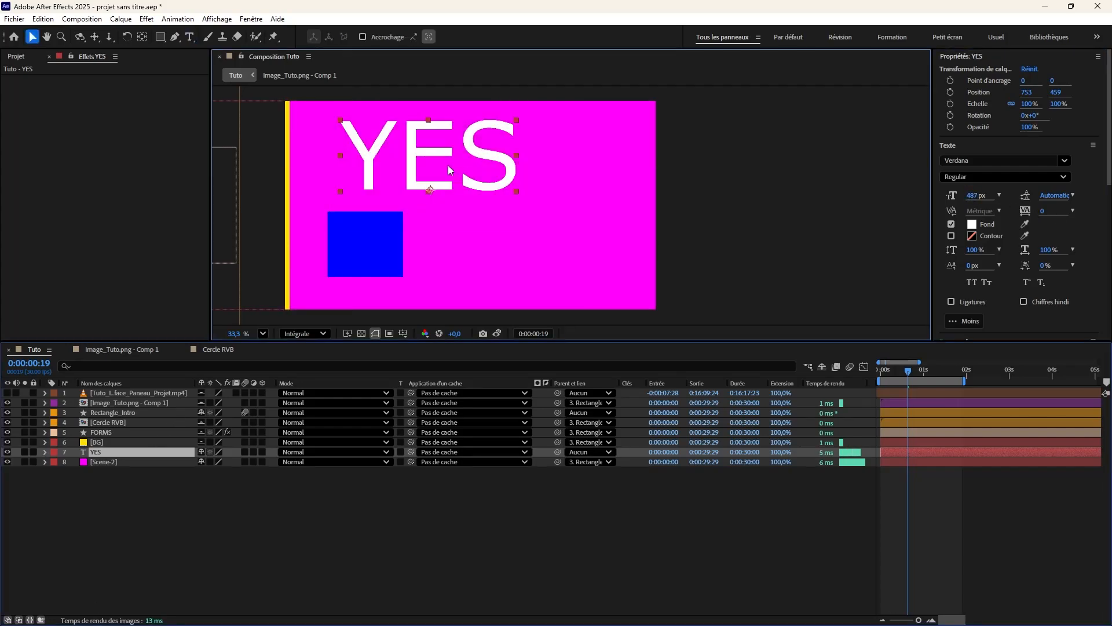
pyautogui.moveTo(449, 170); pyautogui.dragTo(498, 213)
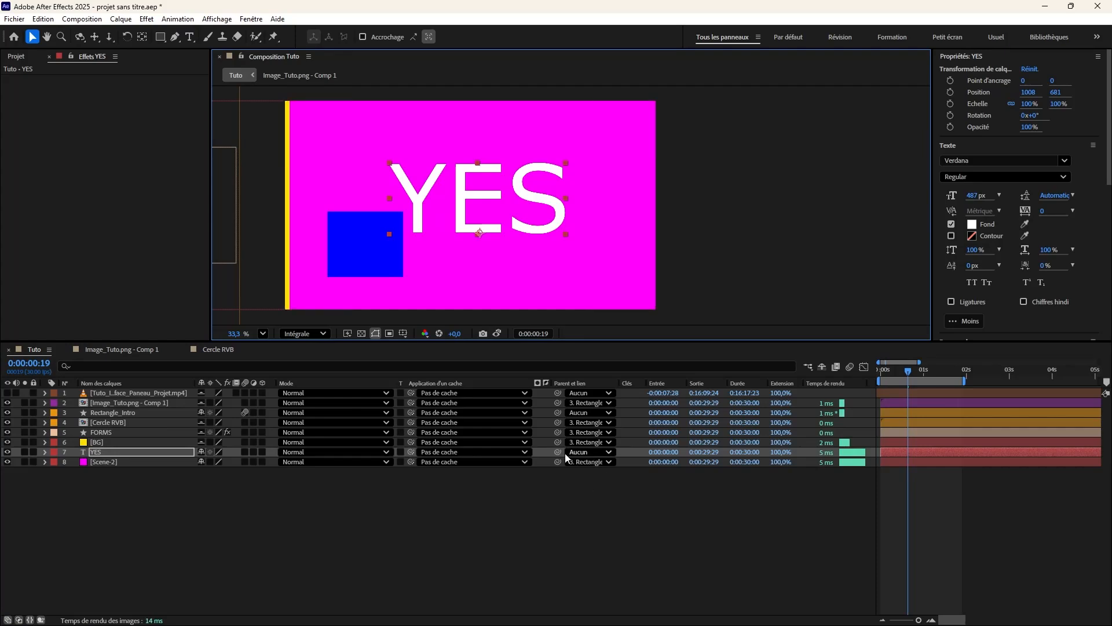
pyautogui.moveTo(560, 453); pyautogui.dragTo(134, 415)
pyautogui.moveTo(908, 371); pyautogui.dragTo(776, 395)
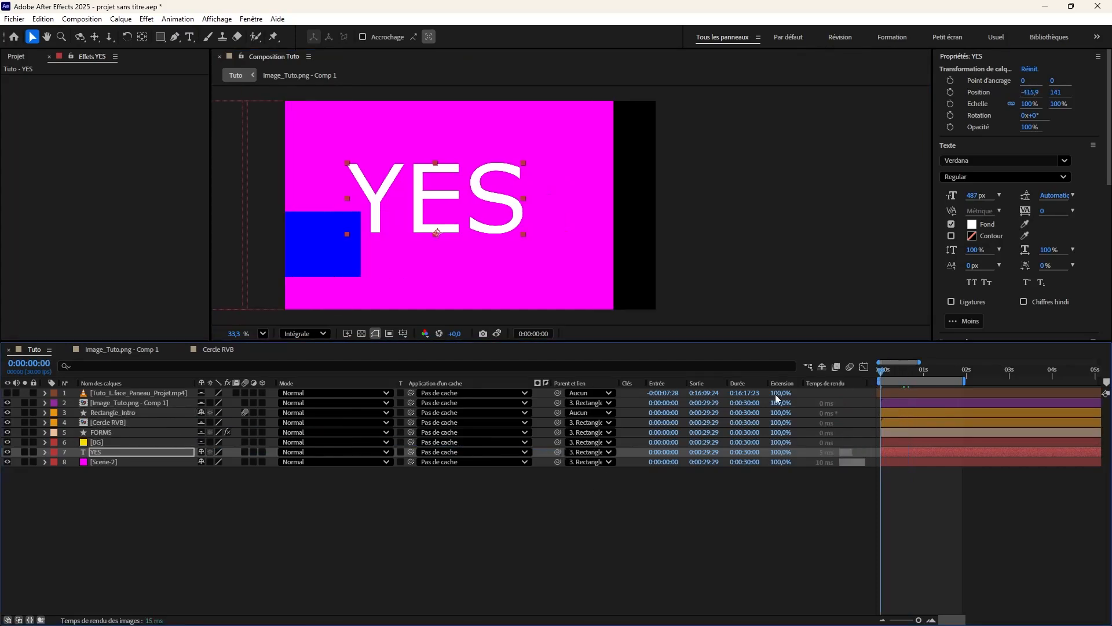
pyautogui.keyDown('ctrl'); pyautogui.click(108, 464); pyautogui.keyUp('ctrl')
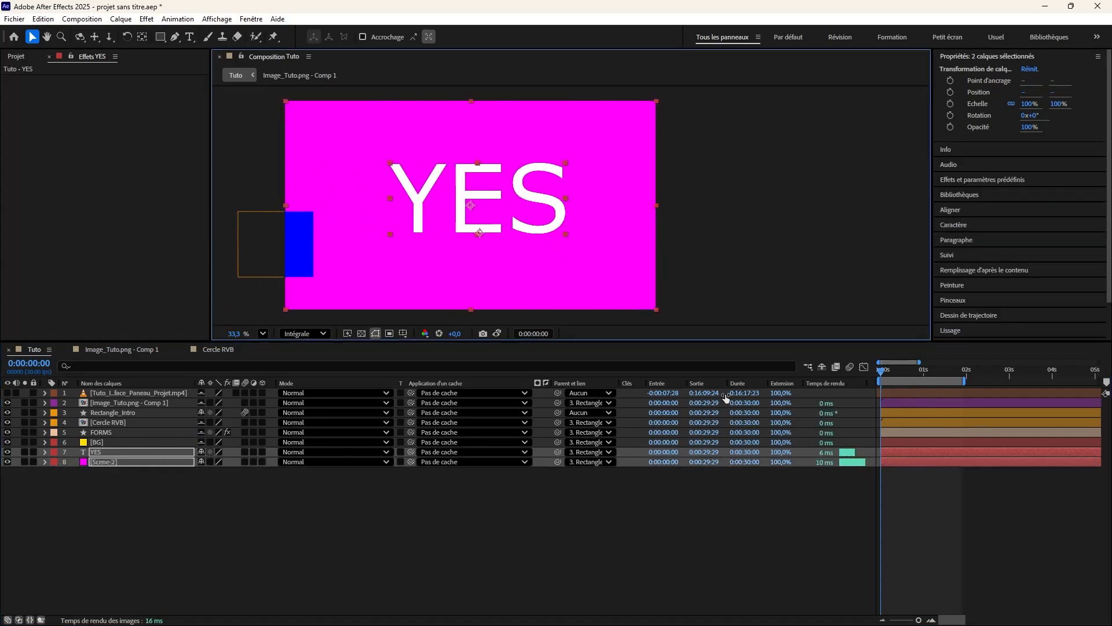
# Reveal Rectangle_Intro's Position keyframes, and preview the scene transition from the first frame.
pyautogui.click(113, 413)
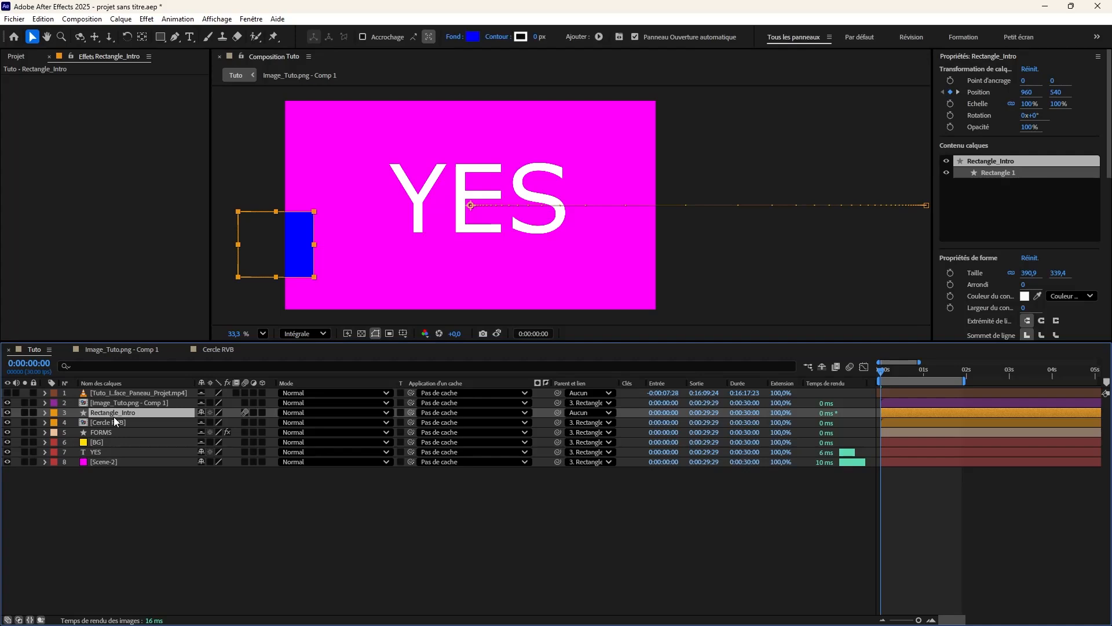
pyautogui.press('p')
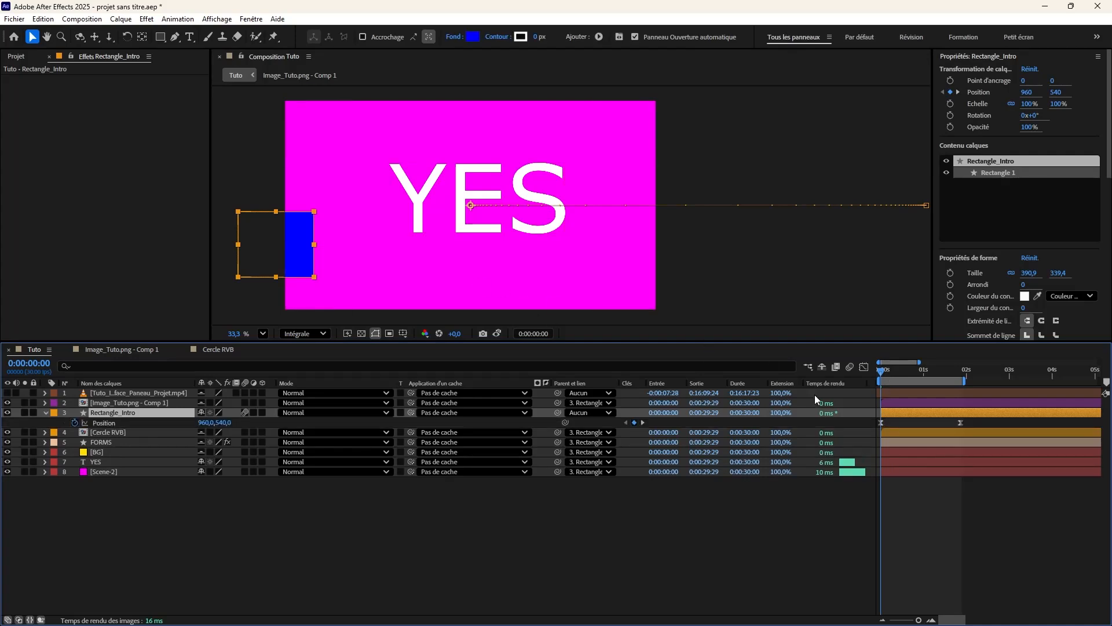
pyautogui.moveTo(892, 370)
pyautogui.mouseDown()
pyautogui.moveTo(917, 370)
pyautogui.moveTo(894, 376)
pyautogui.mouseUp()
pyautogui.click(207, 537)
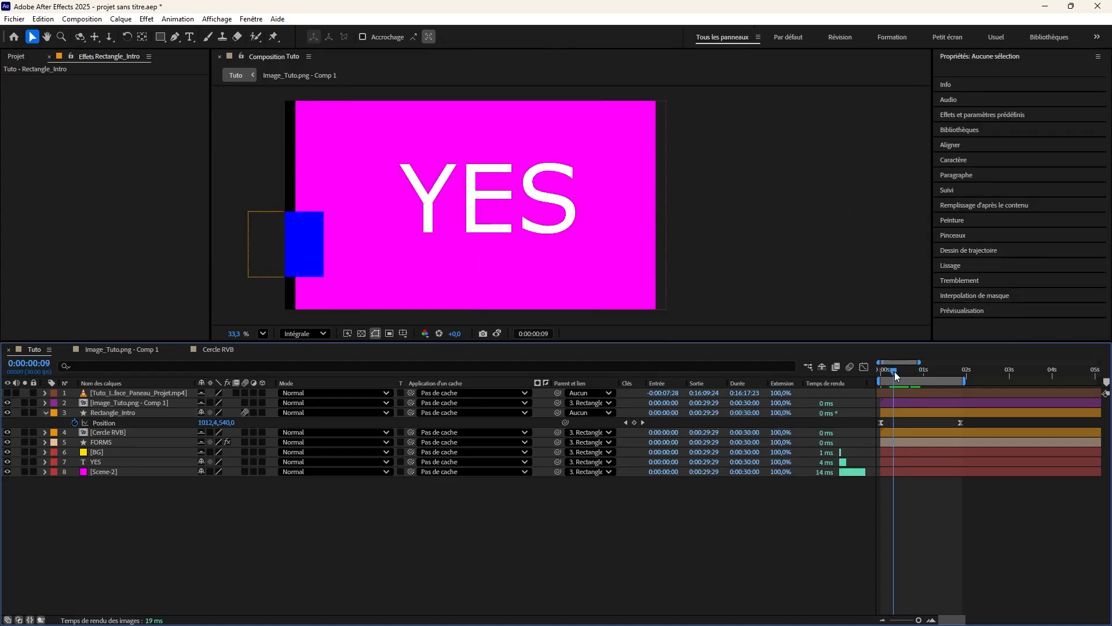
pyautogui.moveTo(895, 371)
pyautogui.mouseDown()
pyautogui.moveTo(913, 371)
pyautogui.moveTo(894, 376)
pyautogui.mouseUp()
pyautogui.press('Home')
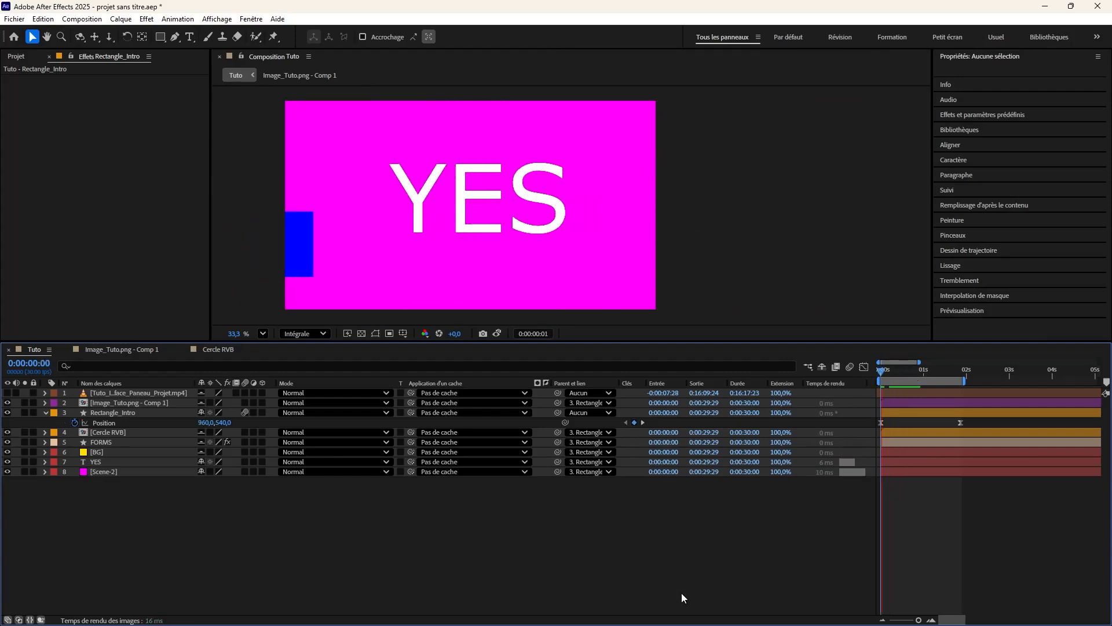
pyautogui.press('space')
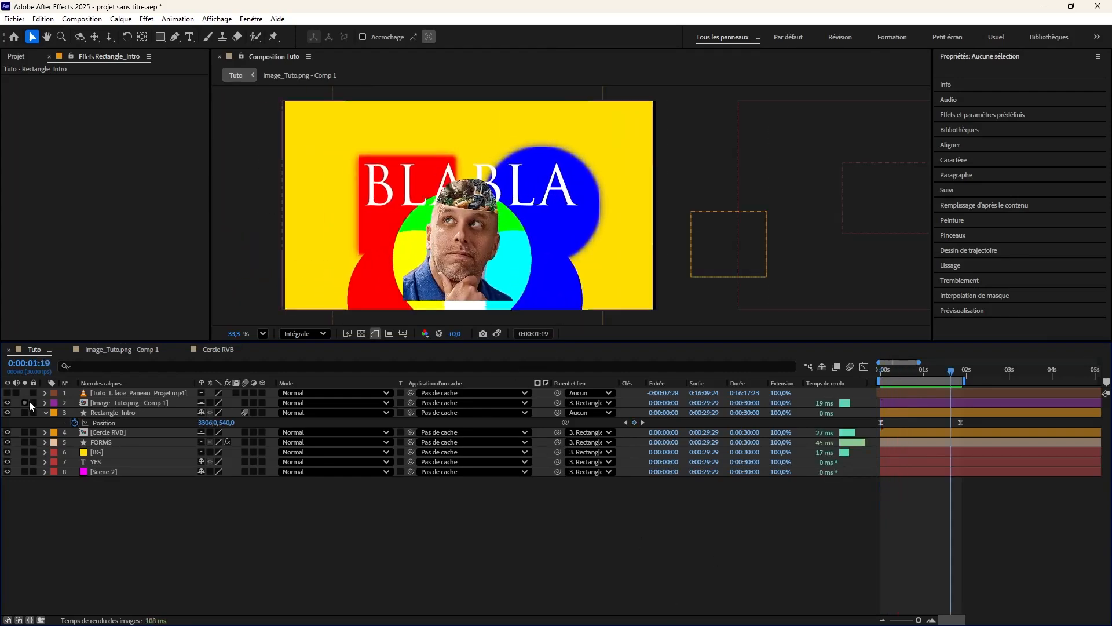
# Add a Position keyframe of 1613.5, 748 to Rectangle_Intro at 0:00:00:20, and preview the linked layers following the new path.
pyautogui.click(110, 412)
pyautogui.moveTo(906, 373); pyautogui.dragTo(910, 374)
pyautogui.moveTo(420, 271); pyautogui.dragTo(432, 201)
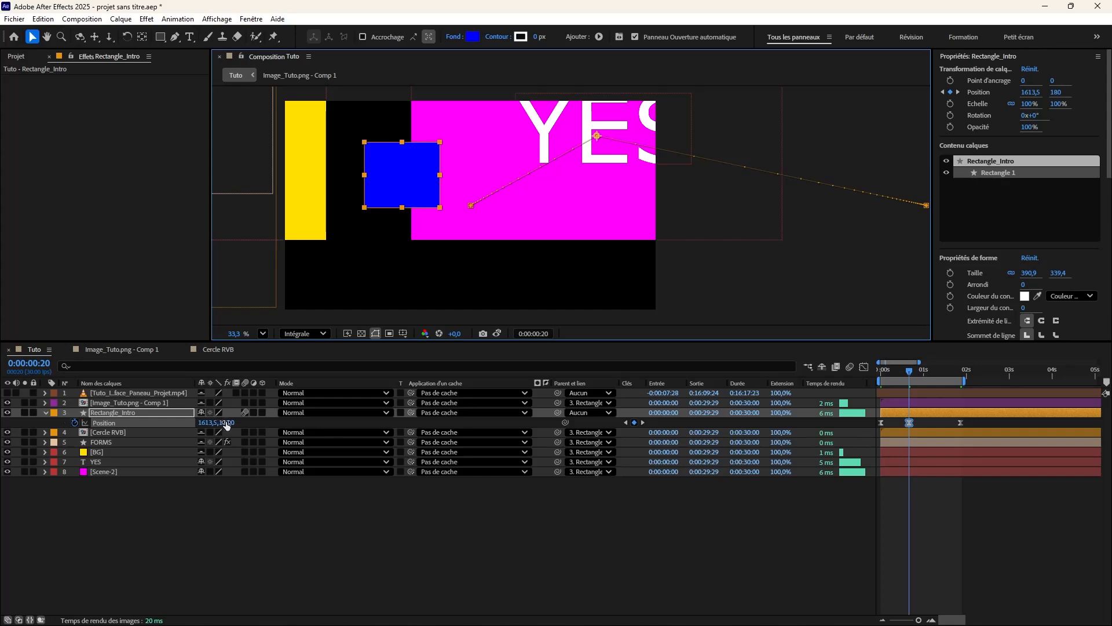
pyautogui.moveTo(226, 423); pyautogui.dragTo(582, 410)
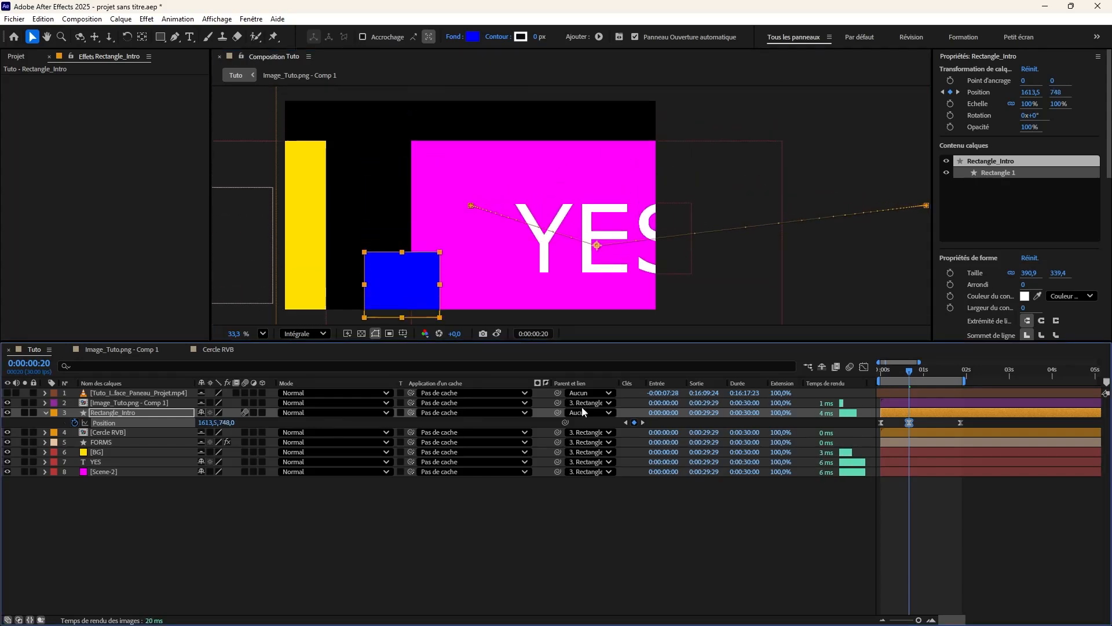
pyautogui.press('space')
pyautogui.moveTo(494, 624)
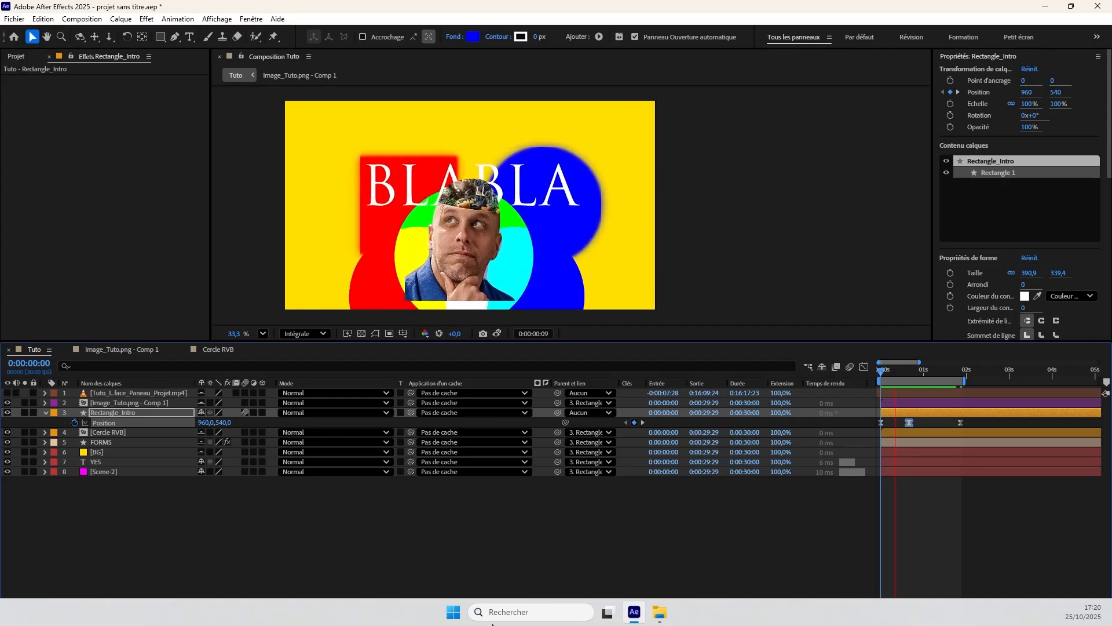
pyautogui.press('space')
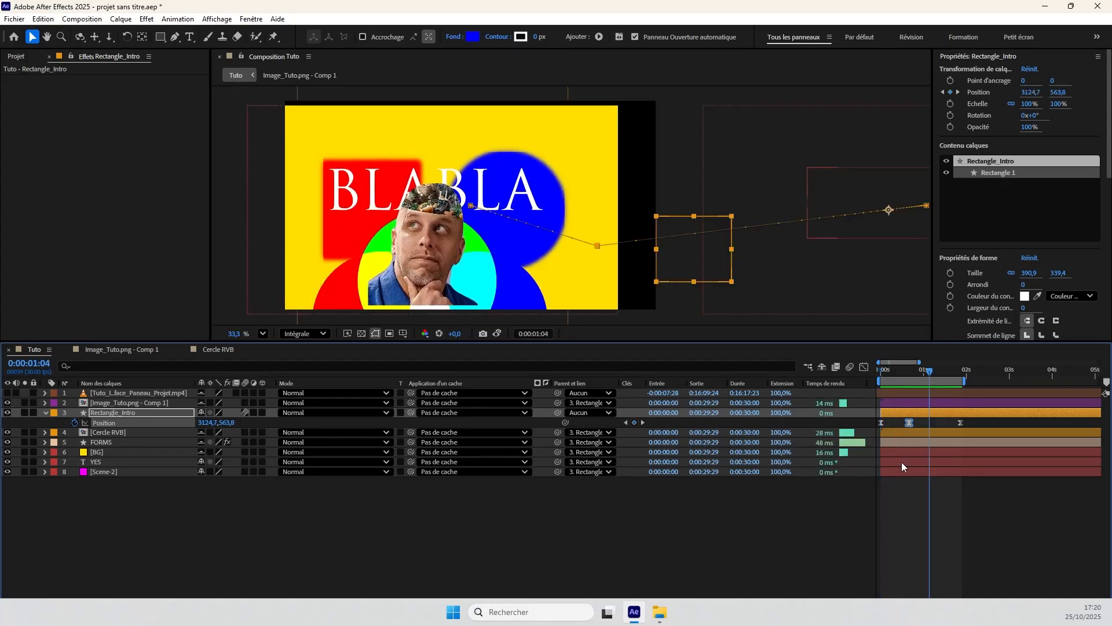
# Delete the middle Position keyframe of Rectangle_Intro at 0:00:00:20.
pyautogui.click(894, 433)
pyautogui.press('Delete')
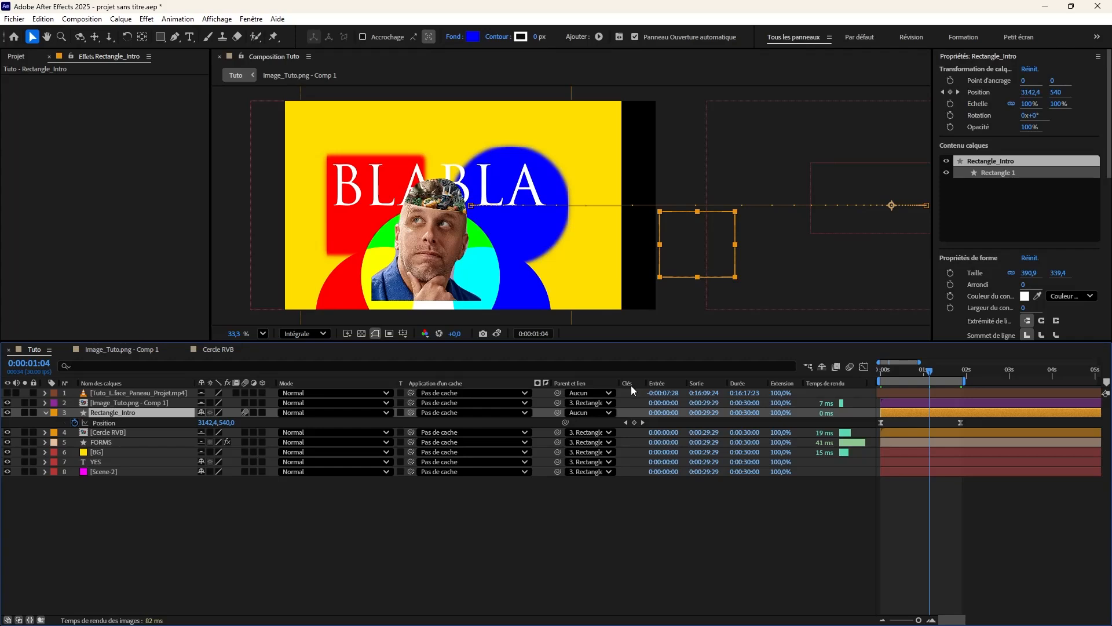
pyautogui.click(635, 422)
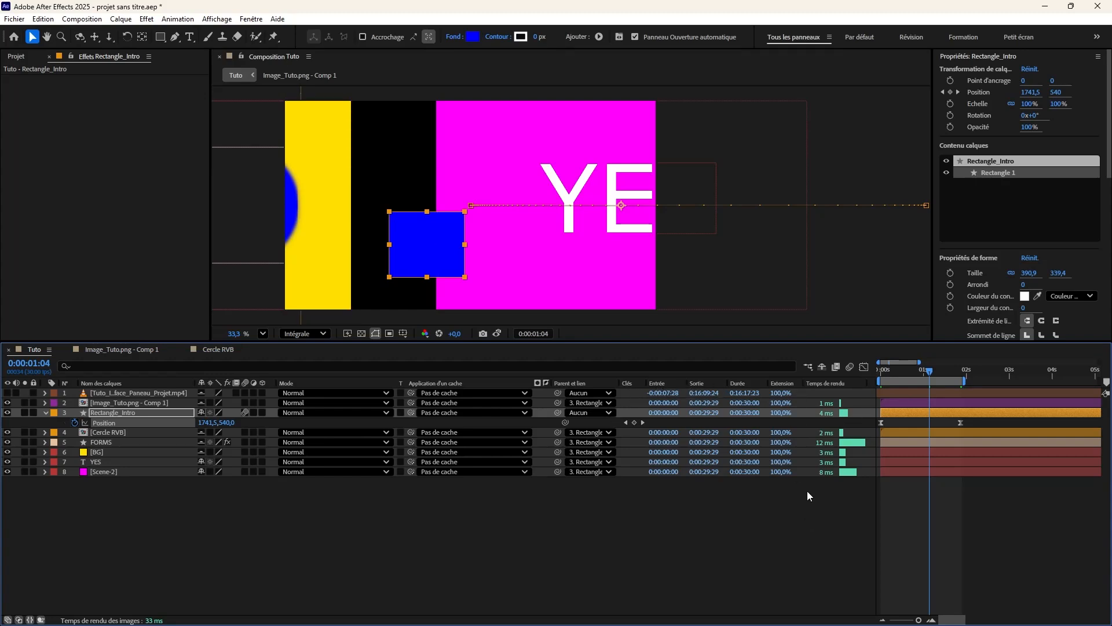
# Try time-stretching Rectangle_Intro to 75%, undo the change, and deselect the layer.
pyautogui.moveTo(783, 414); pyautogui.dragTo(772, 590)
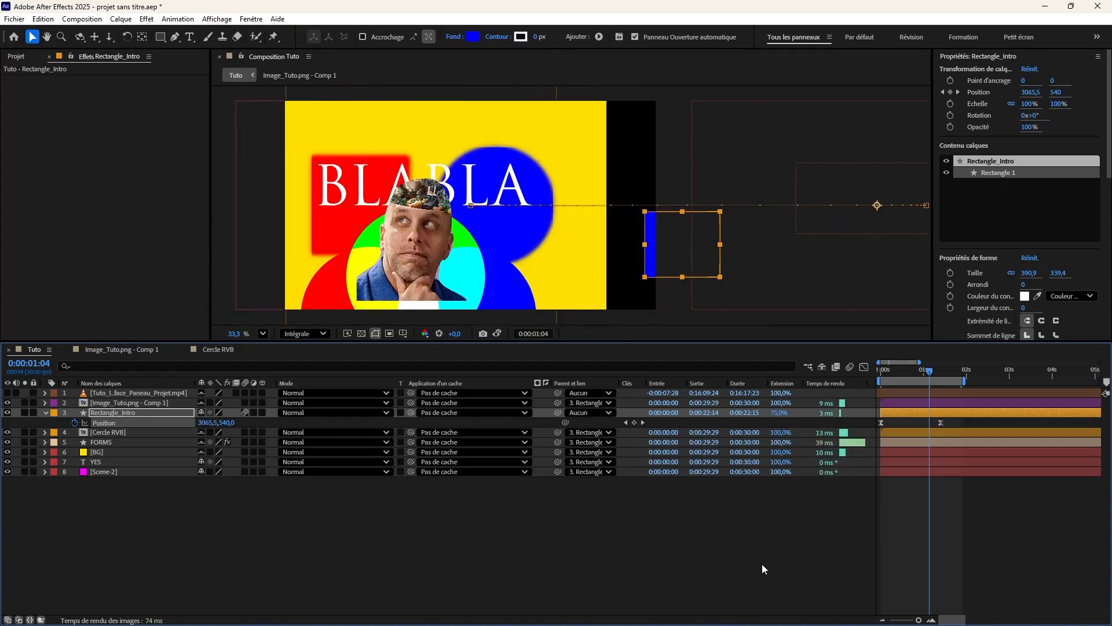
pyautogui.hotkey('ctrl', 'z')
pyautogui.click(762, 574)
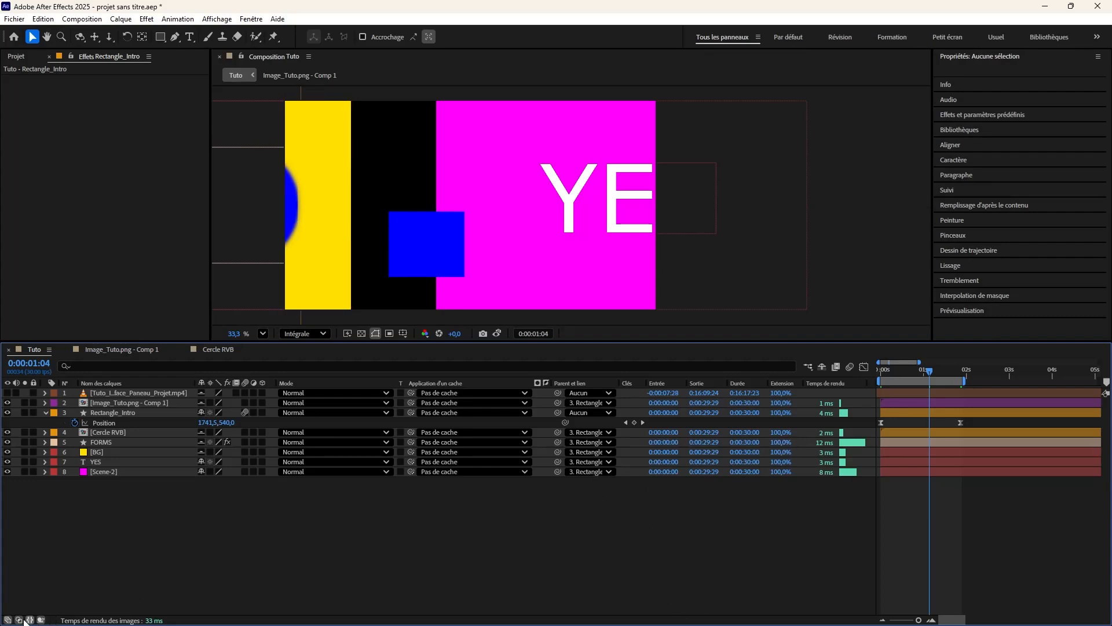
# Hide the timeline's layer switches, blending modes and In/Out/Duration/Stretch columns, and preview the scene transition from its start.
pyautogui.click(8, 619)
pyautogui.click(19, 619)
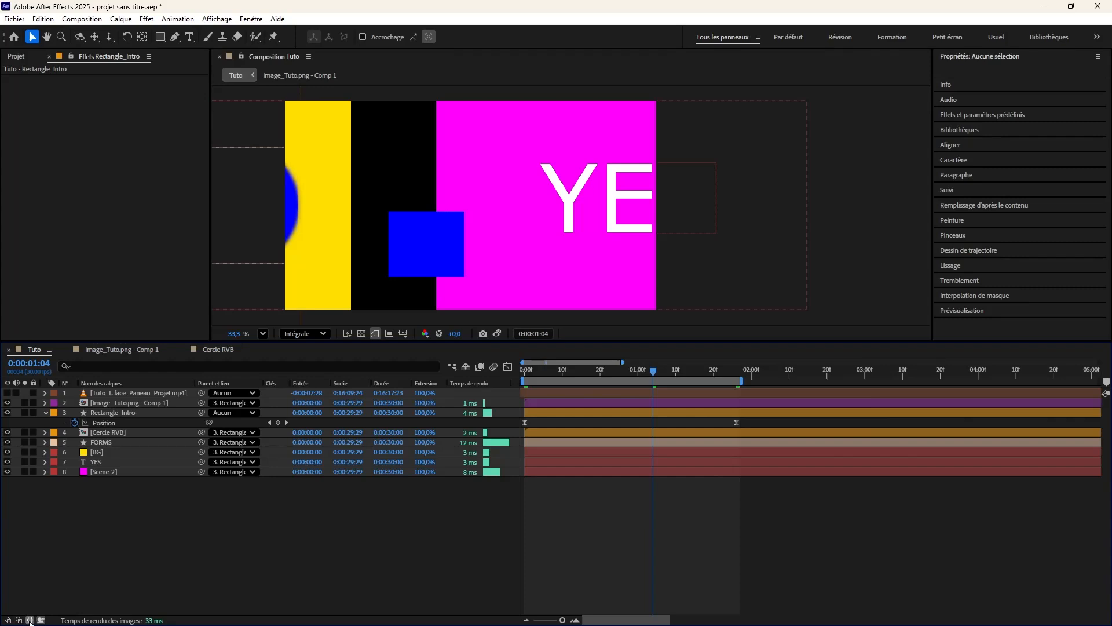
pyautogui.click(29, 619)
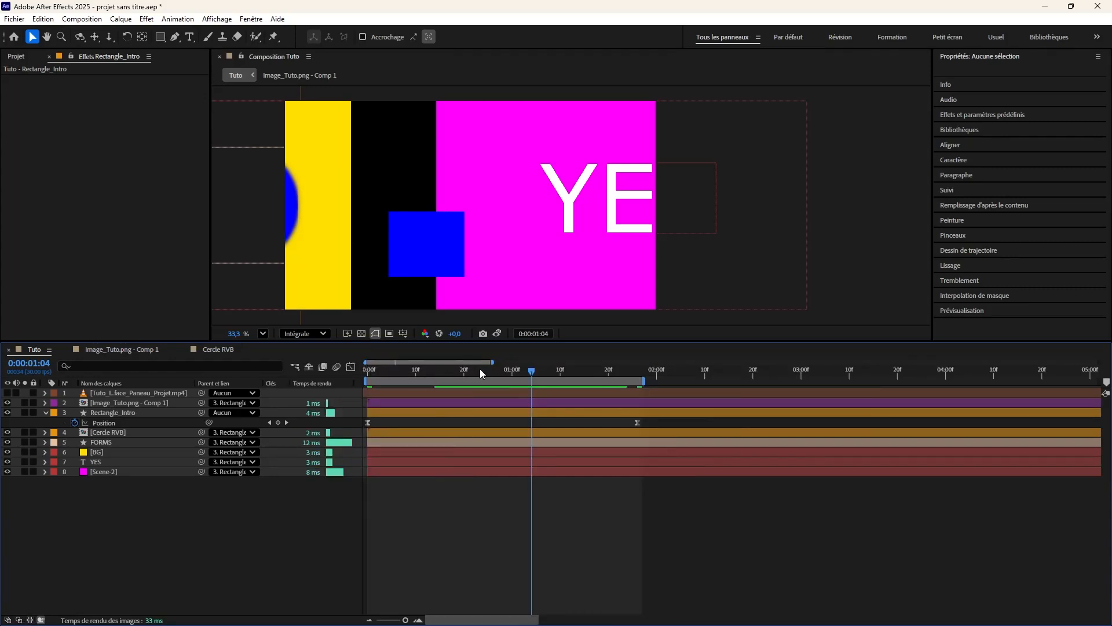
pyautogui.moveTo(479, 369); pyautogui.dragTo(378, 371)
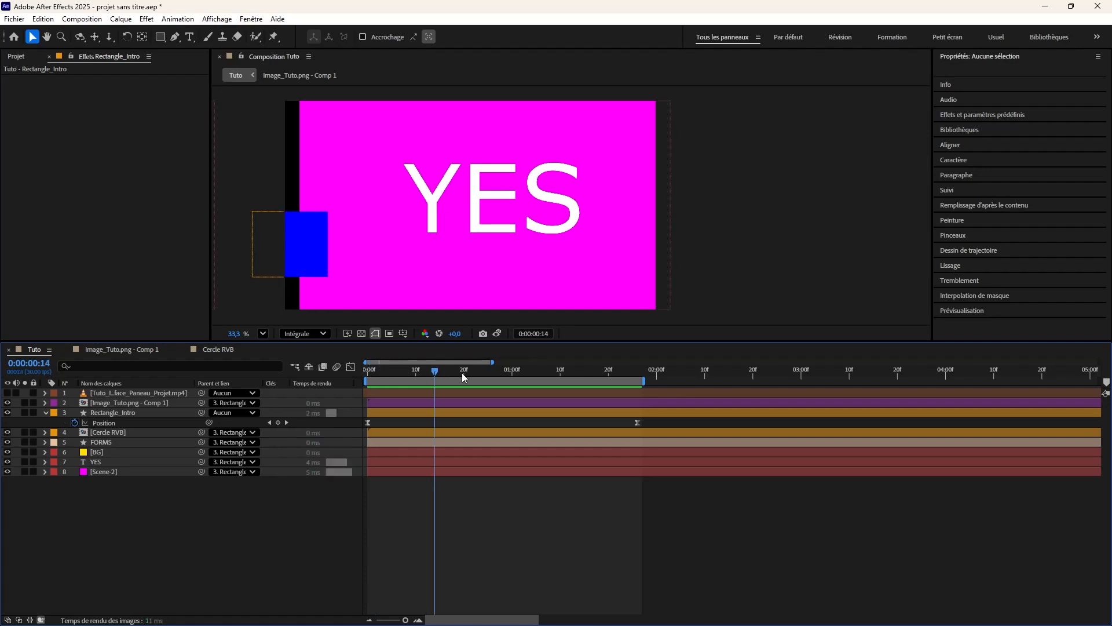
pyautogui.press('space')
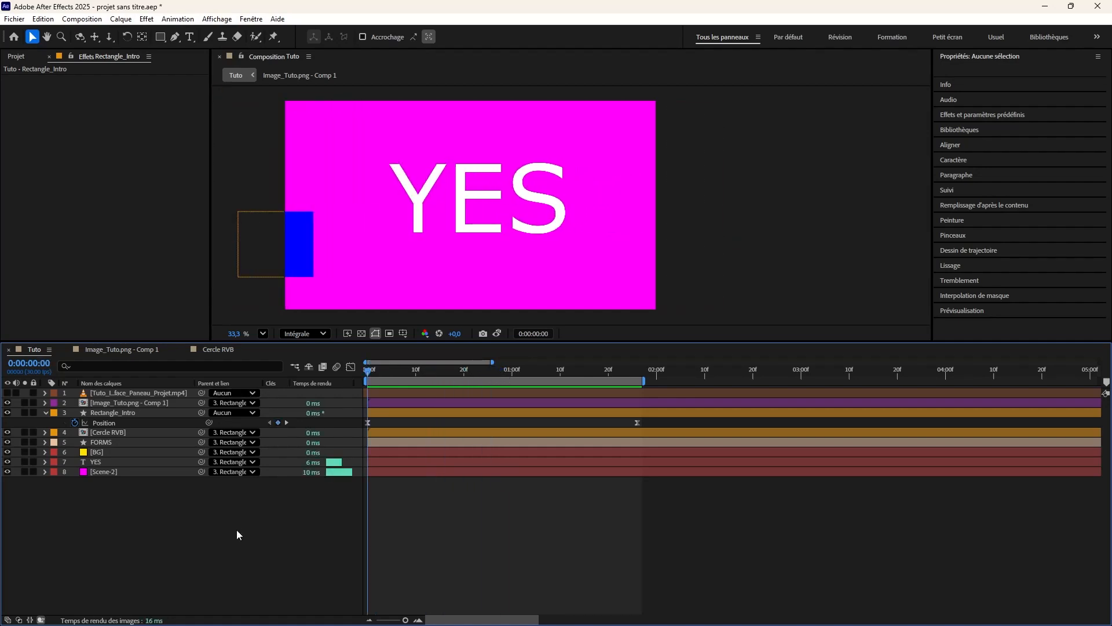